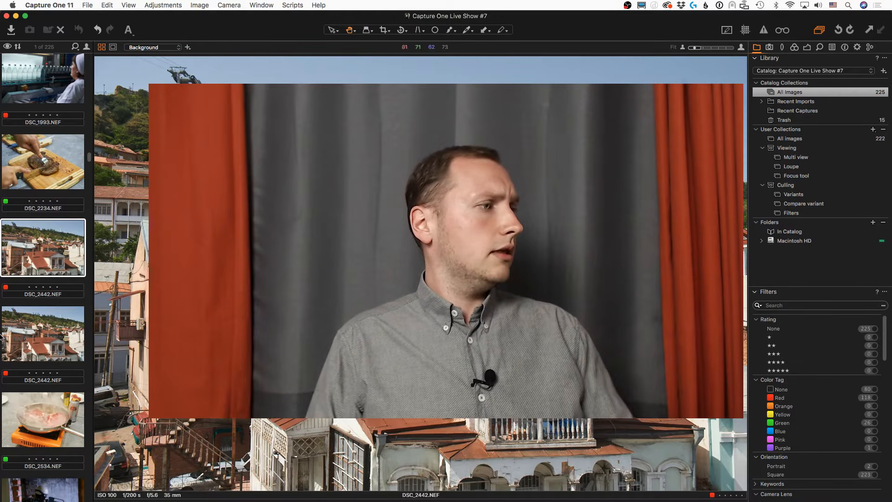
Step: Switch to Chrome and apply the voucher code AMBC1BLOG to the Capture One Pro 11 order in the Phase One Store
mouse_move(6, 346)
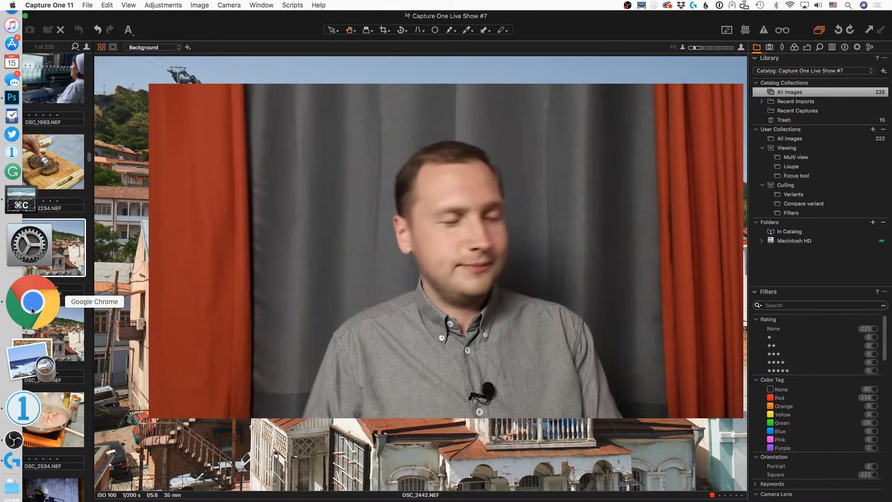
click(31, 307)
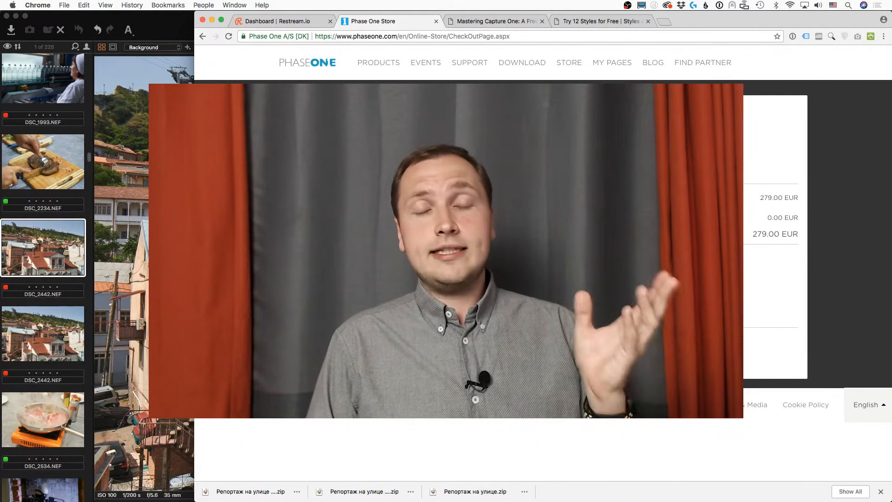
key(ctrl+alt+z)
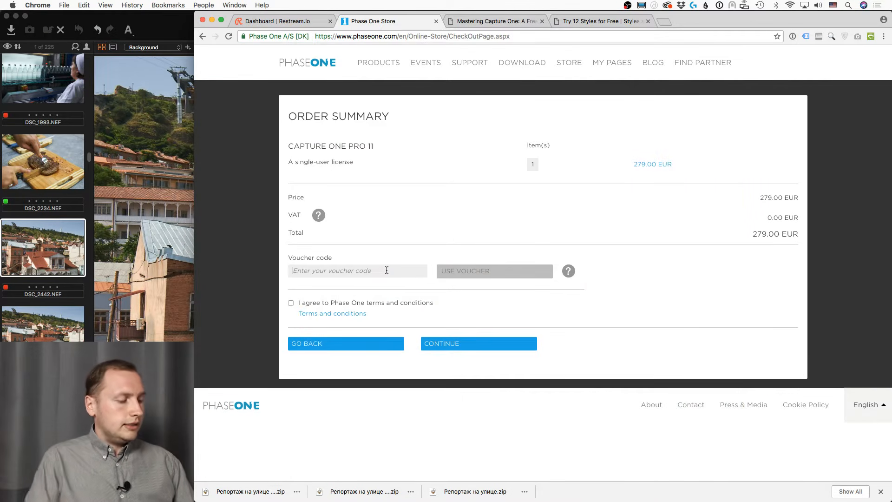
text(AM)
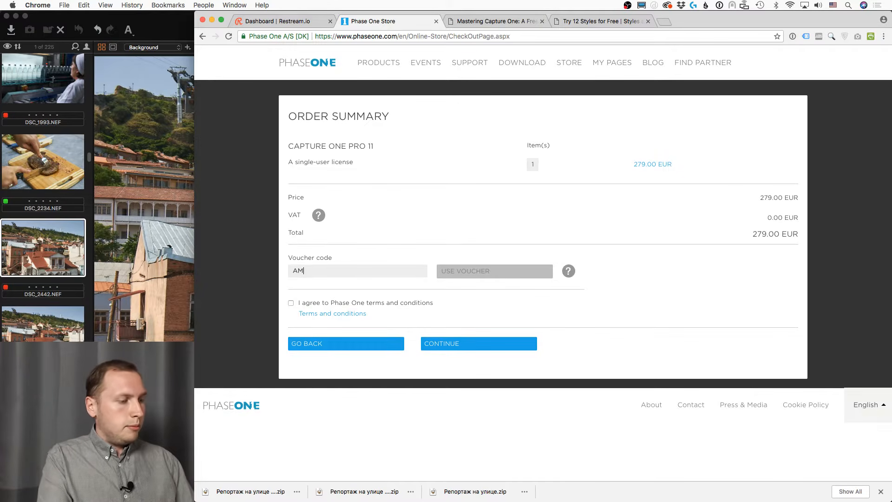
text(BC1BLOG)
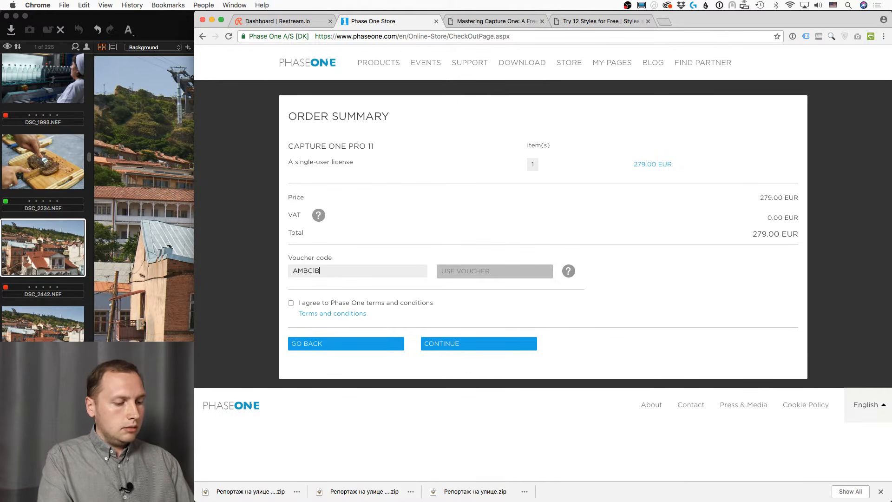
click(477, 274)
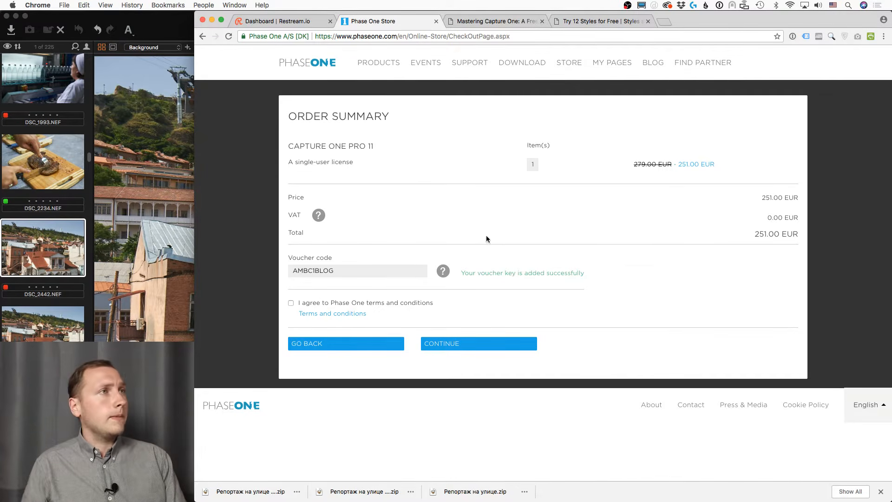
Step: Go to the Mastering Capture One free guide page and expand its table of contents
click(496, 22)
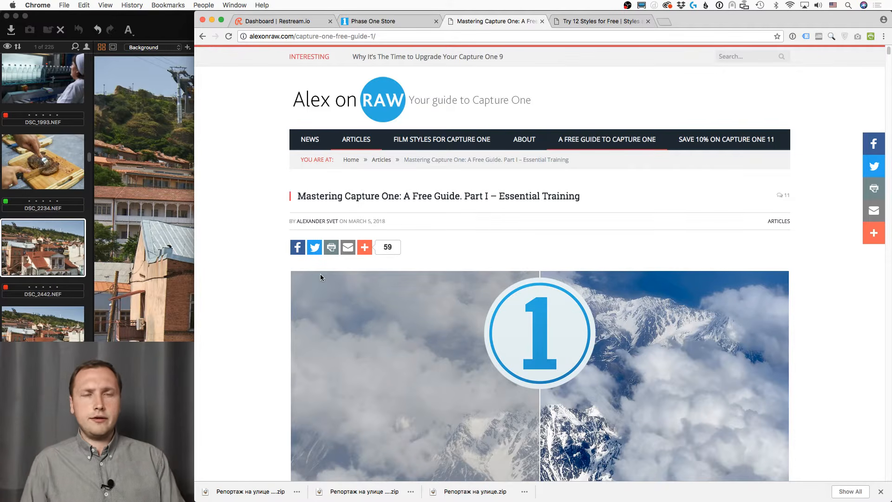
scroll(320, 275, down, 15)
scroll(321, 268, down, 3)
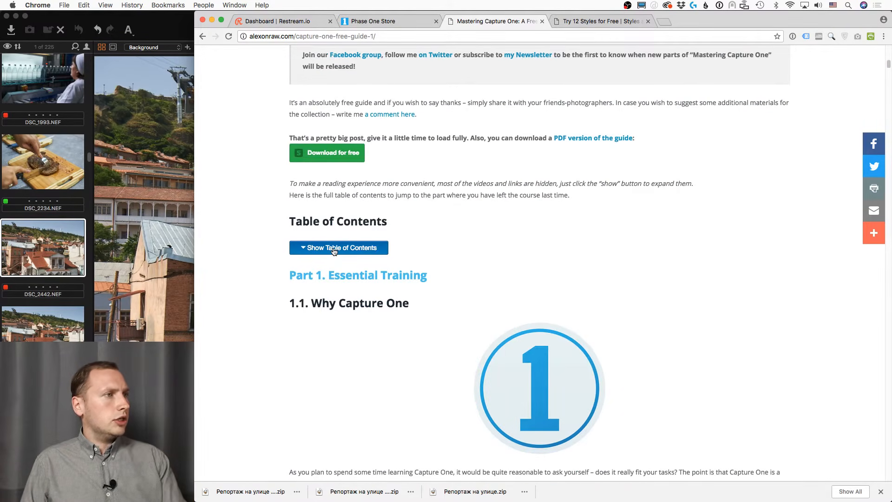
click(334, 249)
Step: Jump from the table of contents to section 1.4.3 What to Choose? and expand its list of articles
scroll(308, 275, down, 5)
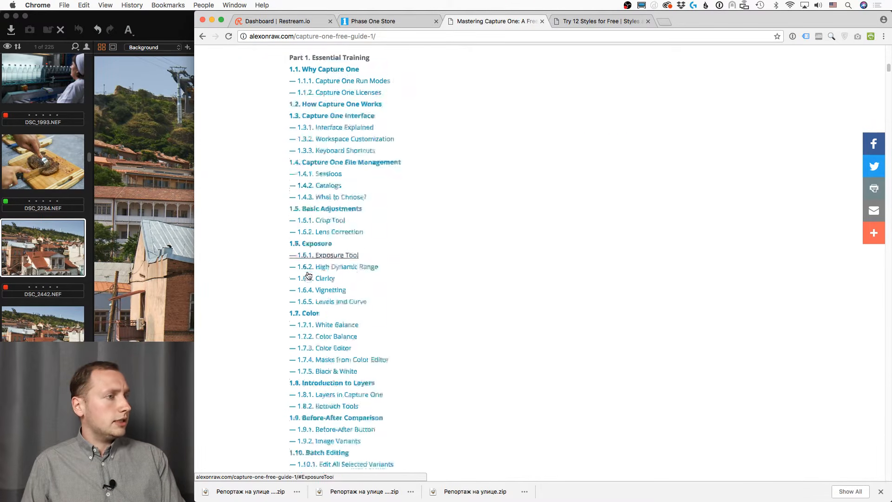
scroll(308, 275, down, 5)
scroll(330, 273, up, 3)
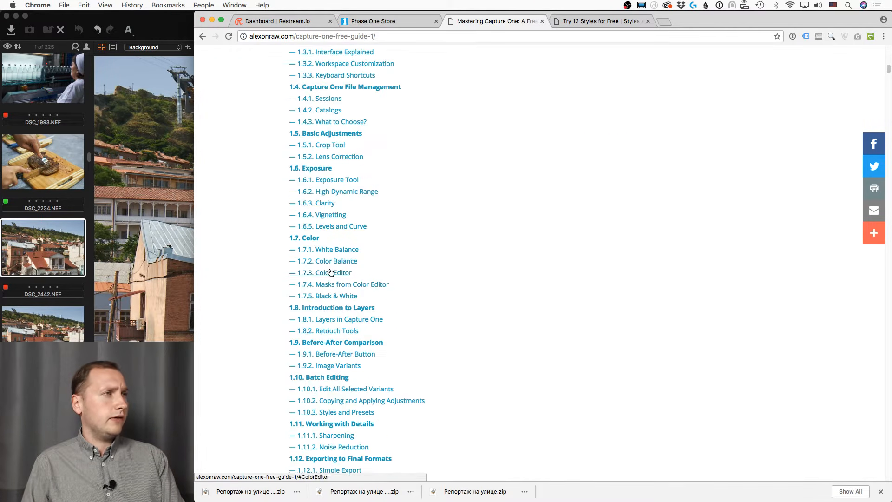
scroll(330, 273, up, 2)
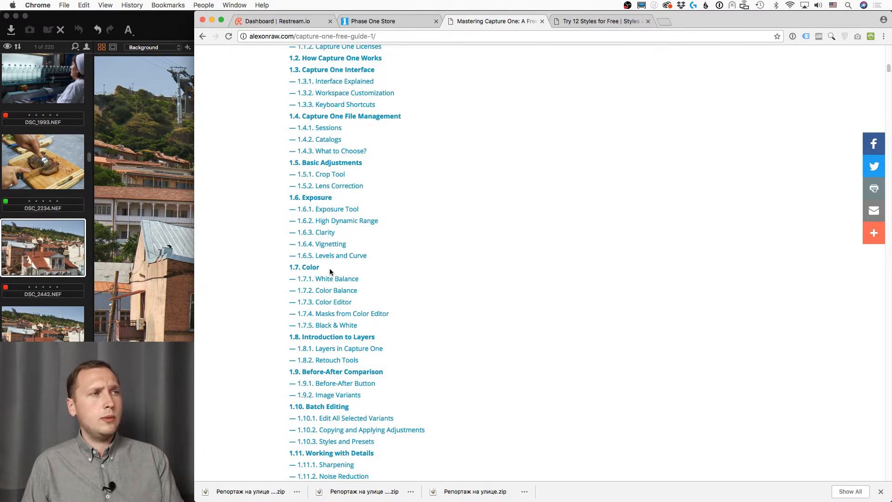
scroll(330, 269, up, 2)
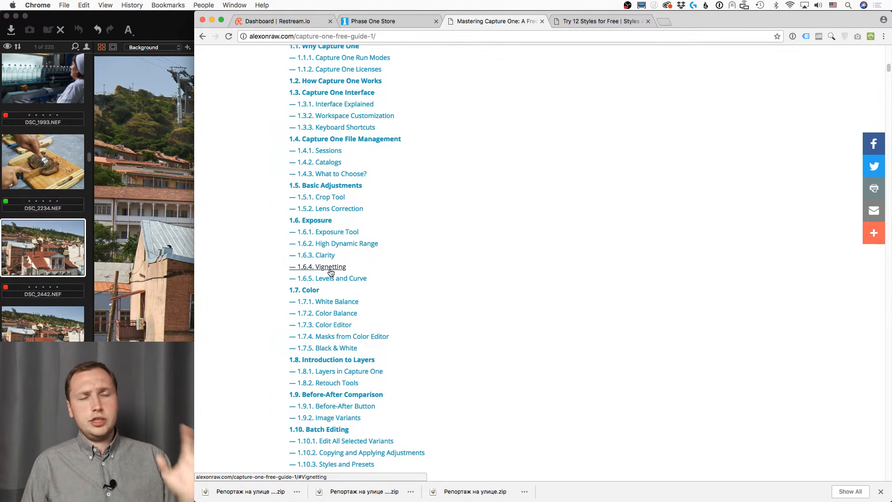
scroll(331, 273, up, 1)
scroll(331, 273, down, 1)
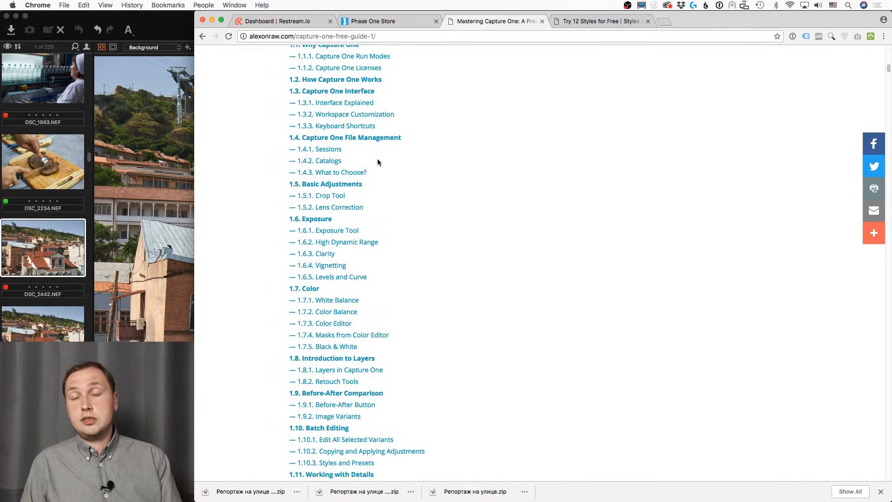
click(345, 173)
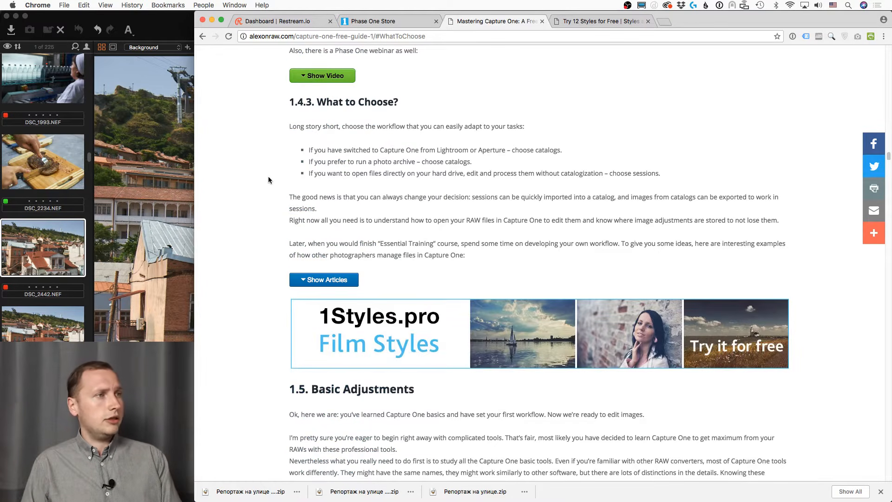
click(313, 280)
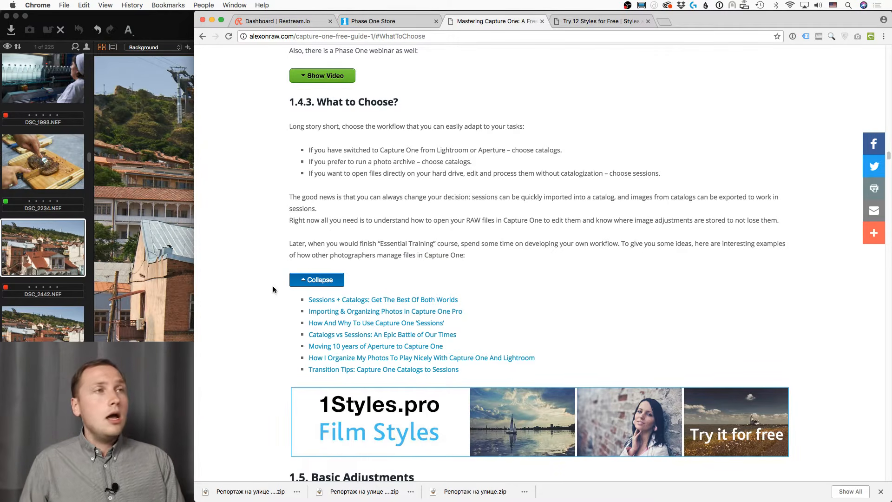
Step: Look through the 1Styles.pro page offering 12 free film styles, including the Original Film Styles Set samples
click(603, 25)
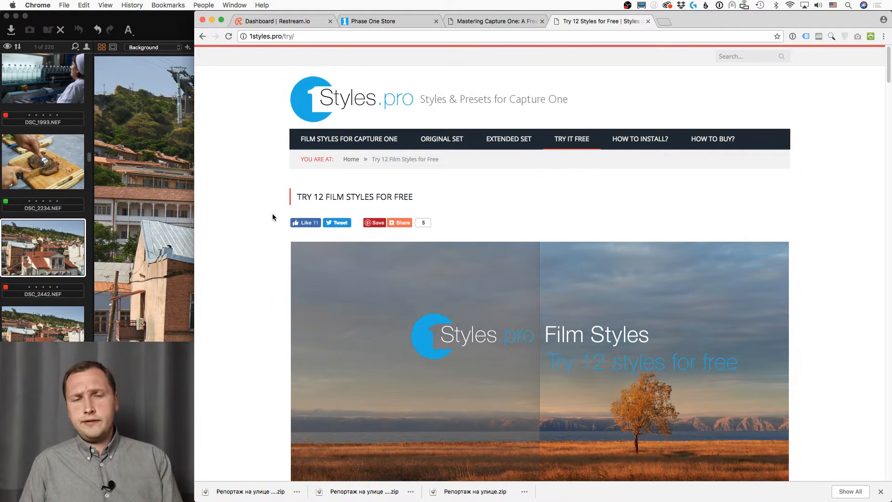
scroll(273, 217, down, 15)
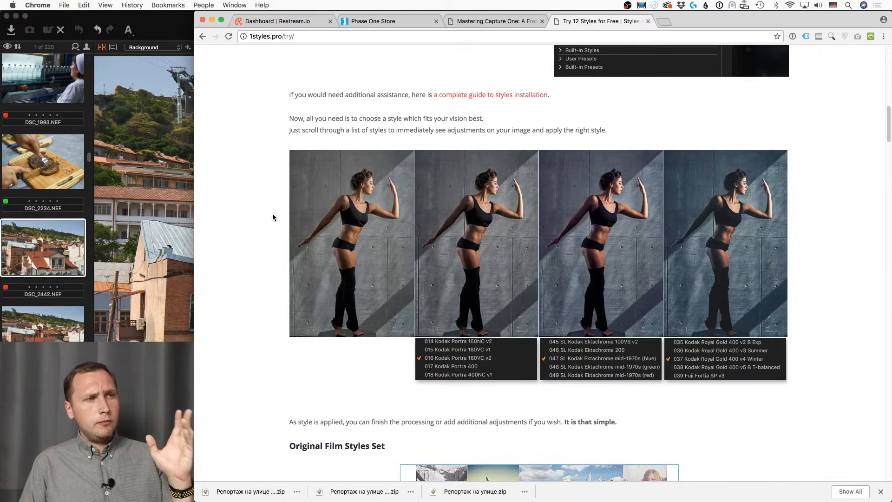
scroll(273, 217, down, 5)
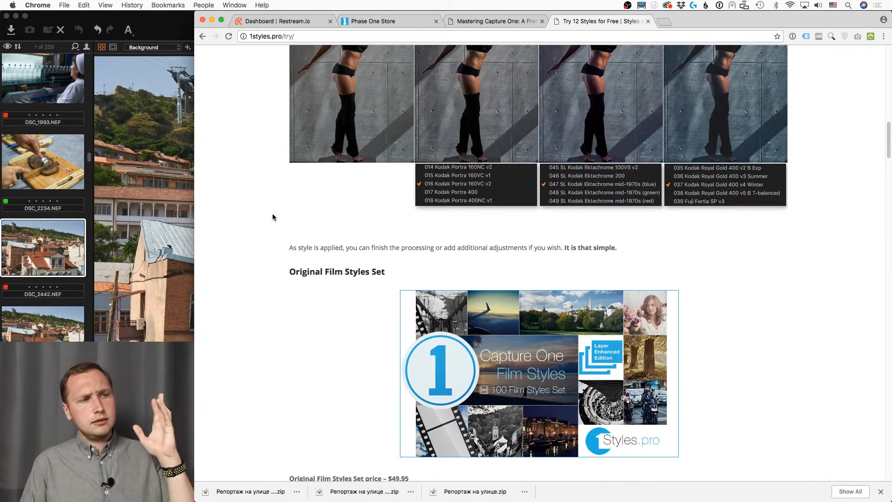
scroll(273, 217, down, 8)
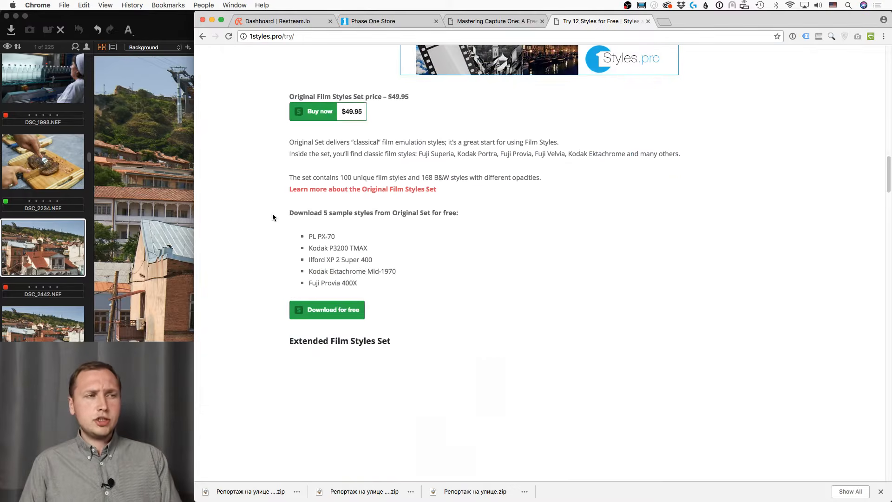
scroll(273, 214, up, 20)
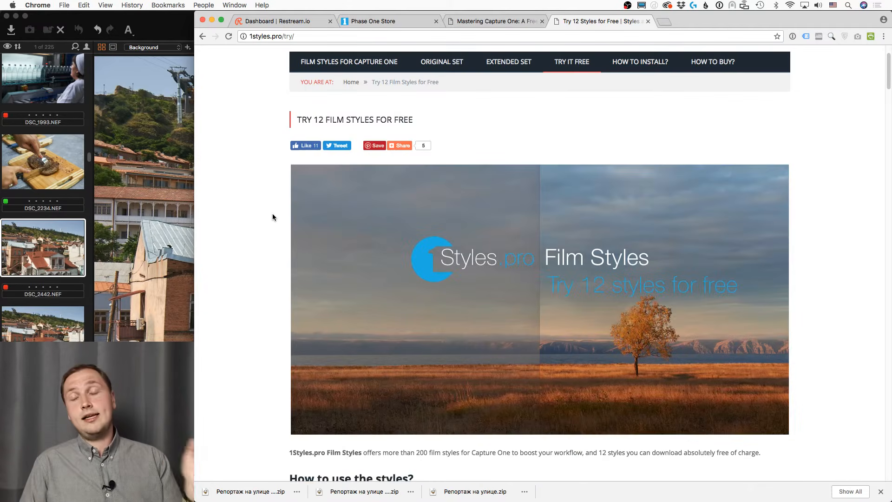
scroll(273, 217, up, 3)
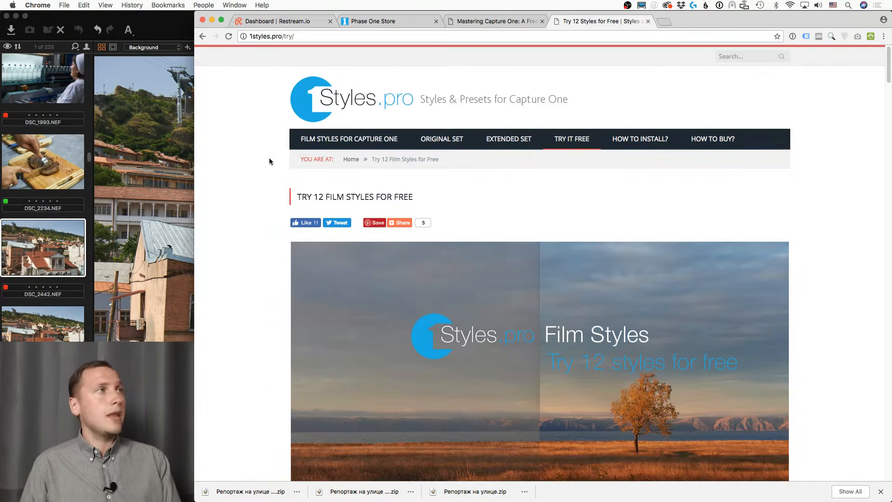
Step: Switch back to Capture One and select the run of images from the first DSC_2442.NEF through DSC_2553.NEF
click(174, 34)
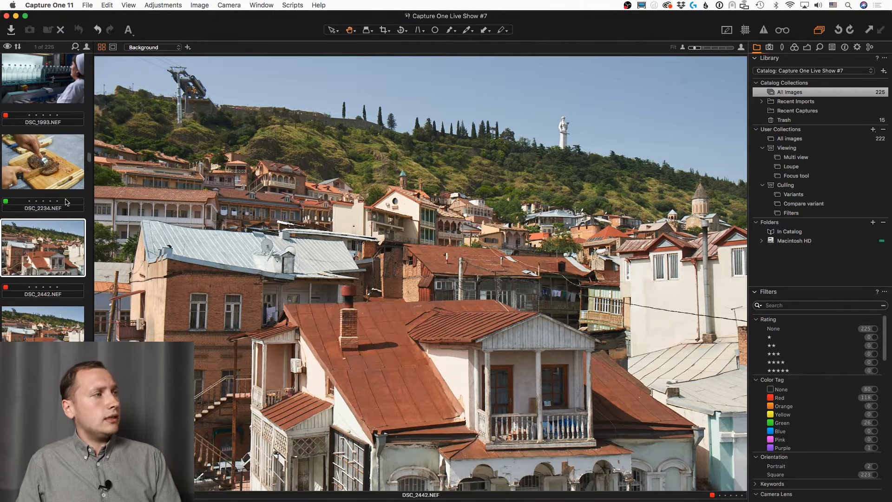
scroll(68, 201, down, 3)
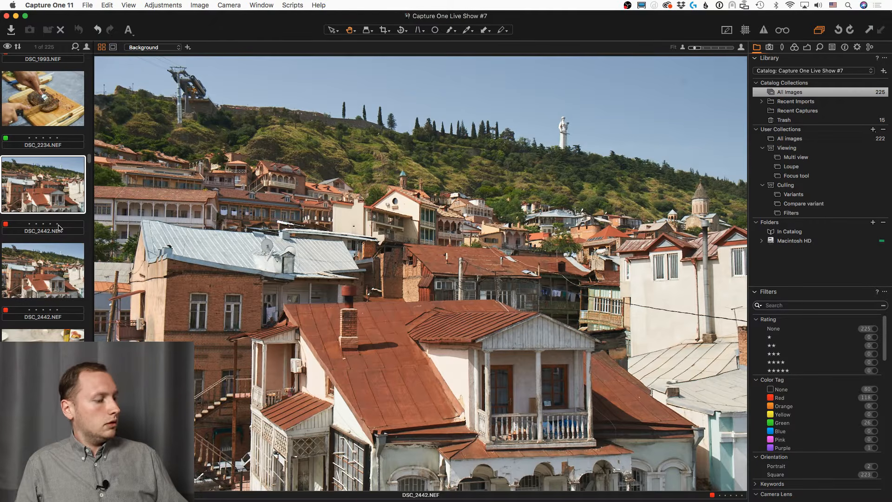
scroll(59, 227, down, 2)
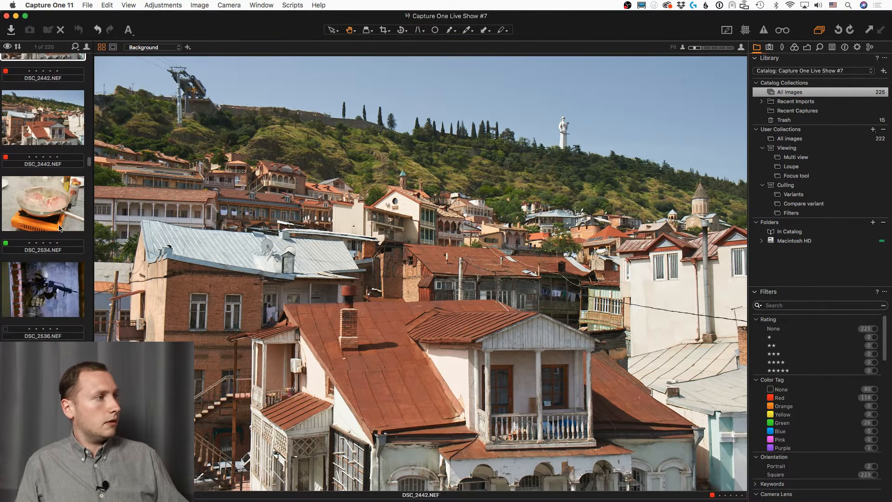
scroll(59, 228, down, 10)
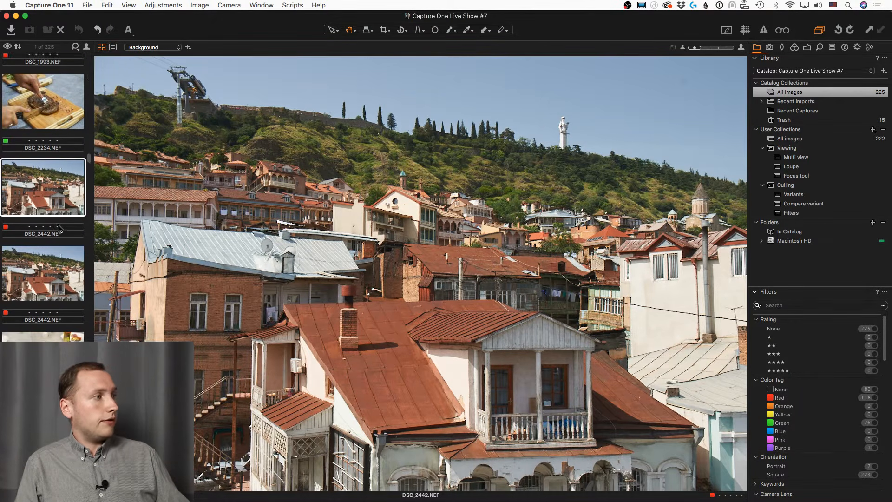
scroll(59, 228, down, 1)
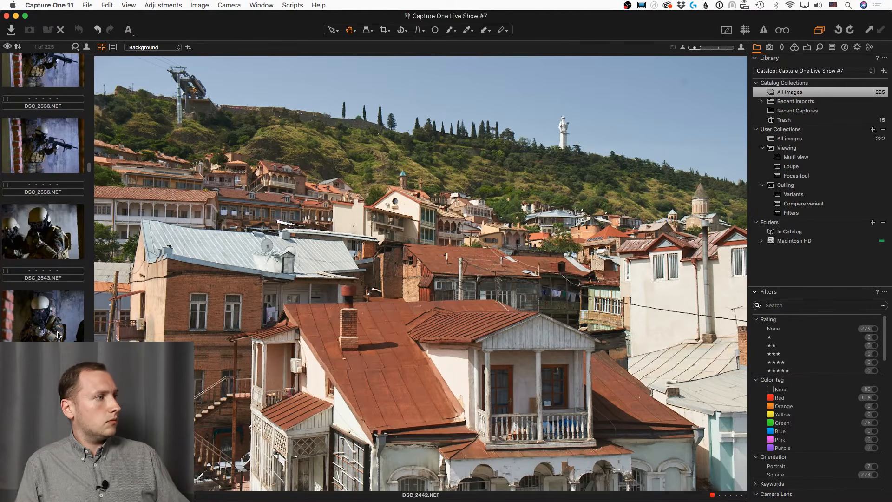
shift+click(59, 335)
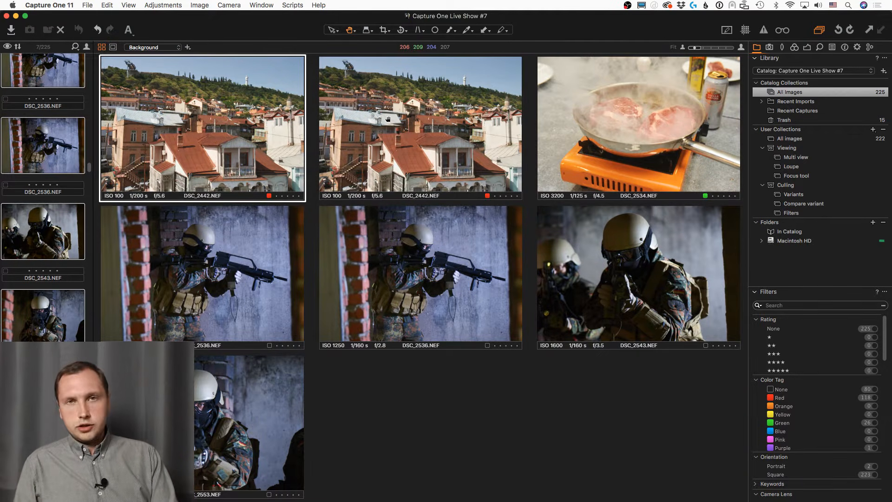
Step: Turn Multi View off and on again, and switch the primary image to the second DSC_2442.NEF variant and back
click(102, 49)
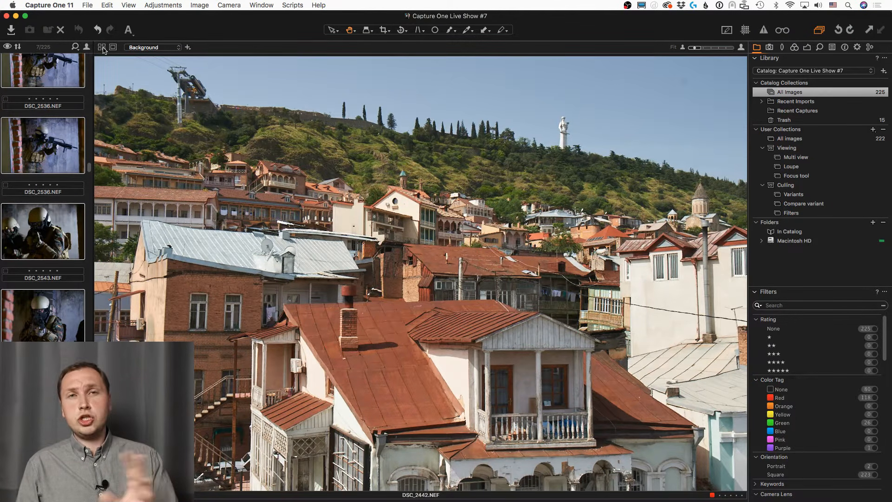
click(101, 47)
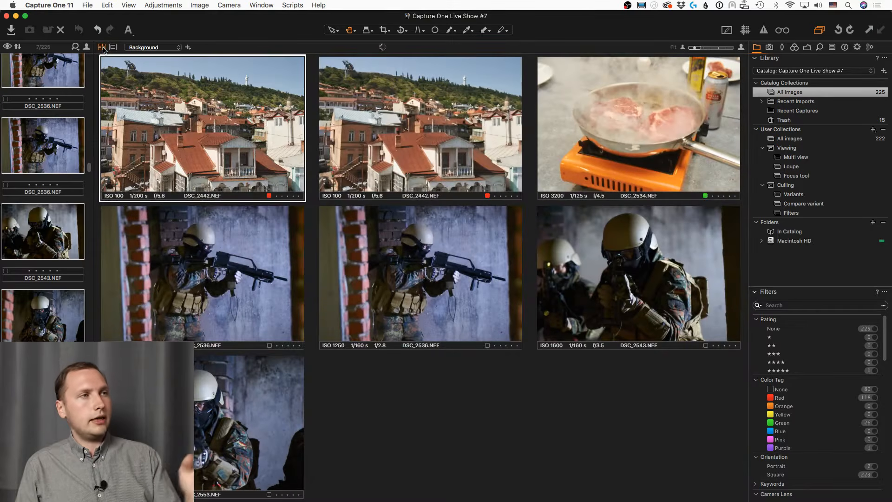
click(388, 117)
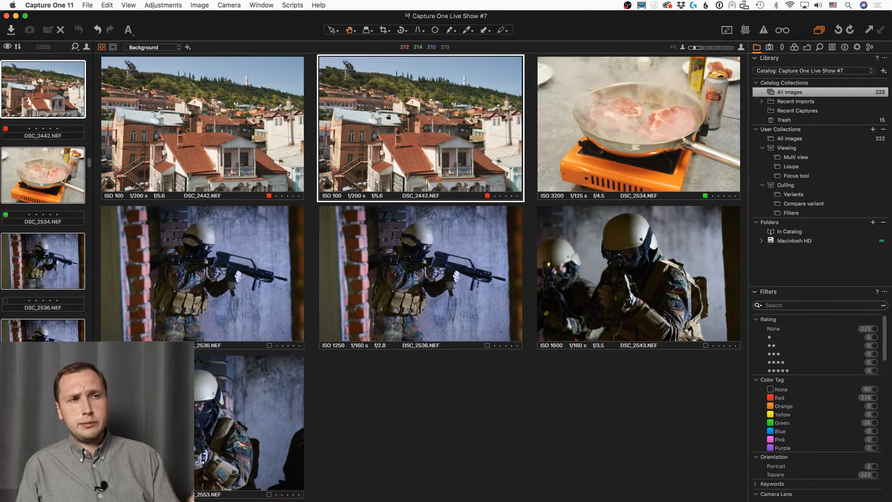
click(256, 128)
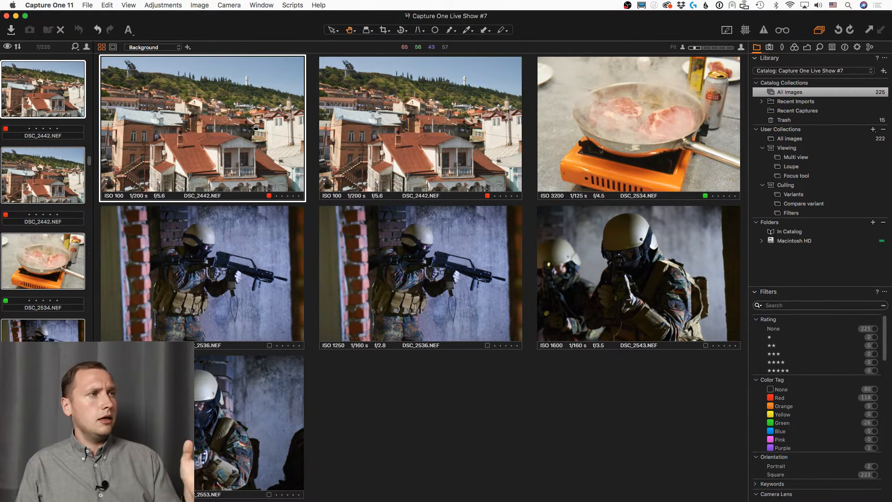
Step: Make the second DSC_2442.NEF variant the primary image and turn off Multi View to show it alone
scroll(77, 164, up, 5)
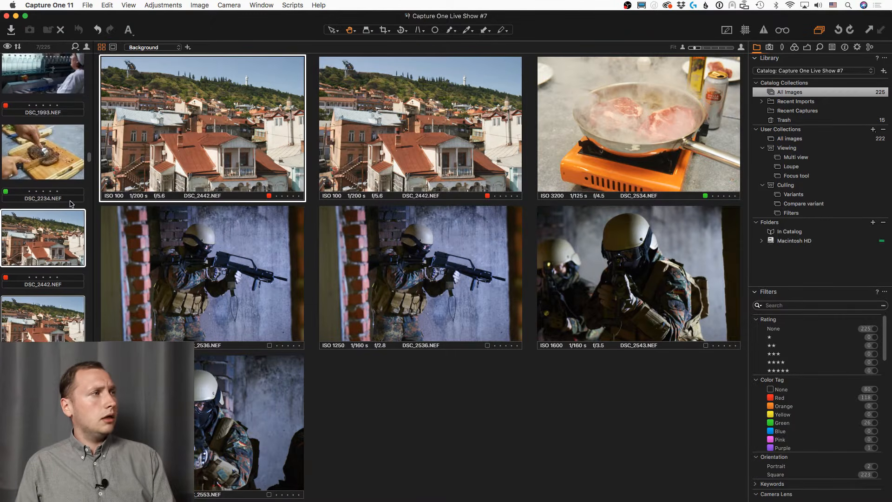
click(360, 93)
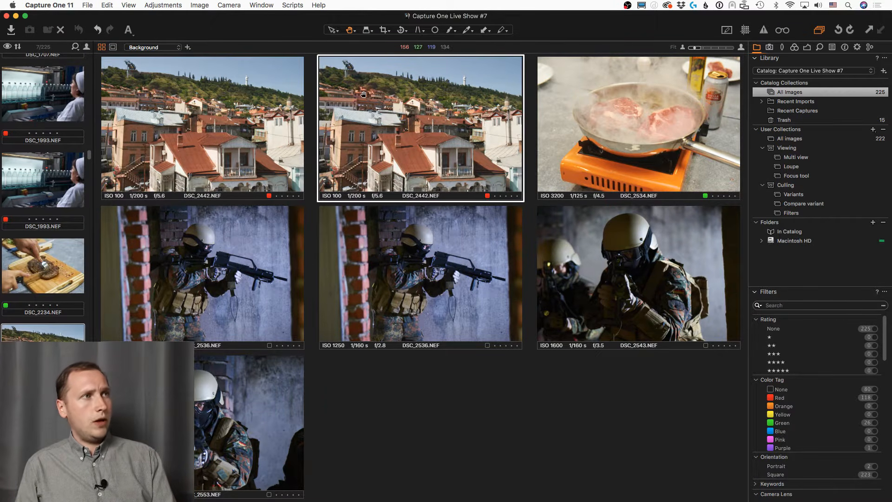
click(101, 47)
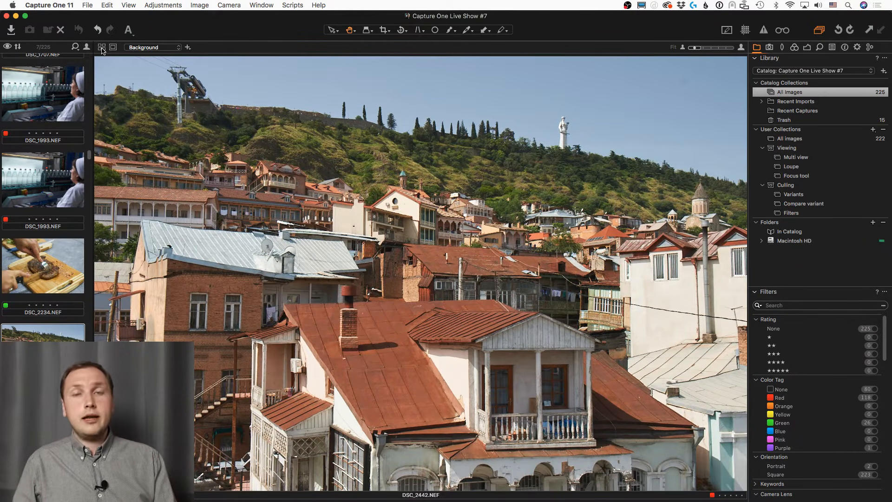
scroll(50, 230, up, 10)
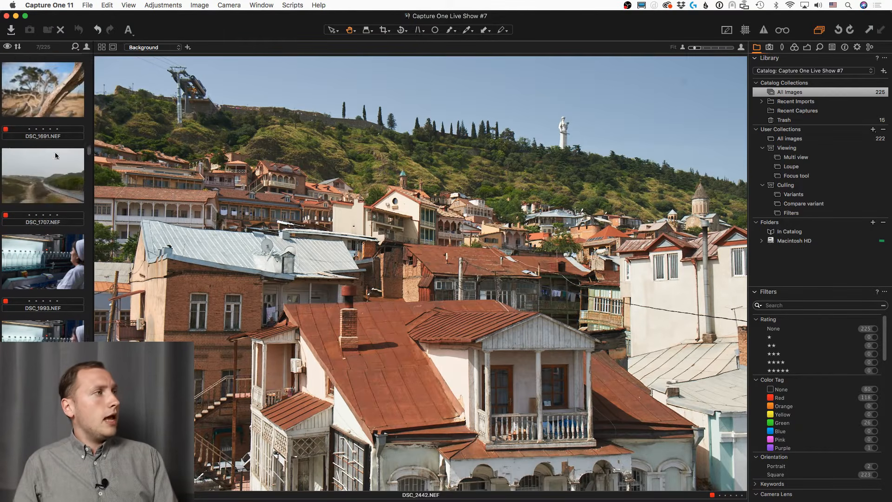
Step: Select the first variants of DSC_9853.eip and DSC_9892.eip and display them side by side in Multi View
click(50, 229)
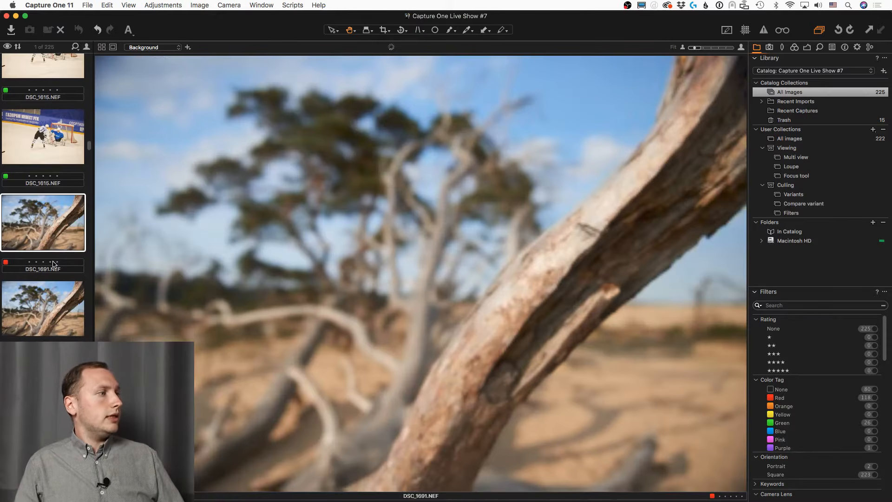
scroll(52, 260, down, 8)
scroll(53, 265, up, 10)
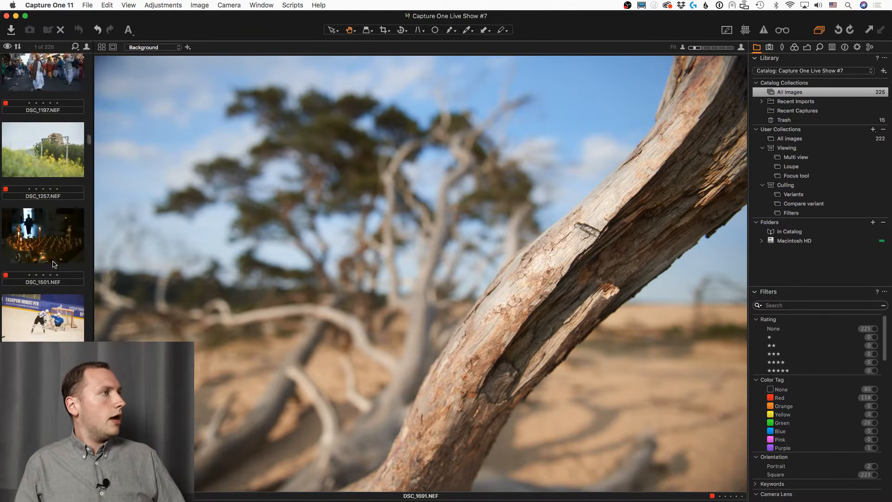
scroll(52, 264, up, 10)
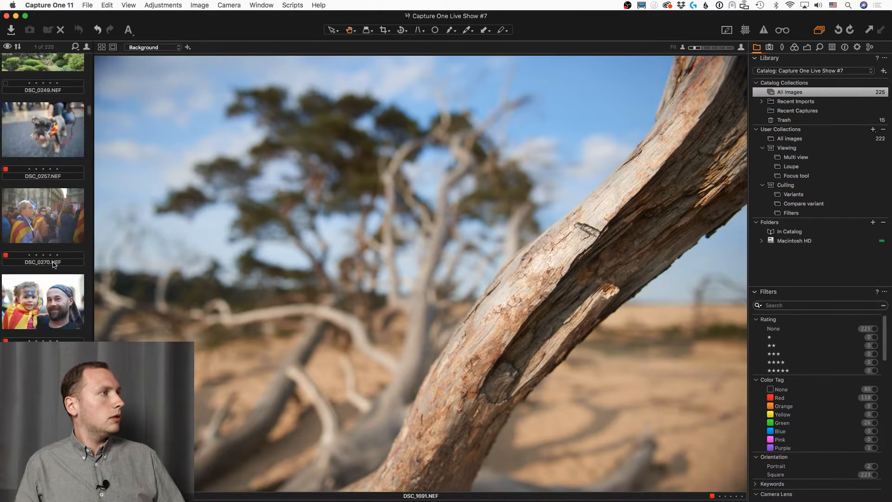
drag(89, 101, 89, 401)
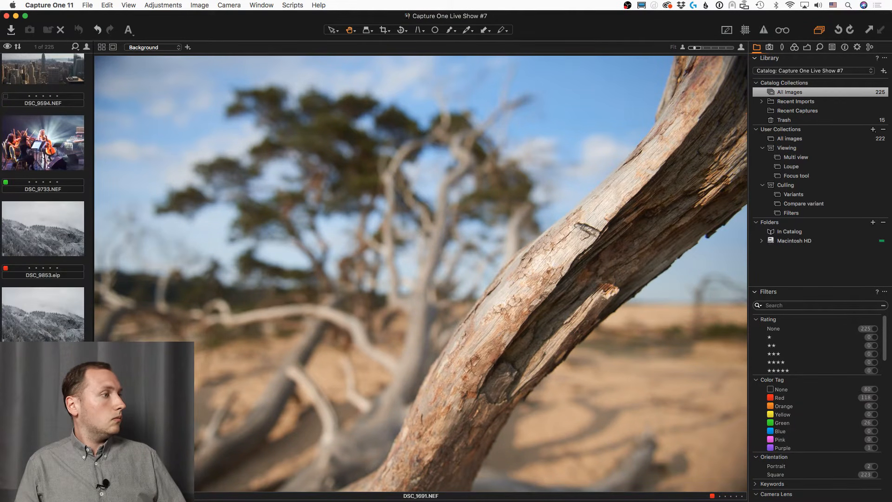
click(59, 247)
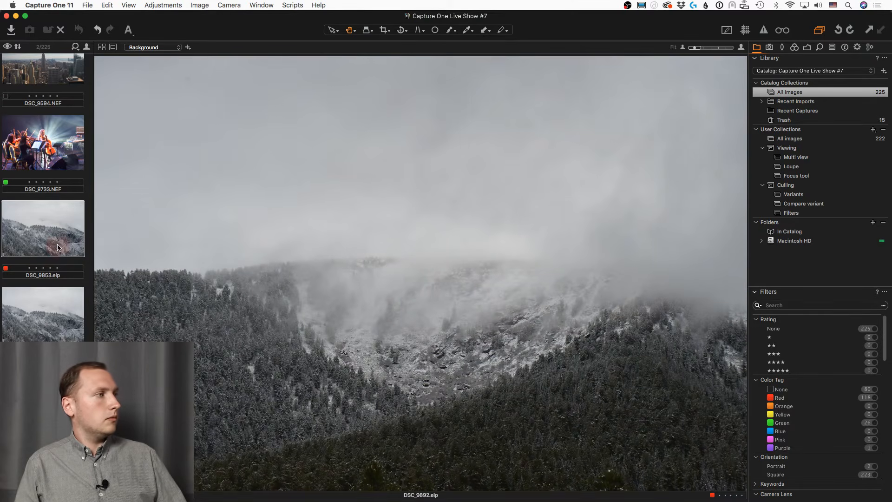
click(101, 48)
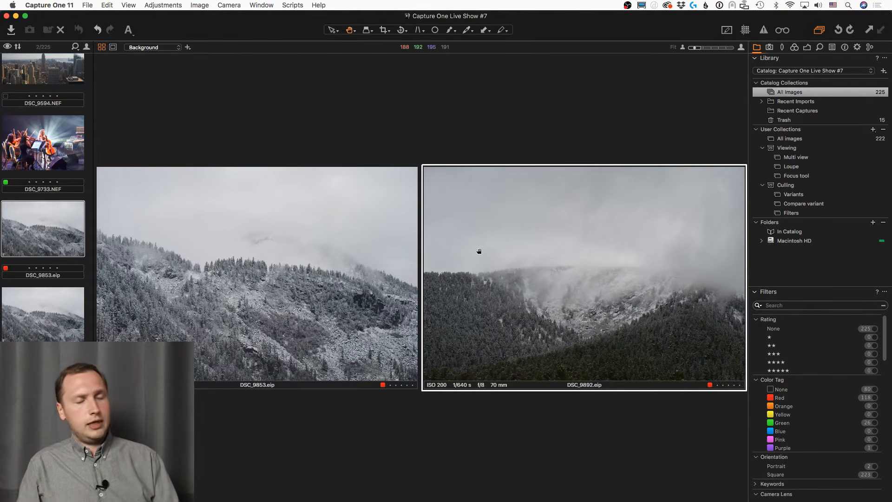
Step: Zoom into DSC_9892.eip on its own, pan across its mountainside, and return it to fit
click(612, 320)
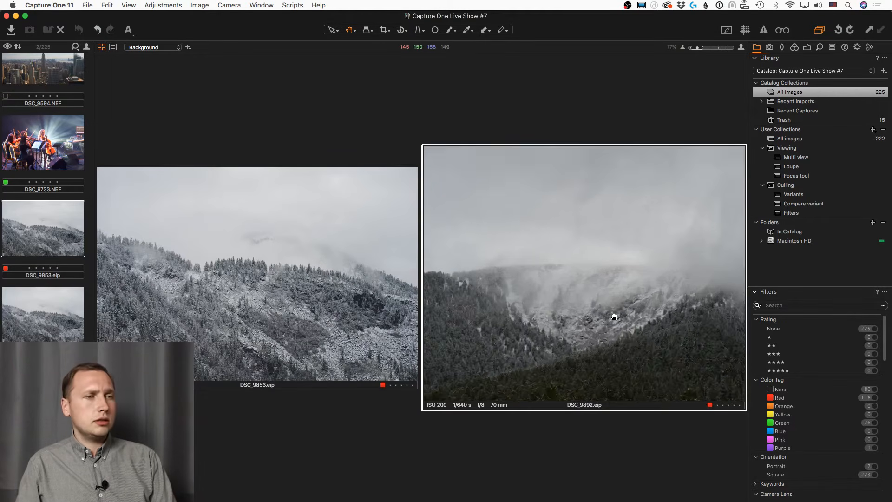
drag(611, 360, 576, 241)
drag(584, 362, 646, 245)
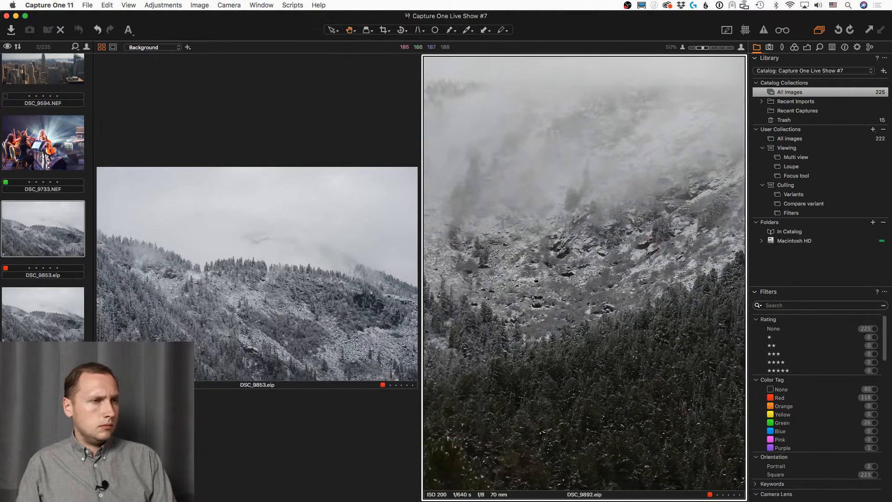
scroll(575, 289, down, 1)
drag(607, 317, 537, 269)
drag(665, 333, 567, 358)
scroll(567, 358, up, 1)
click(566, 358)
Step: Zoom into DSC_9853.eip on its own and return it to fit
click(300, 296)
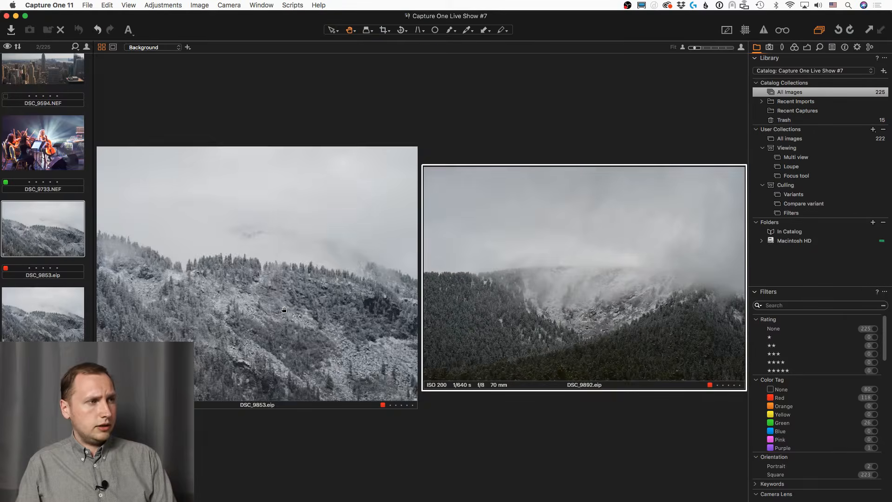
click(276, 311)
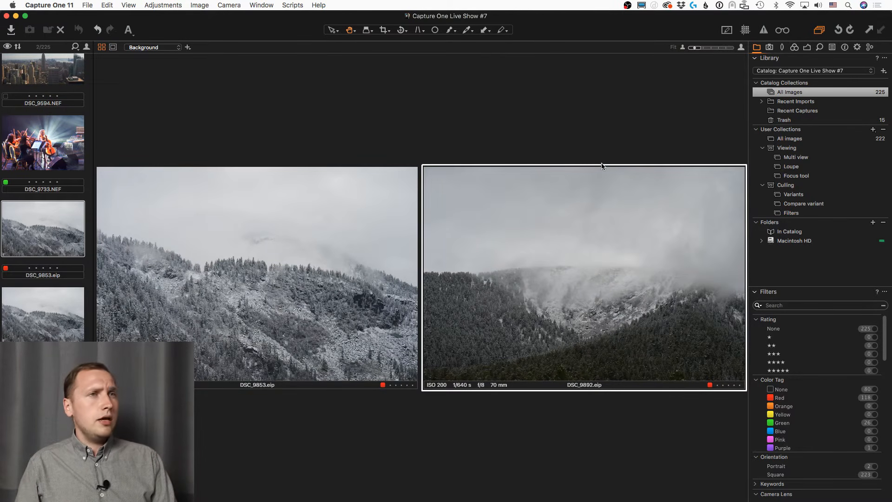
mouse_move(695, 48)
mouse_down()
mouse_move(713, 45)
mouse_move(693, 44)
mouse_up()
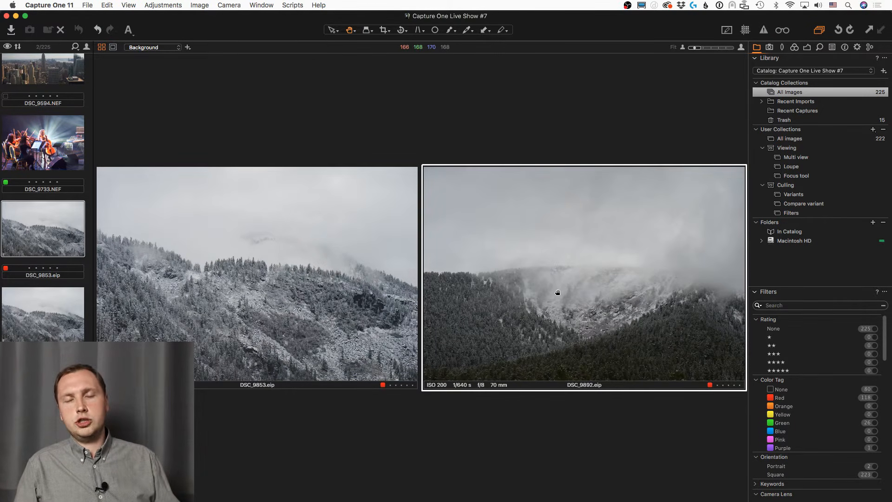
Step: Zoom and pan DSC_9853.eip and DSC_9892.eip in sync at 50% and 67% to compare details, and fit both again
scroll(558, 292, up, 5)
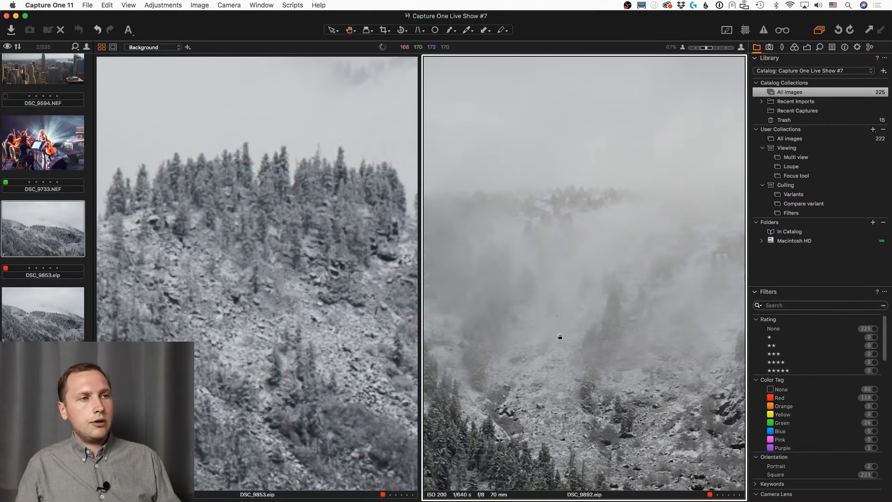
drag(569, 335, 524, 183)
scroll(556, 291, down, 3)
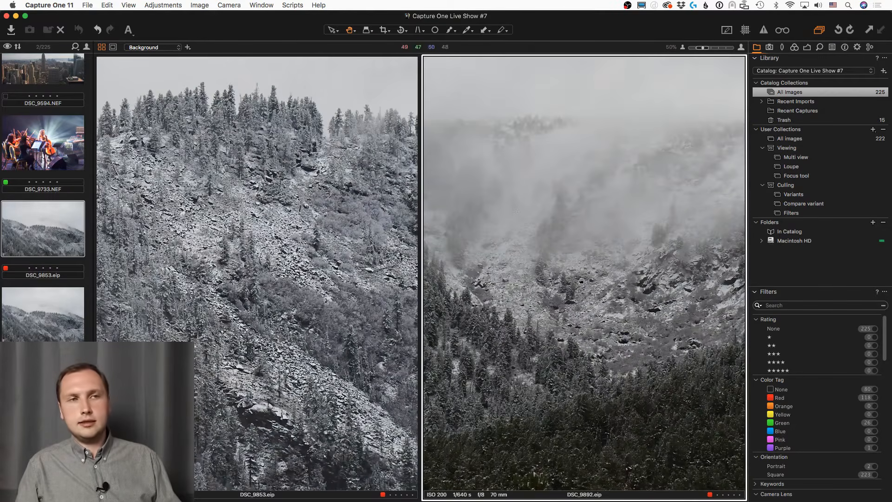
scroll(584, 285, down, 2)
scroll(583, 311, up, 2)
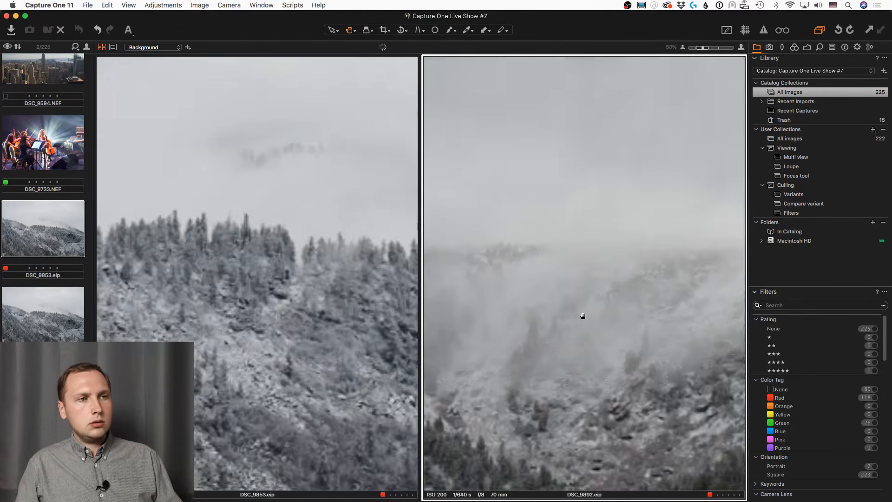
drag(571, 307, 655, 171)
drag(530, 205, 659, 193)
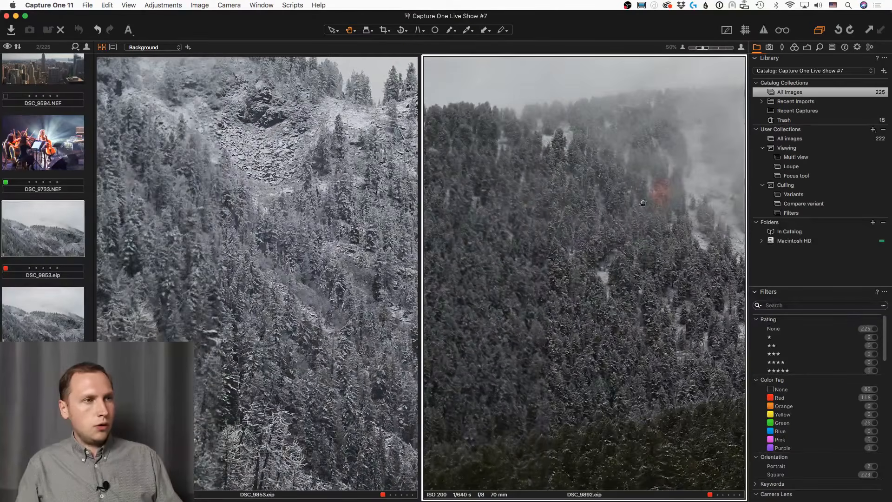
scroll(643, 203, up, 1)
drag(520, 211, 542, 182)
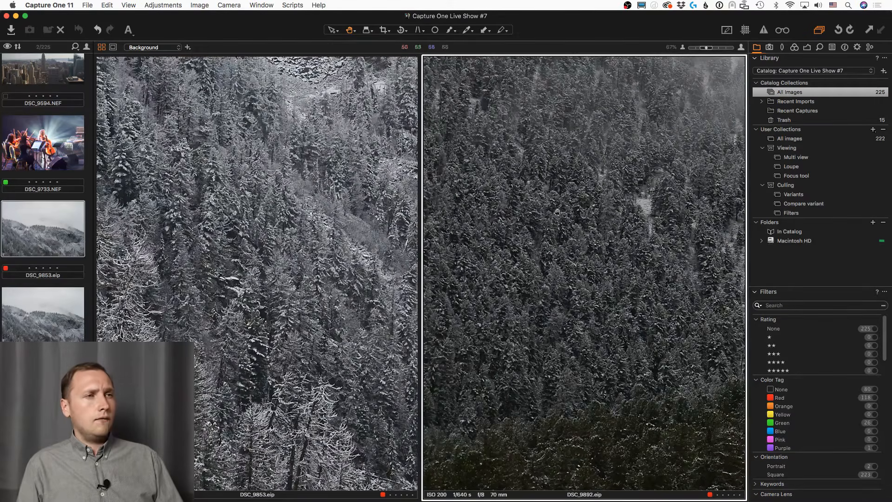
key(super+0)
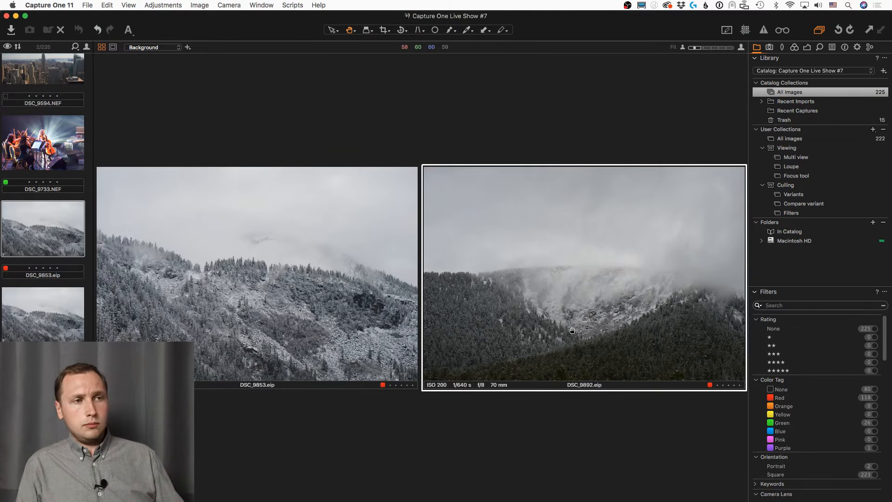
Step: Zoom both mountain images in simultaneously once more, pan slightly, and zoom both back out to fit
scroll(566, 326, up, 2)
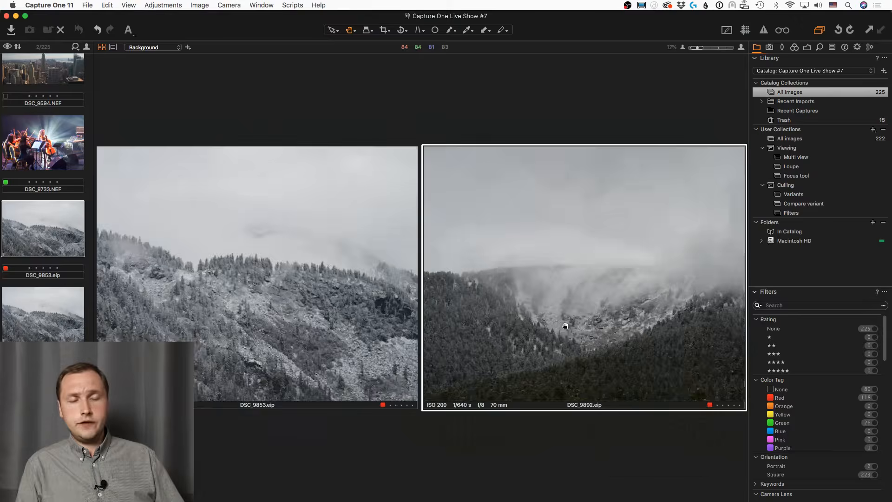
scroll(566, 326, up, 5)
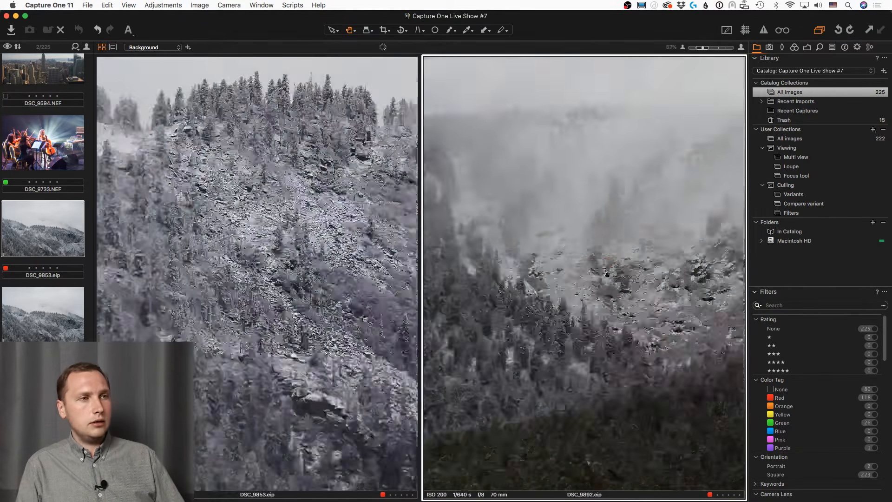
scroll(608, 275, down, 4)
drag(607, 274, 590, 262)
scroll(544, 293, down, 3)
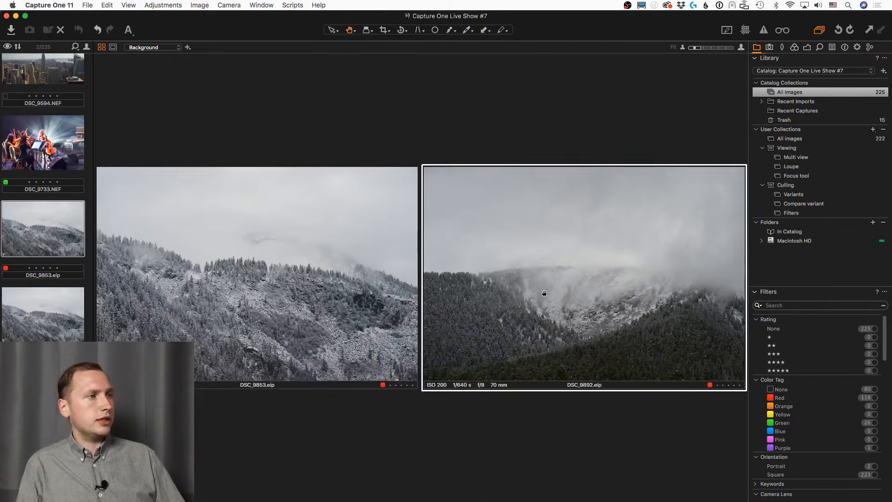
Step: Add the first DSC_9973.eip variant and the second DSC_9997.eip variant to the selection for a four-image Multi View
scroll(48, 318, down, 5)
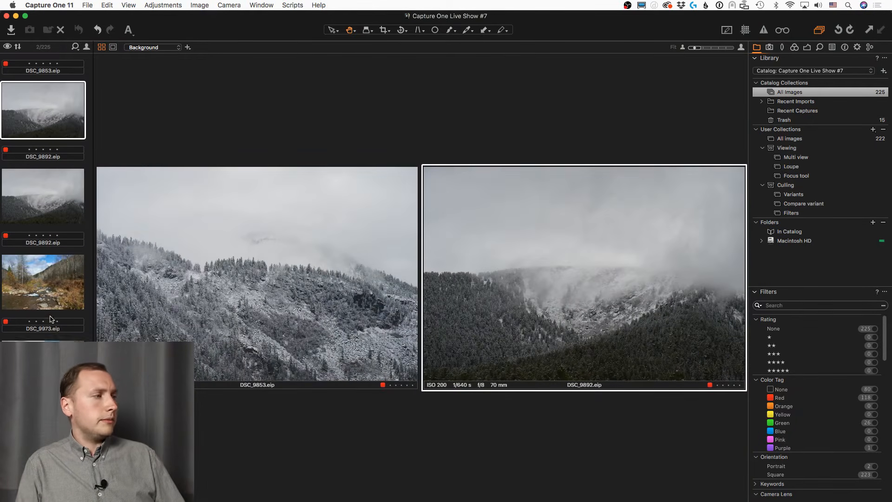
super+click(56, 251)
scroll(54, 199, down, 4)
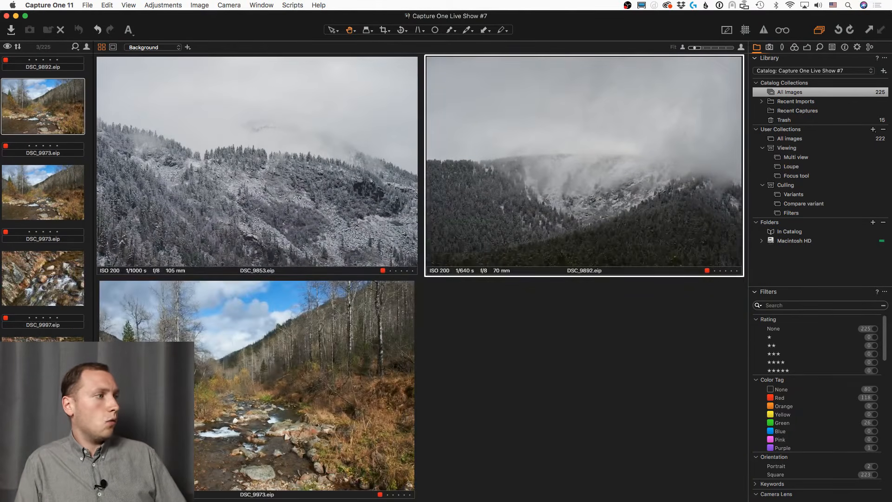
scroll(43, 197, down, 3)
super+click(64, 232)
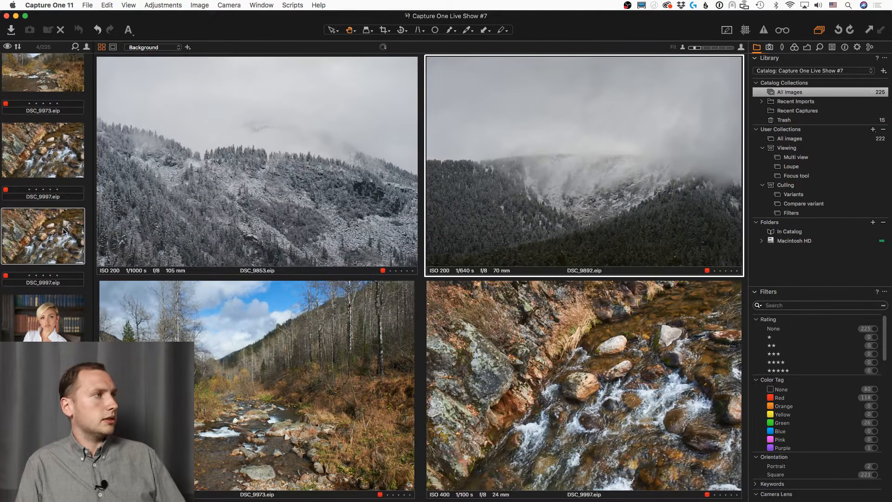
Step: Zoom and pan all four images in sync to inspect their details, and return them to fit
click(549, 204)
scroll(548, 204, up, 2)
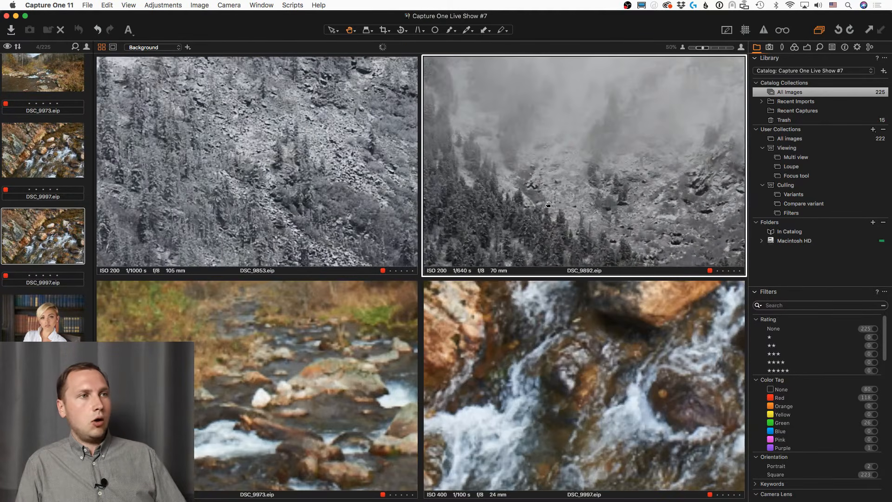
drag(568, 147, 458, 214)
scroll(567, 205, up, 2)
scroll(567, 205, down, 4)
scroll(567, 204, down, 3)
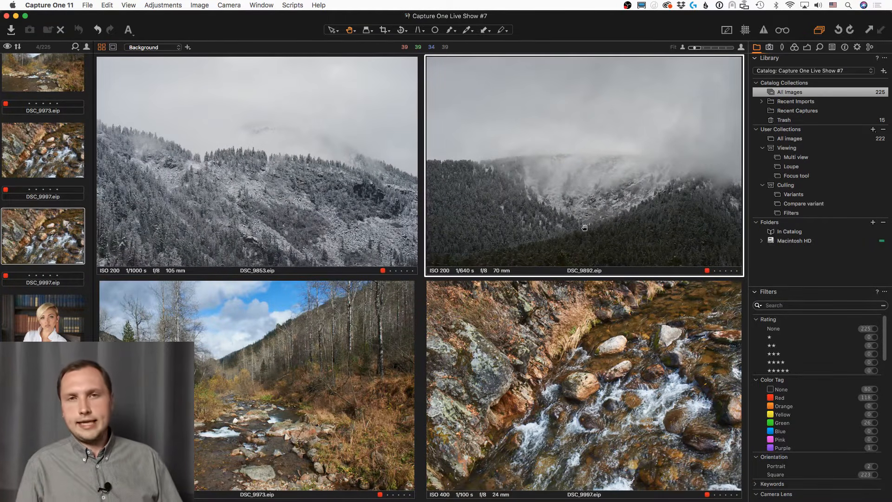
scroll(584, 228, up, 5)
scroll(584, 227, down, 5)
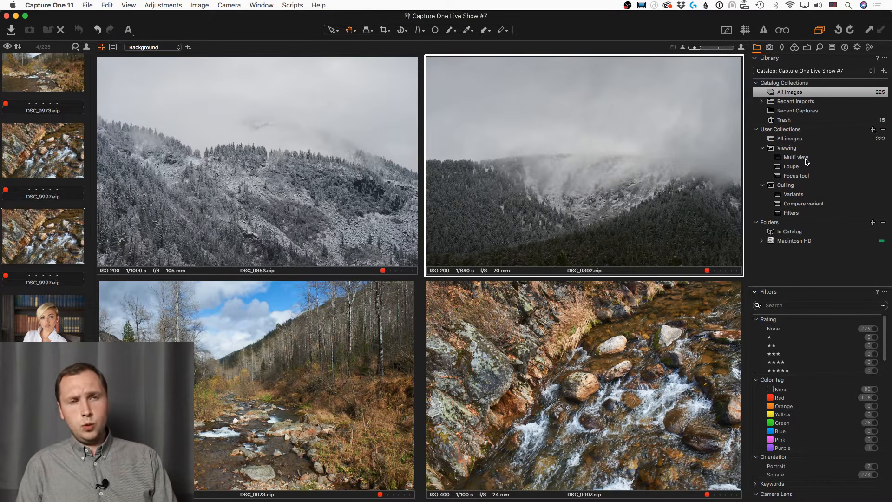
Step: Make DSC_9997.eip the primary image and turn off Multi View to show it alone
click(641, 308)
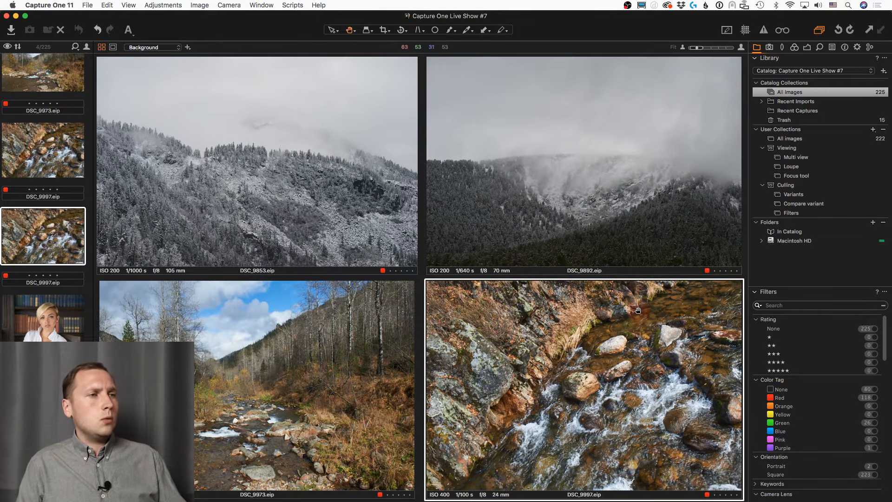
click(102, 47)
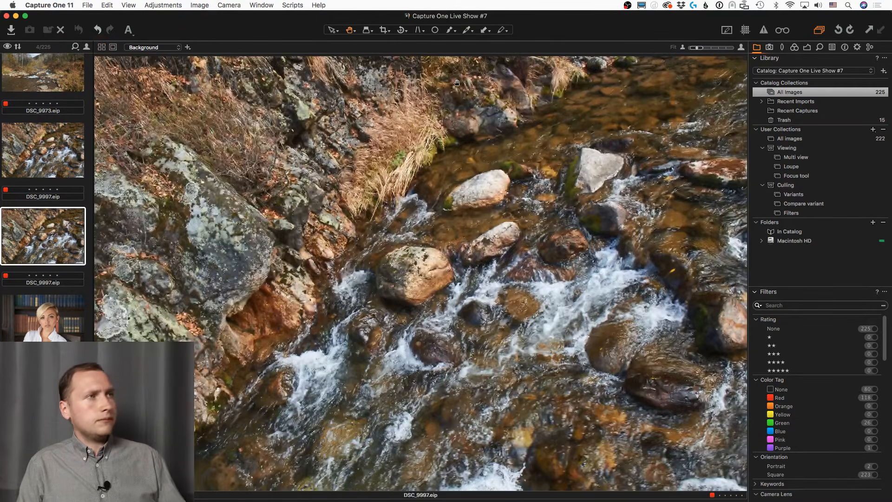
Step: Activate the Loupe tool and magnify the large rounded rock beside the stream in DSC_9997.eip
click(352, 30)
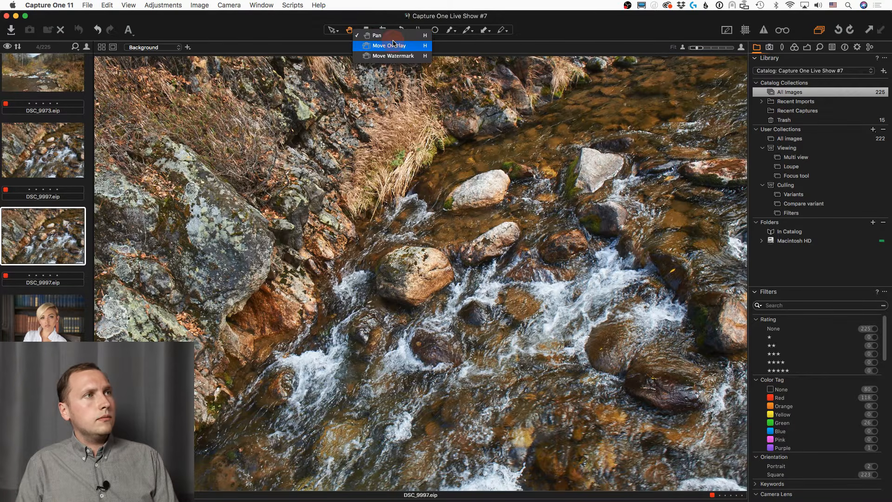
click(367, 30)
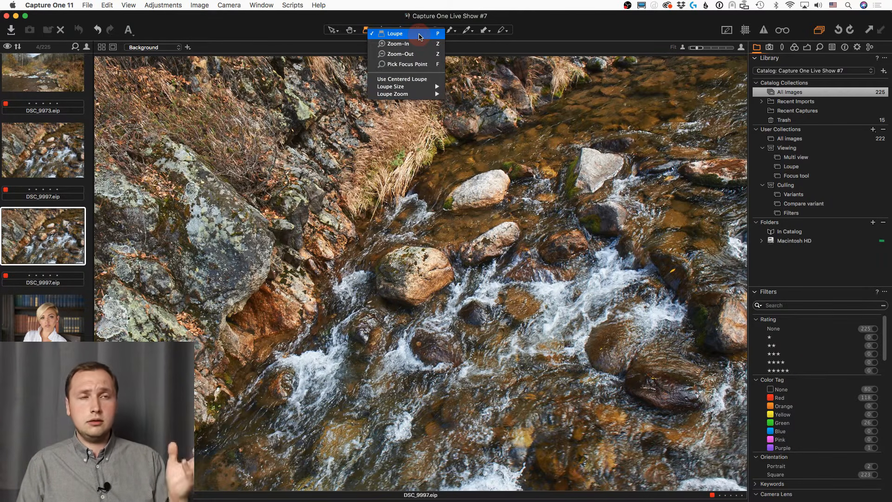
click(419, 35)
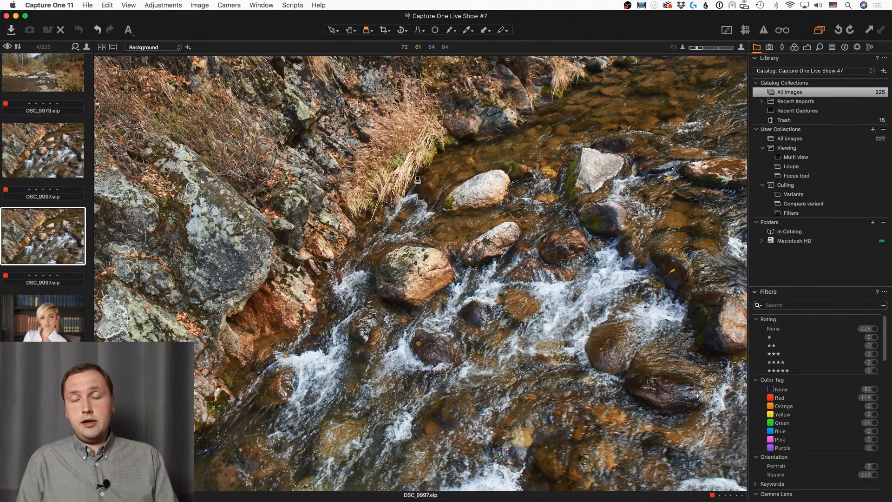
click(415, 267)
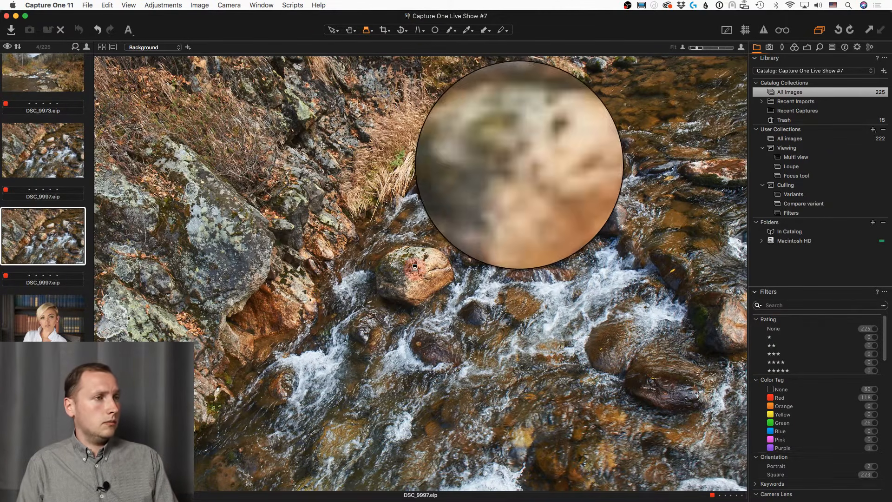
mouse_move(414, 267)
mouse_down()
mouse_move(419, 272)
mouse_move(269, 220)
mouse_move(232, 236)
mouse_move(295, 166)
mouse_move(421, 248)
mouse_move(410, 252)
mouse_up()
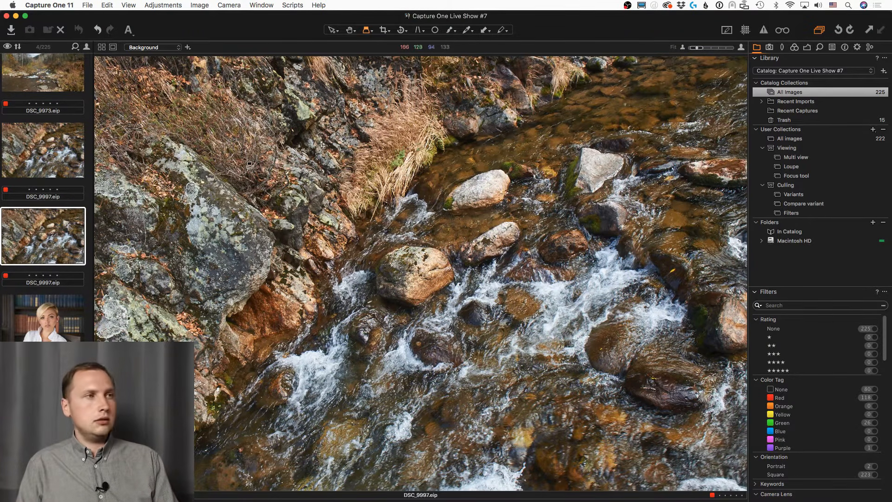
Step: Select only the second DSC_9973.eip variant and show it in the viewer
scroll(42, 181, up, 2)
scroll(45, 183, up, 4)
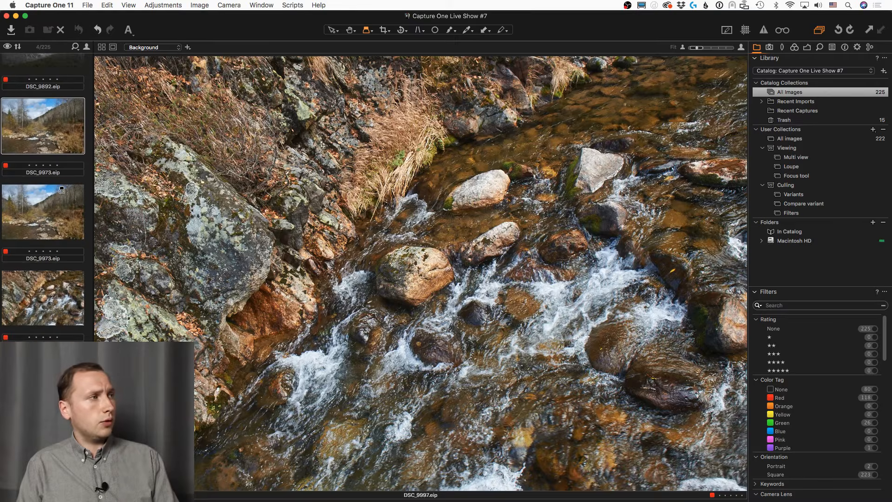
click(62, 188)
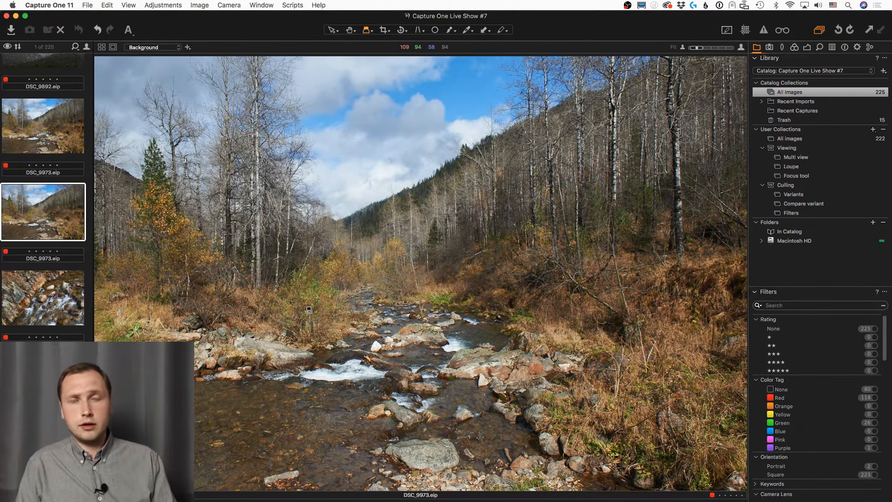
Step: Magnify the woman's face in the DSC01758.ARW browser thumbnail with the Loupe
scroll(64, 305, down, 4)
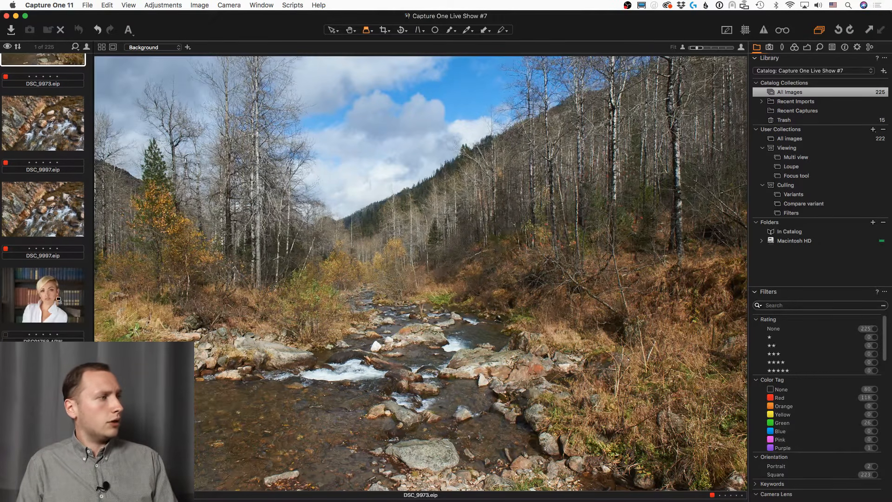
scroll(58, 300, up, 1)
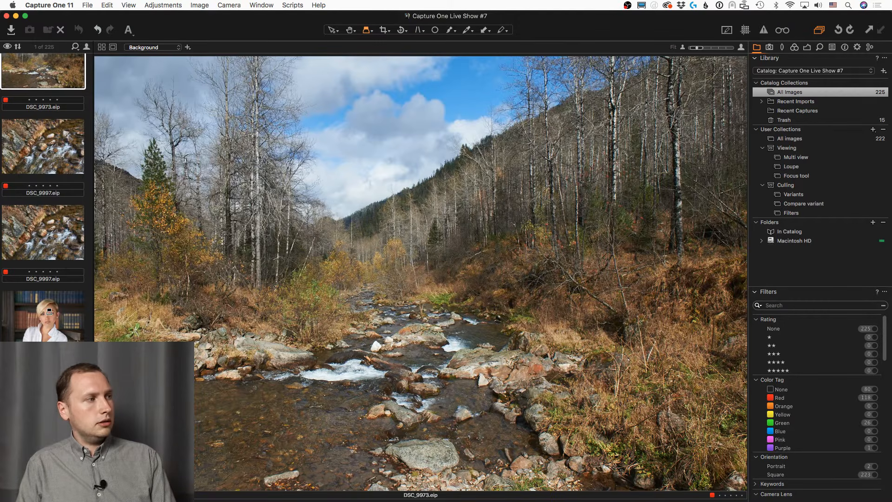
click(49, 311)
drag(49, 311, 50, 312)
Step: Magnify the DSC06431.ARW browser thumbnail with the Loupe, and the rocks beside the stream in the displayed DSC_9973.eip
scroll(50, 312, down, 3)
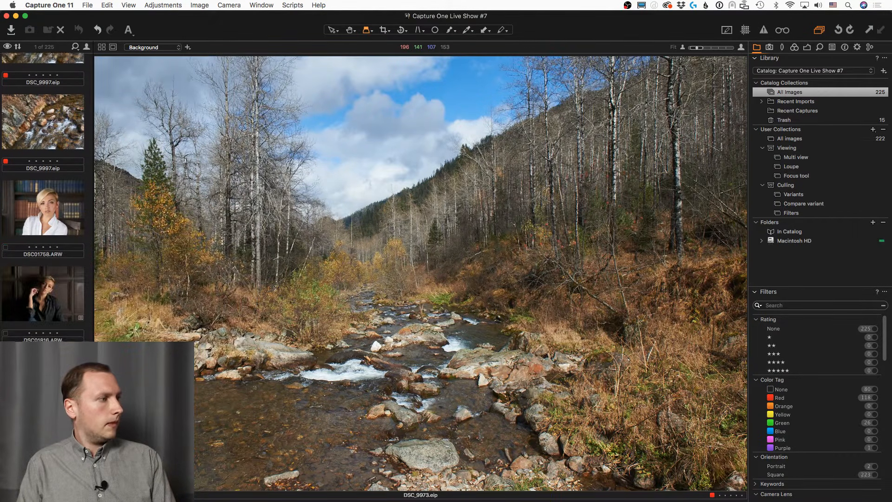
scroll(43, 195, down, 2)
scroll(42, 198, down, 10)
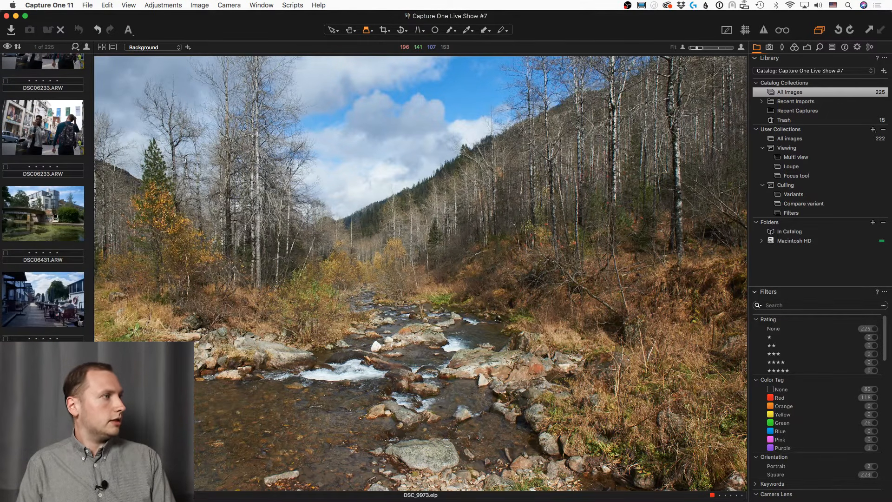
drag(55, 218, 55, 219)
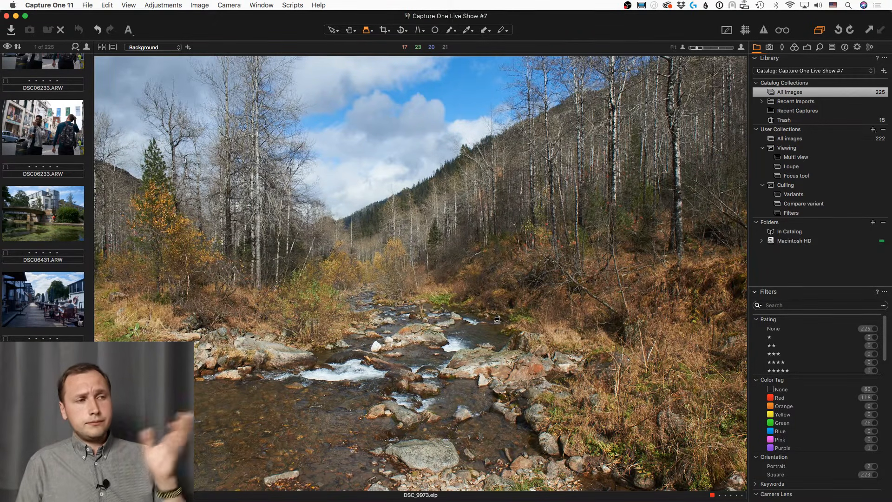
drag(551, 370, 487, 365)
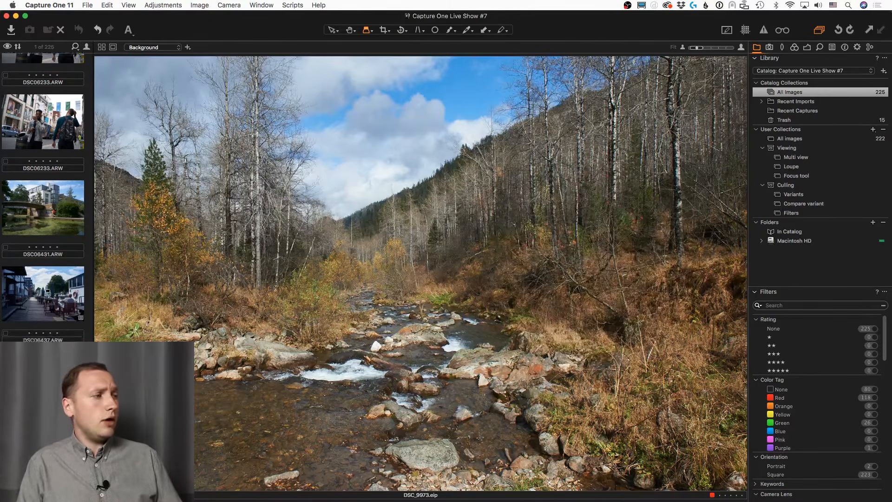
Step: Show DSC06596.ARW, DSC06596.tif and DSC06631.ARW in Multi View and magnify the seated children and the blue door with the Loupe
scroll(56, 219, down, 10)
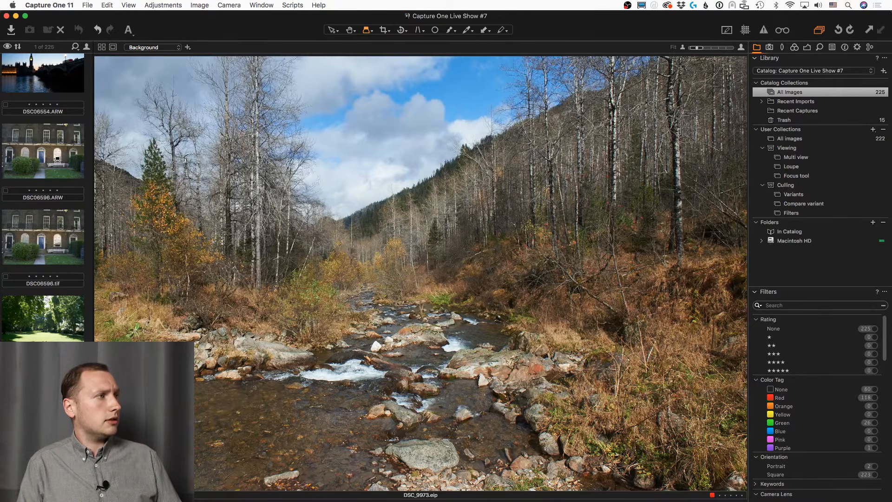
click(57, 160)
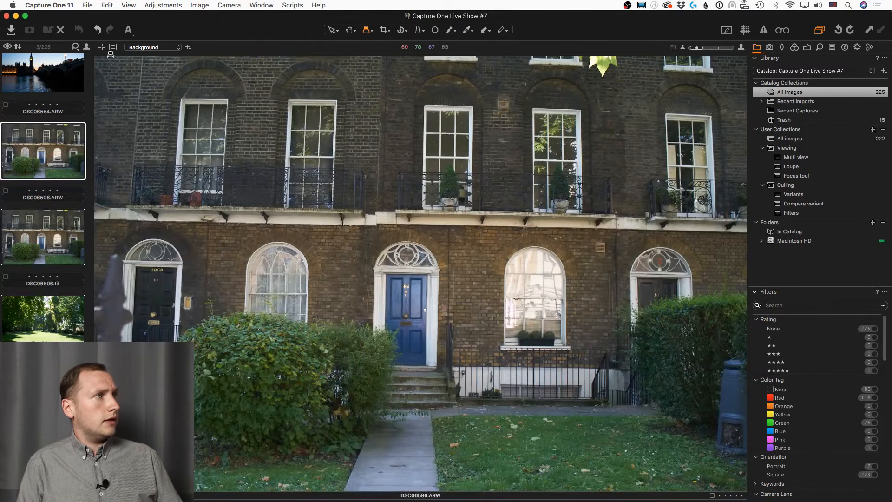
click(101, 48)
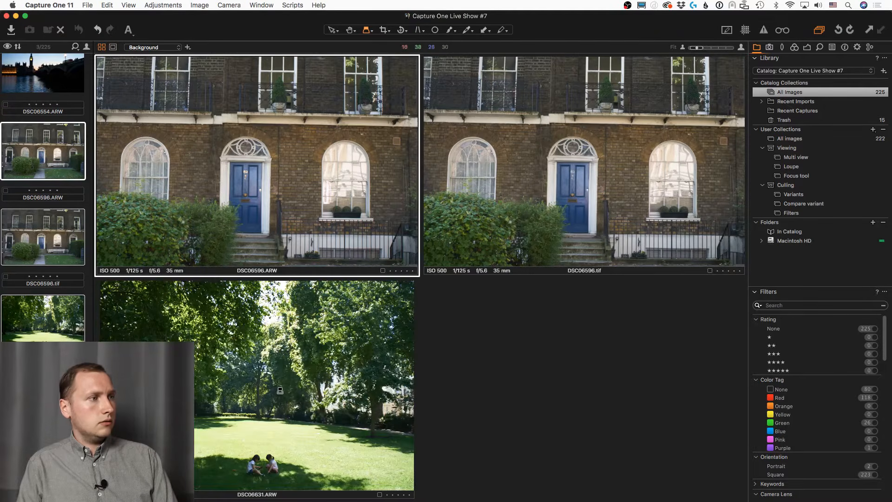
drag(270, 463, 268, 458)
drag(246, 189, 246, 192)
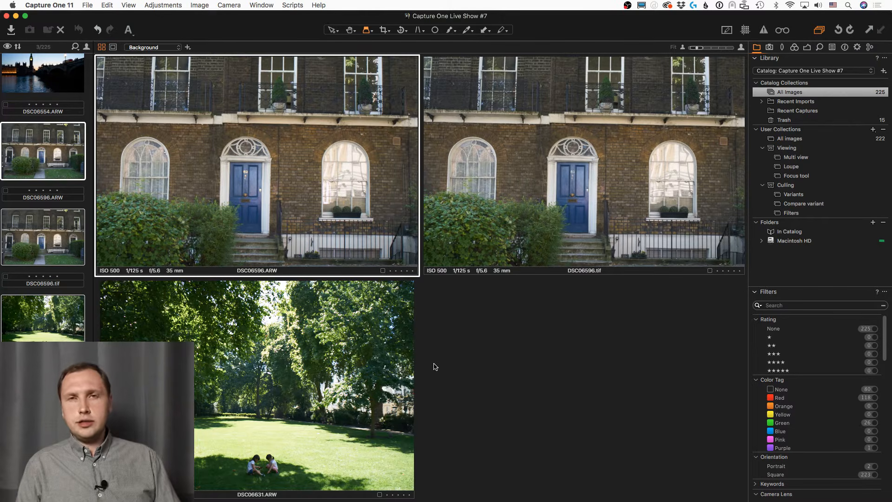
Step: Switch from the Loupe to the Pan tool, back to the Loupe, and to Pan again
key(h)
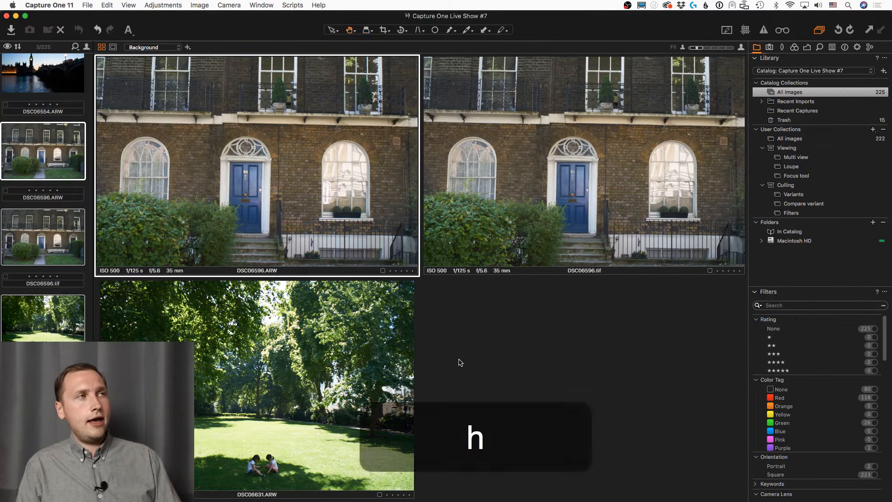
key(p)
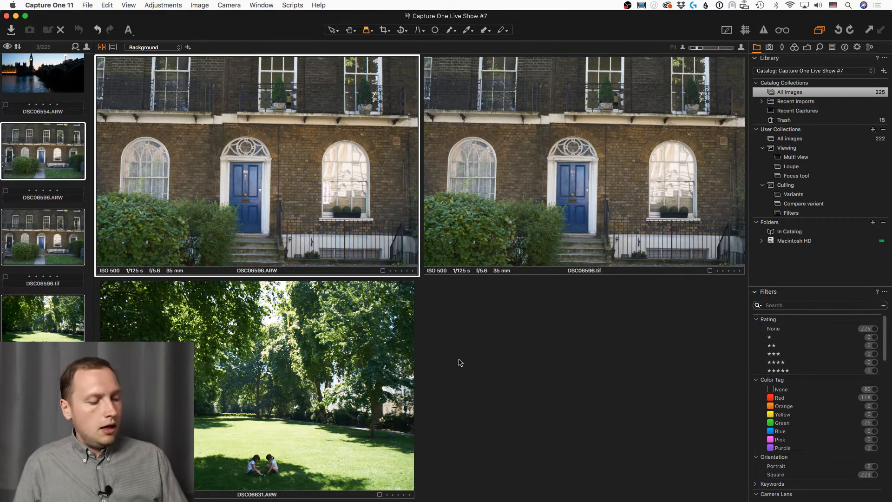
key(h)
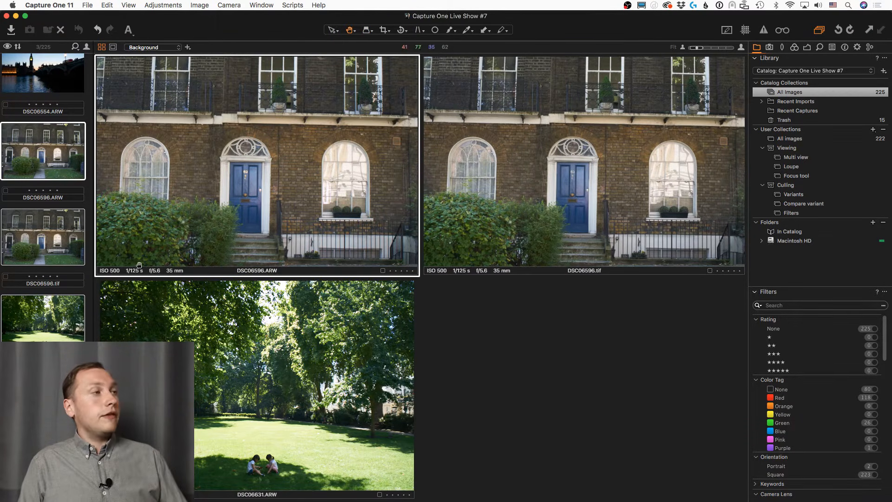
Step: Show only DSC06554.ARW in the viewer and expand the Focus tool among the Details tools
scroll(64, 184, up, 3)
click(65, 160)
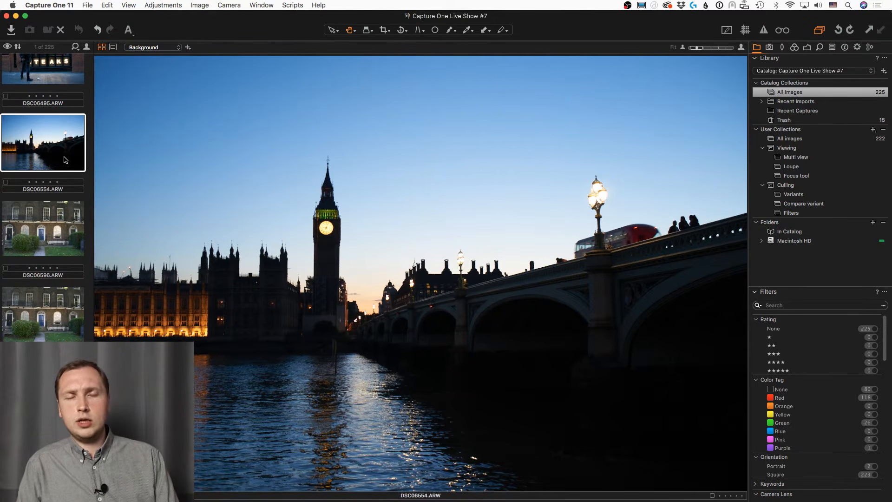
click(820, 48)
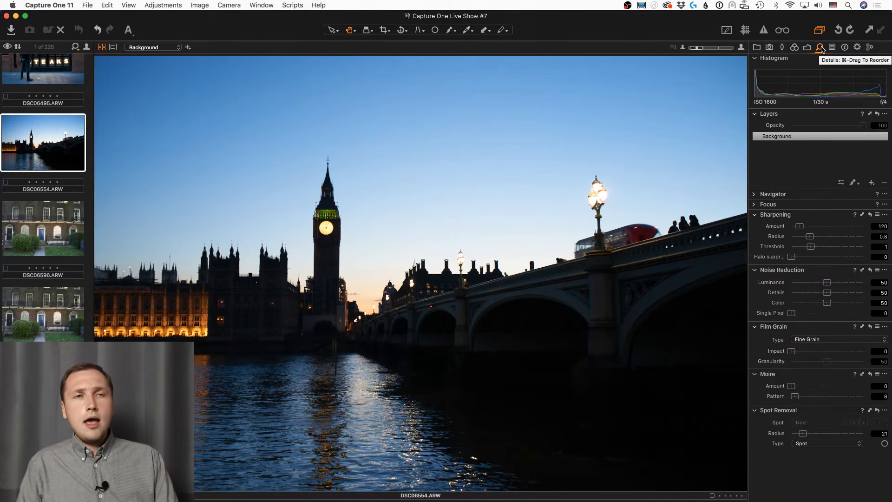
click(755, 205)
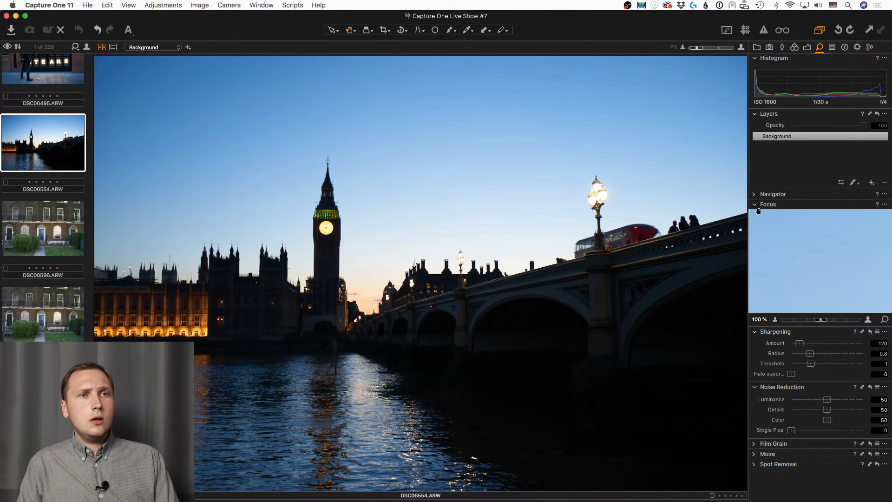
Step: Pan the Focus tool's preview to inspect the upper part of the clock tower
mouse_move(800, 260)
mouse_down()
mouse_move(775, 224)
mouse_move(795, 254)
mouse_up()
drag(842, 264, 814, 243)
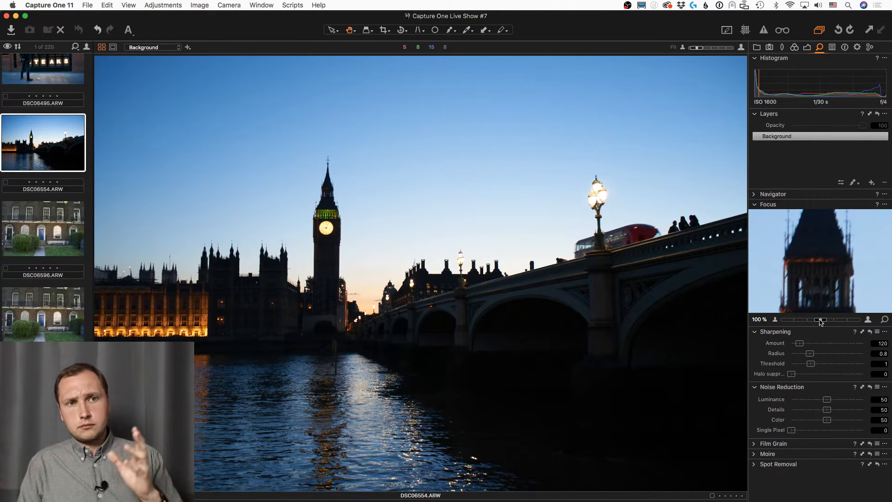
mouse_move(820, 323)
mouse_down()
mouse_move(797, 322)
mouse_move(820, 326)
mouse_up()
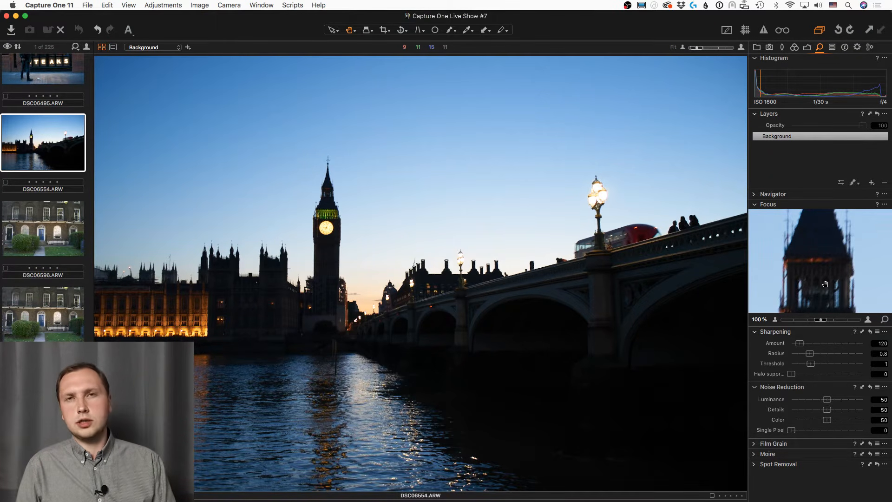
drag(825, 284, 827, 245)
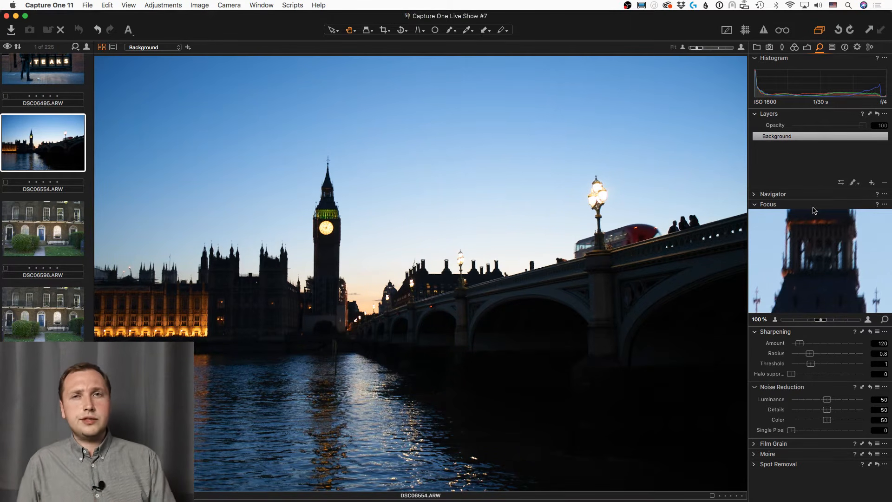
Step: Float the Focus tool over the viewer, enlarge it, and pick the tower's clock face as the focus point
drag(812, 205, 488, 108)
drag(605, 228, 855, 348)
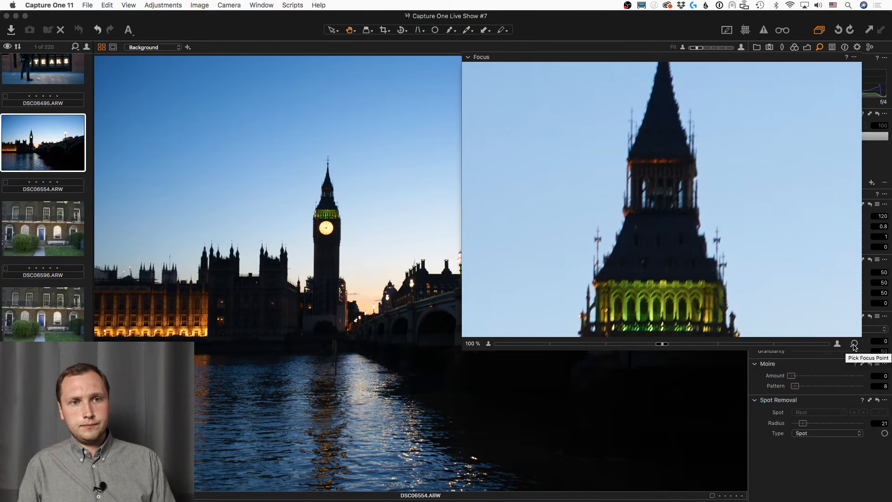
click(854, 345)
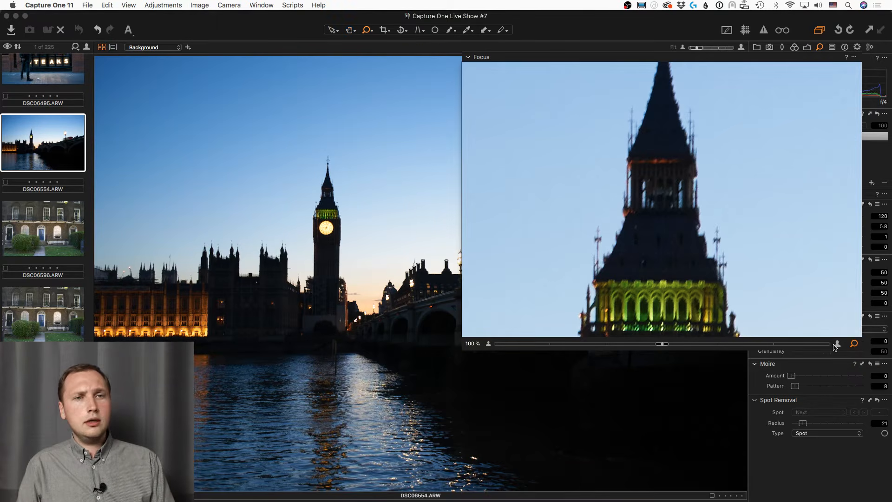
click(327, 227)
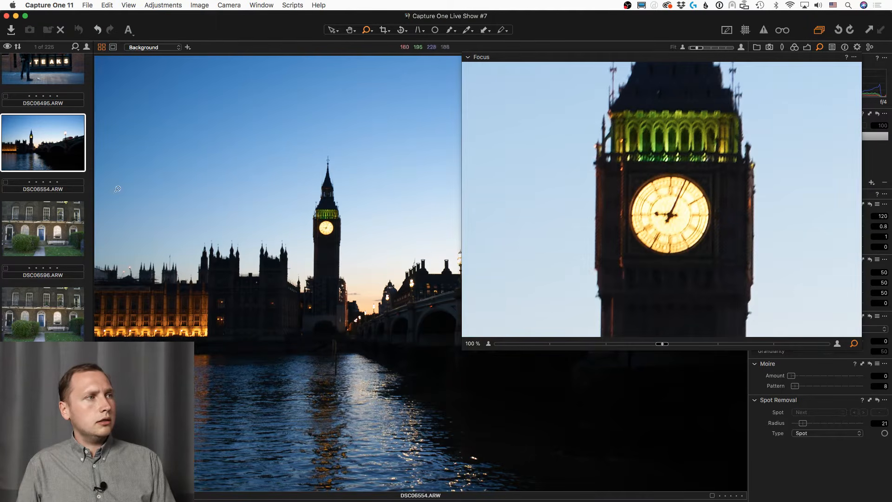
Step: Show DSC06596.ARW and pick focus points on the arched fanlight, the blue door and the balcony railing
click(25, 221)
click(407, 264)
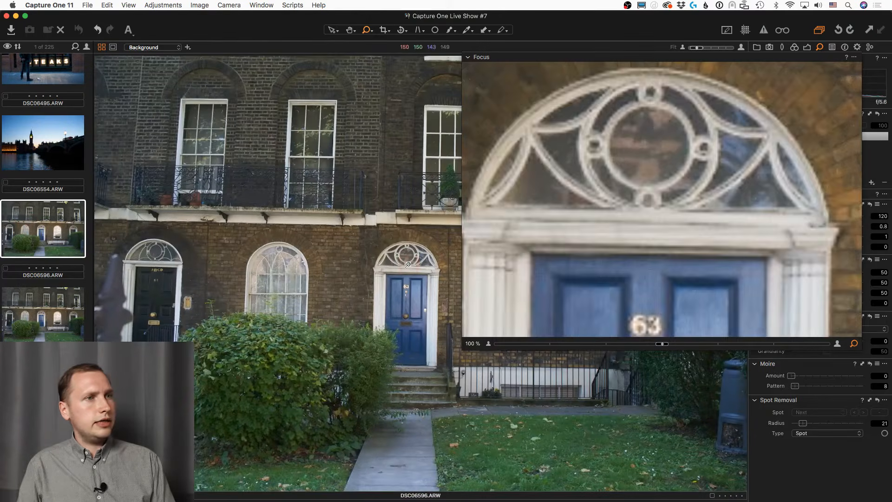
click(405, 308)
click(404, 320)
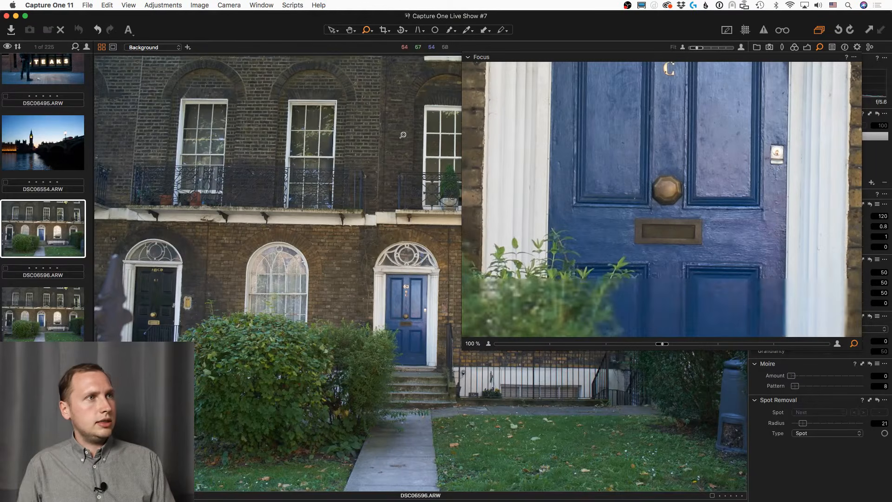
click(423, 159)
click(414, 187)
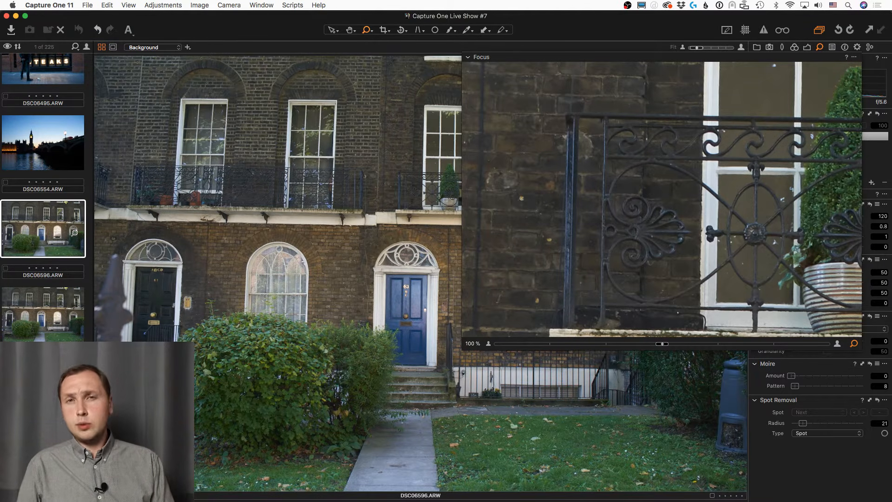
Step: Move and widen the floating Focus tool, and dock it back between Navigator and Sharpening
drag(506, 56, 89, 29)
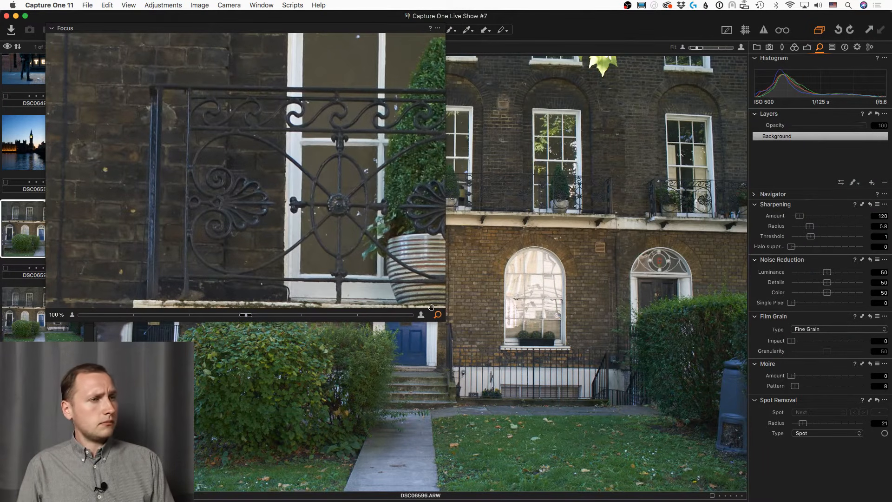
drag(442, 316, 523, 323)
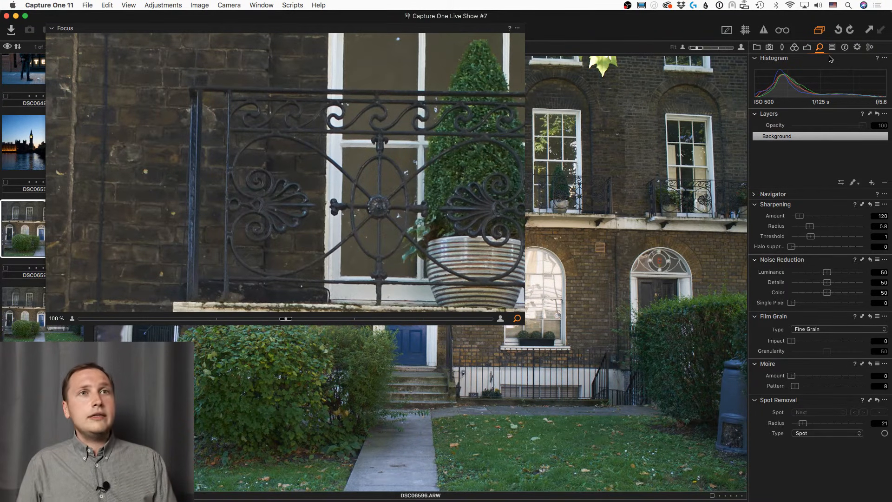
drag(411, 27, 775, 206)
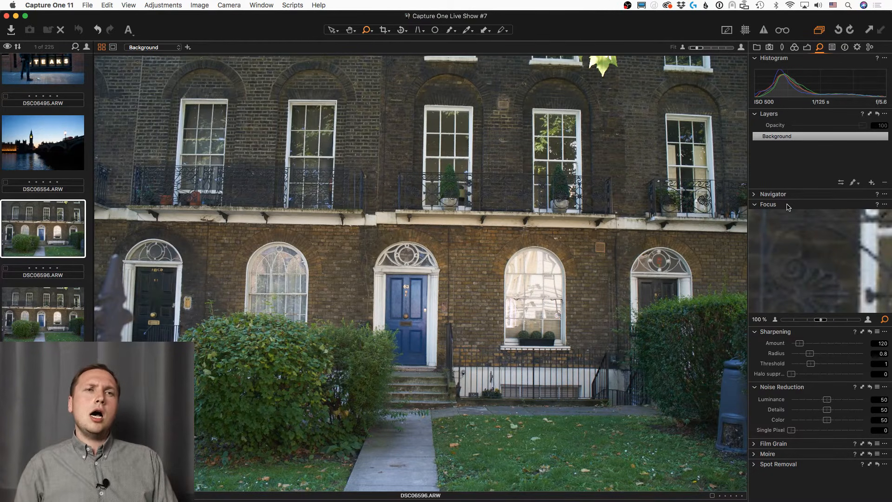
Step: Float the Focus tool over the viewer again and enlarge it to show the whole balcony railing section
drag(788, 204, 788, 206)
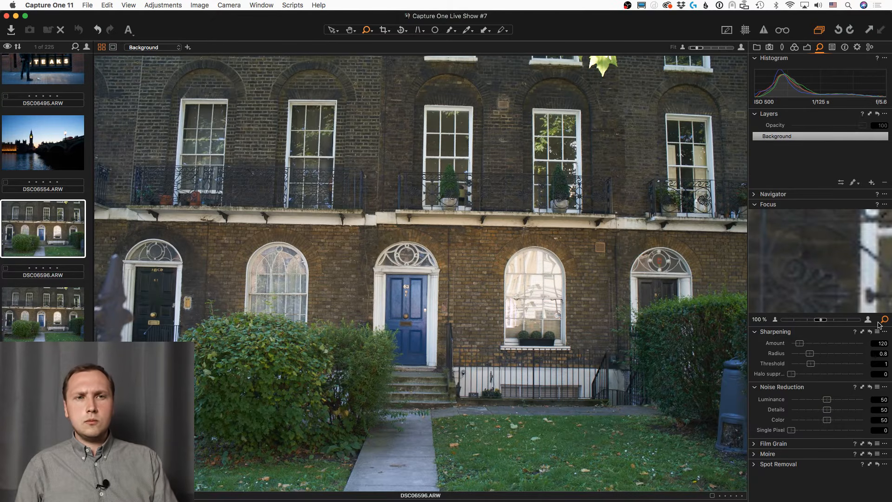
click(792, 207)
drag(792, 207, 440, 156)
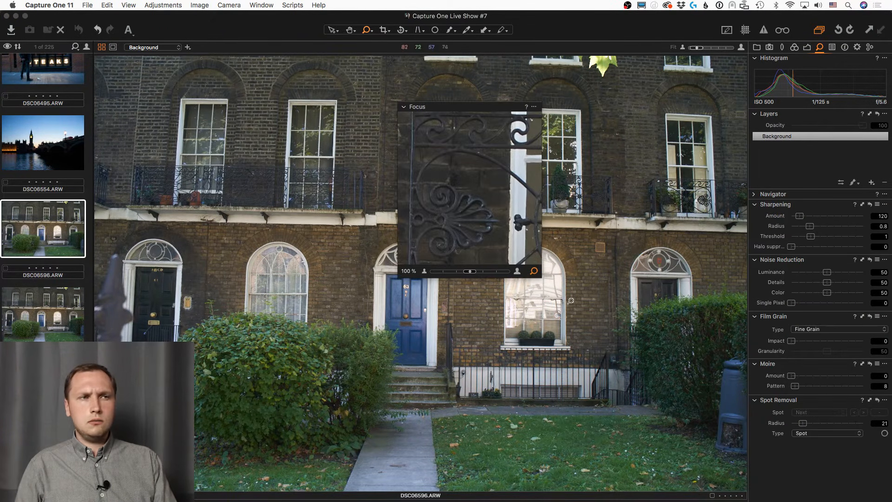
drag(538, 274, 695, 415)
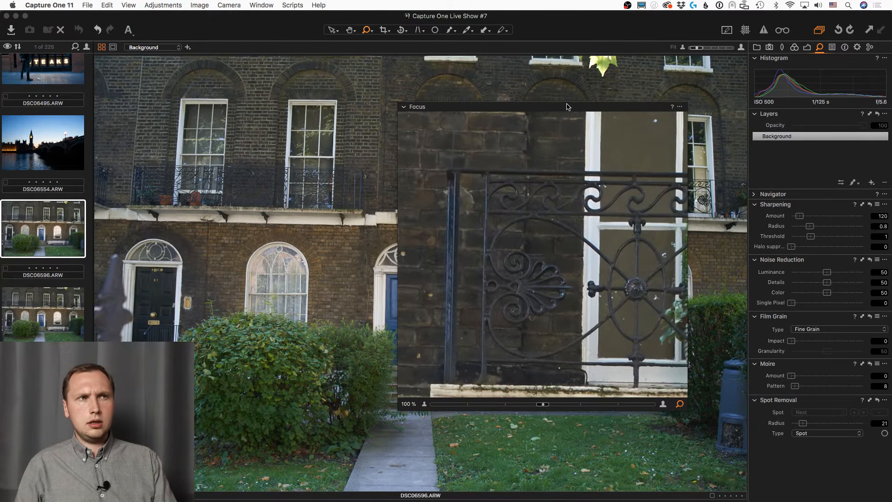
drag(568, 106, 407, 45)
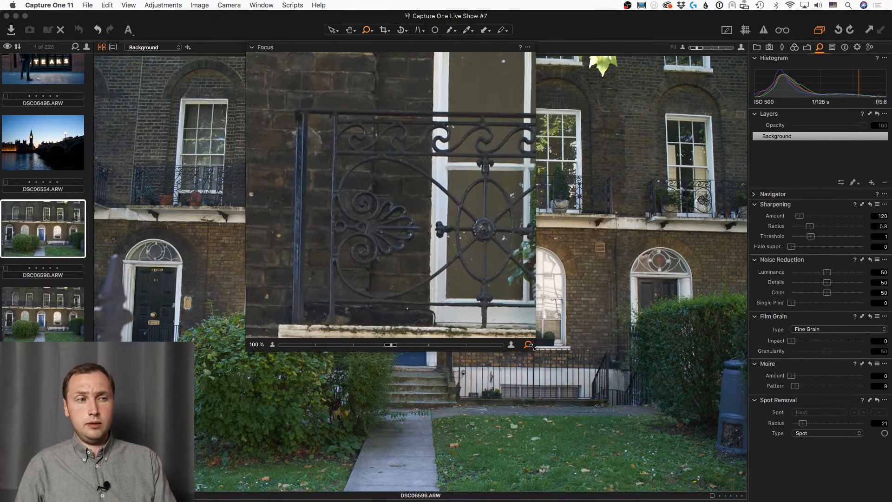
drag(534, 349, 658, 396)
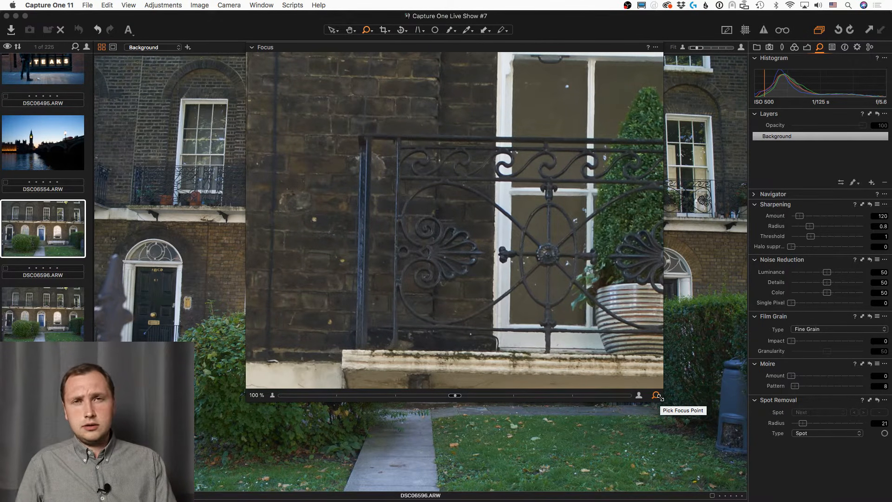
Step: Shrink the floating Focus tool and return it to its place below Navigator
click(656, 395)
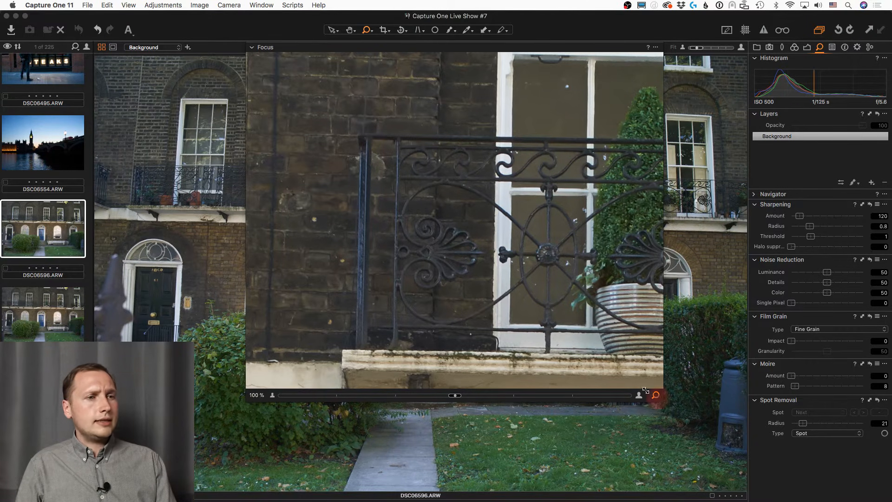
drag(662, 401, 569, 322)
drag(411, 47, 776, 212)
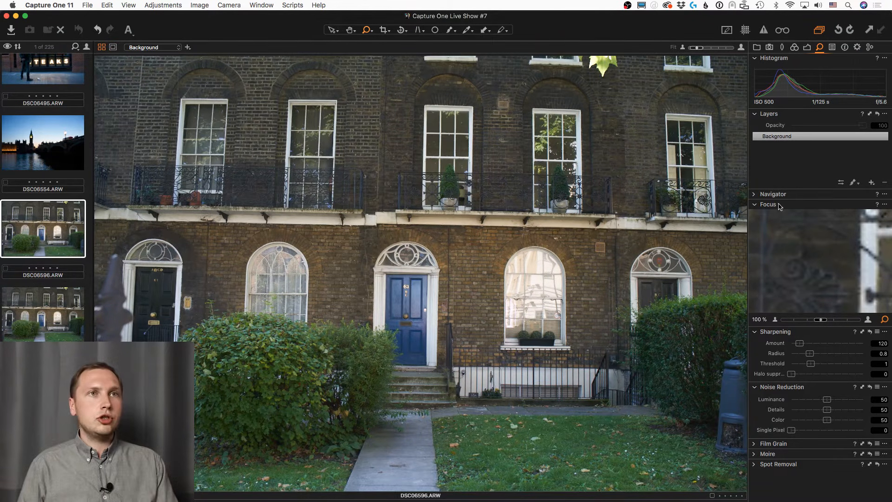
Step: Customize the toolbar by adding the Styles item beside the cursor tools, keeping the icon-only display
click(808, 48)
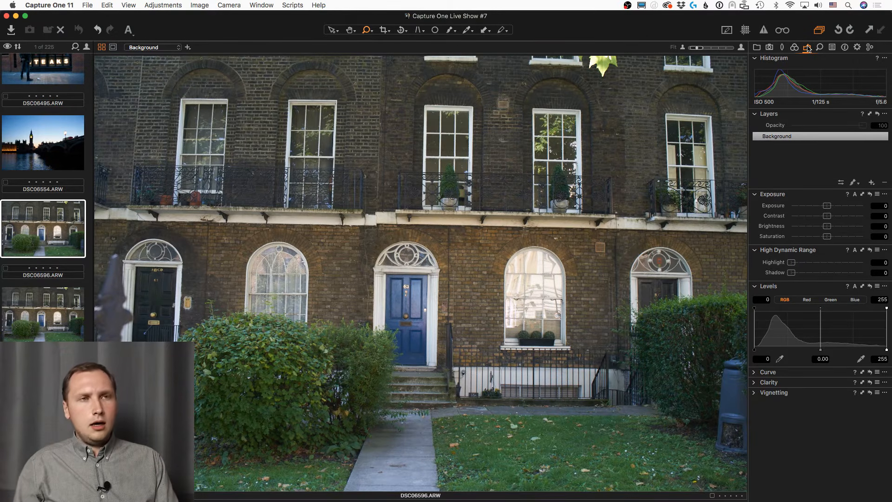
right_click(650, 29)
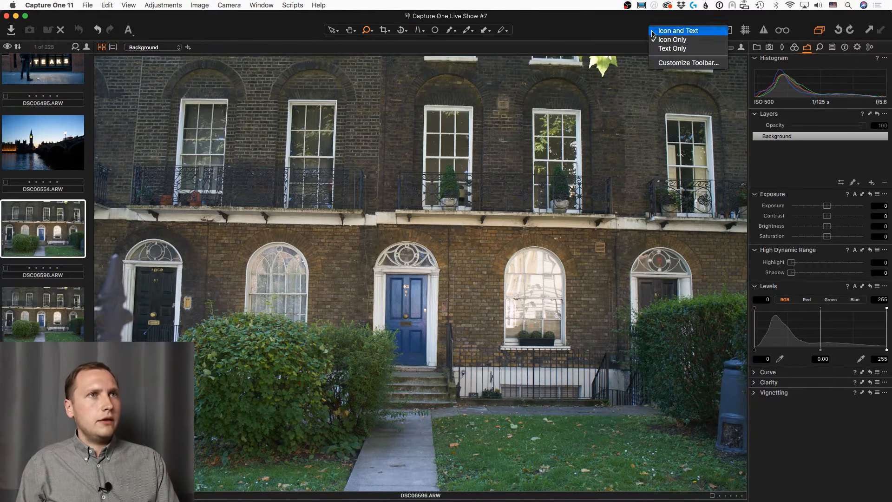
click(676, 63)
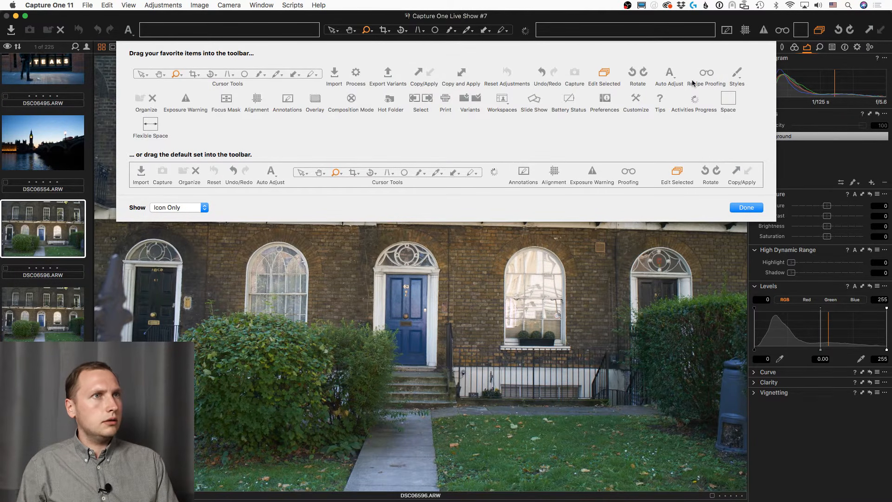
click(736, 76)
drag(736, 76, 577, 30)
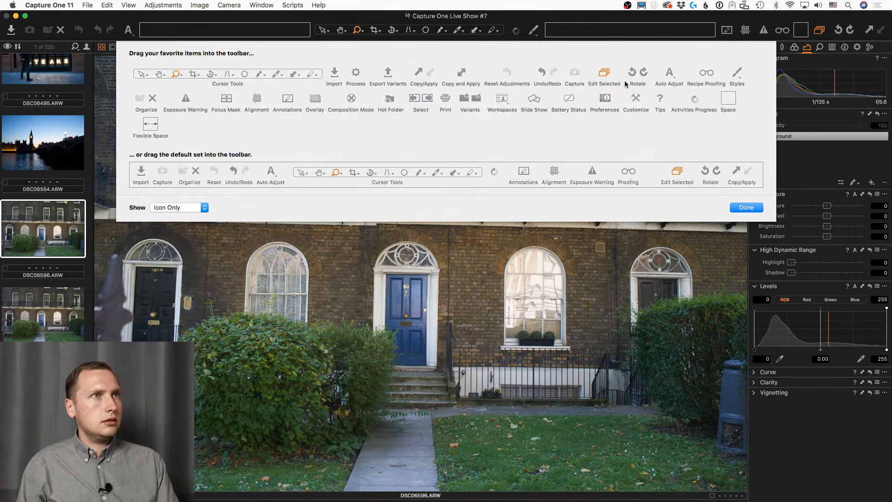
key(Return)
Step: Preview the 023 Kodak Portra 800 user style from 1.1 - Color Film on DSC06596.ARW, using the toolbar's Styles item
click(533, 29)
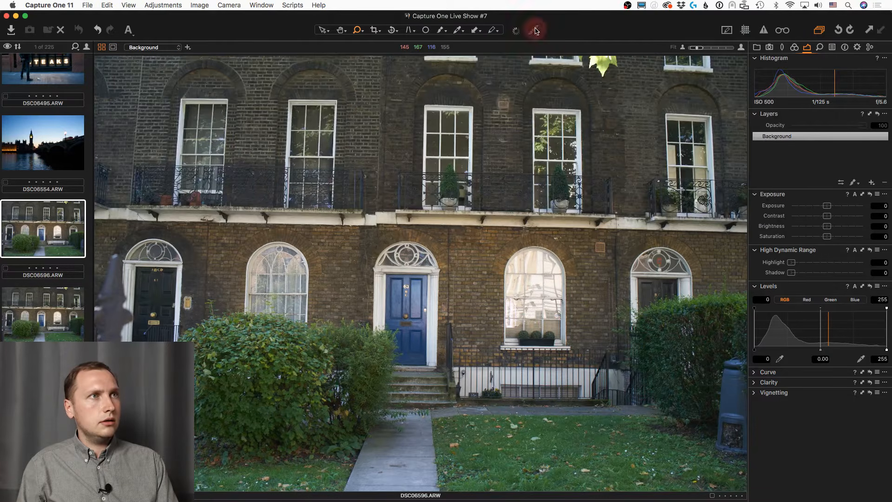
mouse_move(596, 74)
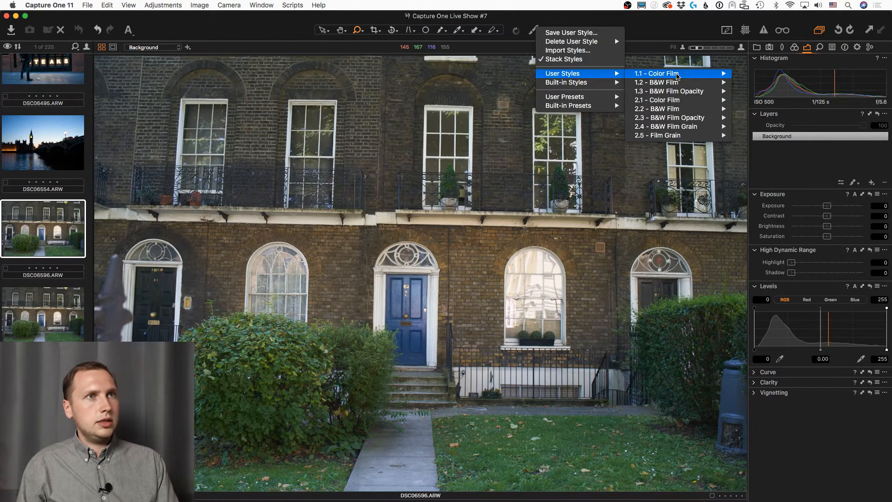
mouse_move(678, 75)
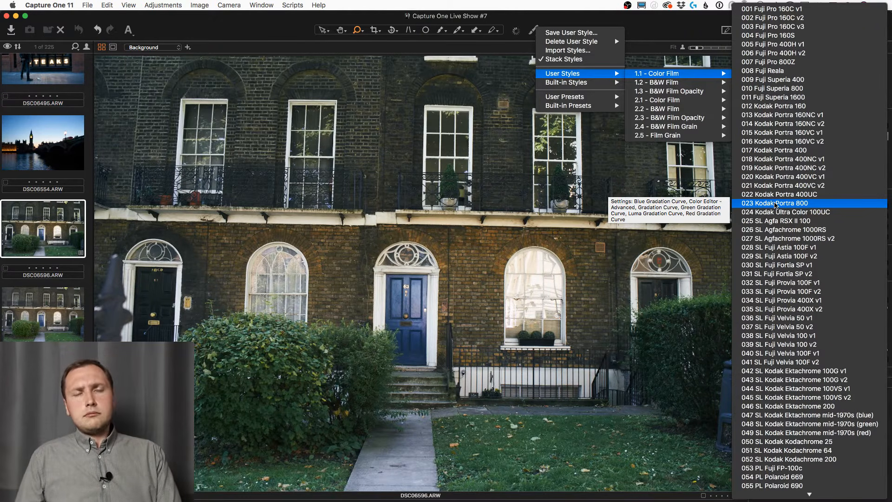
click(775, 204)
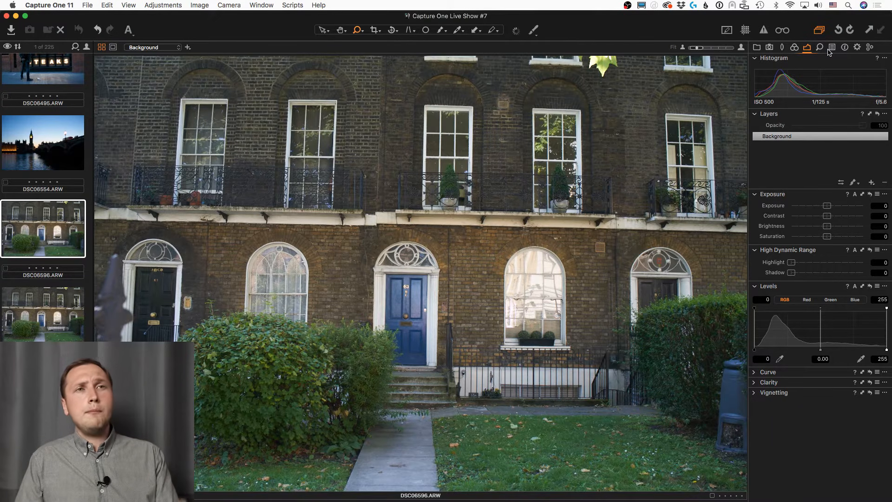
Step: Show the Styles and Presets tool, expand User Styles, and look into the 1.1 - Color Film group before collapsing it
click(831, 49)
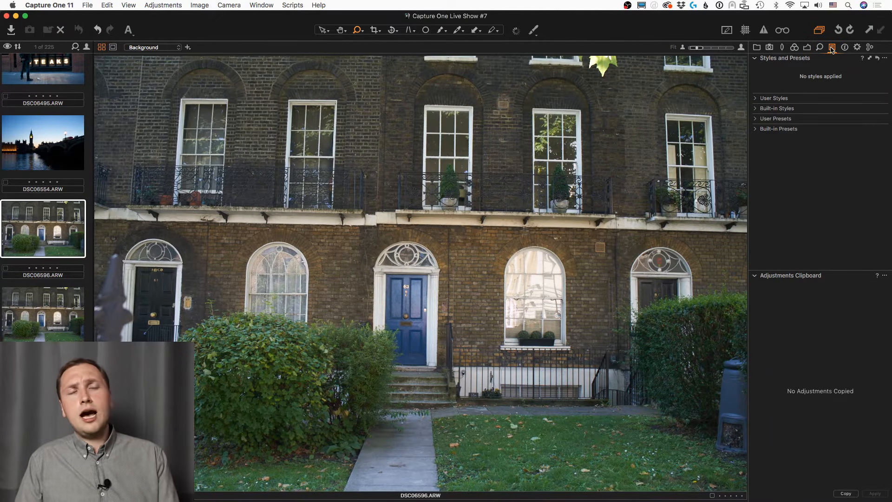
click(756, 99)
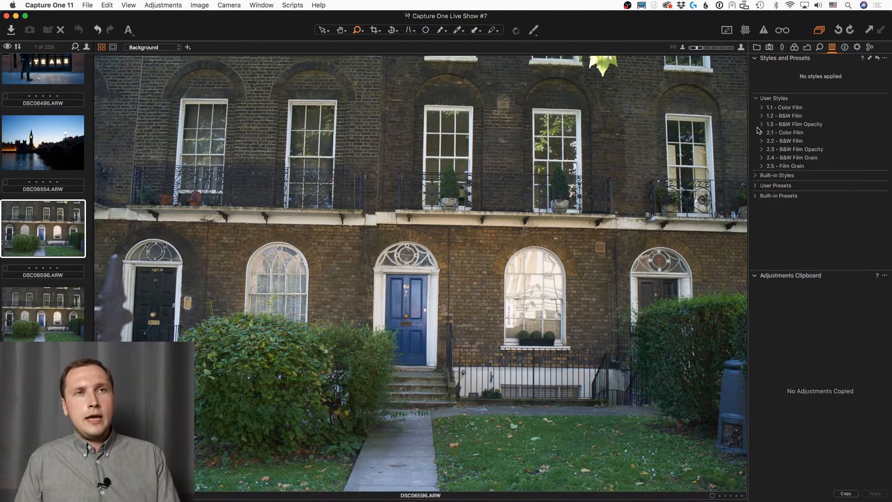
click(761, 107)
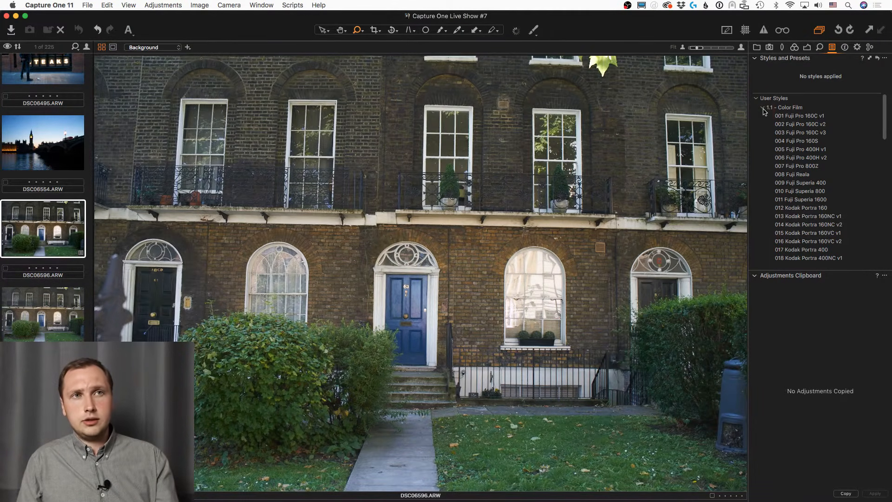
click(764, 109)
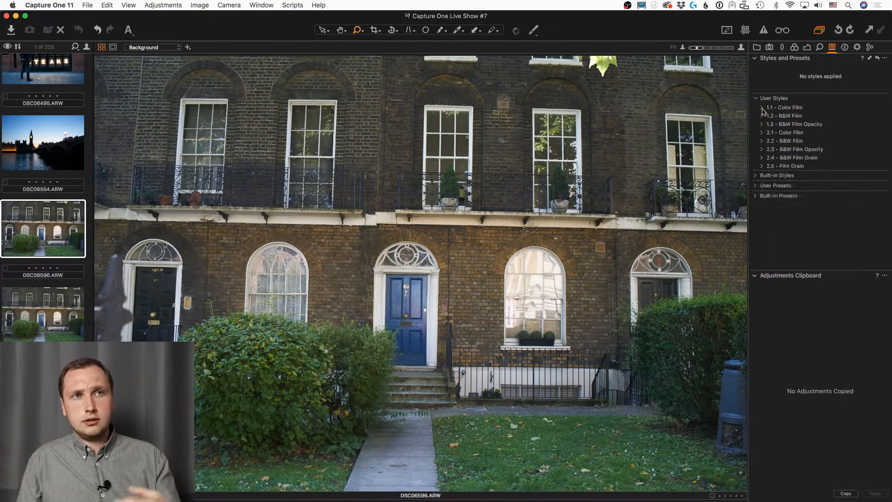
Step: Browse the 1.1 - Color Film user styles from the toolbar's Styles item and leave without applying one
click(534, 30)
mouse_move(572, 76)
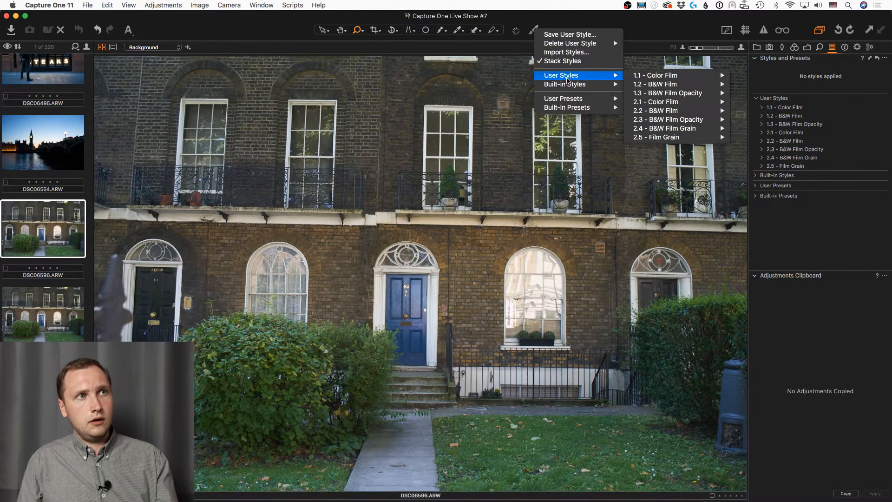
mouse_move(660, 76)
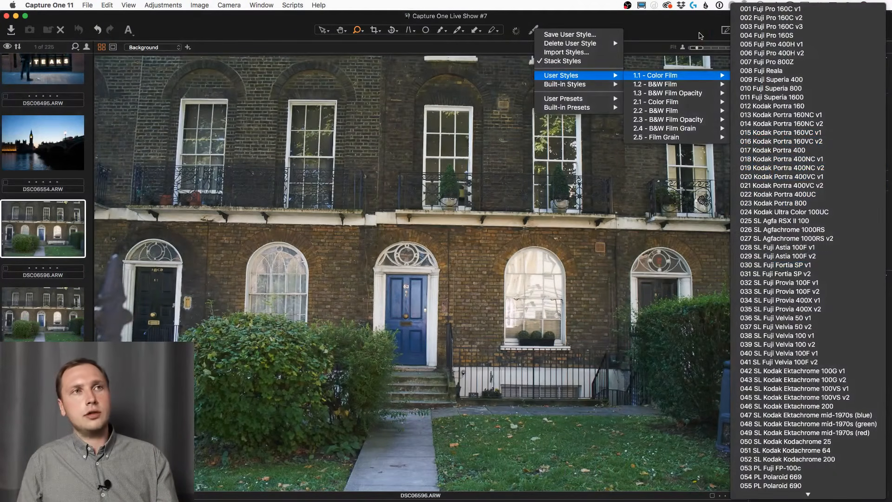
click(701, 36)
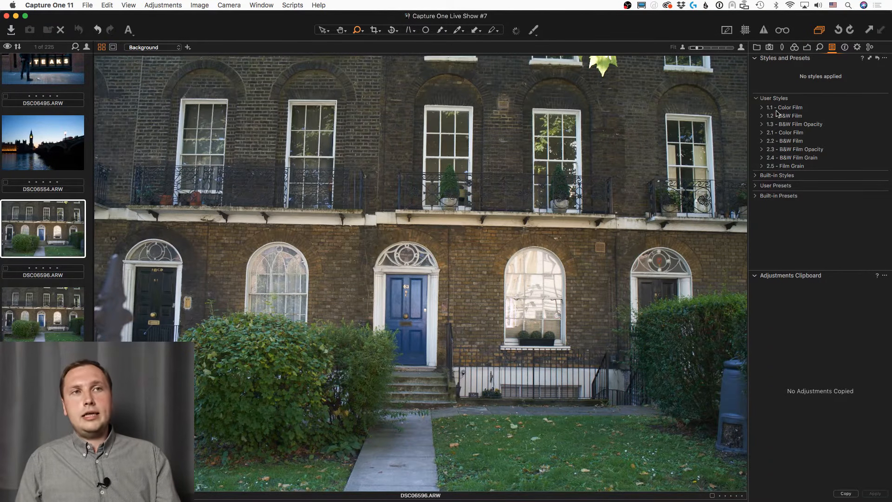
Step: Preview the 1.1 - Color Film styles in Styles and Presets, and apply 047 SL Kodak Ektachrome mid-1970s (blue) to a new layer
click(762, 107)
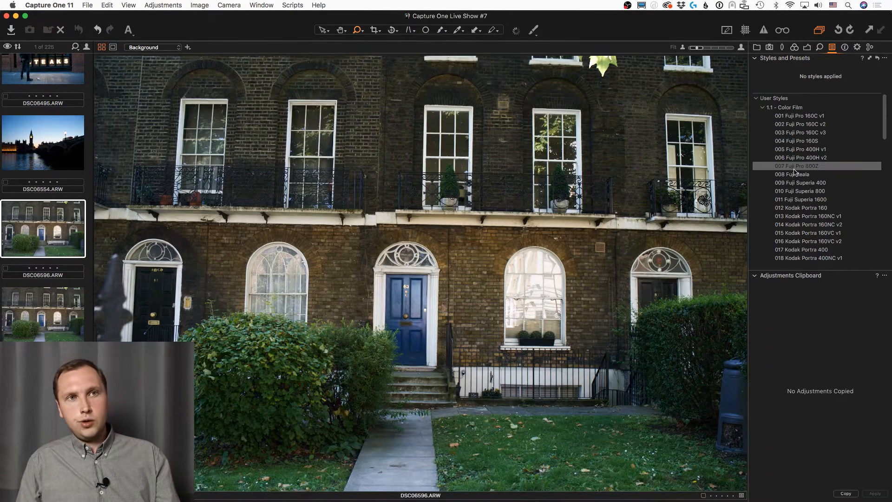
scroll(795, 184, down, 5)
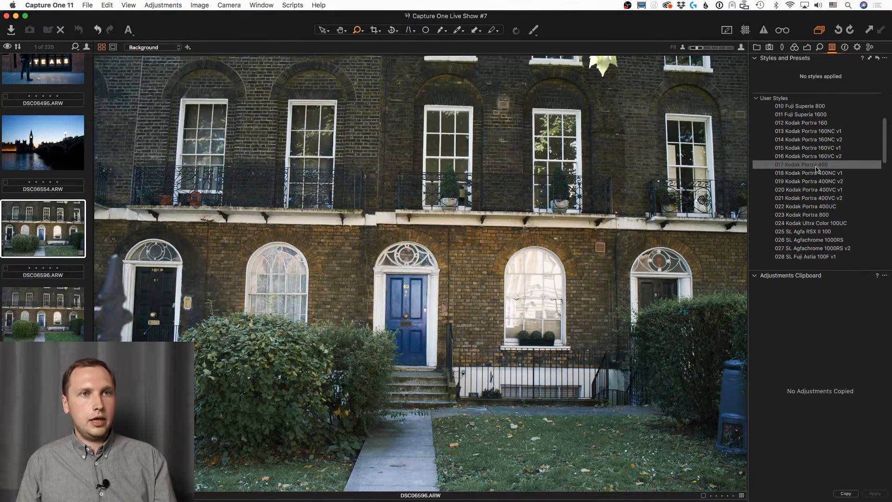
scroll(800, 193, down, 6)
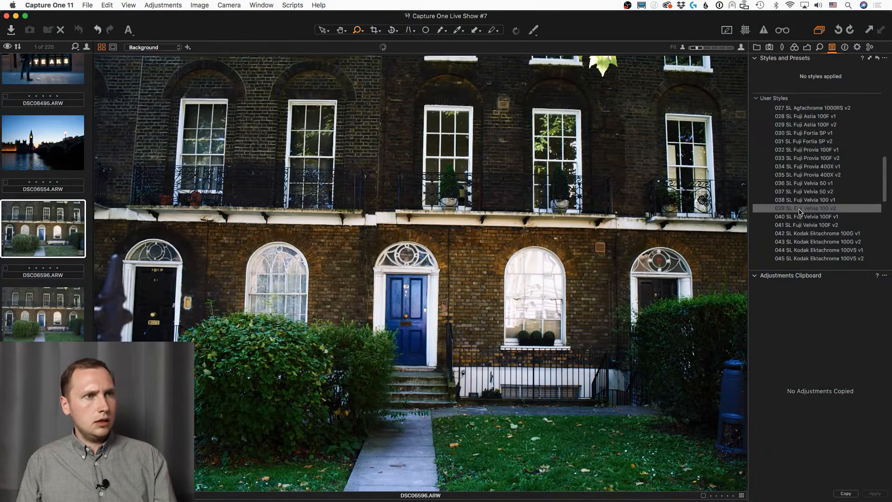
scroll(802, 198, down, 4)
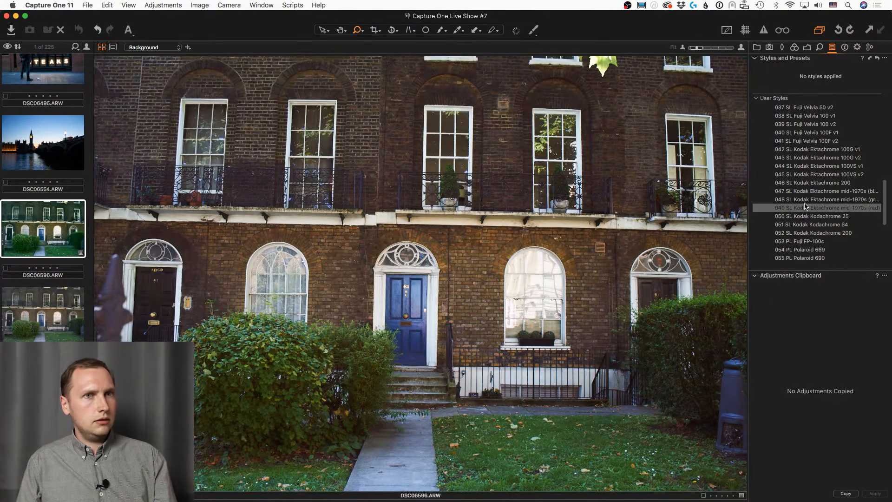
right_click(805, 191)
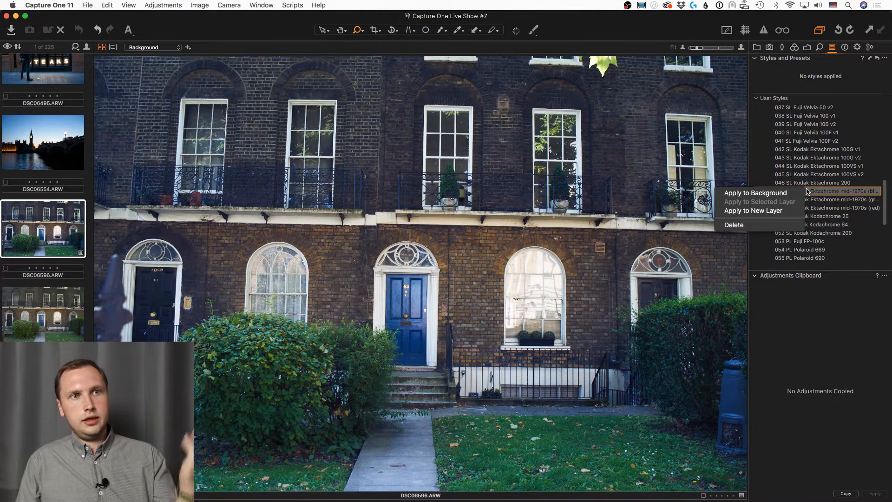
click(785, 210)
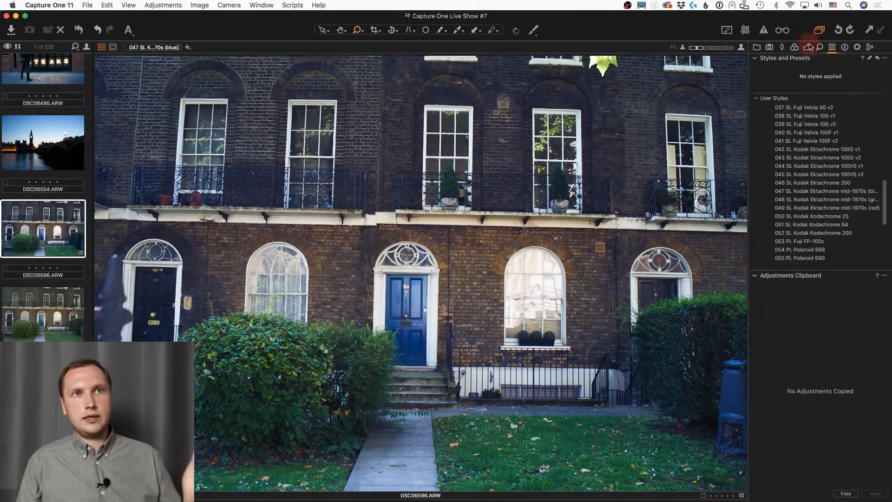
Step: Compare the photo with the Ektachrome style layer off and on, and try its opacity, ending at 100
click(807, 47)
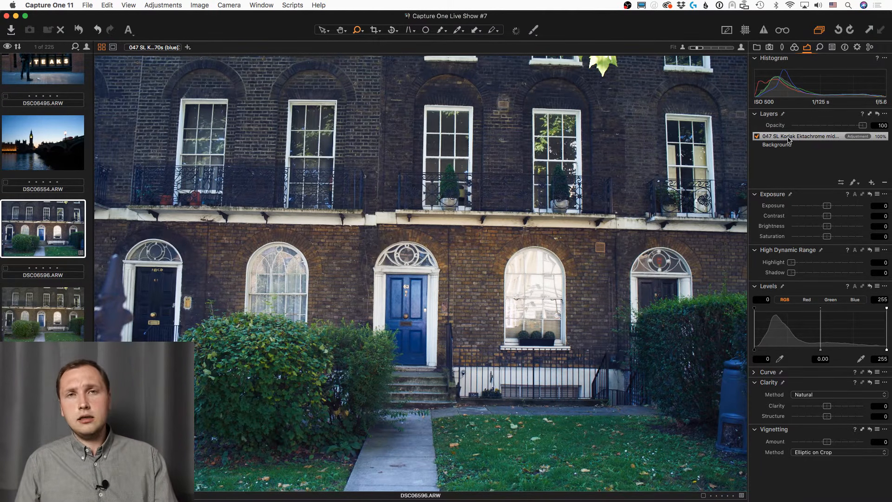
click(757, 137)
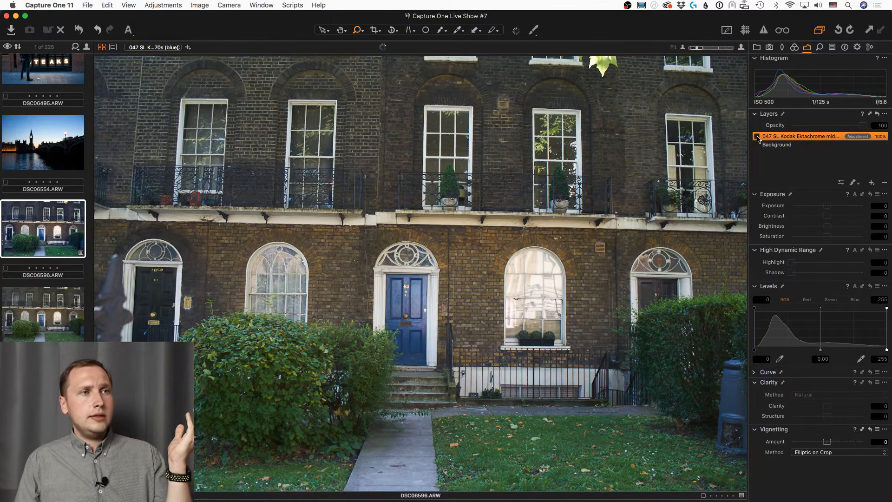
click(757, 137)
drag(862, 126, 890, 135)
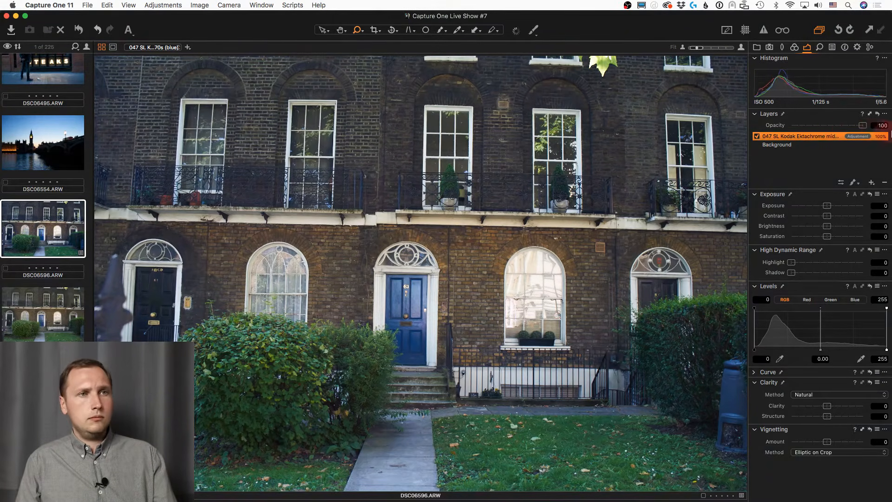
Step: Delete the Ektachrome style layer and add a new adjustment layer above the background
click(885, 183)
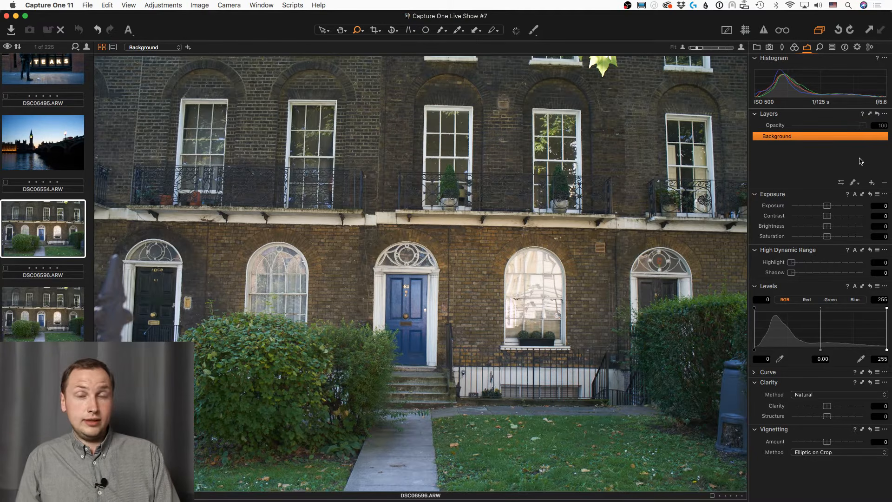
click(872, 182)
key(Return)
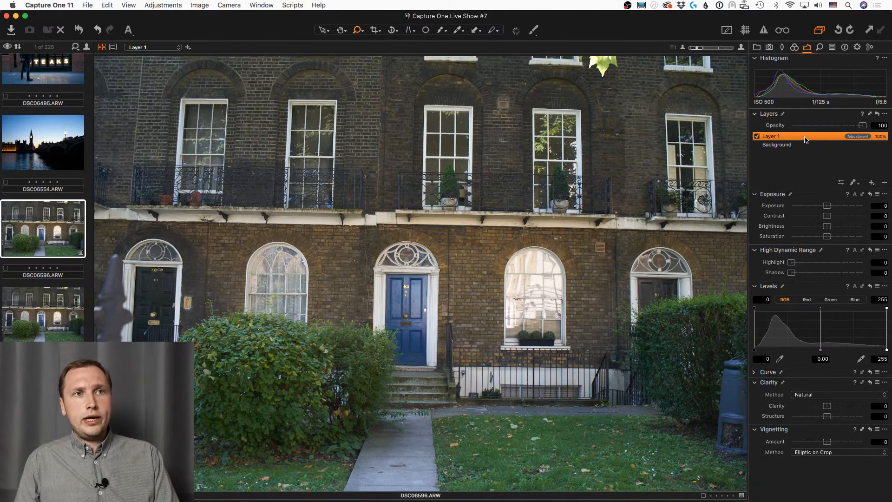
Step: Browse the 1.1 - Color Film user styles offered under Apply Settings From for Layer 1 without applying any
right_click(806, 136)
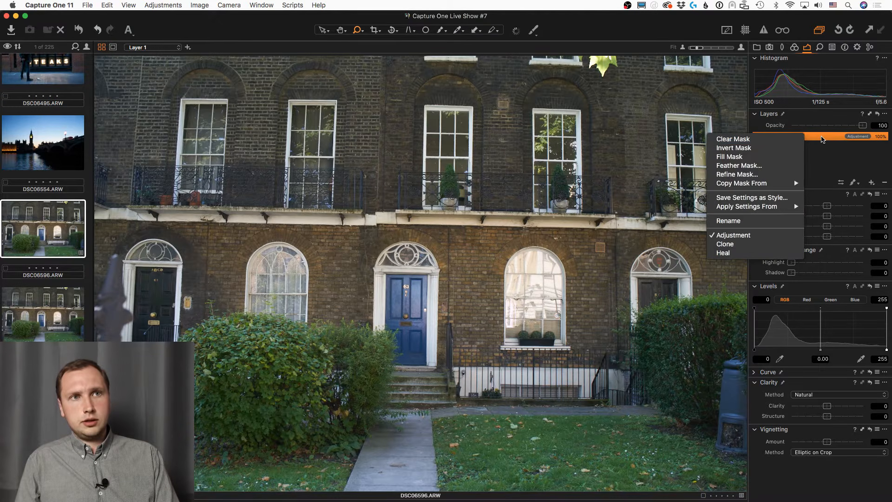
mouse_move(779, 207)
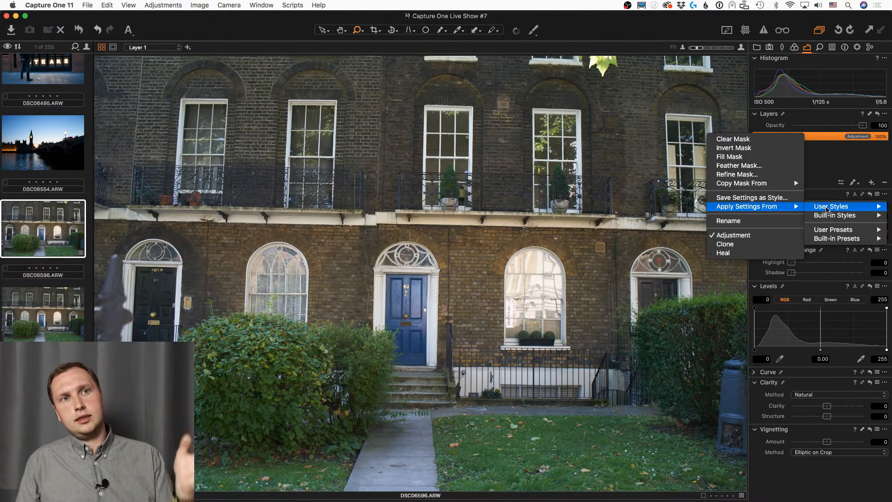
mouse_move(827, 210)
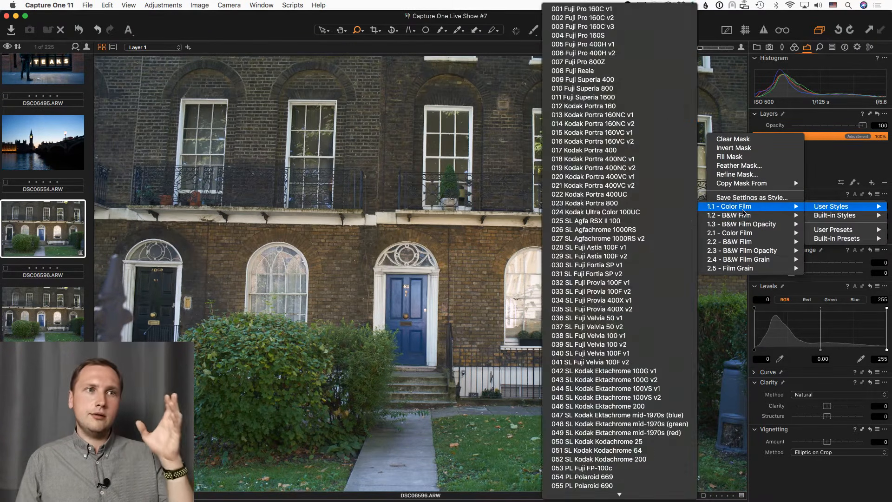
mouse_move(746, 216)
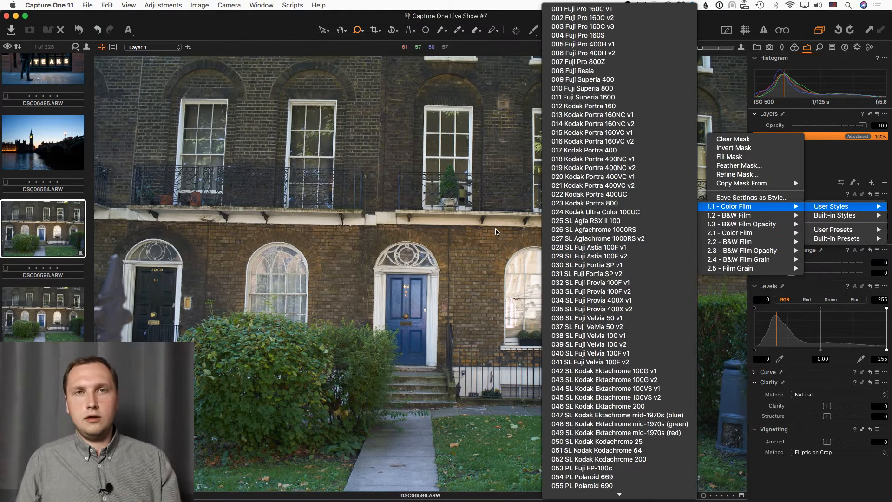
click(506, 217)
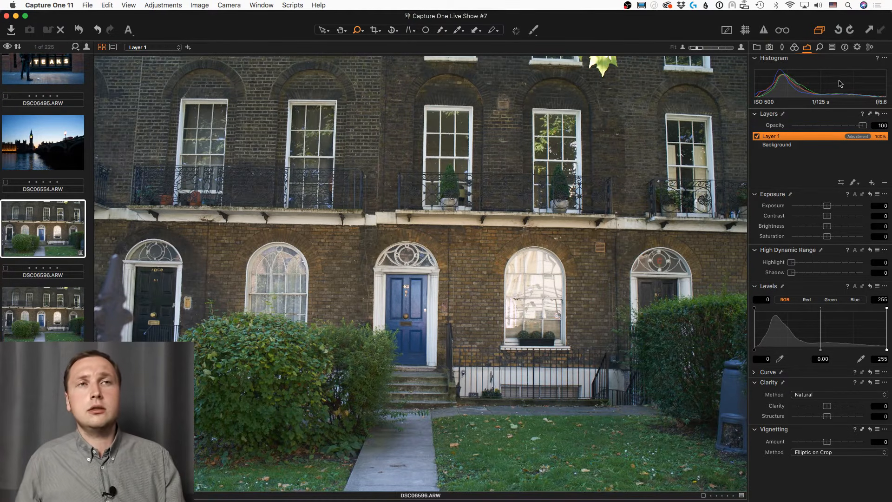
Step: Return to the catalog's Library tools, show the canal photo DSC06431.ARW, and activate the Pan tool
click(757, 47)
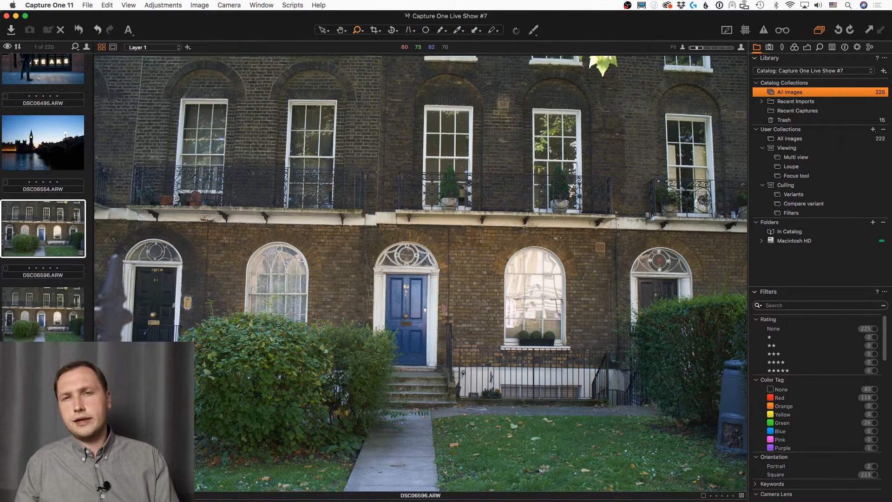
scroll(35, 252, up, 10)
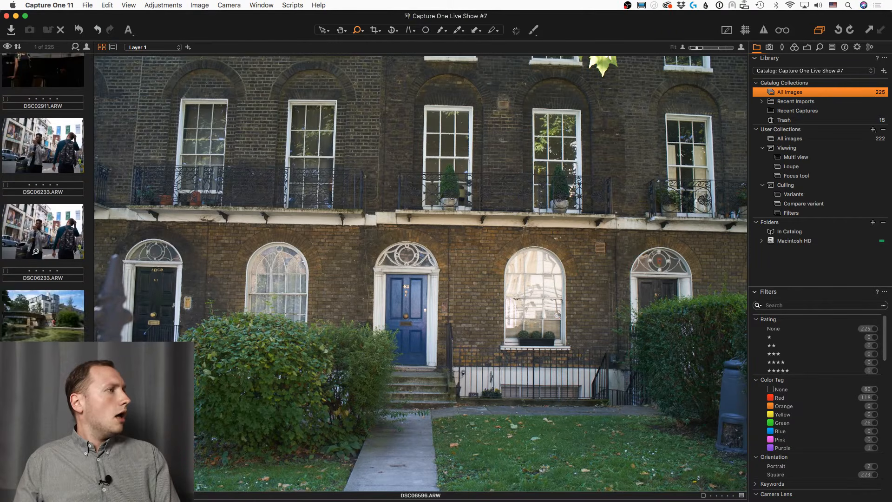
scroll(35, 252, up, 2)
click(65, 367)
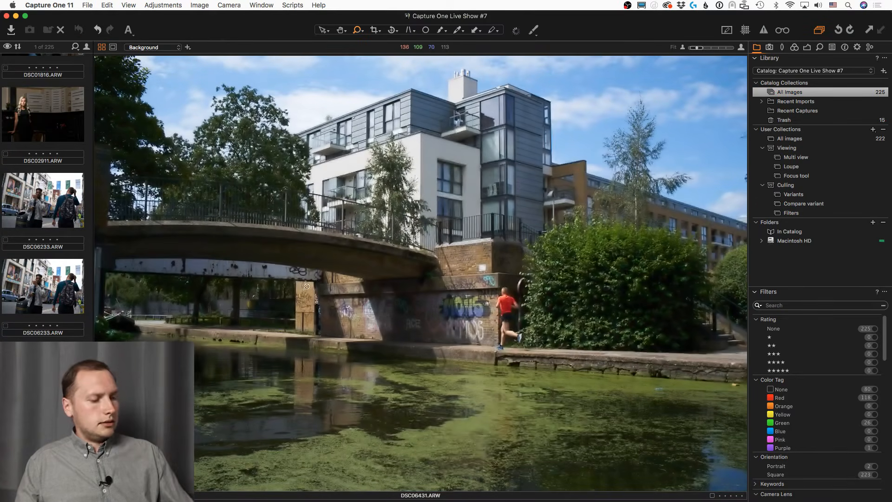
key(h)
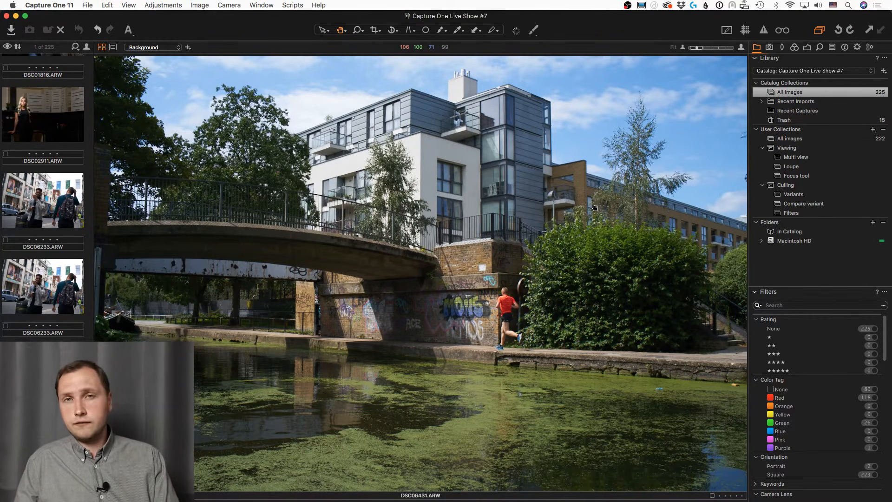
Step: Adjust the canal photo with Exposure 0.34, Contrast 12, Saturation -36, and High Dynamic Range Highlight 97 and Shadow 9
click(807, 47)
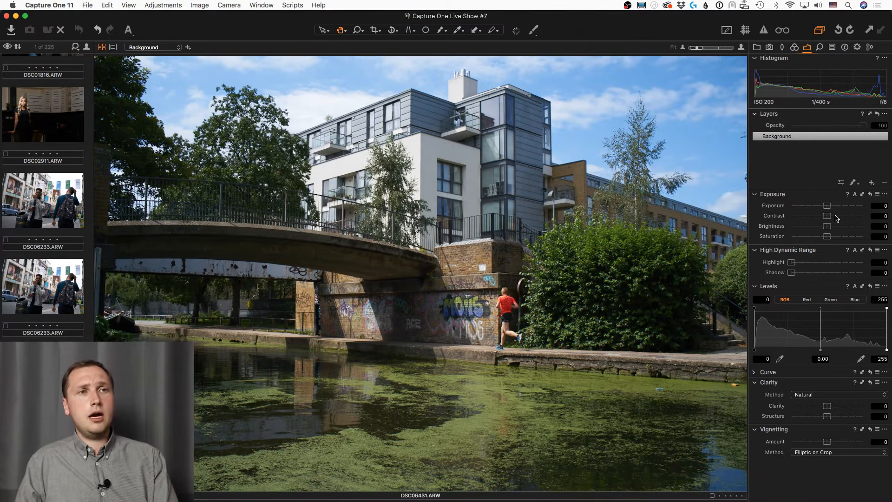
click(837, 217)
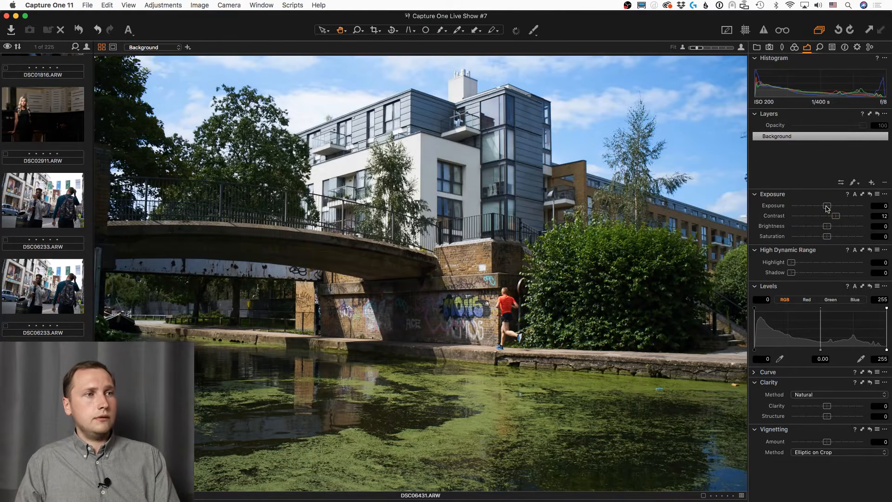
click(830, 206)
drag(830, 207, 831, 206)
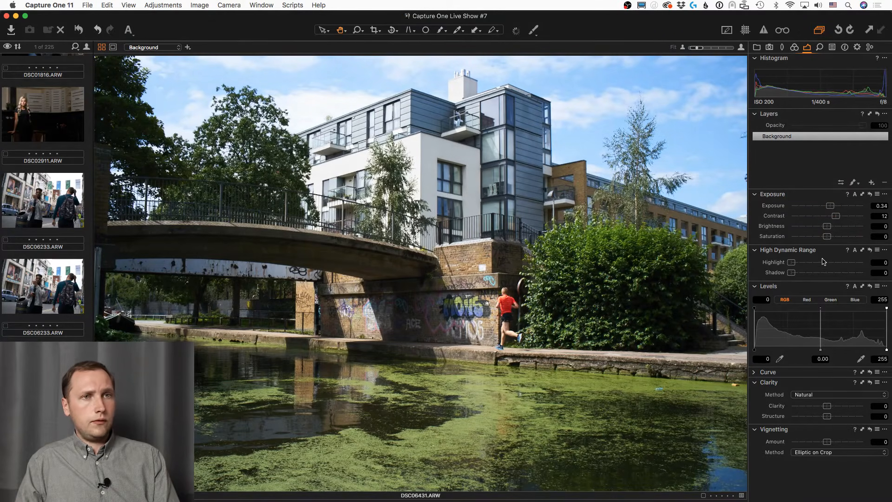
drag(828, 238, 860, 262)
drag(792, 273, 798, 274)
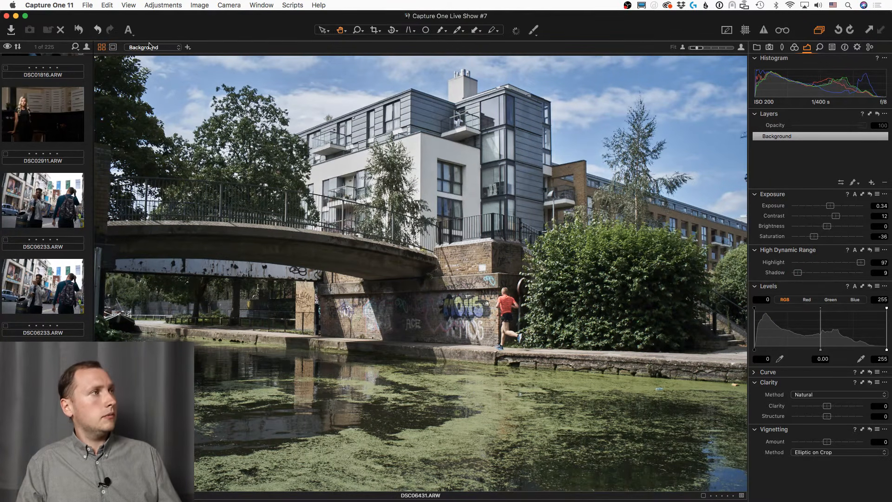
Step: Compare the canal photo before and after its adjustments by temporarily resetting them several times, keeping the edits
click(80, 30)
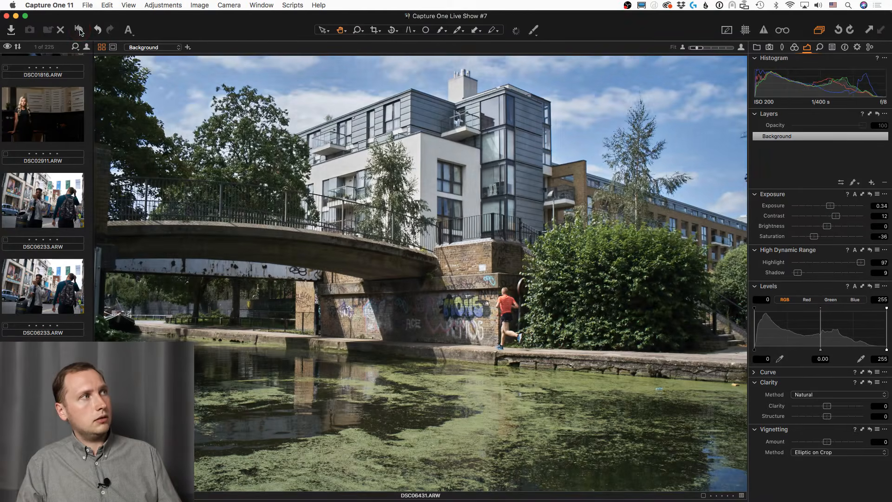
alt+click(80, 32)
alt+click(80, 33)
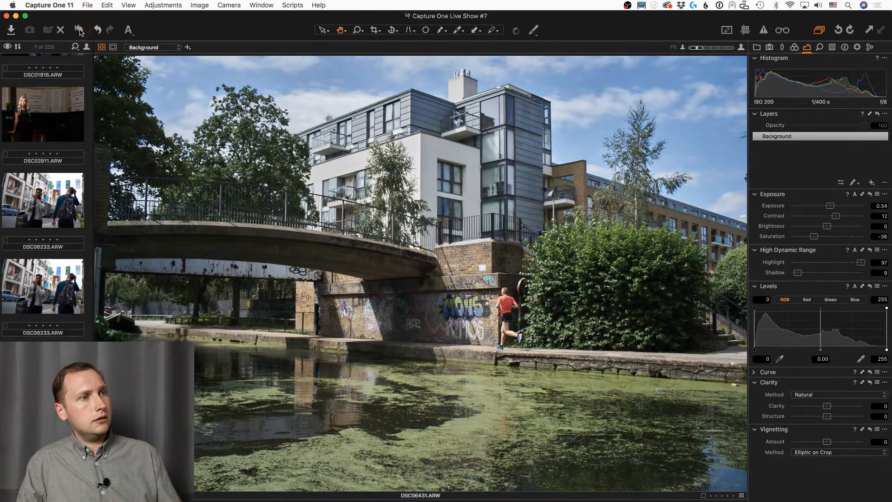
alt+click(80, 31)
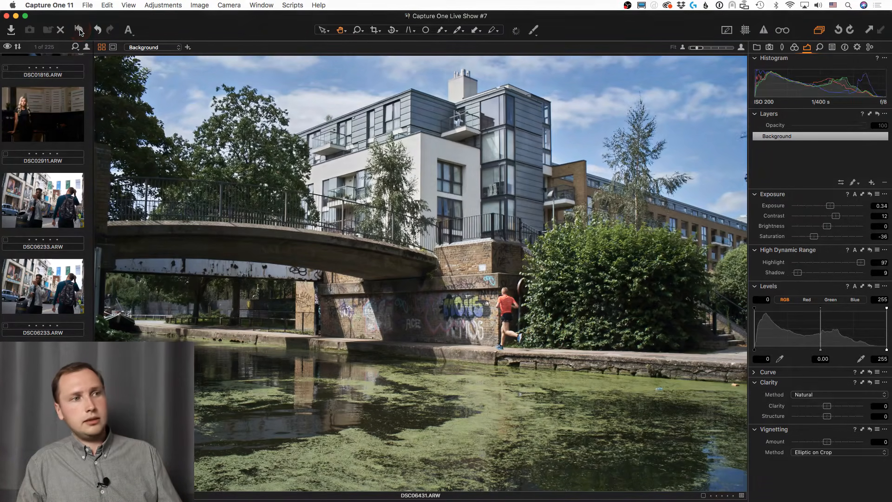
alt+click(80, 32)
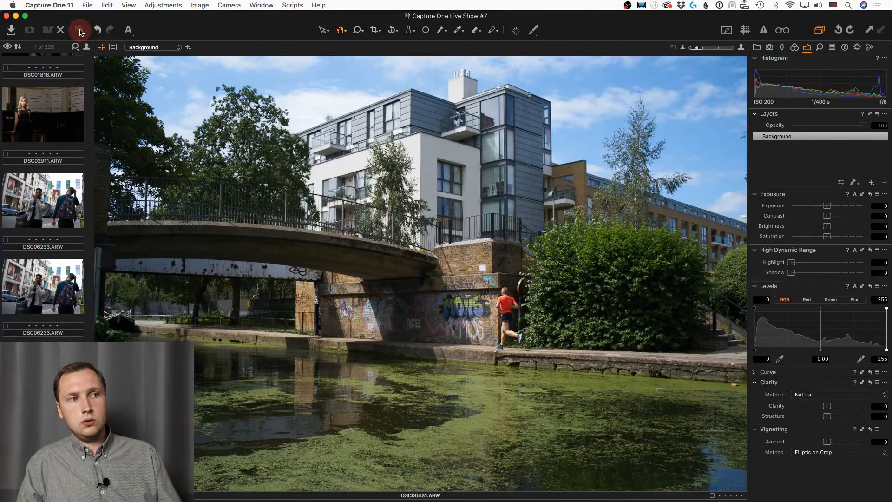
click(80, 32)
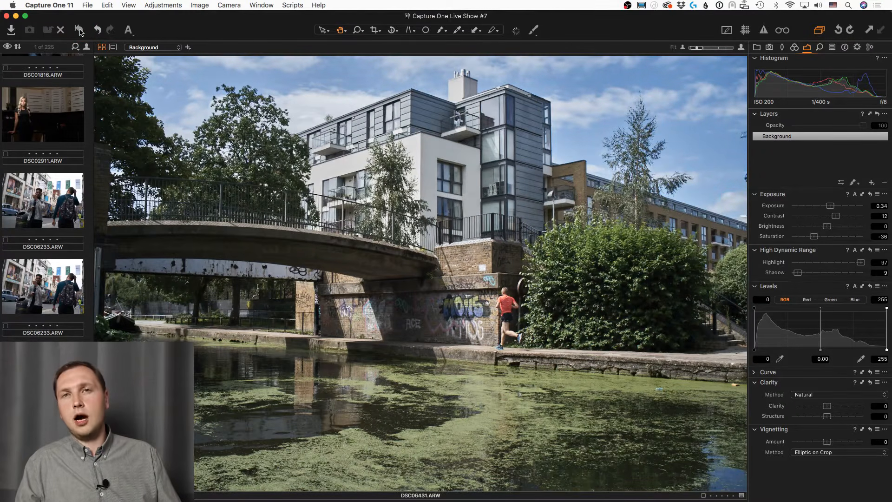
click(80, 30)
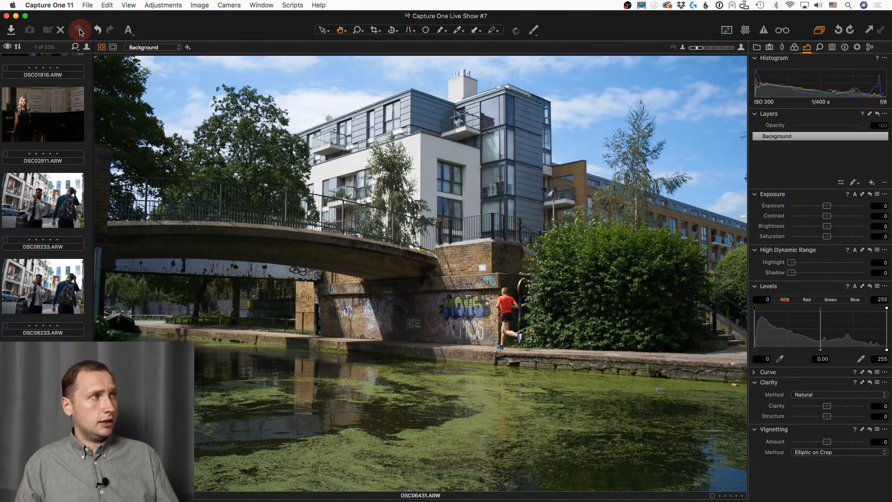
click(80, 31)
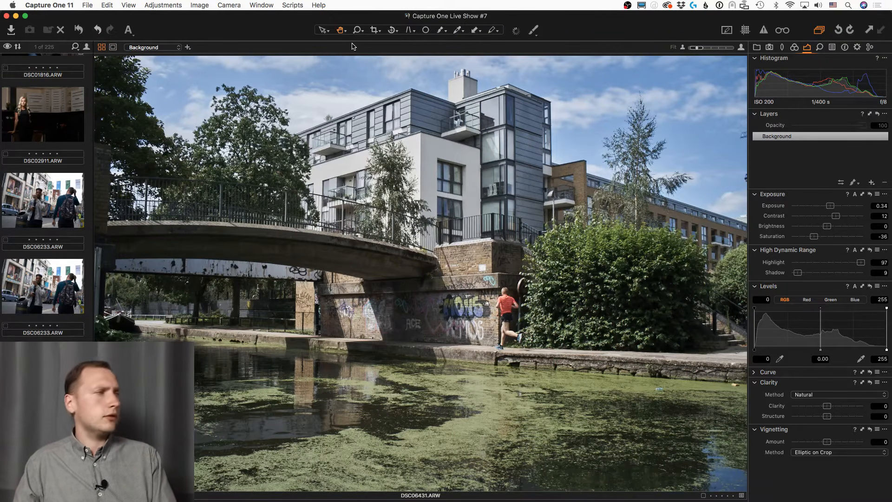
Step: Find the misty snow-covered mountain photos in the browser and open the second DSC_9892.eip image
scroll(78, 294, down, 15)
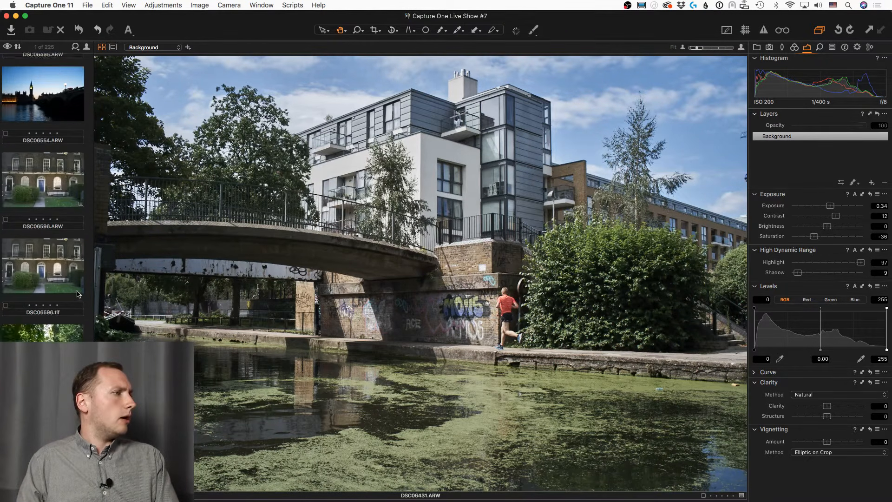
scroll(78, 293, down, 10)
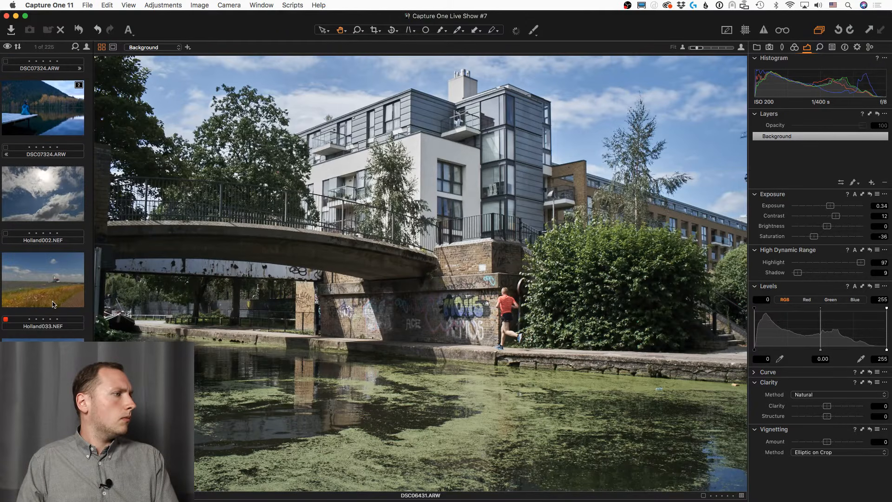
scroll(53, 304, up, 20)
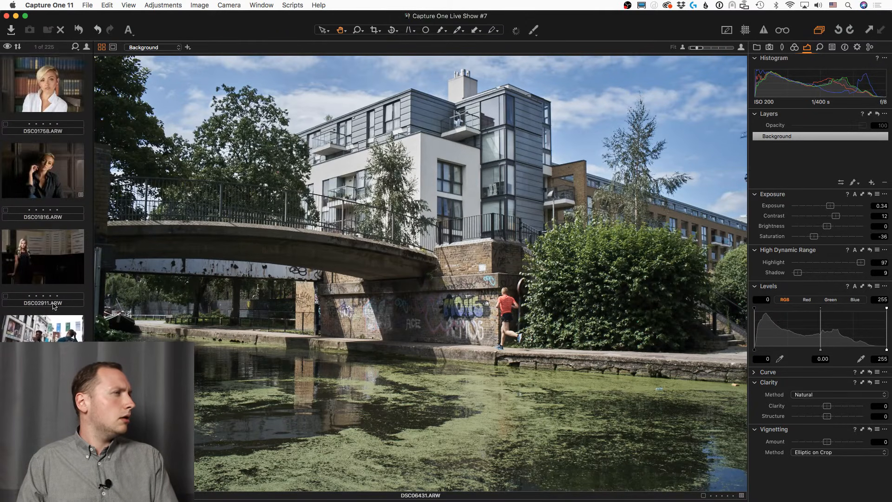
scroll(52, 304, down, 15)
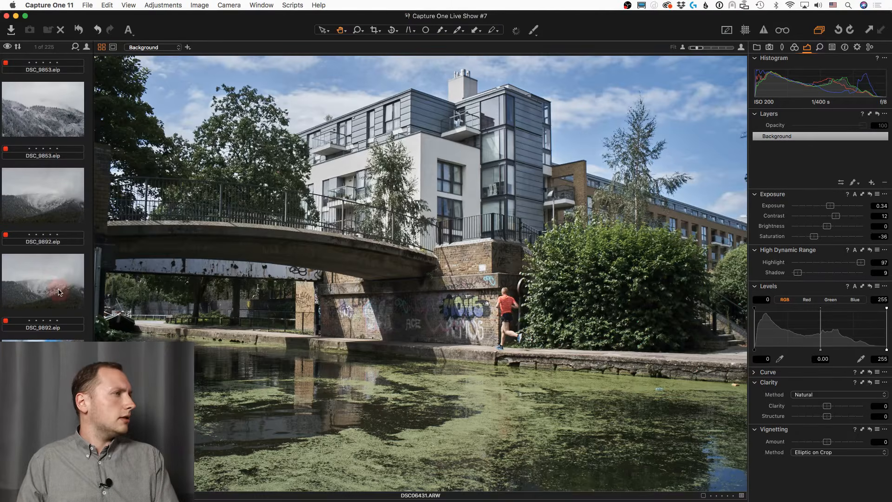
click(59, 292)
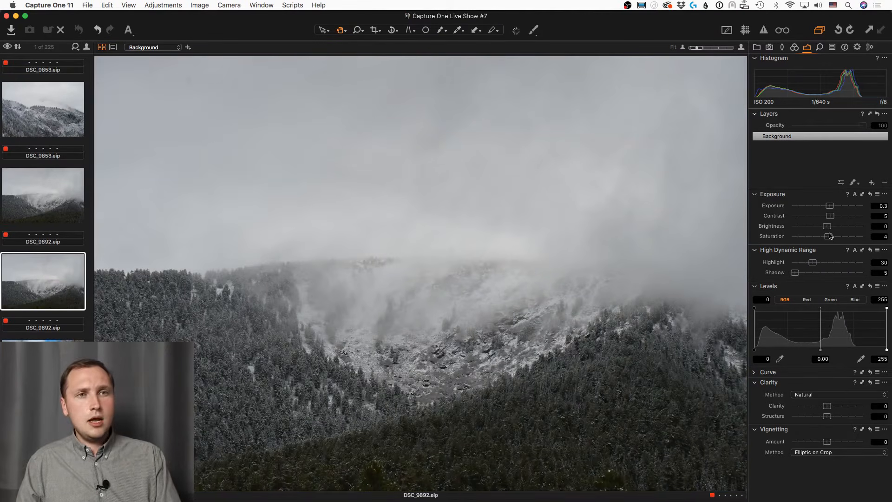
key(super+r)
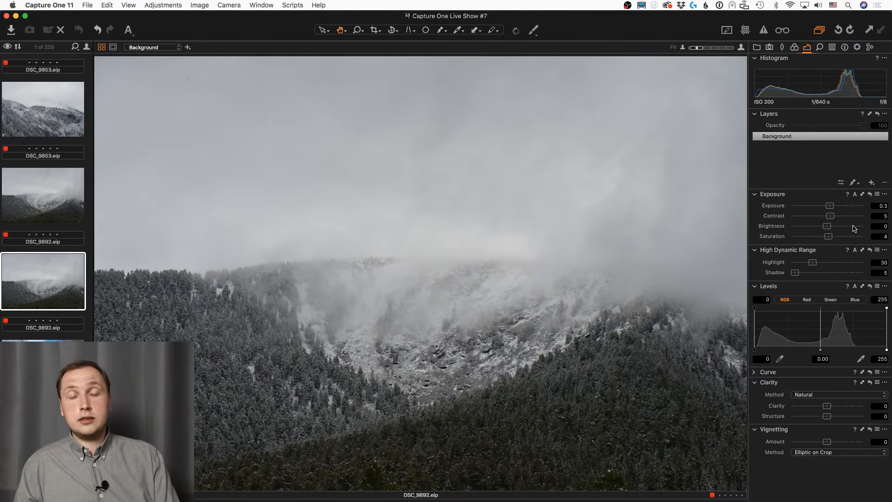
Step: Set the mountain photo's Exposure to 0.54, Contrast to 19, Levels to 4 and 221, Clarity to 21, Highlight to 80 and Shadow to 9
mouse_move(831, 215)
mouse_down()
mouse_move(840, 217)
mouse_move(835, 205)
mouse_move(840, 216)
mouse_up()
drag(755, 349, 757, 350)
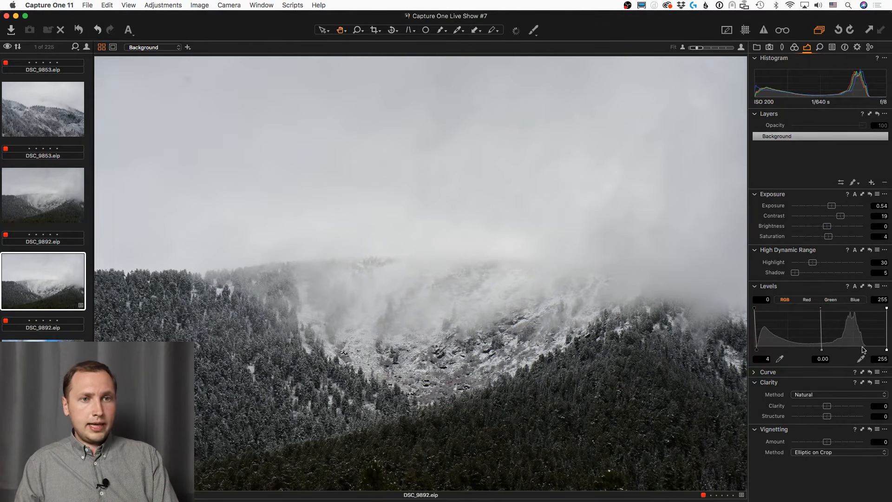
drag(887, 349, 869, 350)
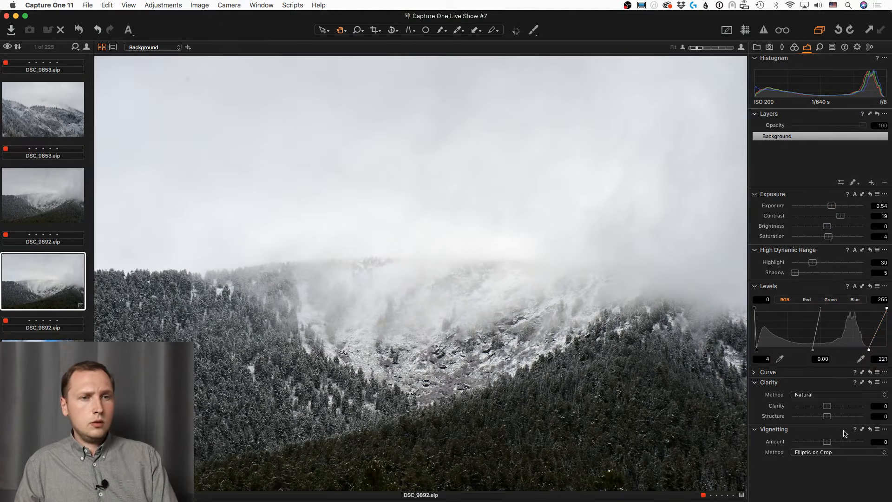
click(835, 406)
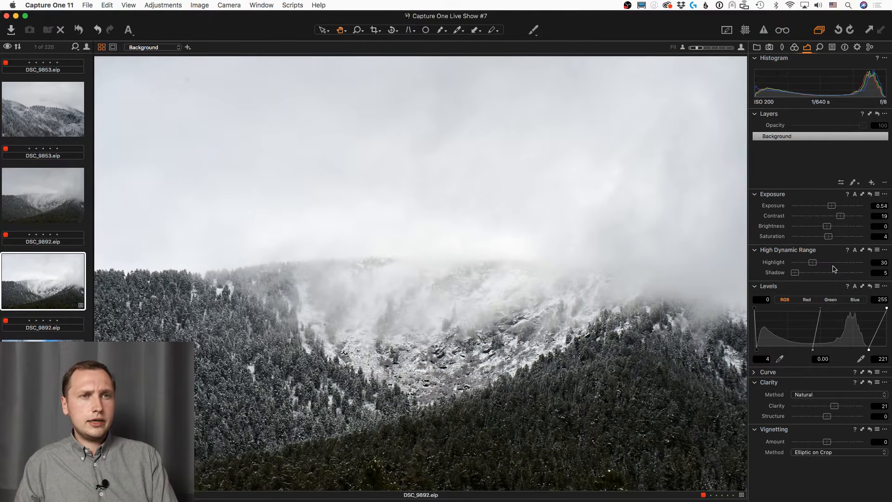
drag(834, 263, 799, 277)
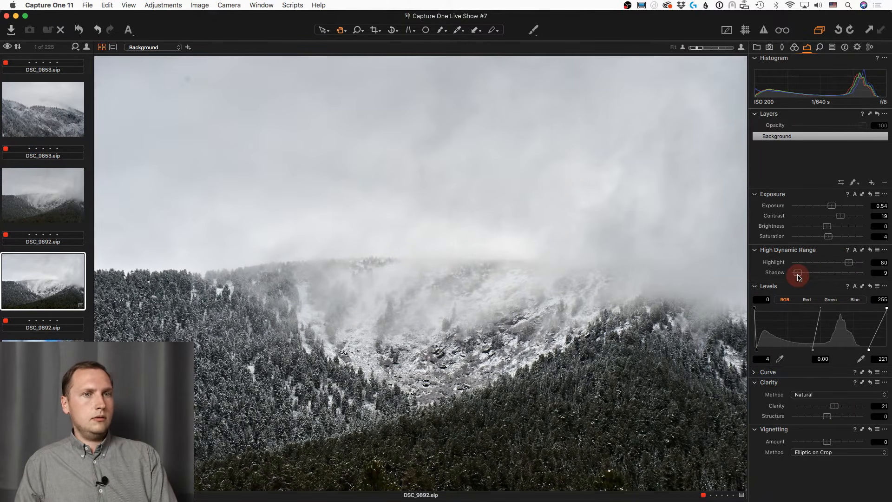
Step: Shape the mountain photo's Luma curve into a gentle S with darker shadows and brighter highlights, and set Highlight recovery to 93
click(756, 375)
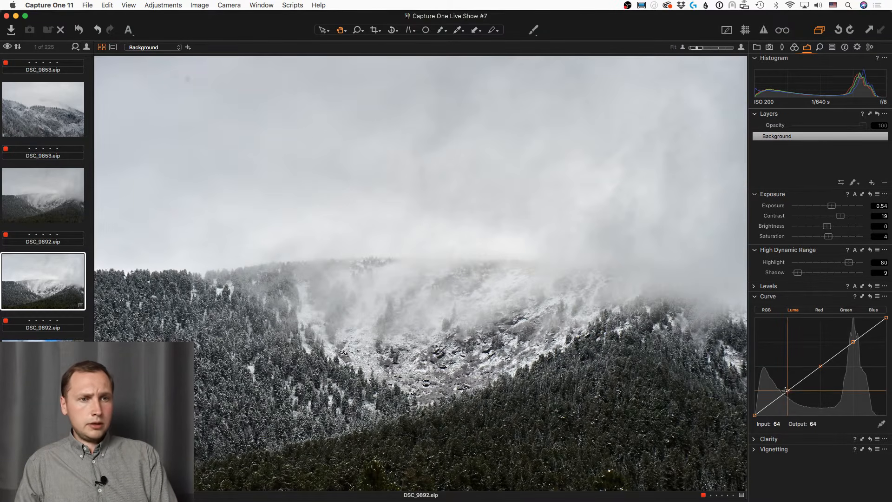
drag(785, 391, 785, 398)
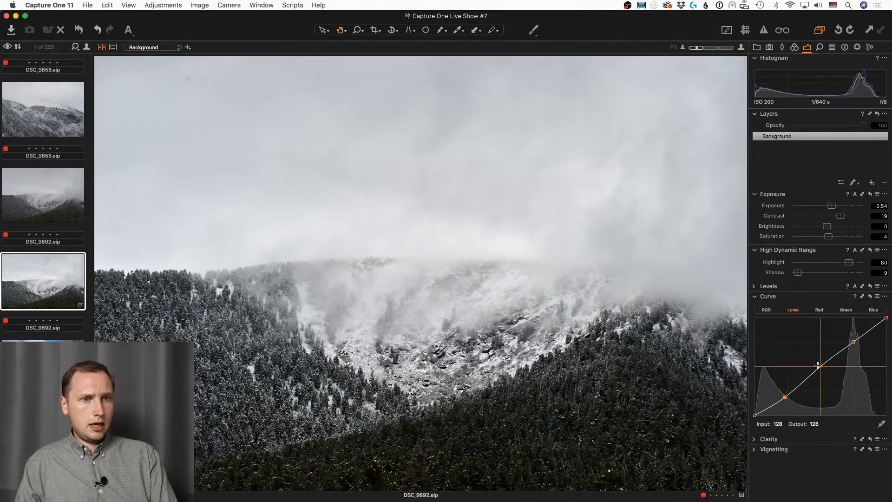
drag(818, 366, 816, 366)
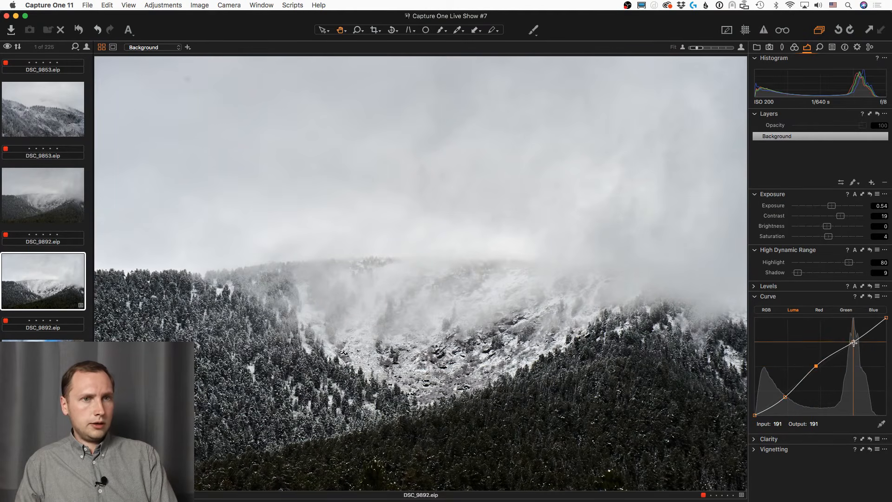
drag(855, 343, 849, 338)
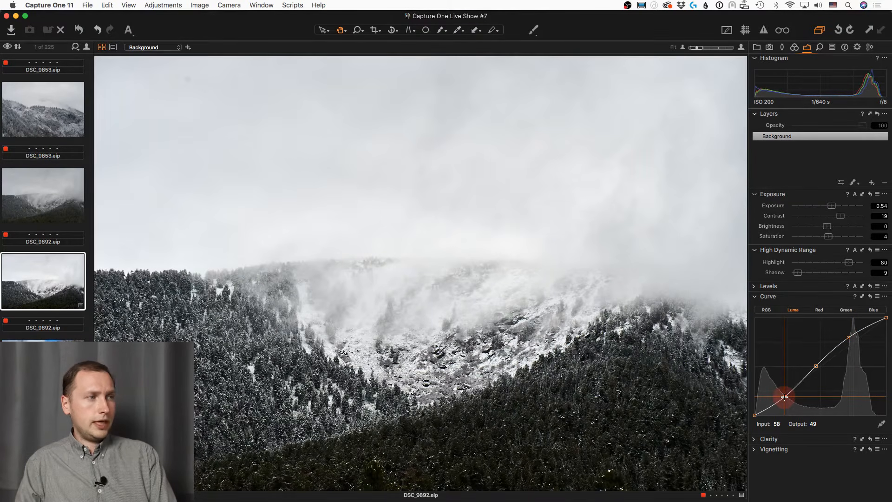
drag(850, 262, 862, 263)
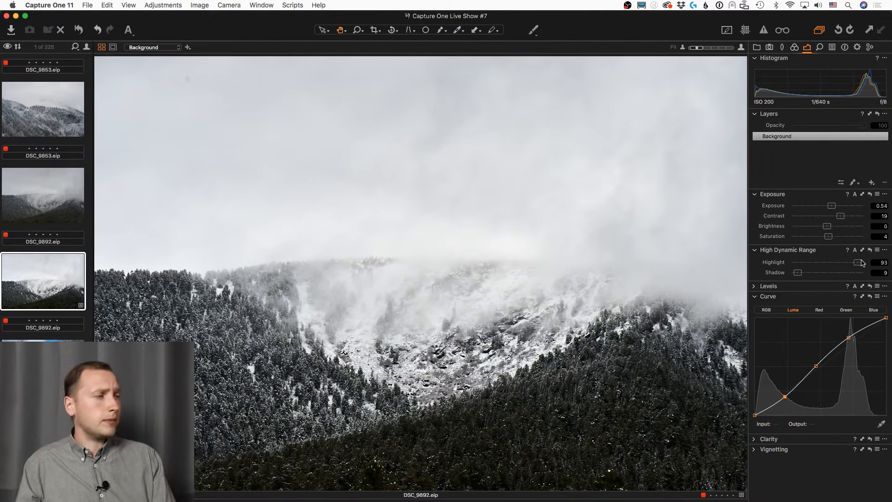
Step: Clone the edited DSC_9892.eip variant and tint the copy's shadows blue and highlights cyan with the 3-Way Color Balance
right_click(55, 286)
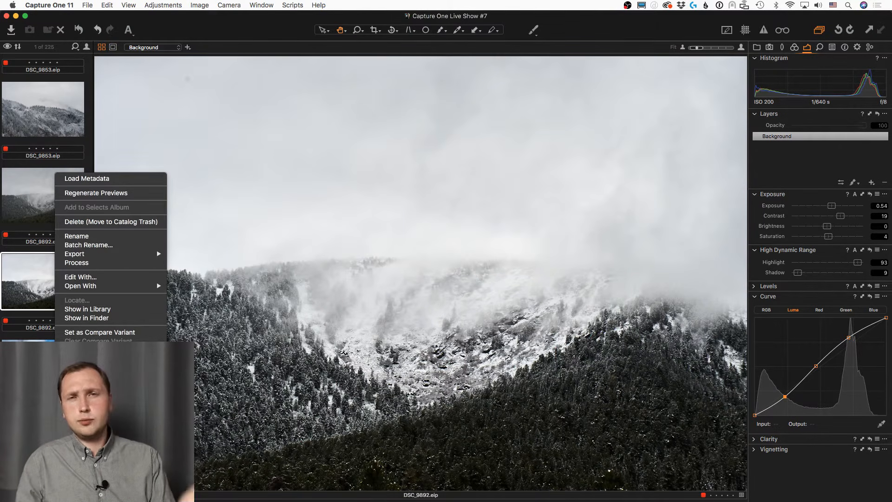
click(84, 364)
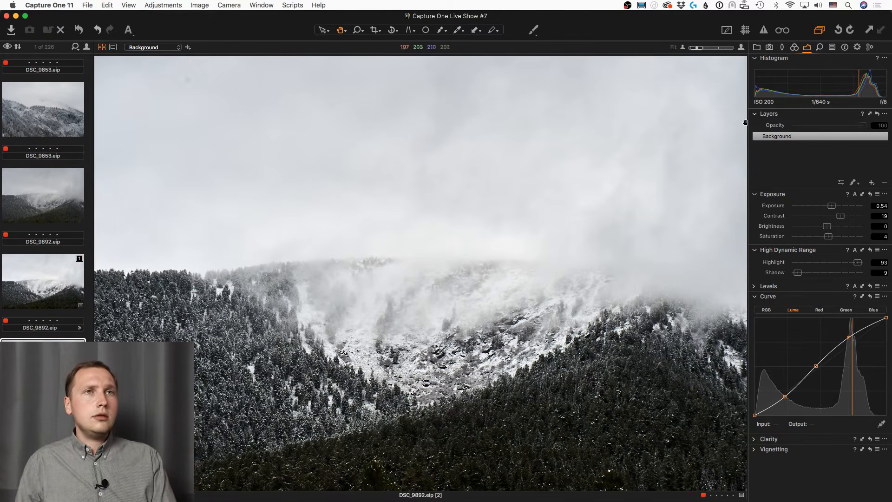
click(795, 46)
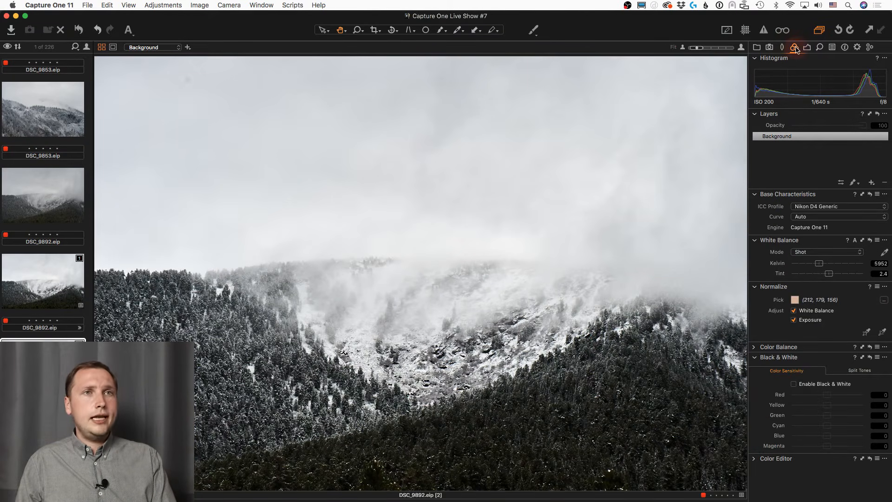
click(754, 346)
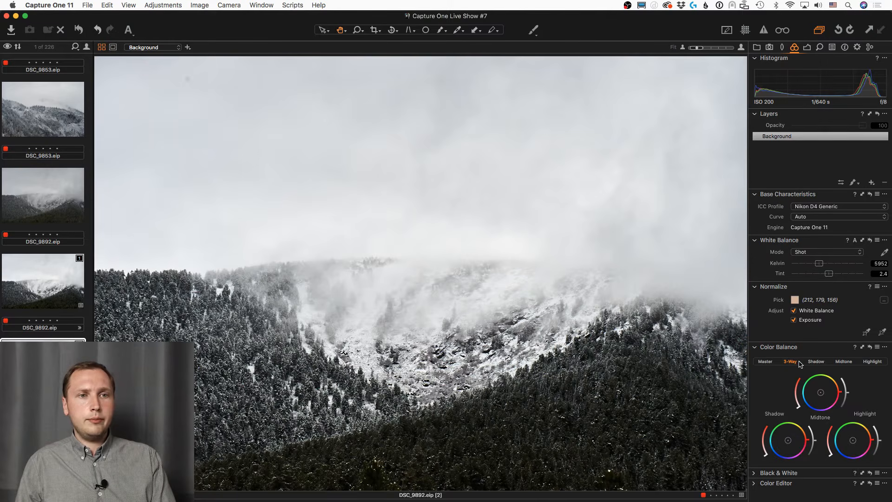
click(786, 443)
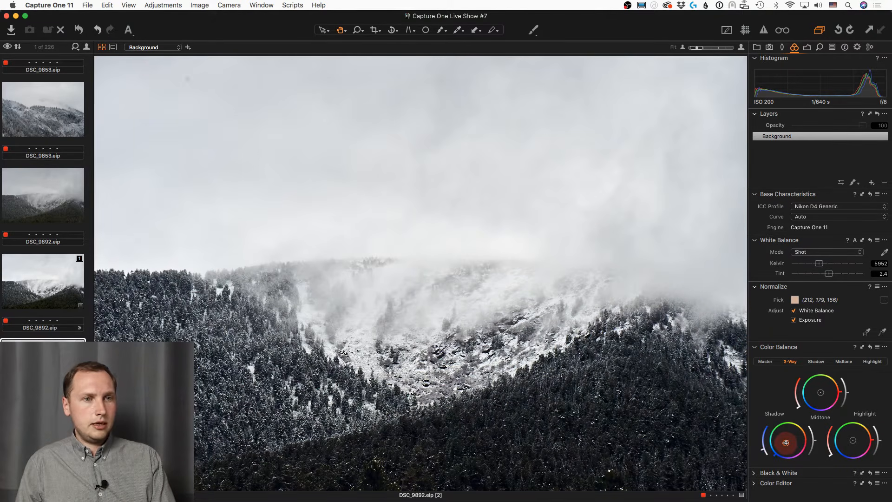
drag(786, 443, 785, 443)
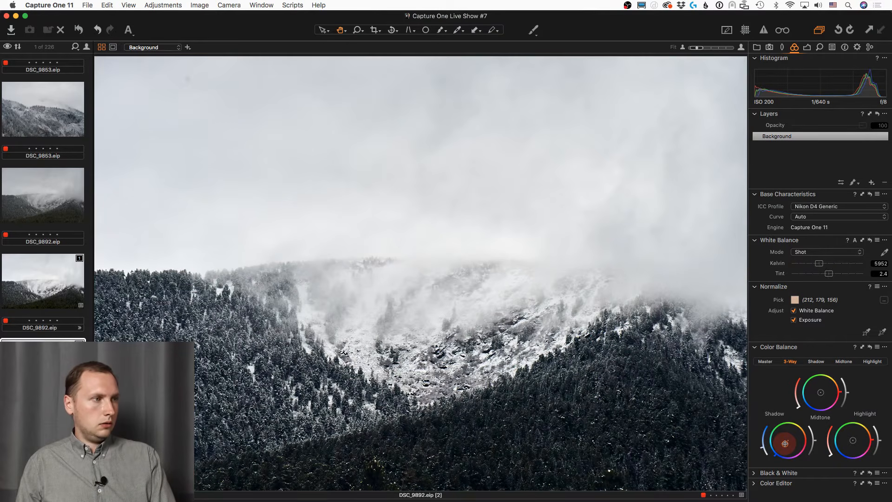
click(850, 438)
drag(851, 438, 850, 439)
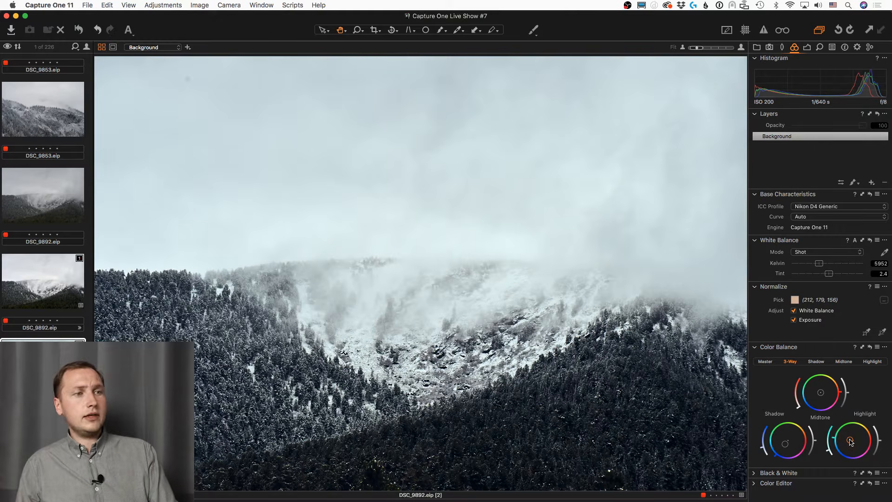
Step: Switch between the two DSC_9892.eip variants to compare the neutral version with the color-graded one
click(57, 276)
key(Down)
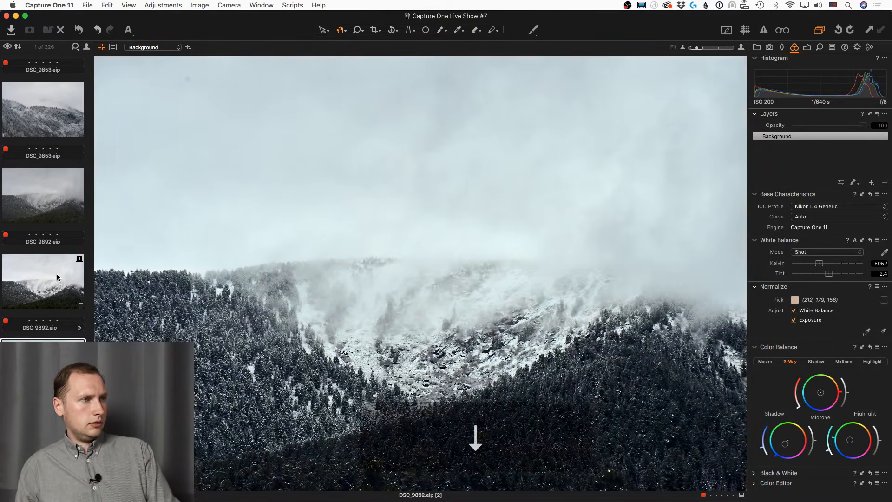
key(Up)
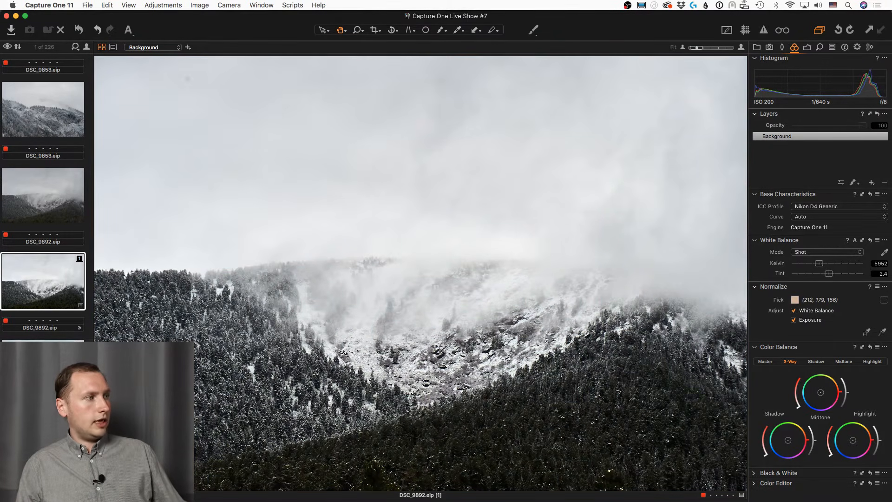
Step: View the first two DSC_9892.eip variants side by side, comparing them zoomed in on the mountainside and at full size
super+click(55, 360)
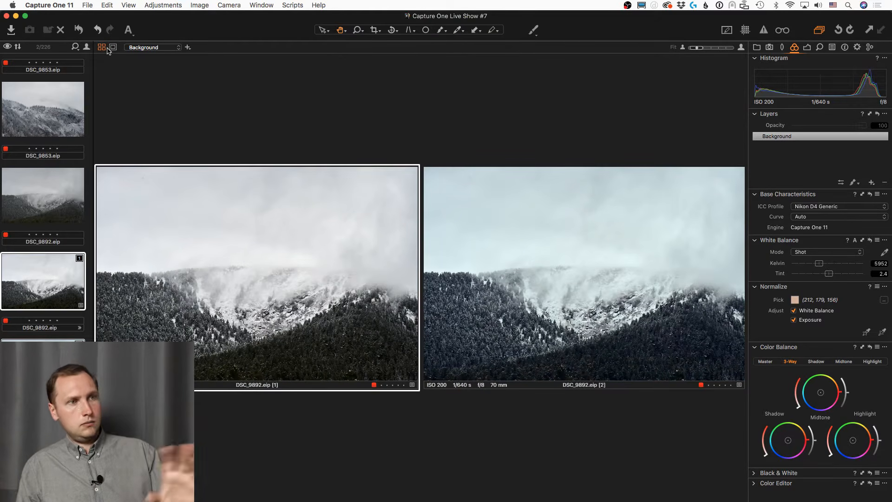
scroll(340, 324, up, 5)
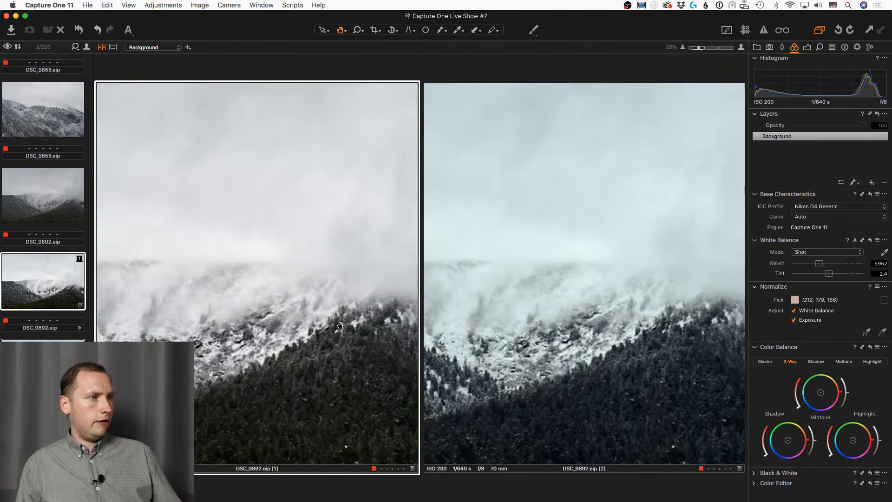
scroll(340, 324, down, 5)
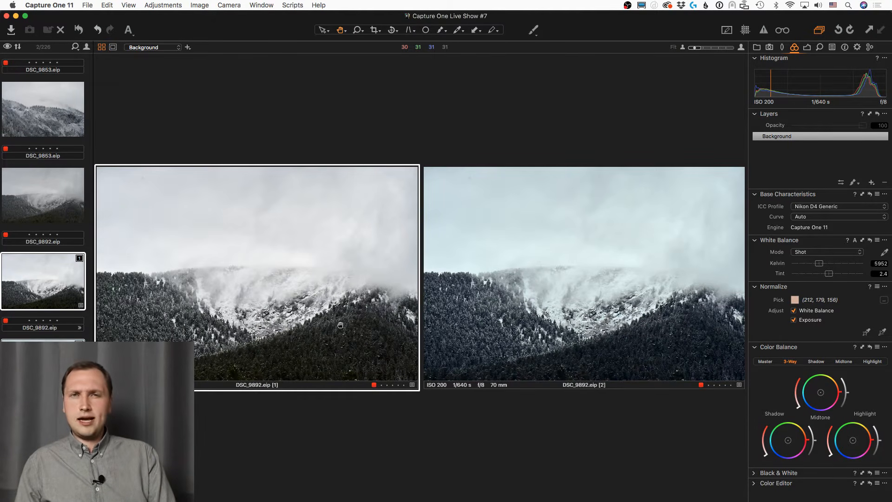
click(43, 282)
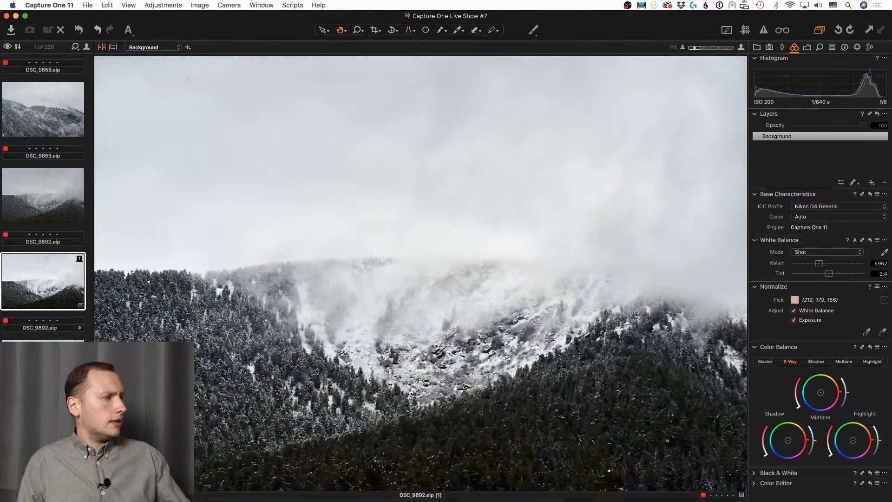
Step: Create a new unadjusted variant of DSC_9892.eip and set its base characteristics curve to Linear Response
click(62, 367)
right_click(62, 367)
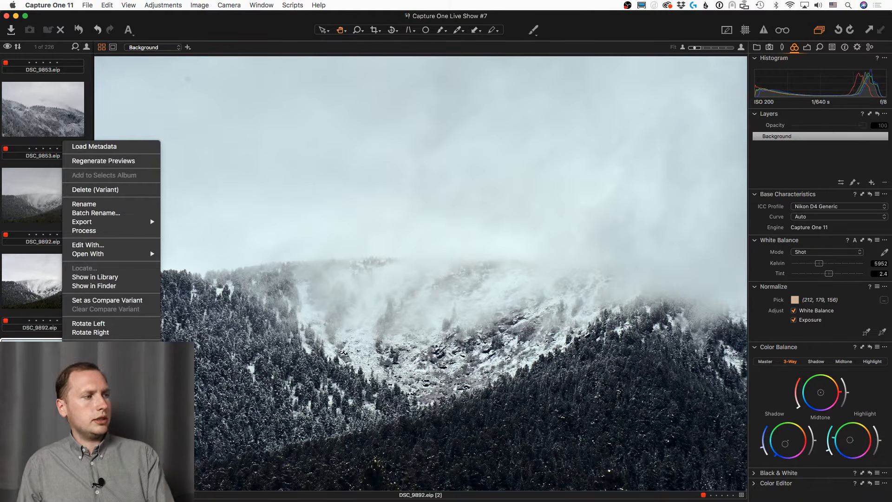
click(88, 347)
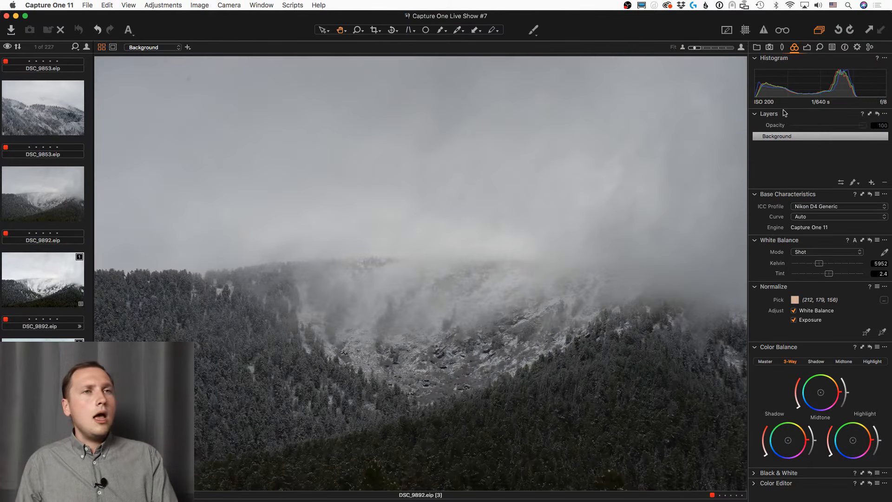
click(807, 48)
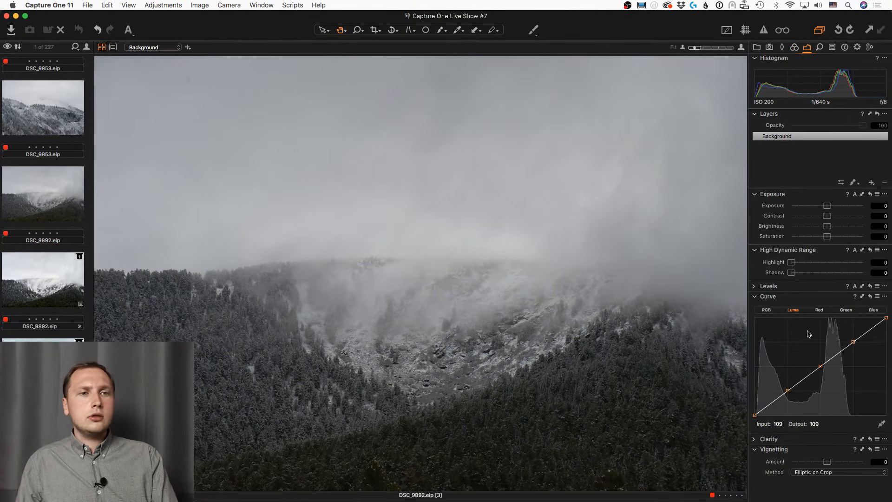
click(795, 47)
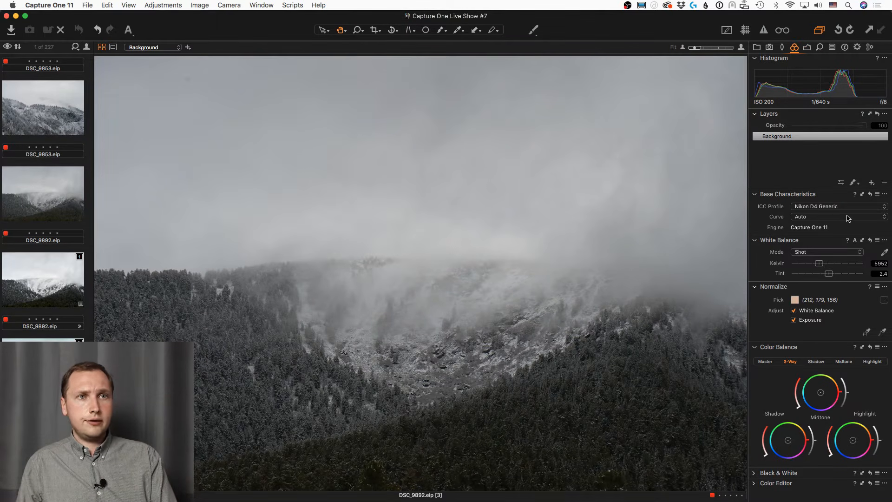
click(824, 212)
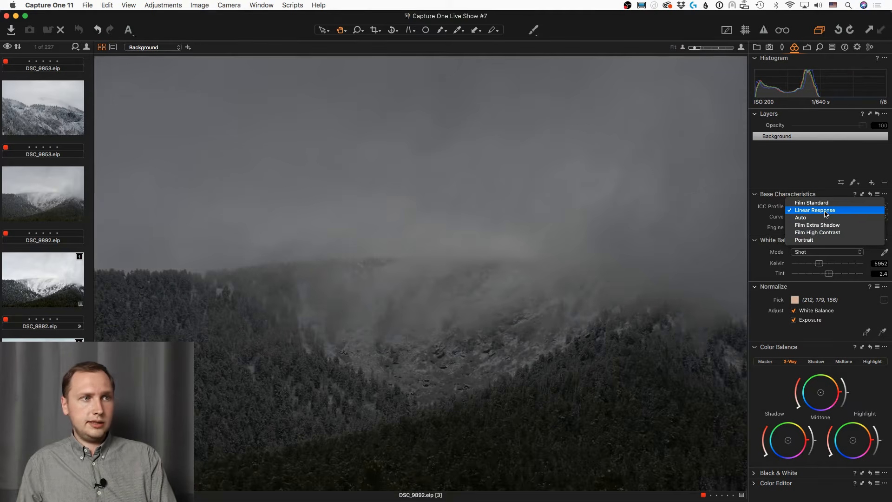
click(825, 212)
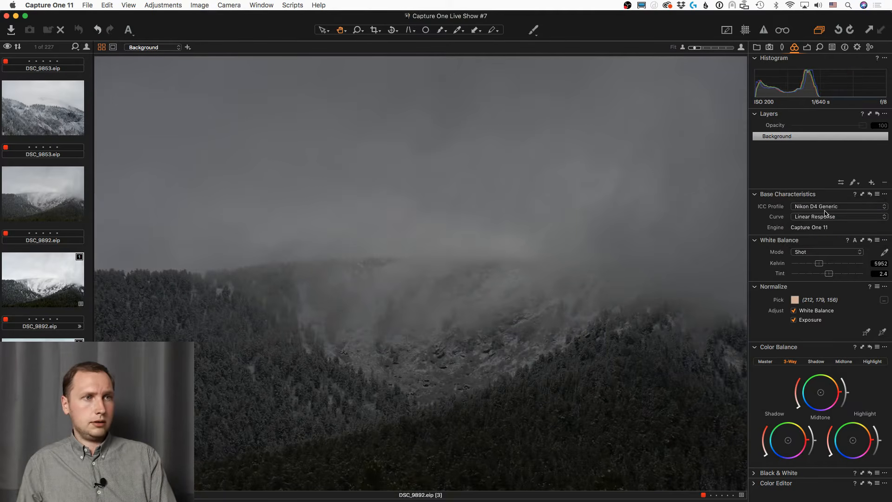
Step: Draw a vertical gradient mask on a new adjustment layer, covering the forest fully and fading out upward through the sky
click(808, 48)
key(g)
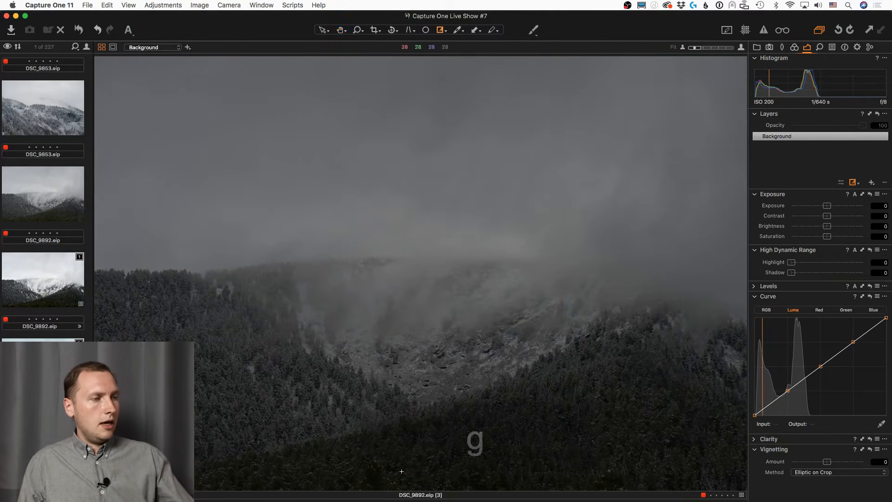
drag(426, 477, 434, 135)
key(m)
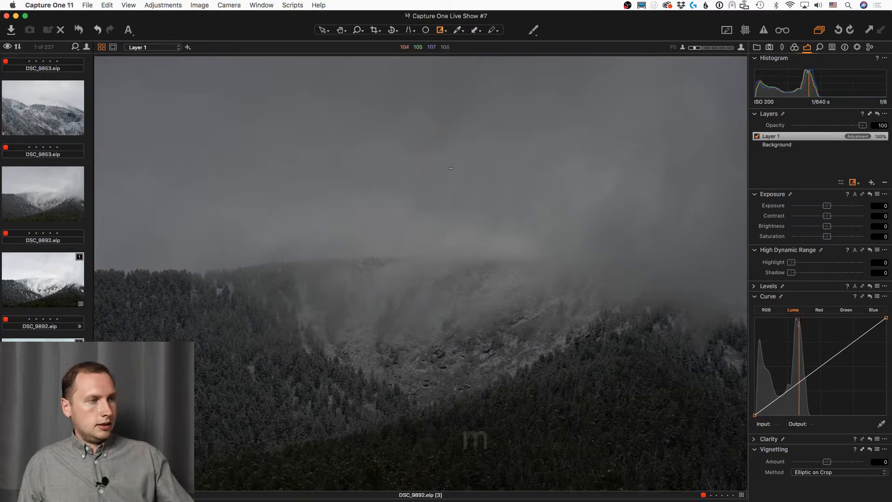
drag(451, 467, 451, 100)
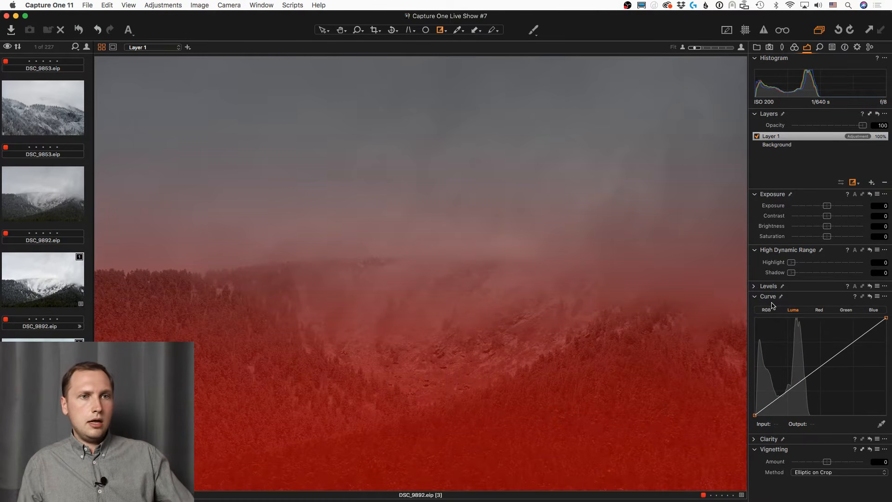
key(m)
Step: Set Layer 1's Exposure to 1.46 and Contrast to 20, and shape its Luma curve into a steep S with the white point pulled in
mouse_move(832, 208)
mouse_down()
mouse_move(840, 216)
mouse_move(840, 205)
mouse_up()
drag(782, 395, 782, 400)
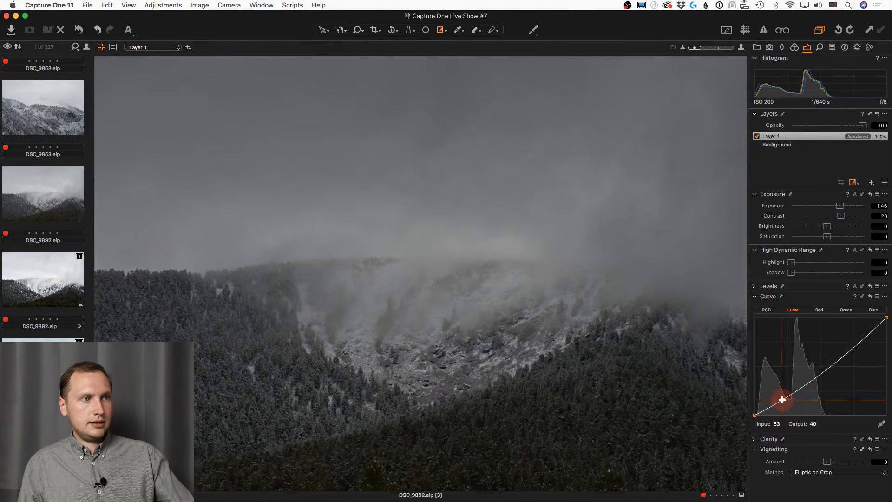
drag(886, 318, 828, 322)
click(811, 352)
drag(809, 350, 807, 349)
mouse_move(783, 400)
mouse_down()
mouse_move(774, 403)
mouse_move(779, 397)
mouse_up()
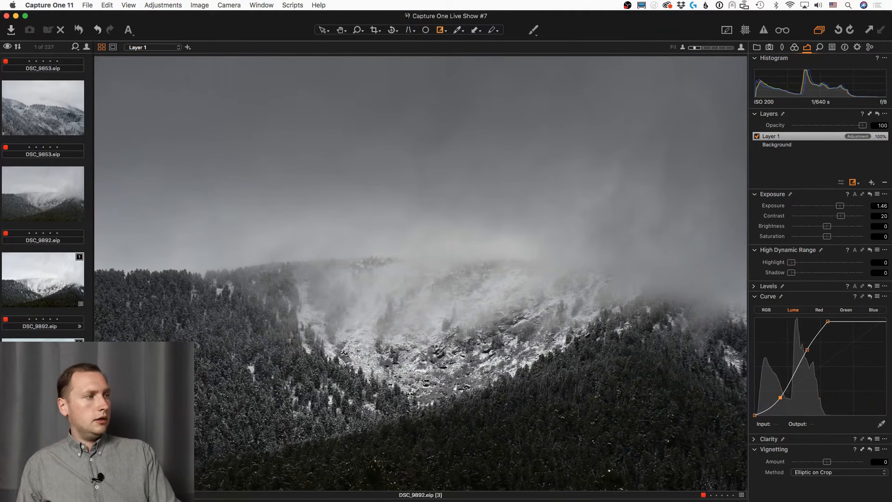
Step: Switch among the DSC_9892.eip variants to compare the new darker, moody edit with the earlier ones
key(Up)
key(Down)
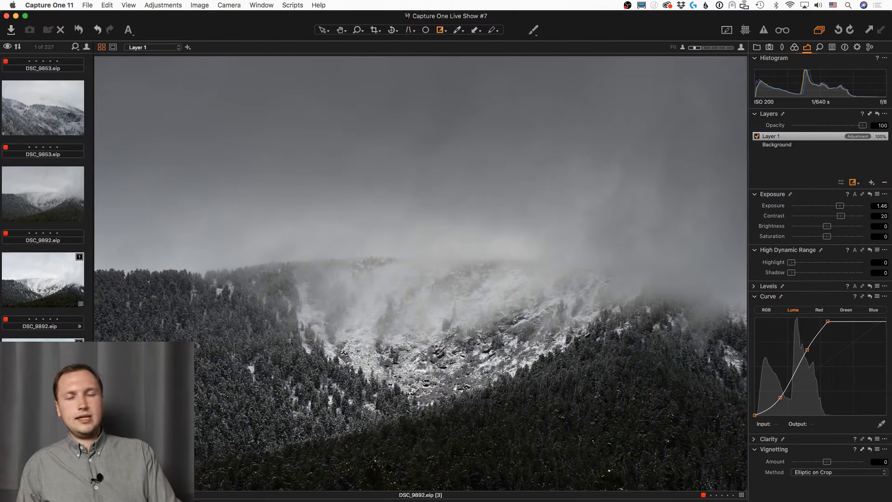
click(59, 279)
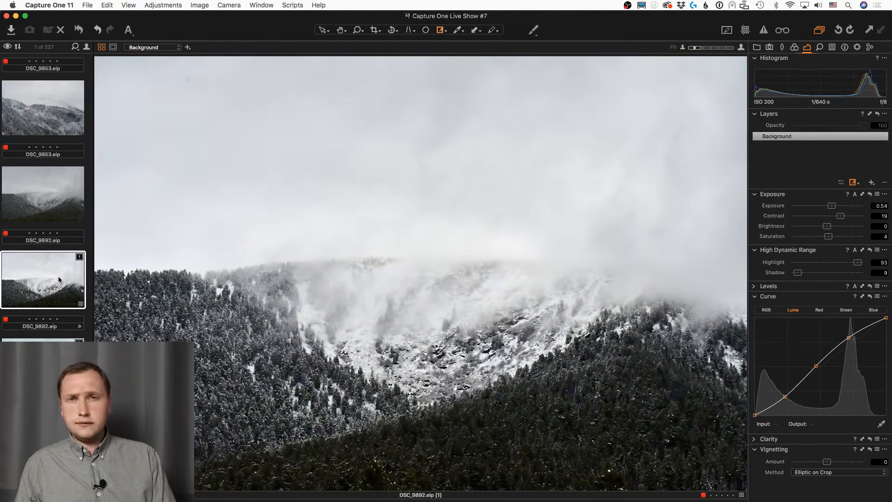
key(Down)
key(Down)
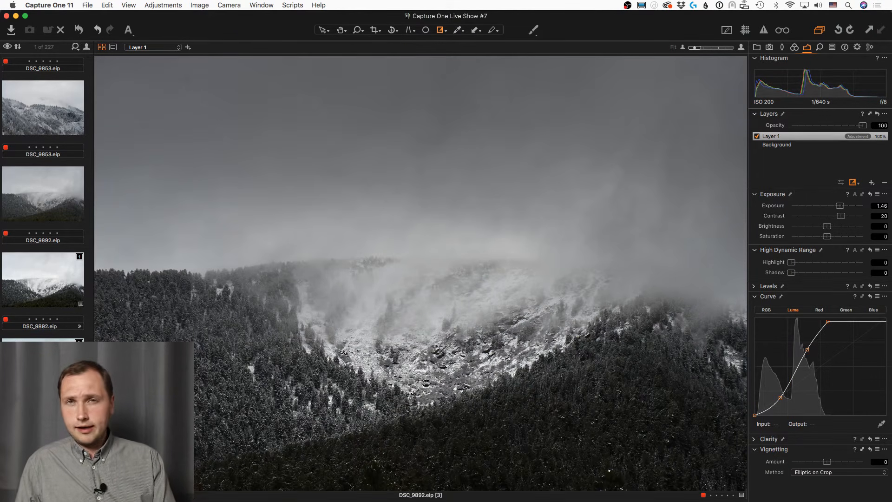
Step: Clone the moody third variant and add a Layer 2 to the copy with its mask copied from Layer 1
right_click(73, 142)
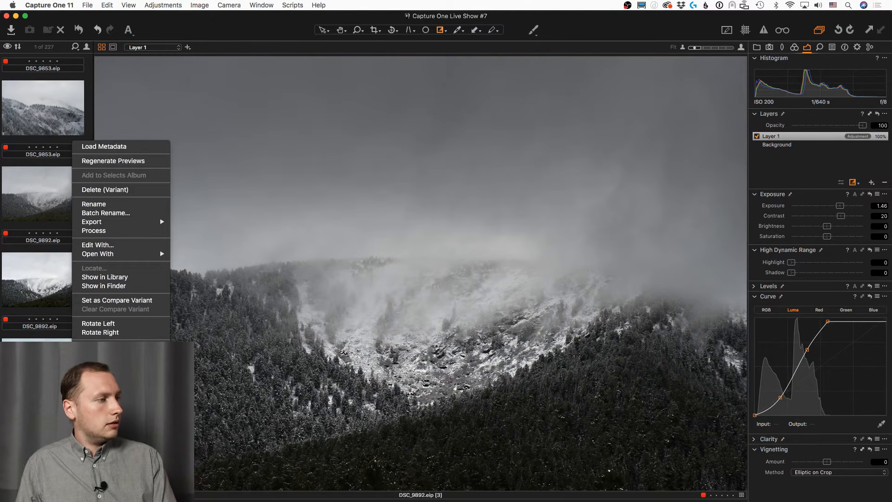
click(103, 355)
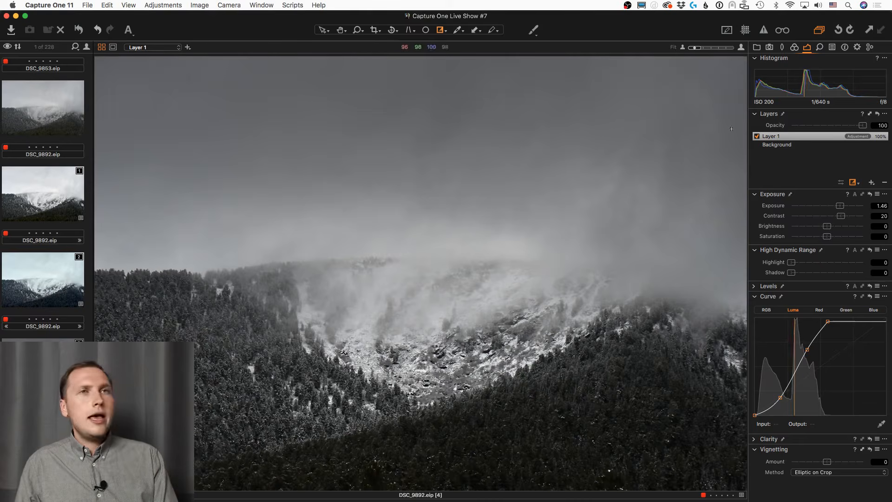
click(872, 183)
right_click(830, 138)
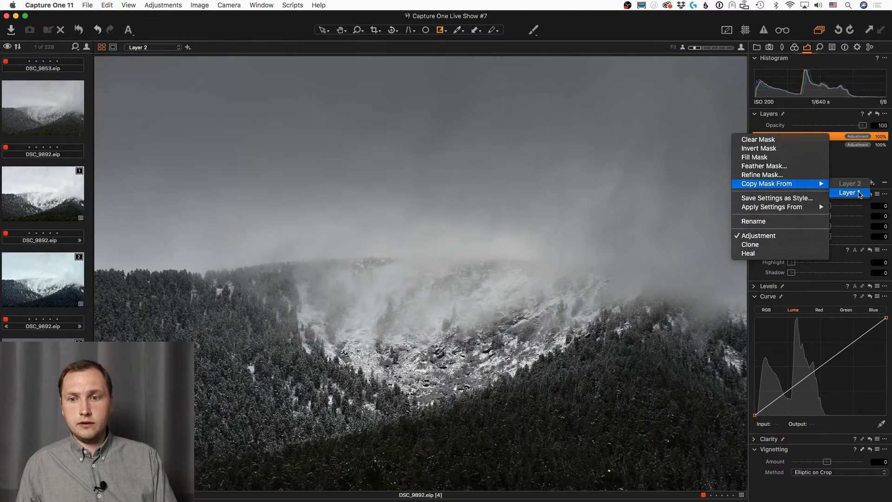
click(859, 194)
key(m)
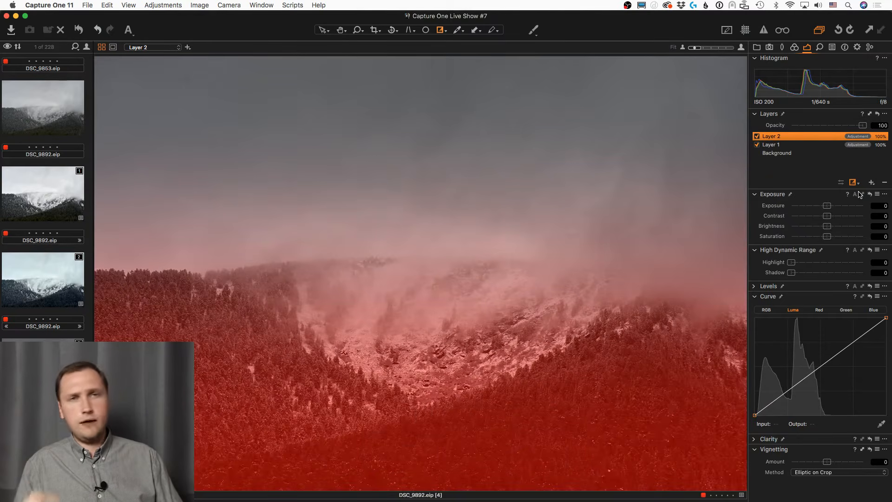
Step: Invert Layer 2's mask to cover the sky instead of the forest
right_click(830, 136)
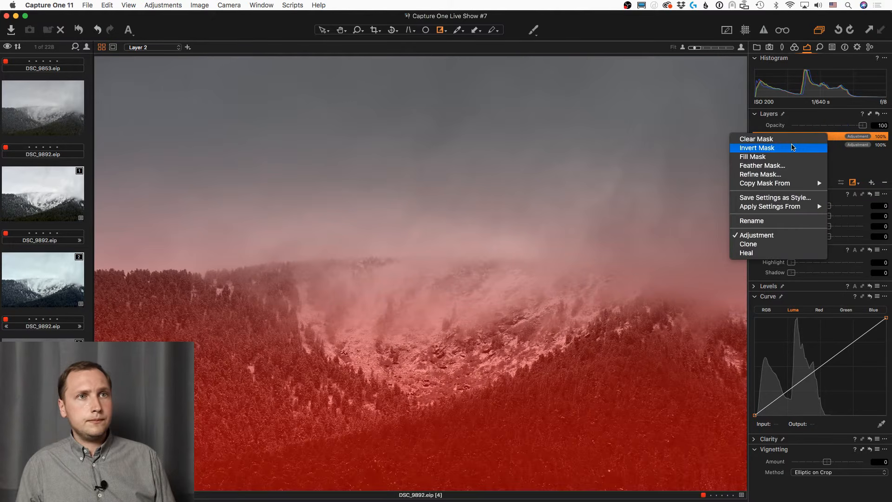
click(793, 147)
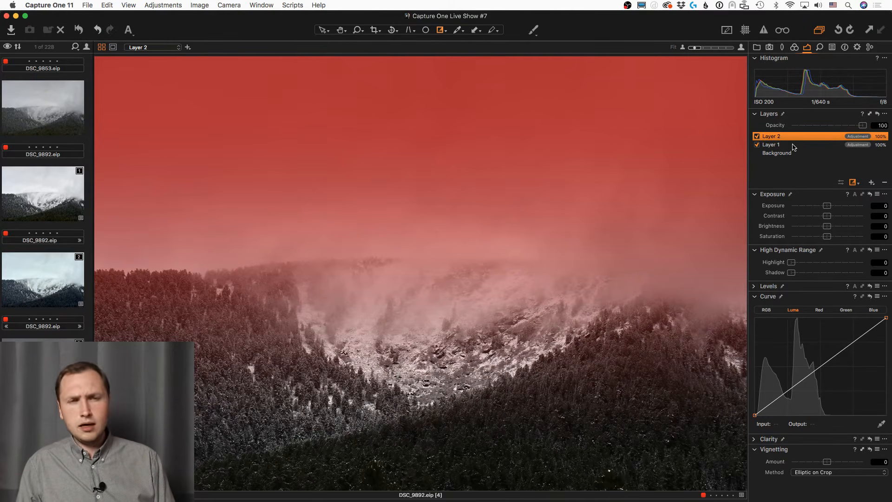
key(m)
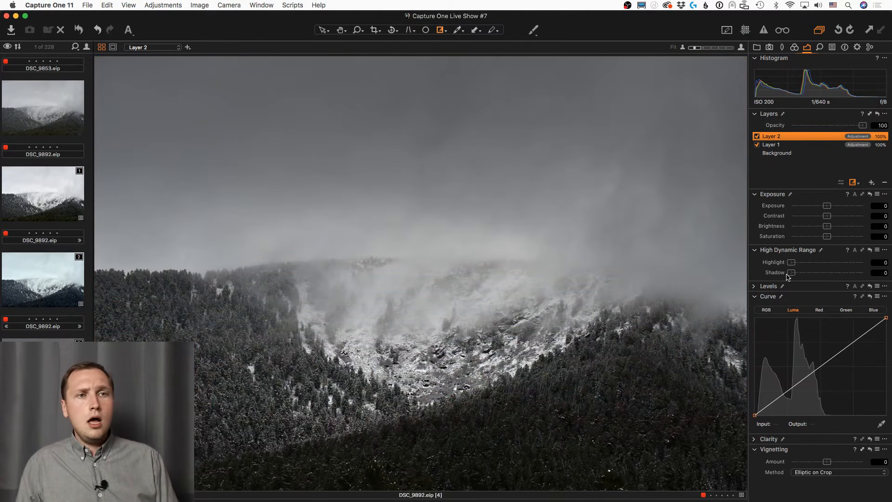
Step: Apply the 5-point-AllChannels curve preset to Layer 2 and lower the shadows and midtones in the Red channel to cool the sky
click(819, 309)
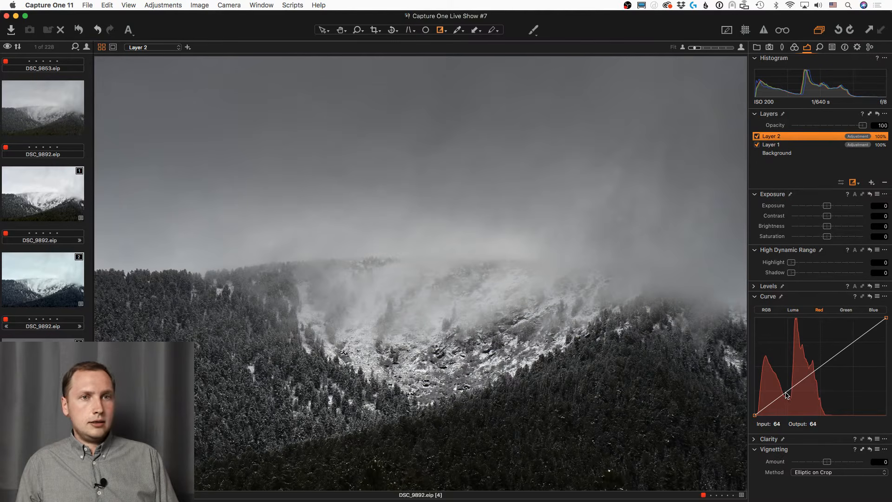
click(878, 297)
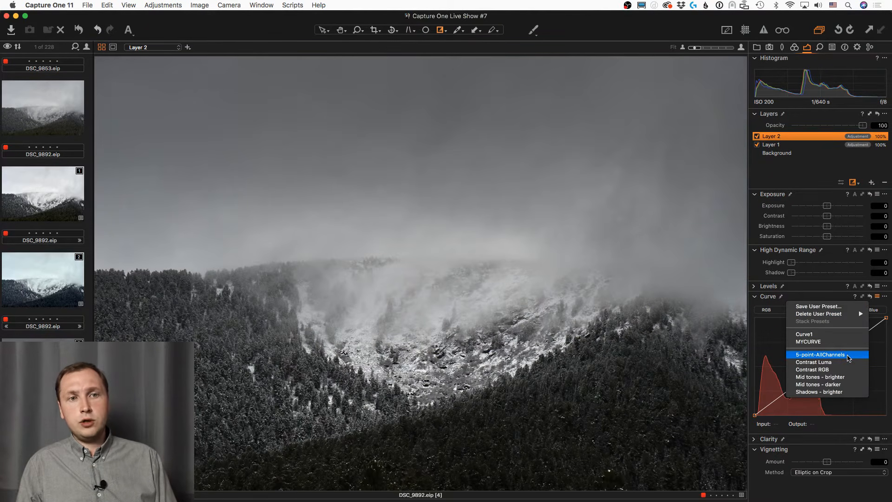
click(848, 356)
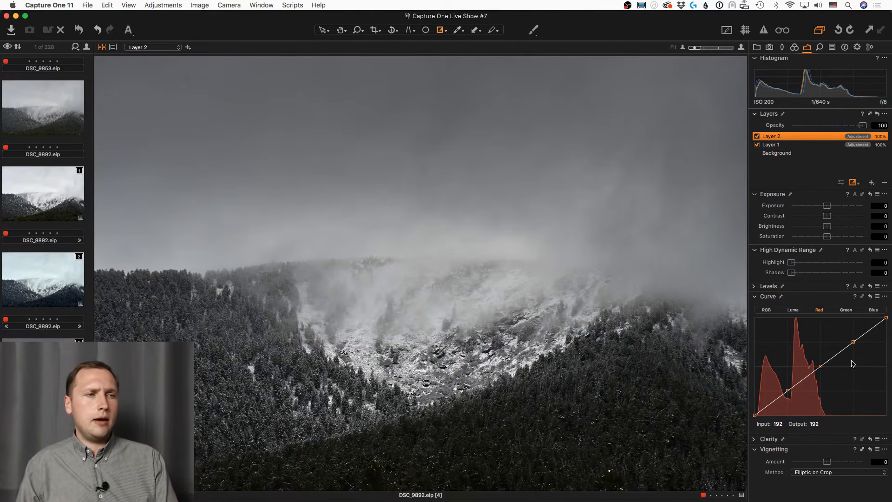
drag(788, 390, 788, 394)
drag(820, 366, 788, 394)
click(872, 310)
click(820, 311)
Step: Toggle Layer 2 off and on to check the sky tint, and slightly raise the Red curve's midtone point
click(758, 136)
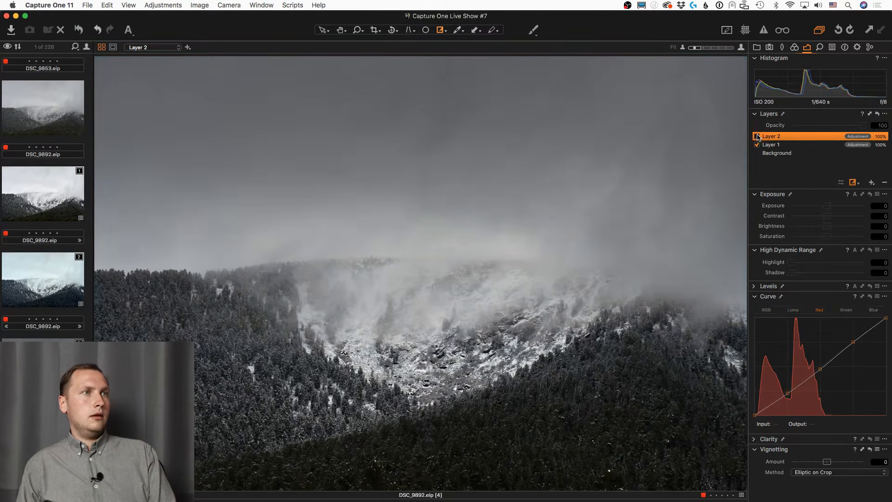
click(758, 137)
click(758, 137)
click(758, 137)
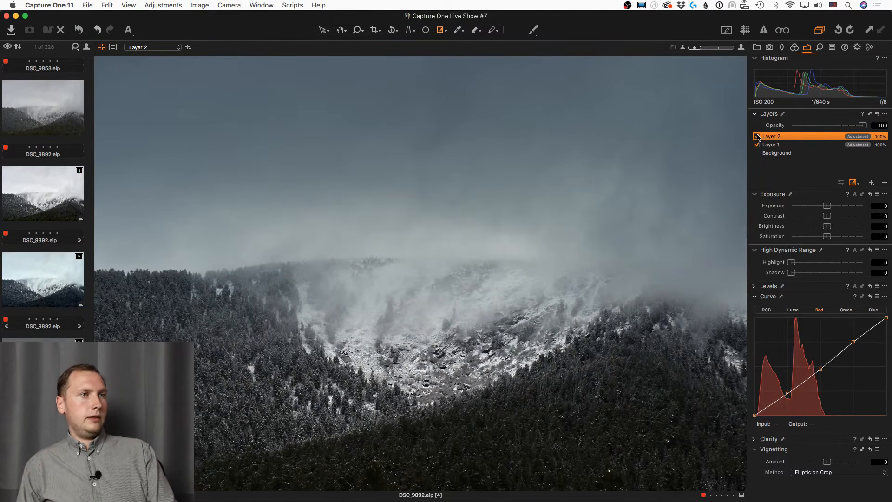
drag(819, 369, 818, 368)
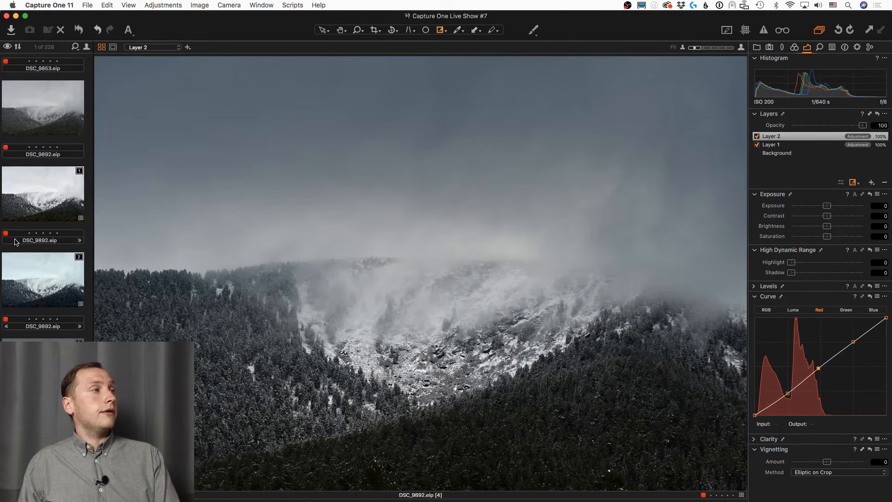
Step: Step through the four DSC_9892.eip variants to compare the neutral, color-graded, moody and blue-sky edits
click(51, 133)
click(56, 199)
scroll(57, 202, down, 2)
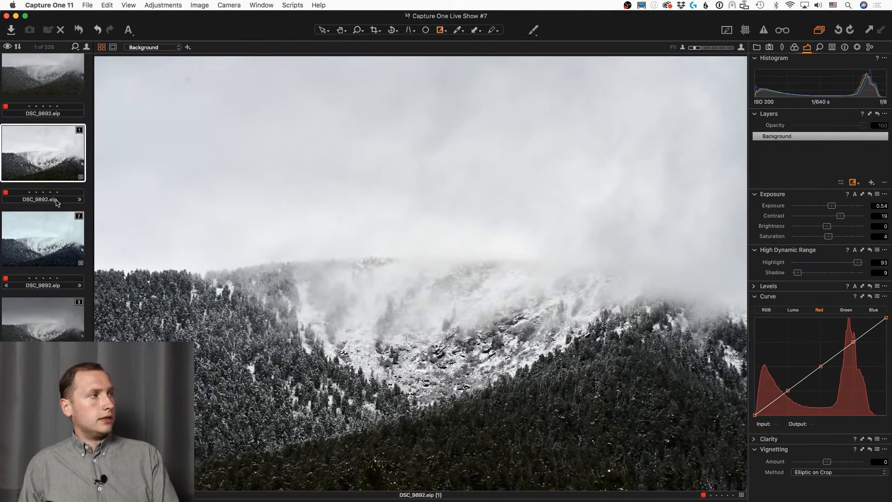
scroll(57, 202, down, 1)
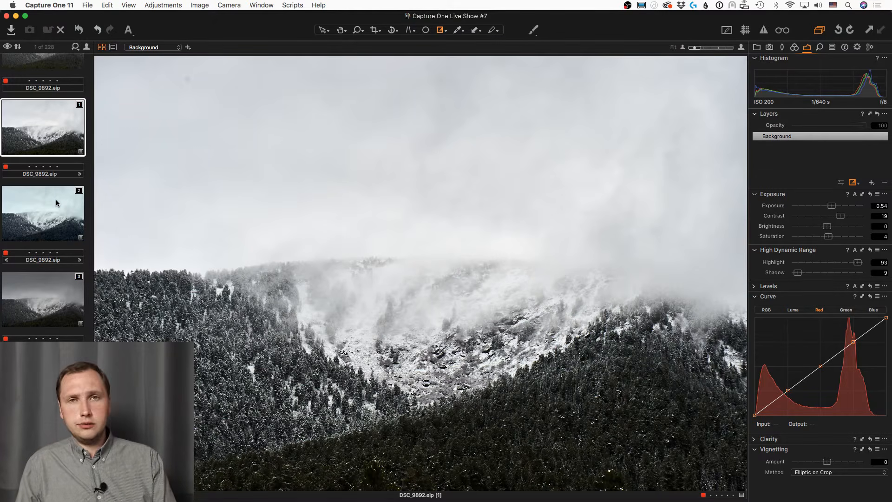
key(Down)
key(Down)
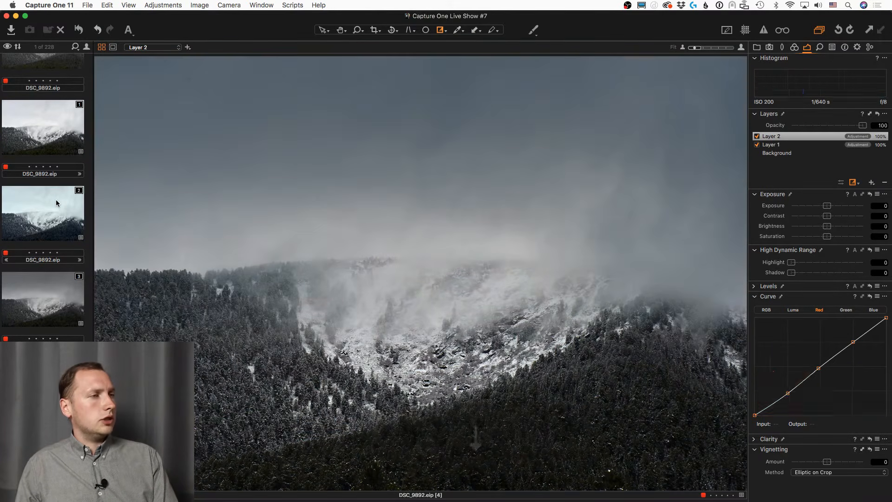
key(Up)
key(Up)
key(Down)
key(Down)
key(Down)
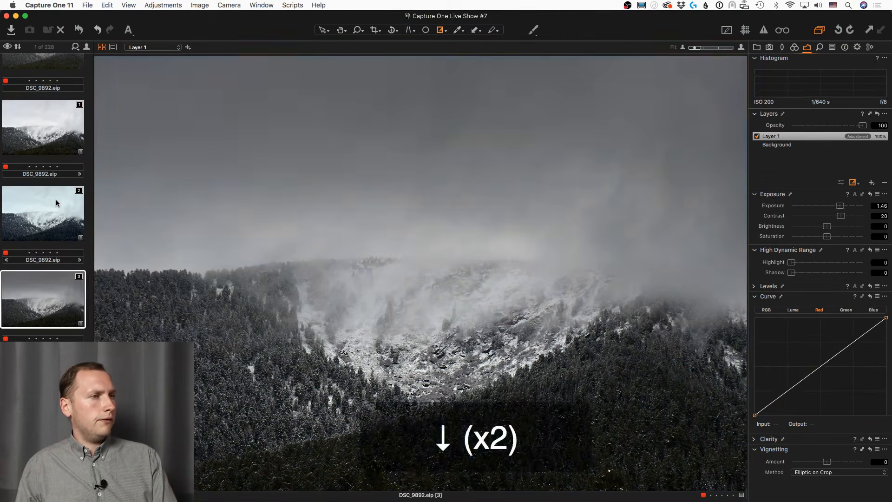
Step: Switch back and forth between the moody and blue-sky variants of DSC_9892.eip to compare their skies
key(Up)
key(Down)
key(Up)
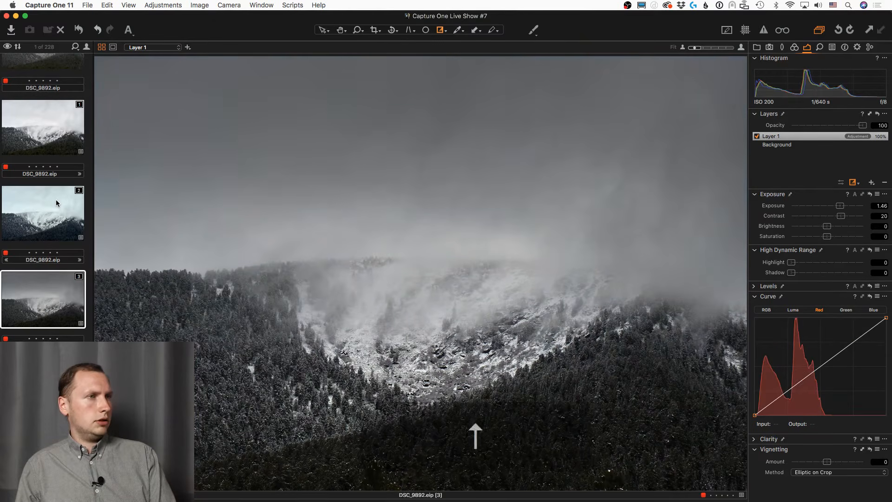
key(Down)
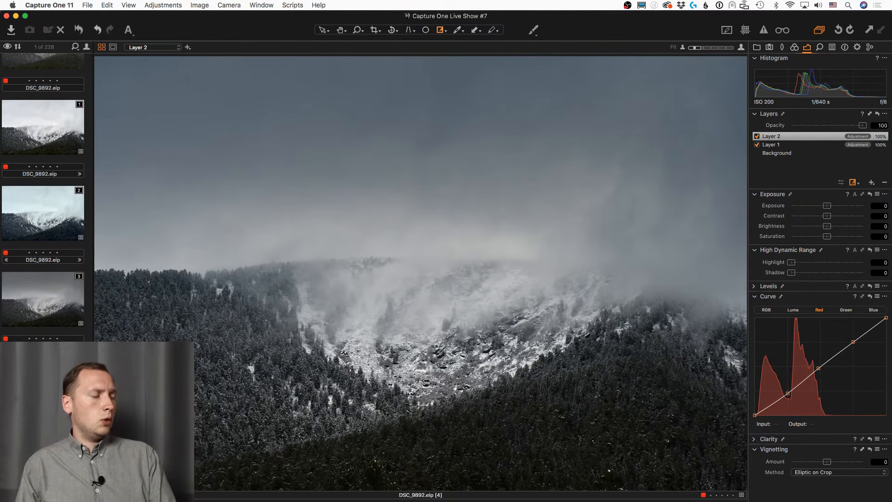
Step: Promote the blue-sky variant of DSC_9892.eip to the first position among its variants
right_click(66, 139)
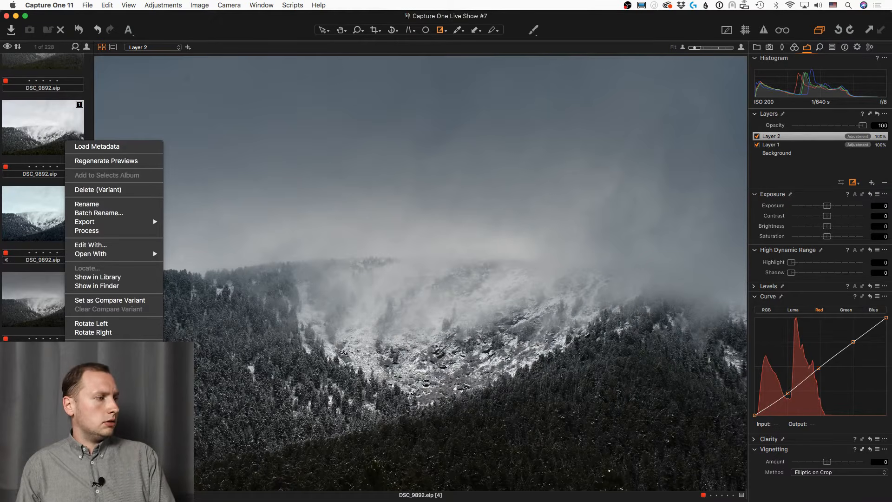
click(68, 148)
click(68, 147)
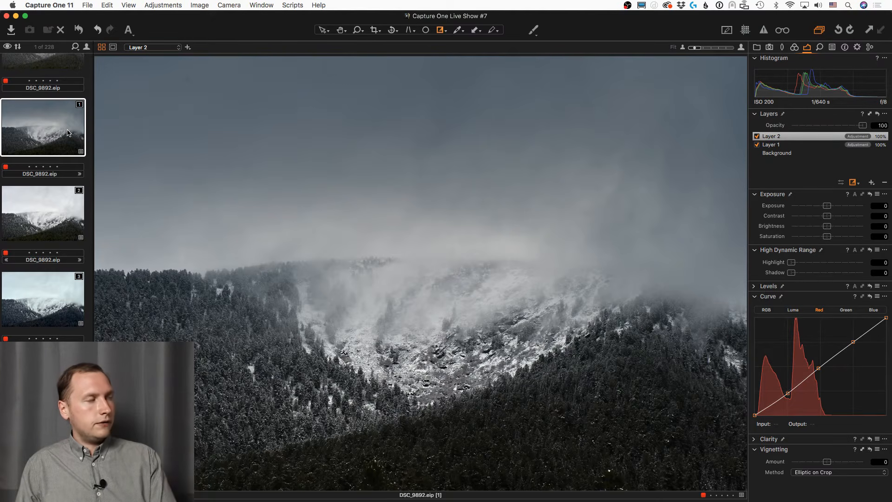
Step: Promote the moody variant one place at a time to second position, and select the blue-sky variant
click(43, 385)
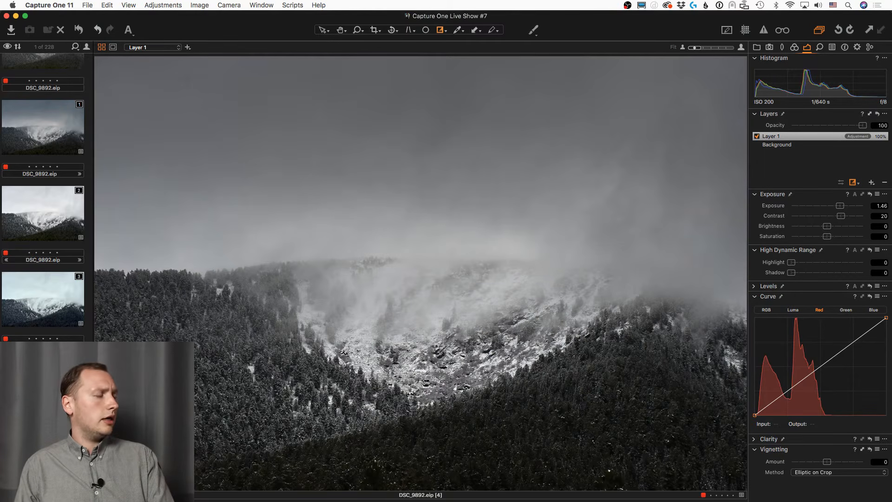
right_click(57, 140)
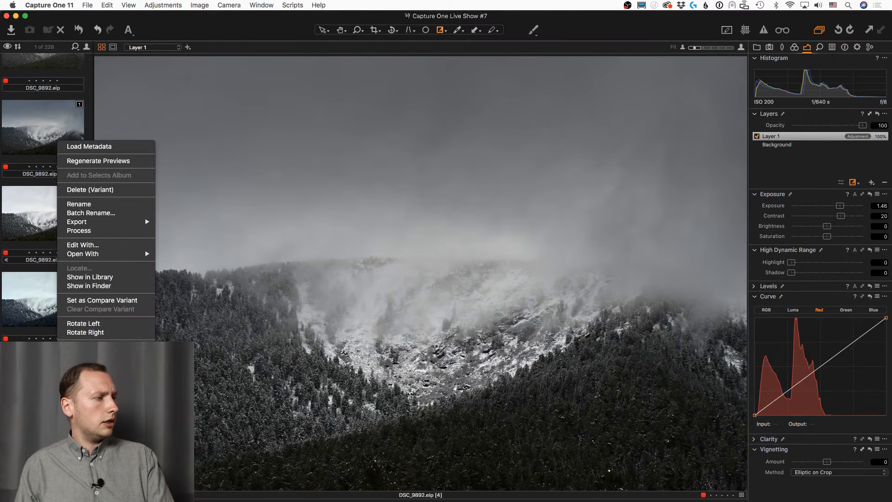
key(Escape)
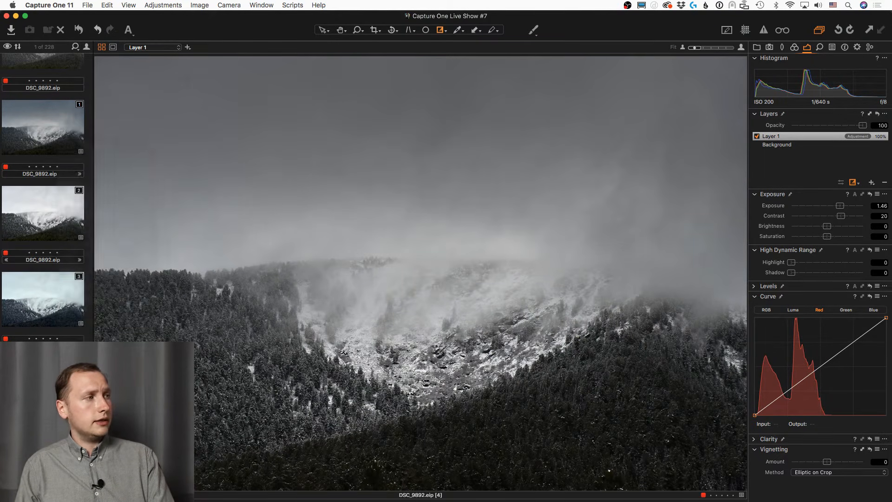
click(70, 315)
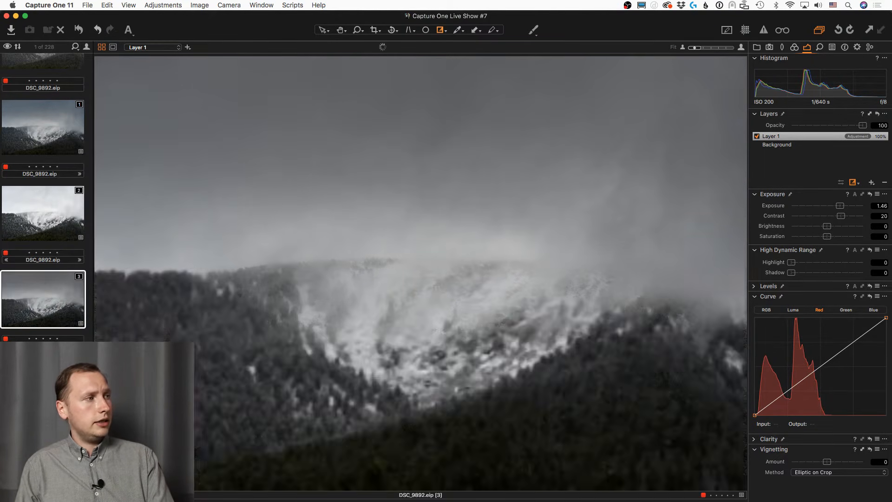
right_click(69, 312)
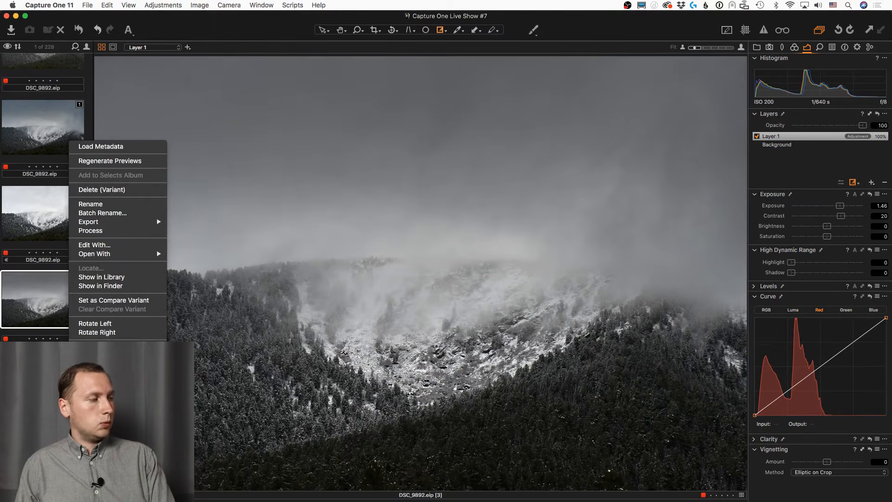
key(Escape)
click(64, 218)
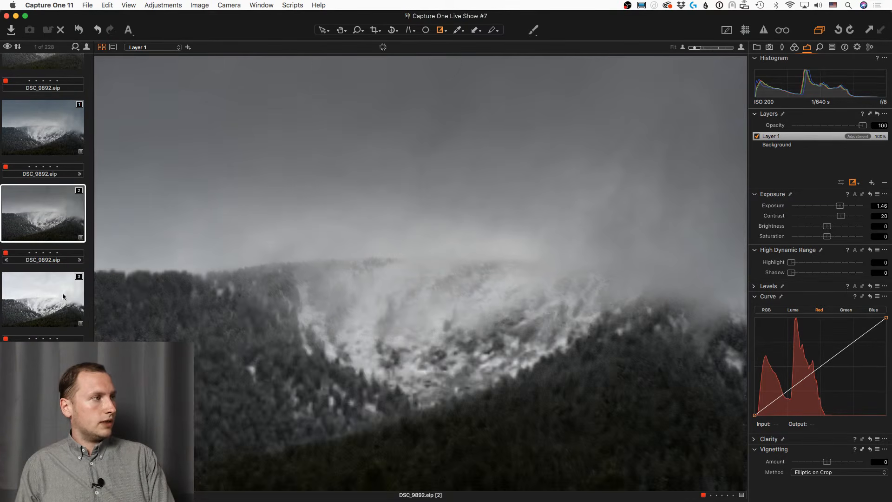
click(65, 136)
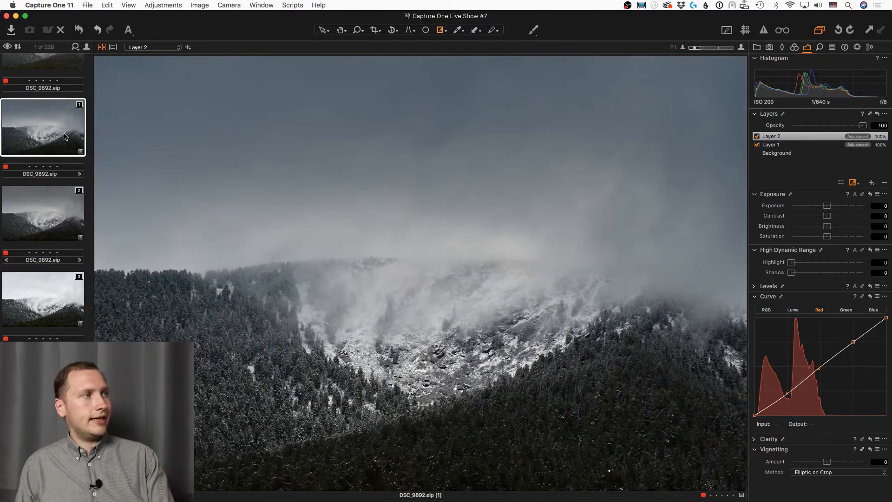
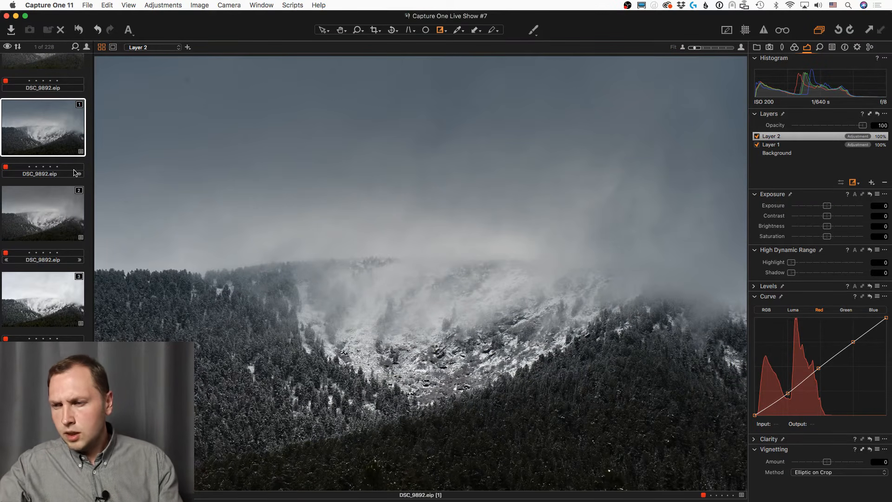
Step: Look through the lens profiles offered for Lens Correction, including the Phase One lenses, keeping the Nikon AF-S NIKKOR 24-70mm profile
click(783, 47)
click(824, 86)
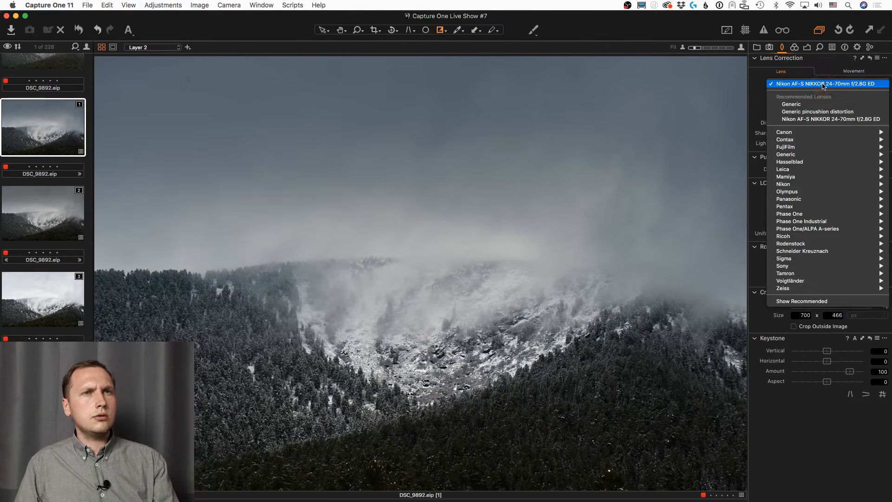
mouse_move(777, 137)
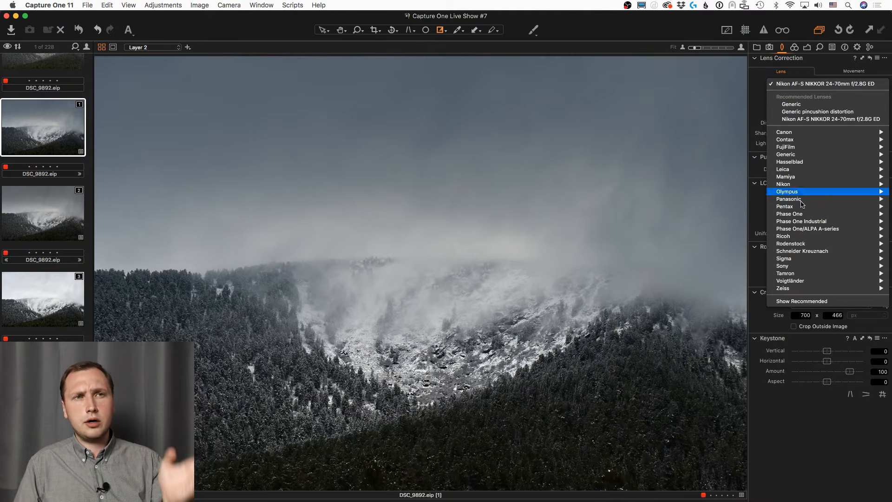
mouse_move(806, 190)
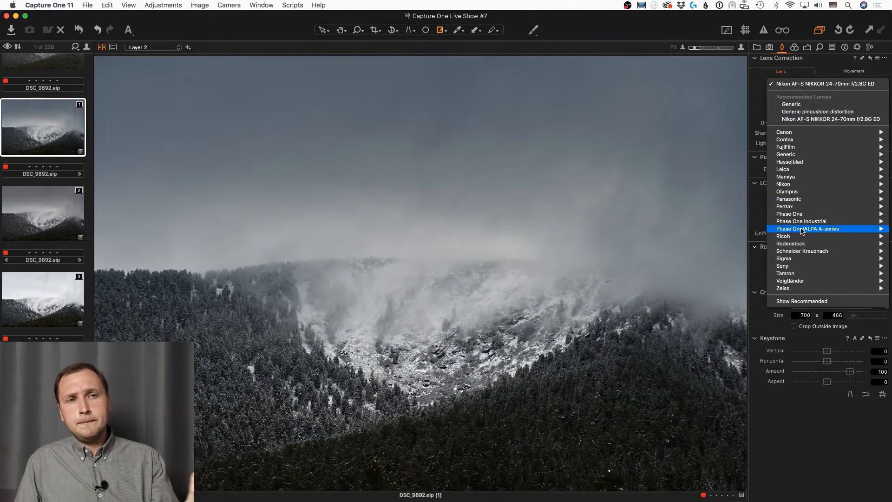
mouse_move(803, 216)
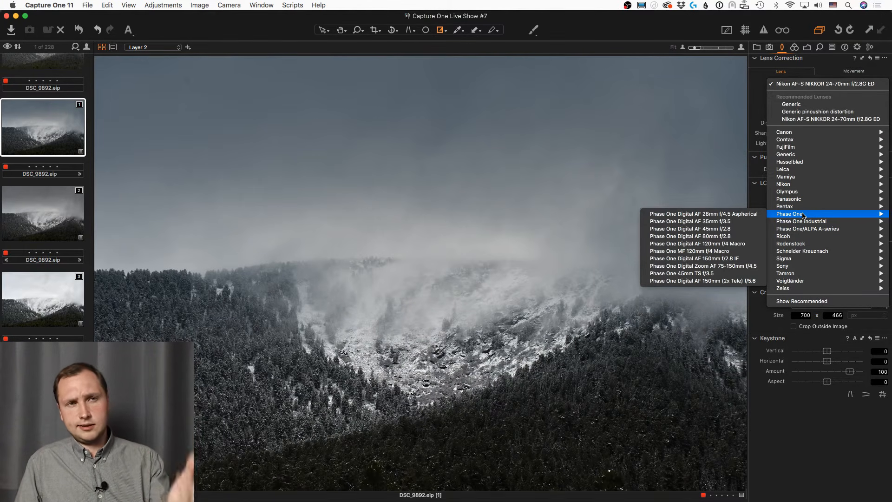
click(759, 106)
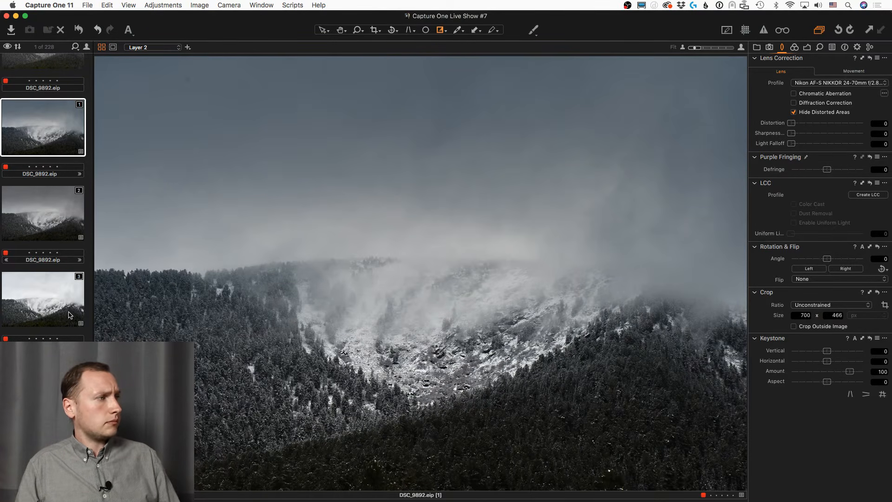
Step: Select all four numbered DSC_9892.eip variants and toggle the multi view to display them side by side
shift+click(60, 372)
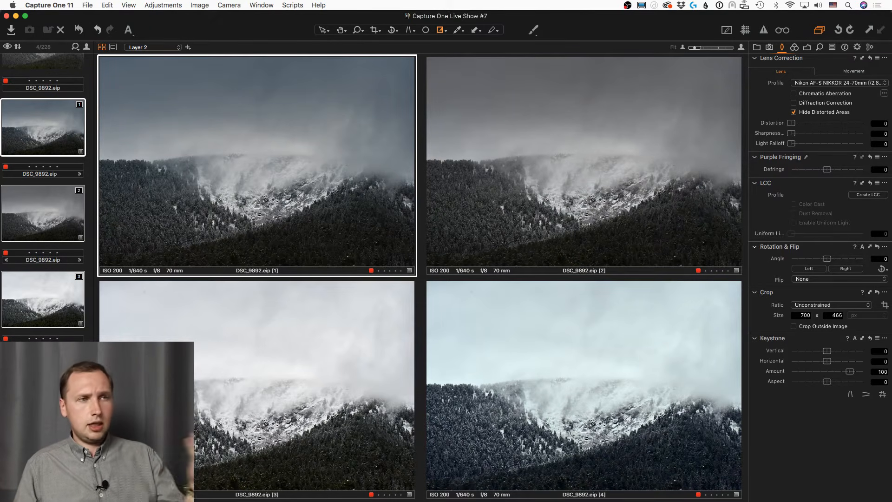
click(102, 48)
click(102, 47)
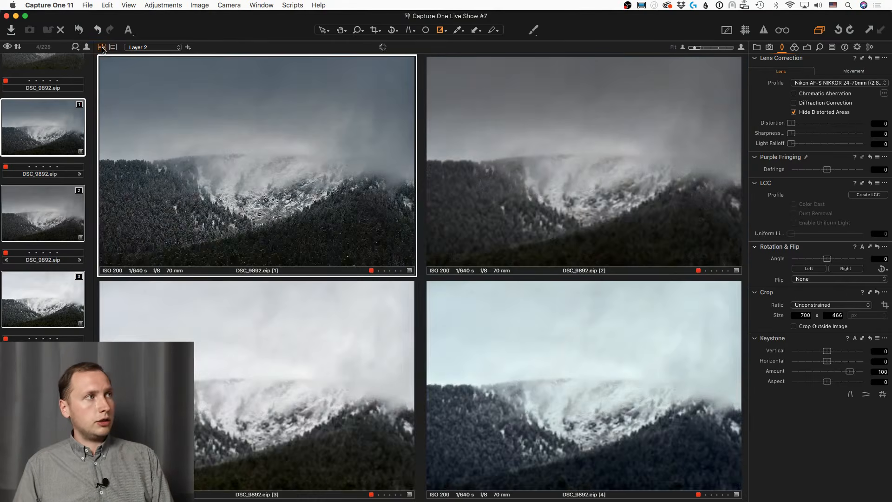
click(102, 47)
click(102, 47)
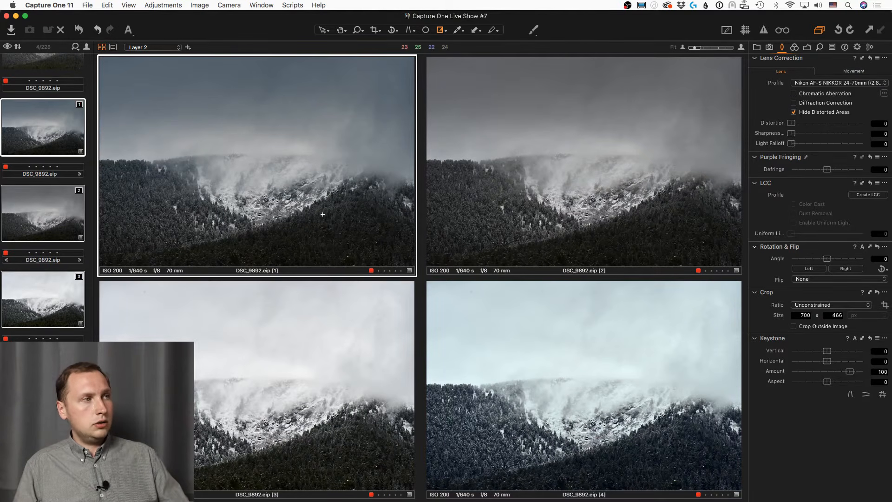
Step: Zoom in and out on the four displayed variants together to compare them at different magnifications
scroll(318, 214, up, 5)
scroll(318, 215, down, 5)
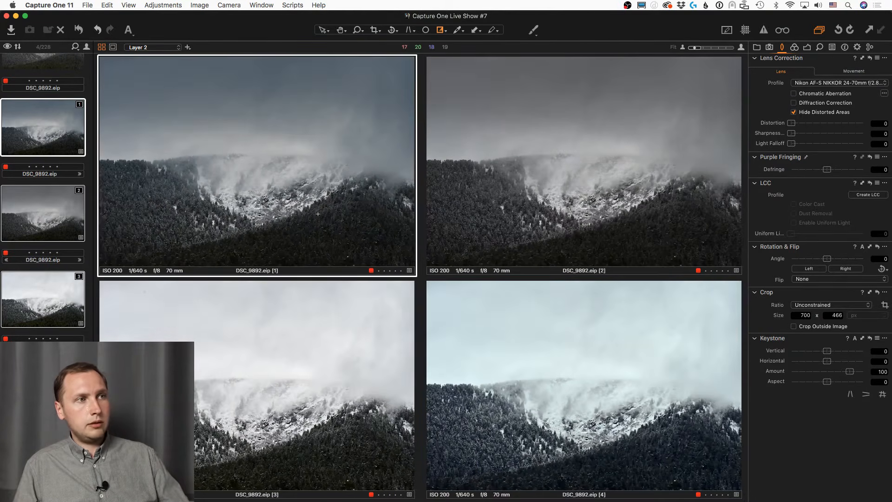
scroll(318, 214, up, 5)
scroll(318, 214, down, 5)
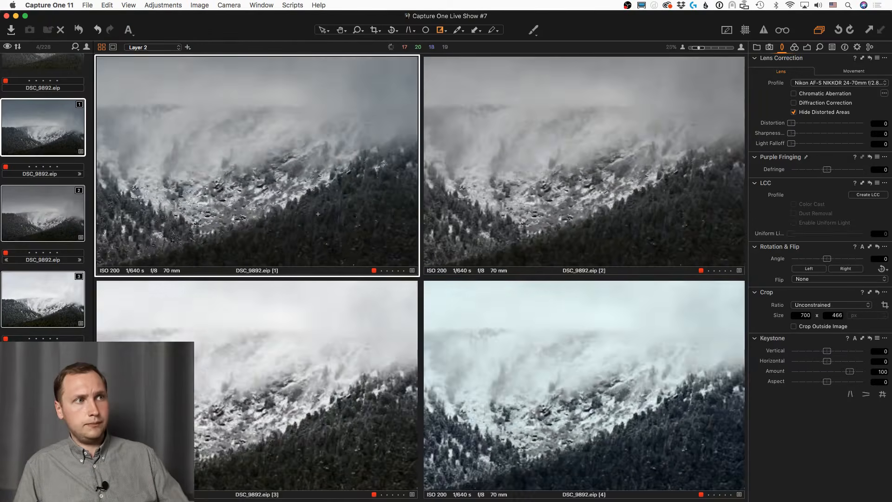
scroll(318, 213, up, 5)
scroll(318, 214, down, 5)
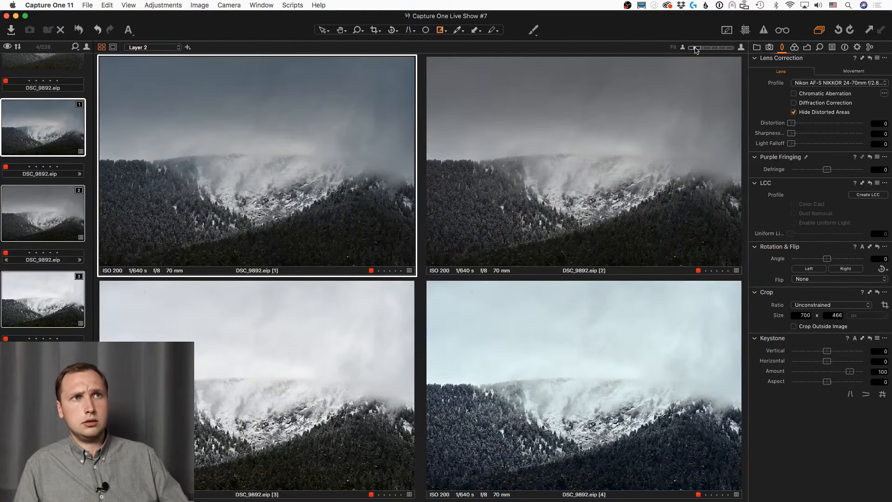
mouse_move(695, 47)
mouse_down()
mouse_move(713, 48)
mouse_move(687, 50)
mouse_up()
scroll(328, 193, up, 4)
scroll(328, 192, down, 4)
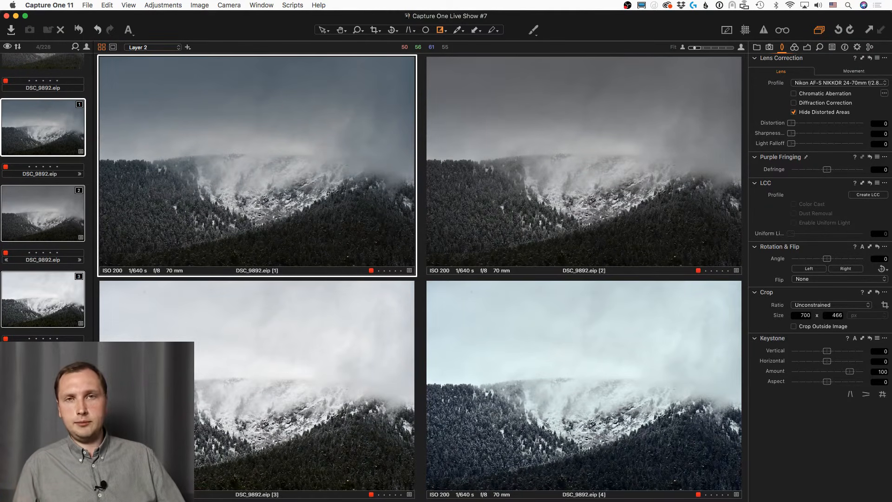
scroll(328, 193, up, 5)
scroll(329, 195, down, 5)
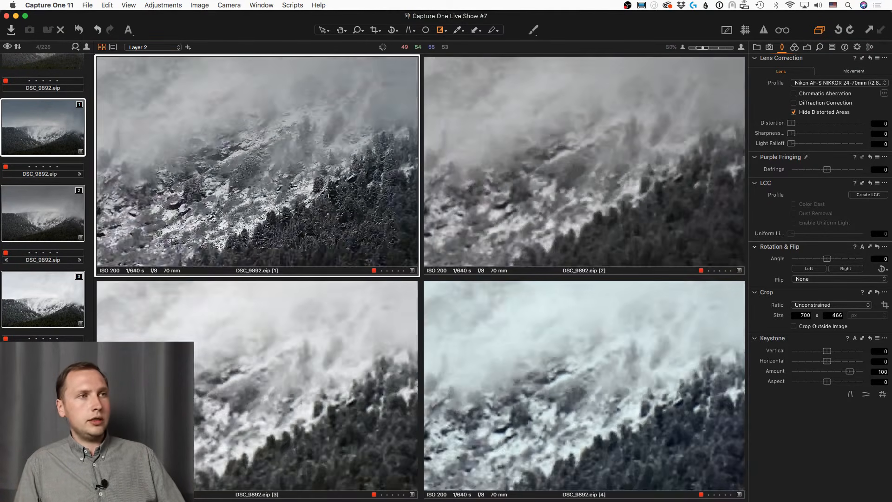
Step: Zoom all four variants to 50% and pan them together with the Pan tool to compare the slope and forest detail
scroll(329, 196, up, 4)
click(342, 30)
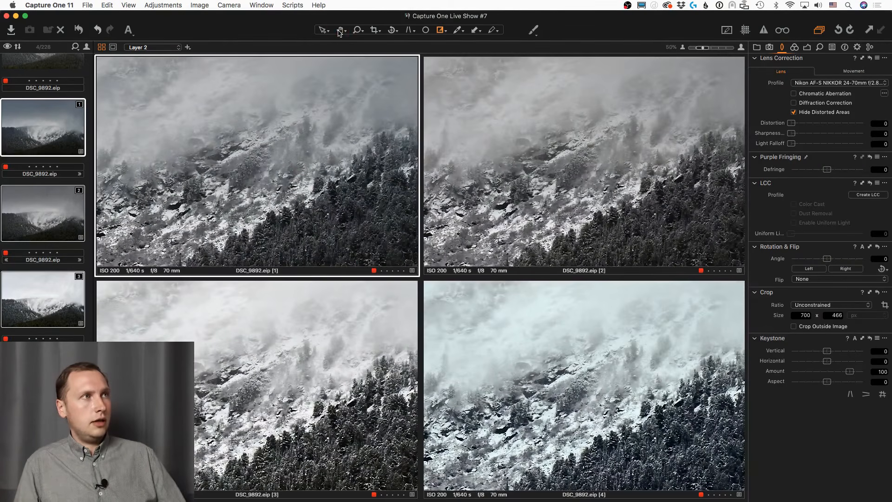
drag(303, 187, 325, 128)
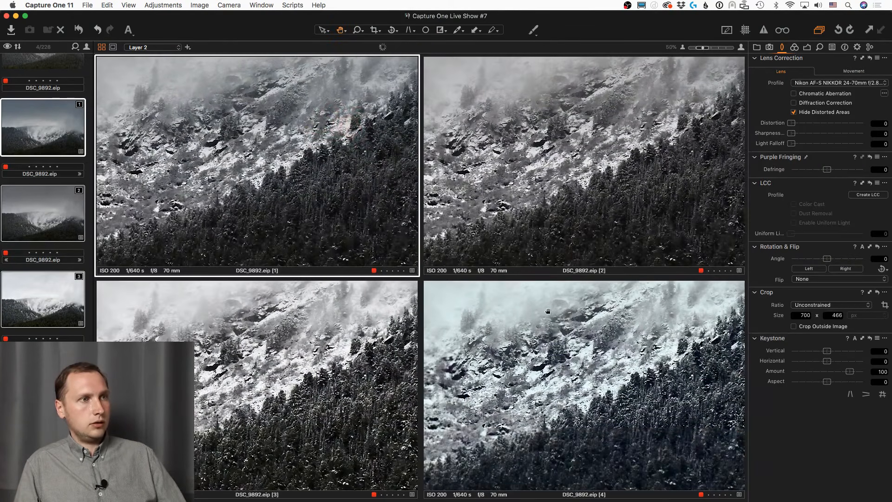
drag(555, 388, 554, 444)
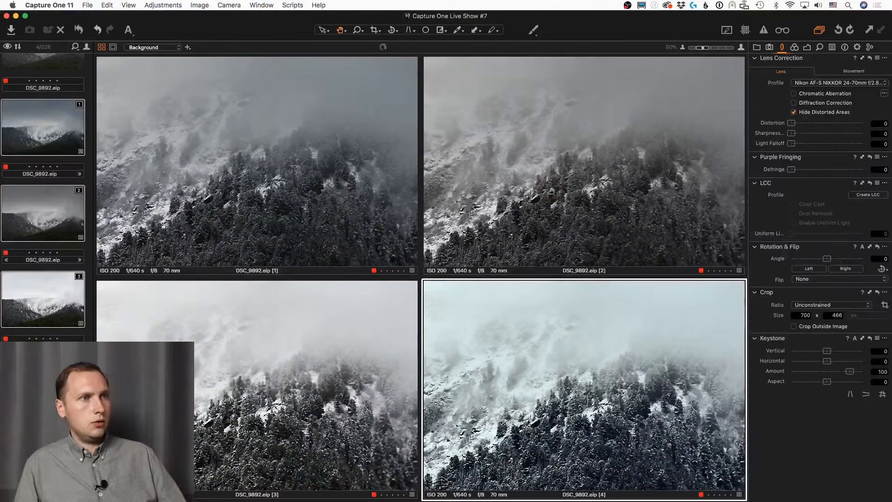
drag(584, 208, 618, 140)
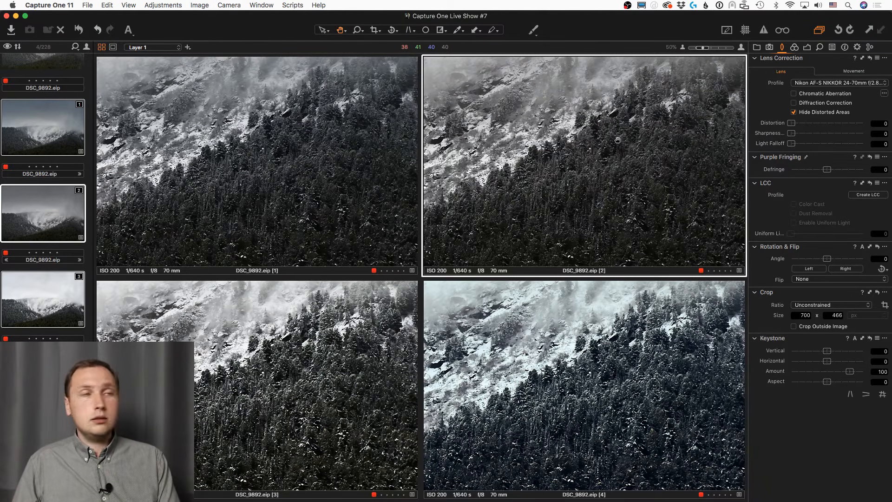
Step: Select the original DSC_9892.eip, then review the originals export settings and sub folder tokens for the All images album without exporting
click(63, 63)
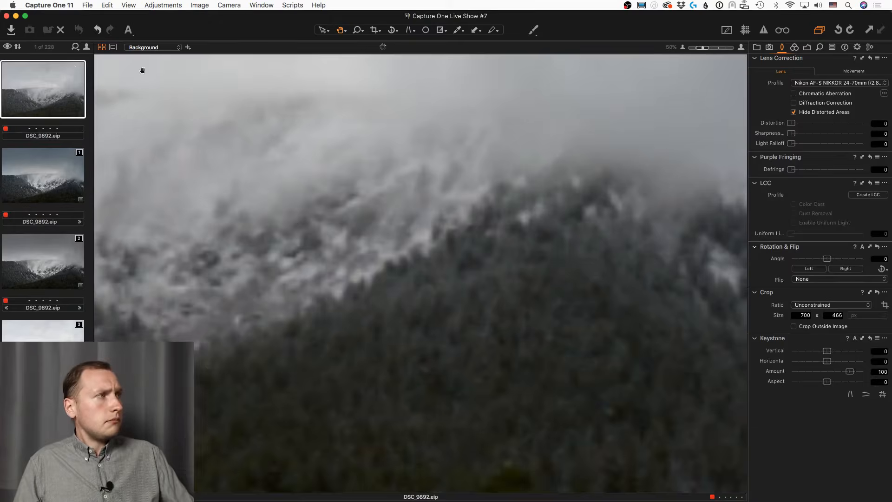
click(758, 48)
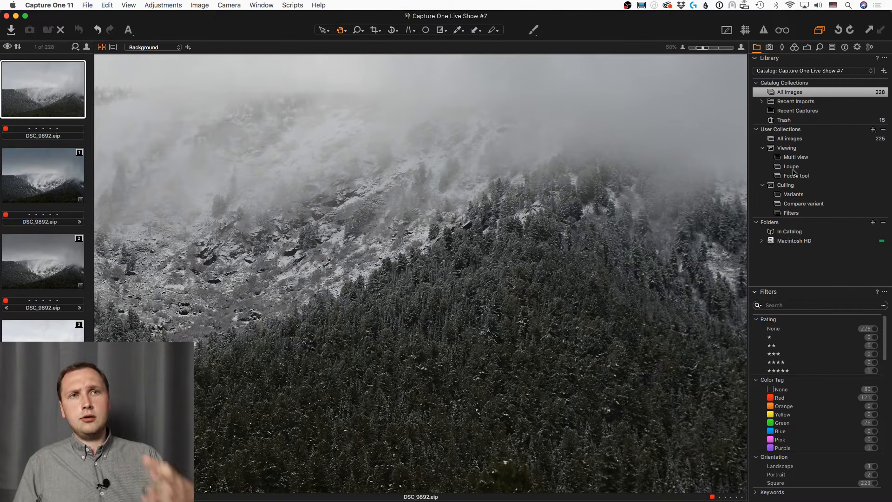
right_click(797, 141)
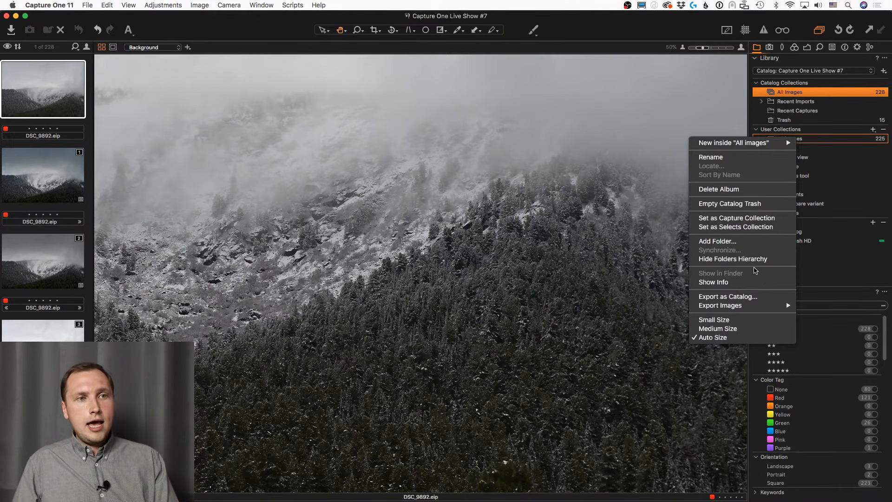
mouse_move(763, 307)
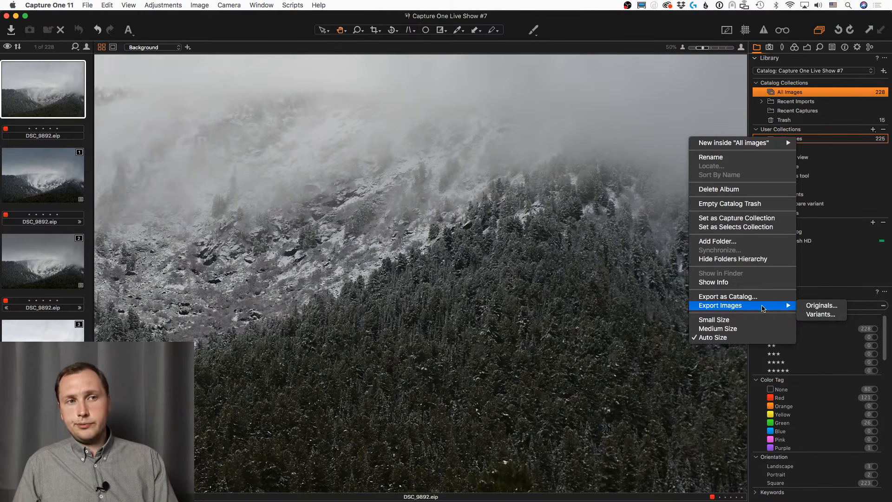
click(842, 308)
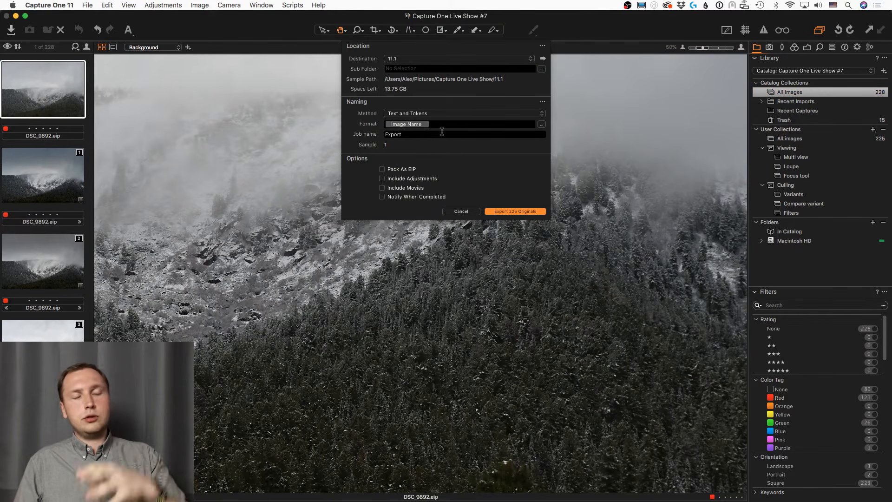
click(542, 69)
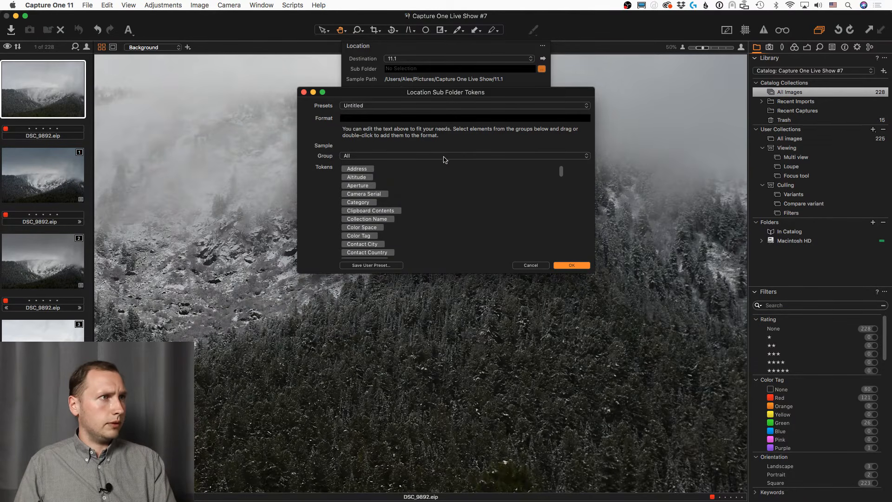
click(531, 265)
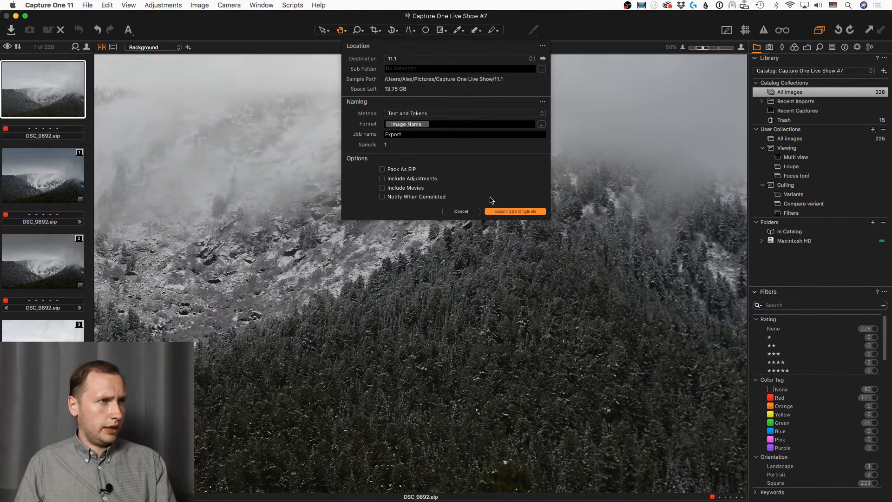
click(462, 211)
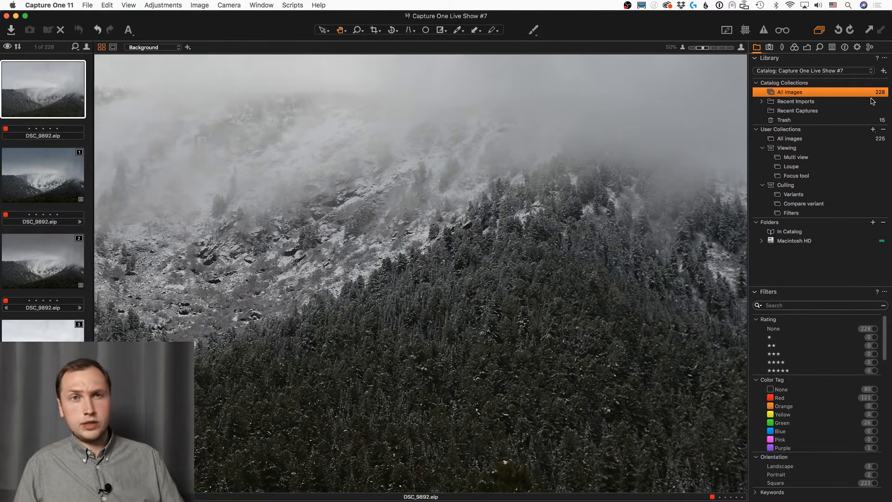
Step: Create a new album named Export in the user collections
click(874, 129)
click(836, 132)
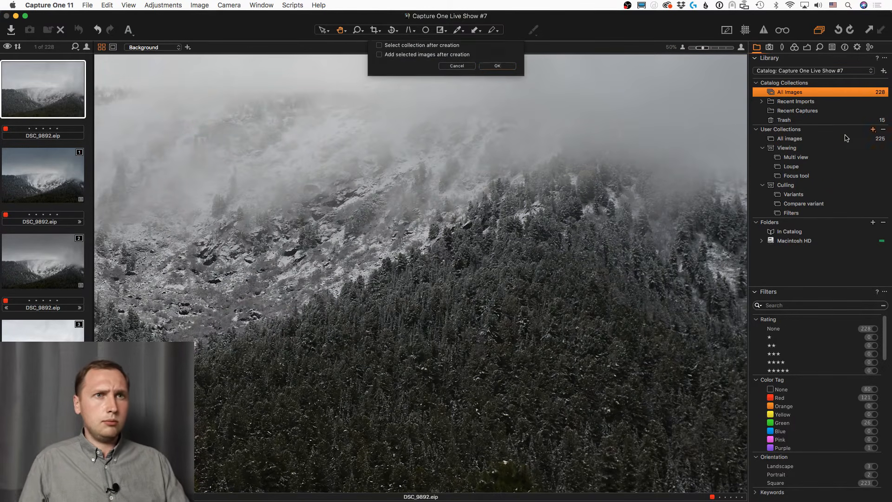
text(Export)
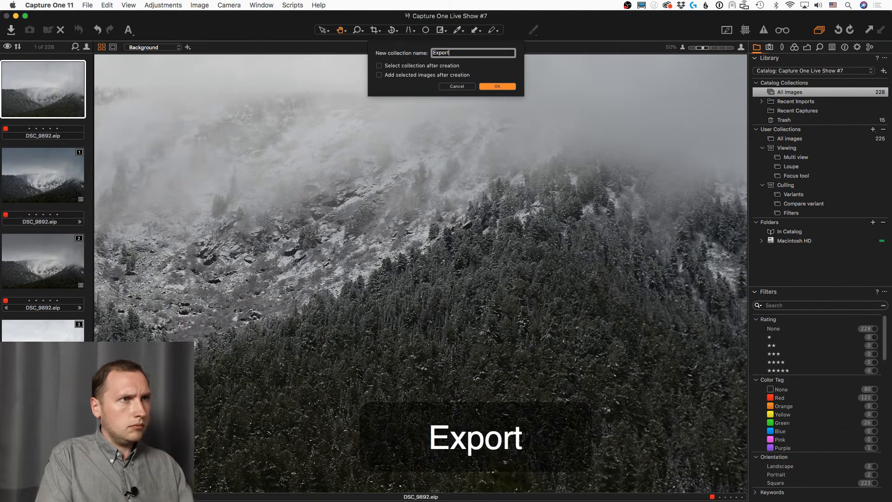
key(Return)
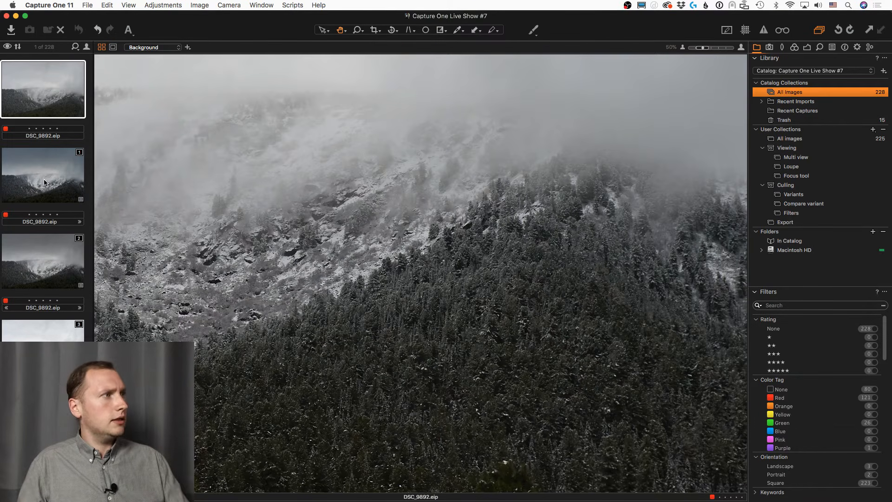
Step: Select the first eight images, from the original DSC_9892.eip through DSC_9997.eip, and add them to the Export album
scroll(44, 186, down, 5)
shift+click(43, 457)
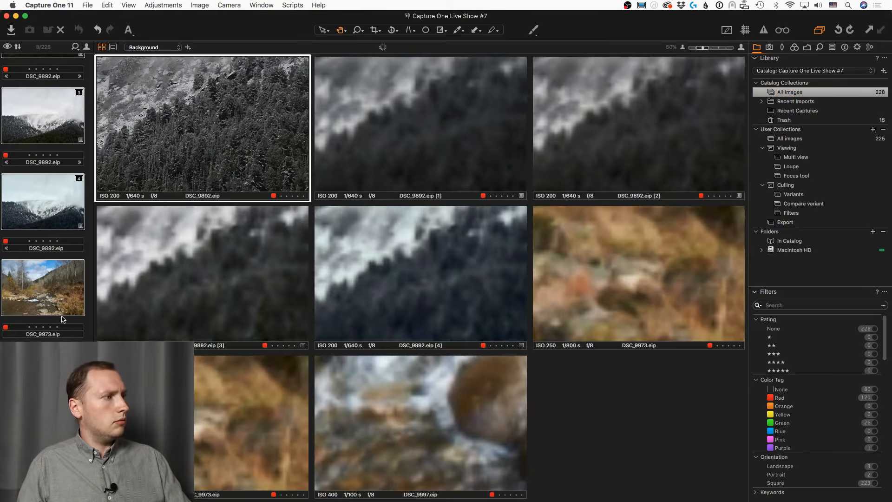
drag(57, 298, 787, 226)
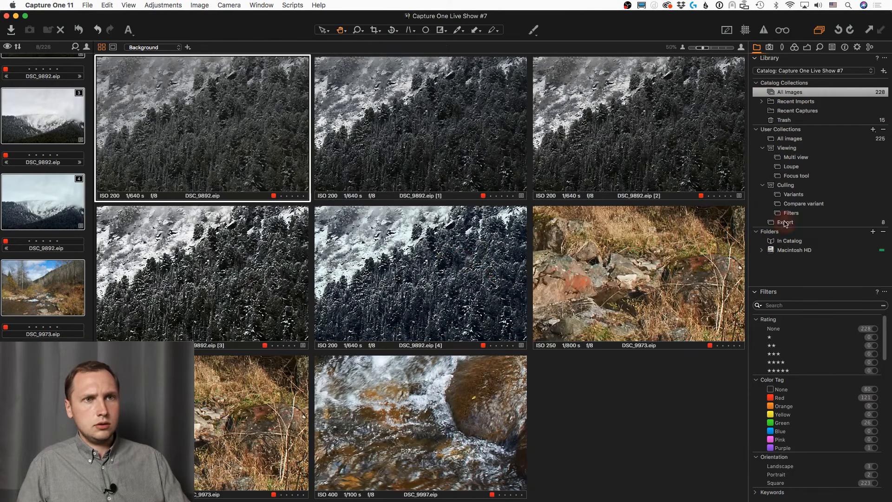
Step: Display the Export album's contents and bring up its choices for exporting images as originals or variants
click(820, 223)
right_click(821, 225)
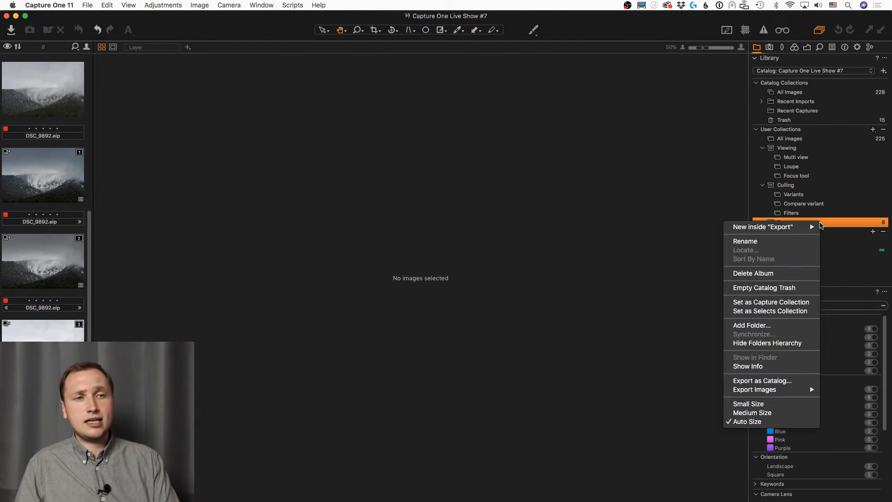
mouse_move(790, 389)
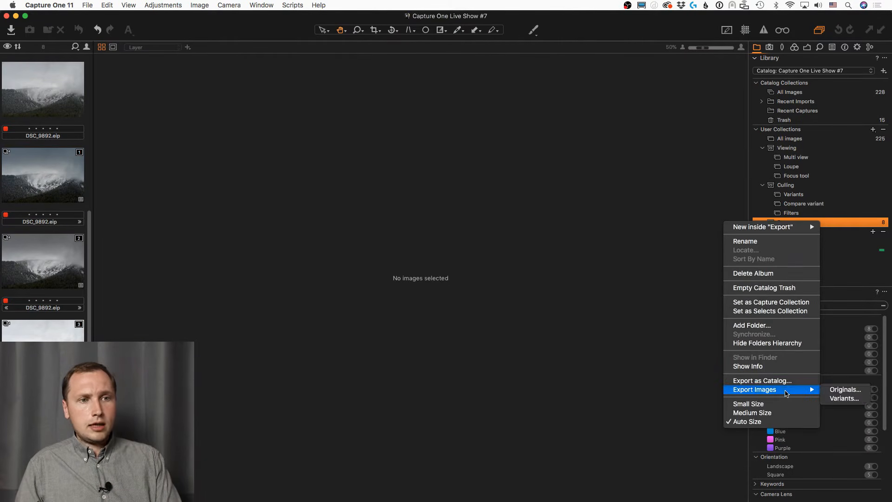
Step: Select all images in the Export album and export their originals to the 11.1 folder
click(841, 390)
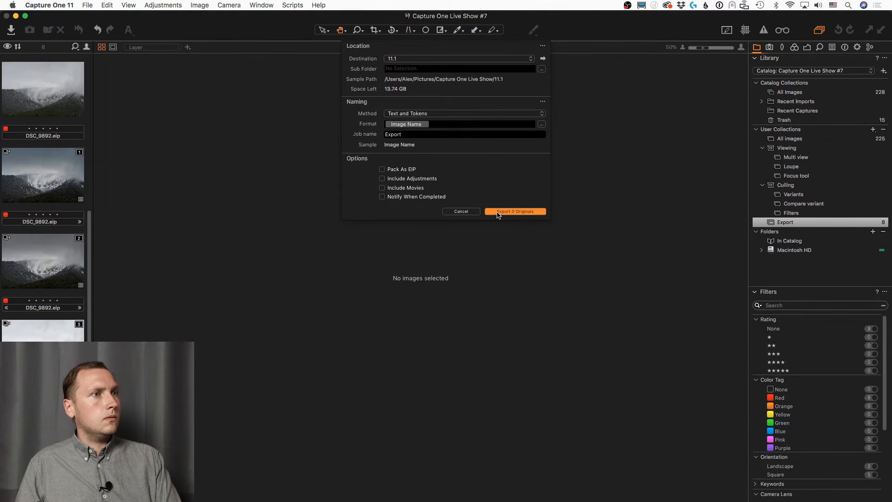
click(445, 212)
click(47, 165)
key(super+a)
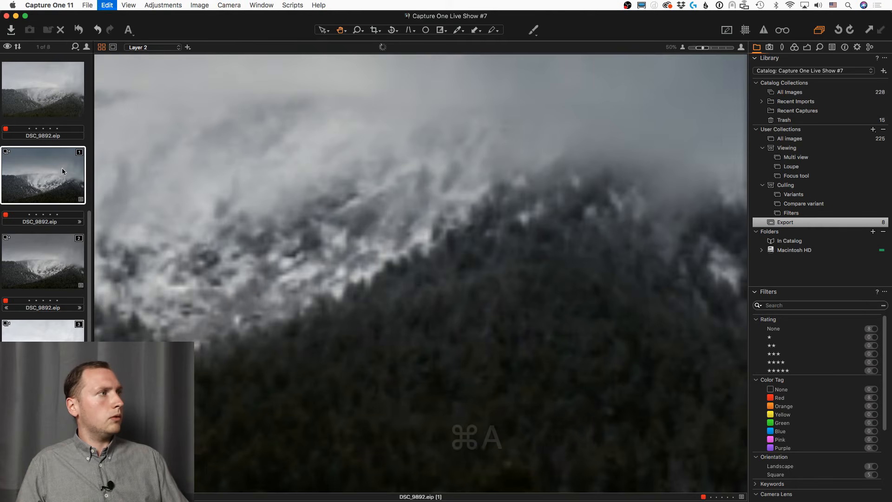
right_click(823, 223)
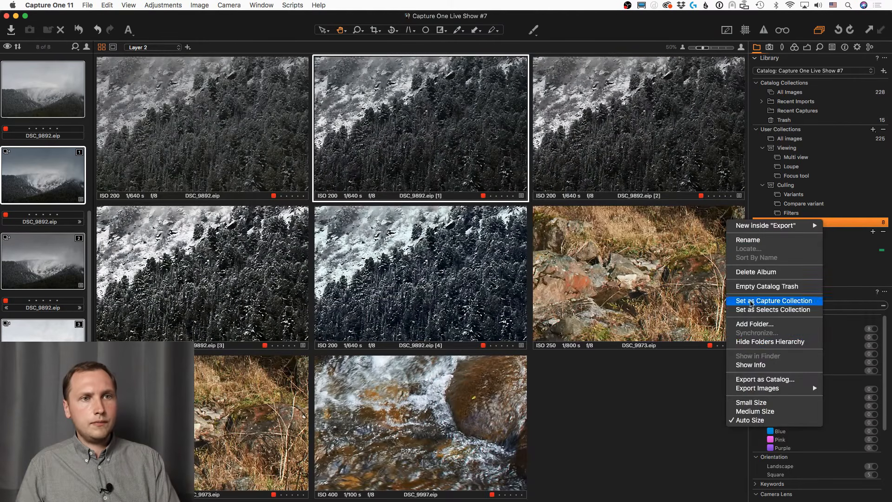
mouse_move(760, 388)
click(843, 388)
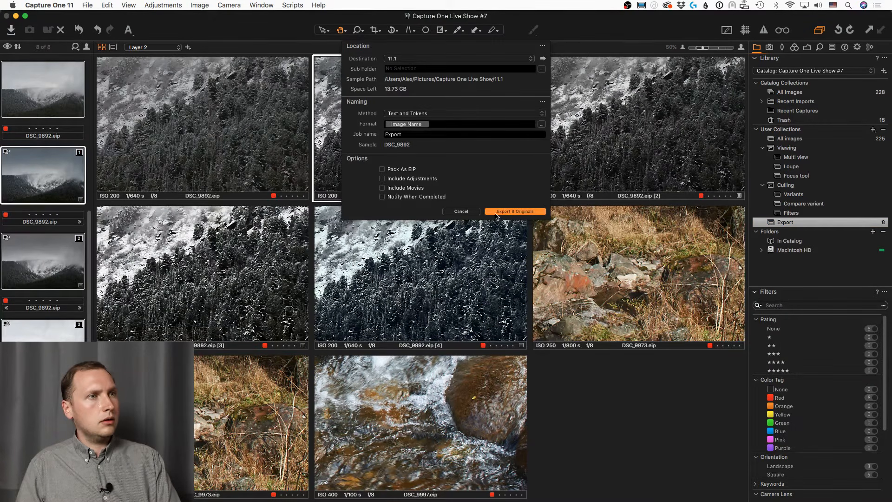
click(502, 212)
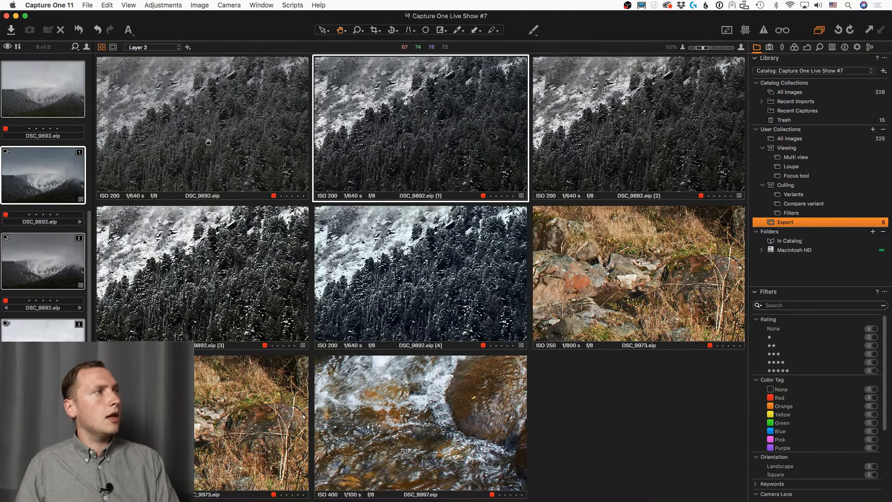
Step: Switch to Finder and check the exported files in the 11.1 folder inside Capture One Live Show
click(21, 38)
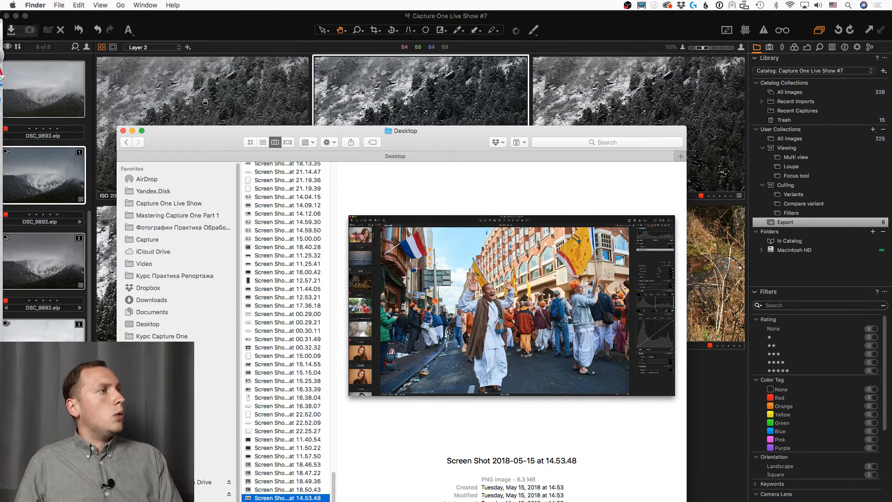
click(179, 204)
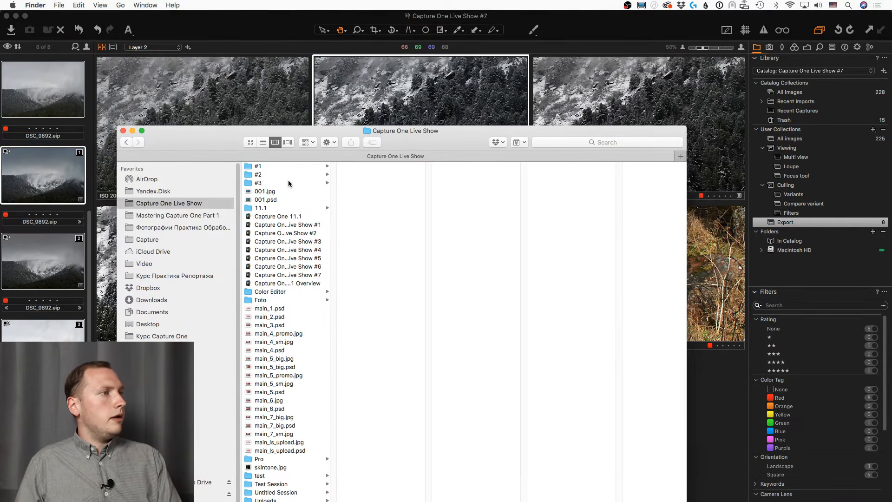
drag(229, 132, 239, 56)
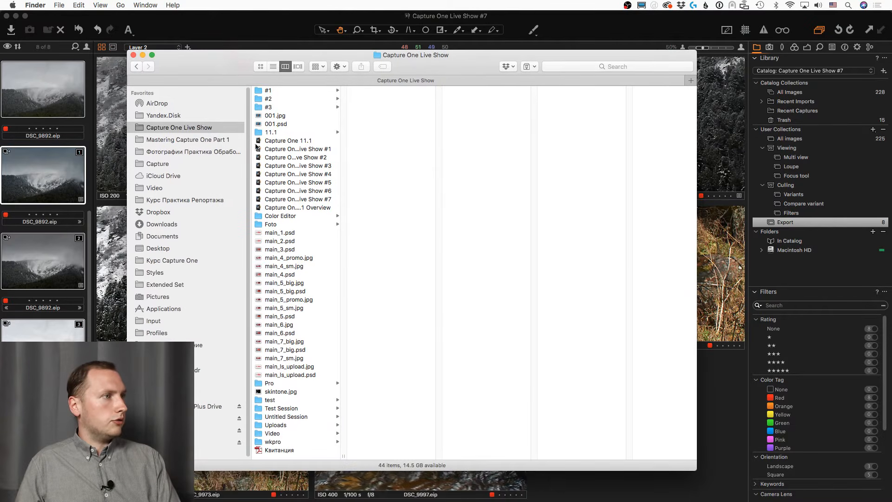
click(275, 132)
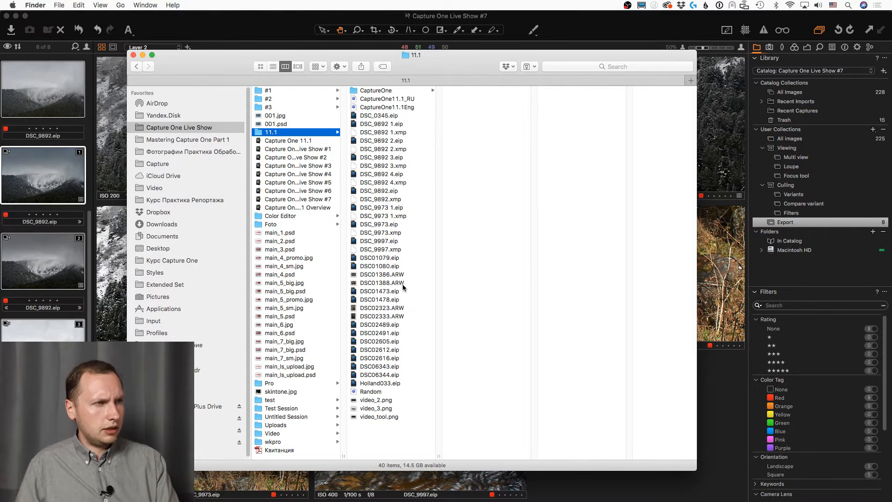
Step: In Capture One, export the Export album's originals to a new folder named Export inside Capture One Live Show
click(804, 264)
right_click(797, 222)
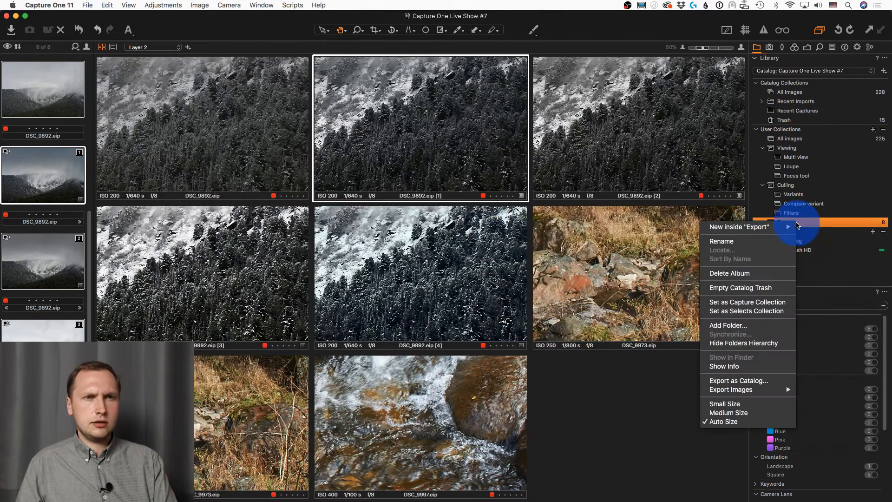
mouse_move(755, 389)
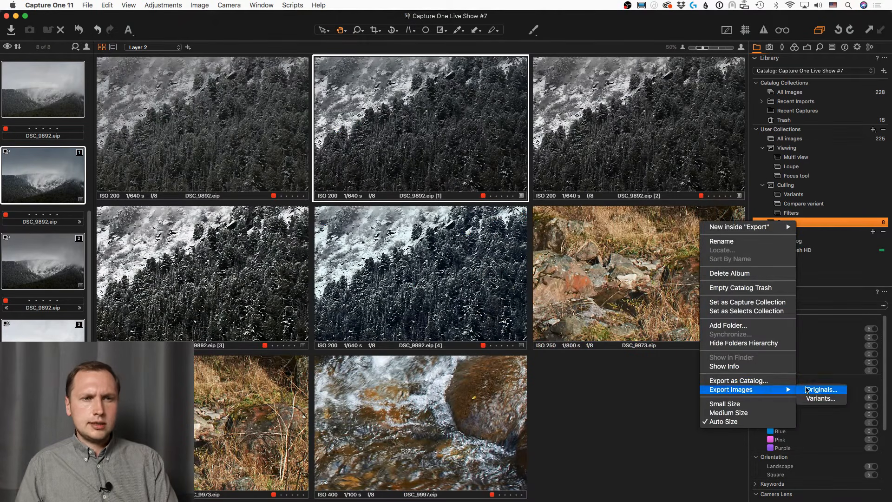
click(812, 390)
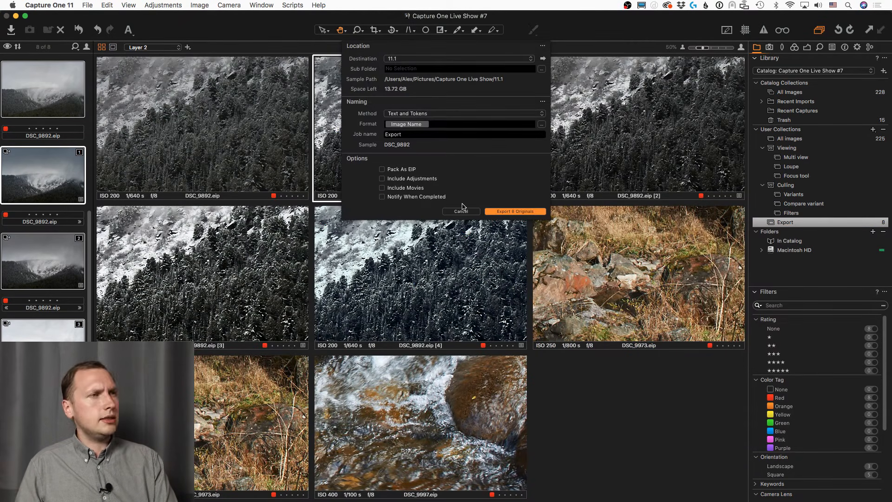
click(431, 59)
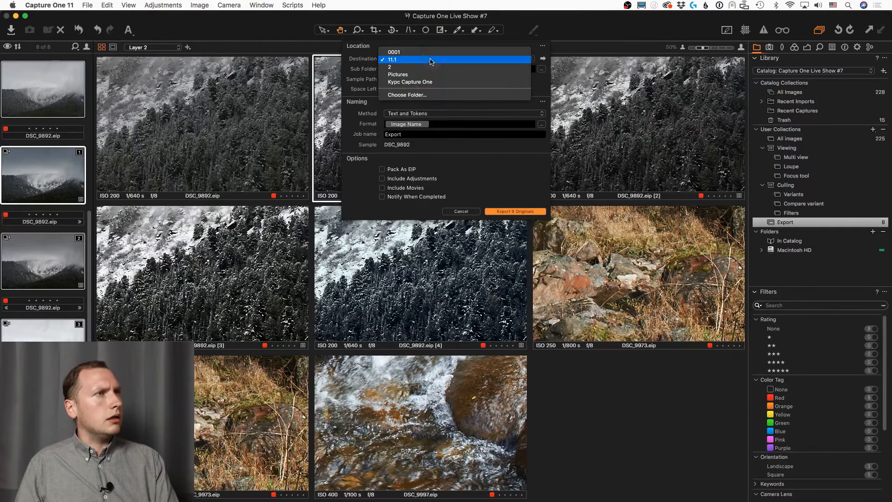
click(410, 96)
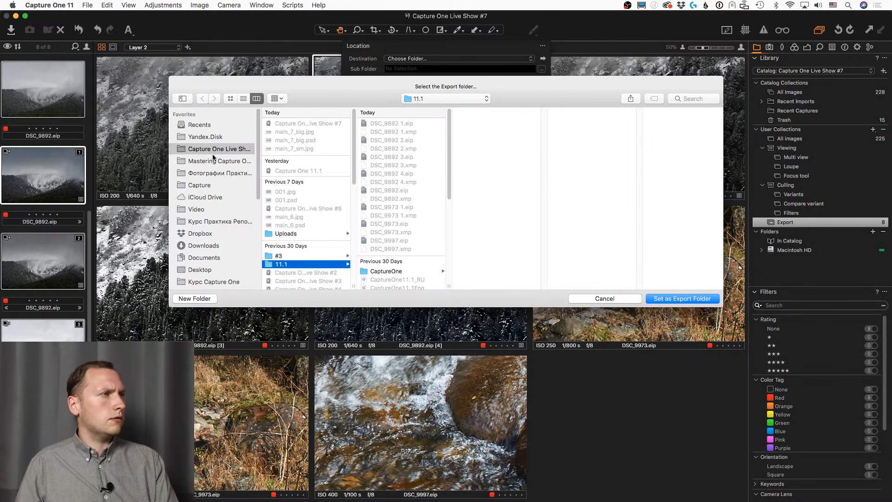
click(213, 149)
click(200, 297)
text(E)
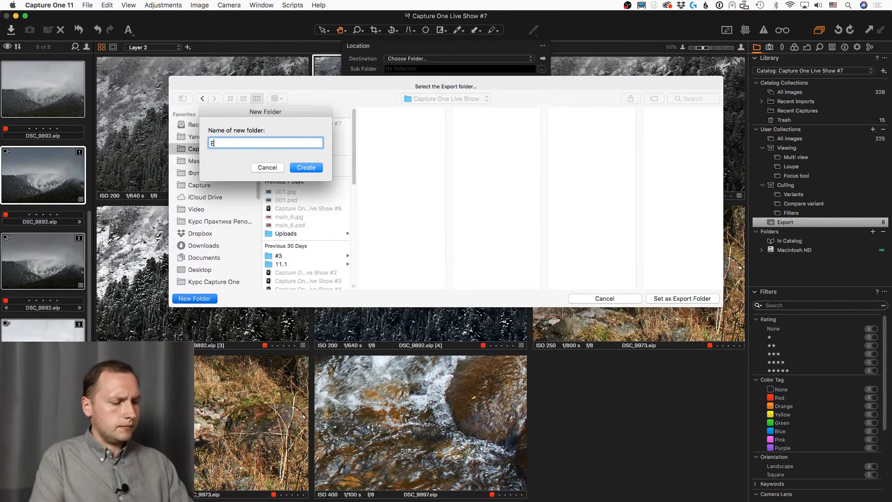
text(xport)
key(Return)
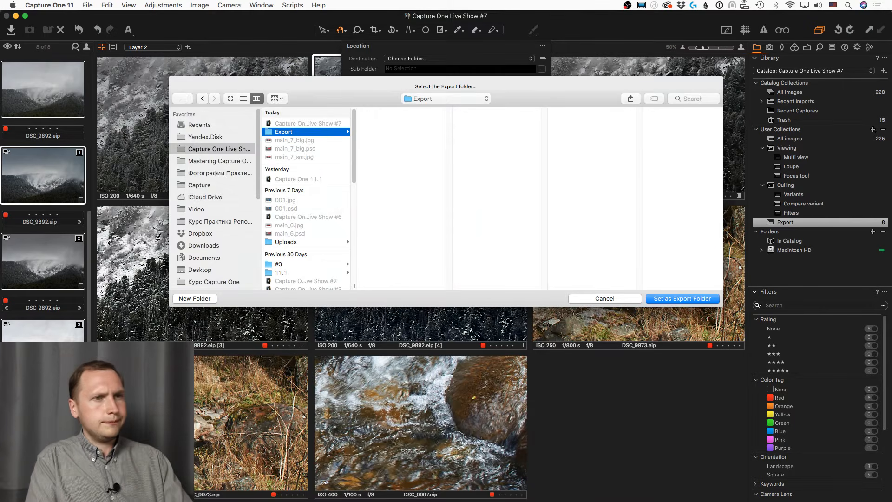
key(Return)
click(533, 212)
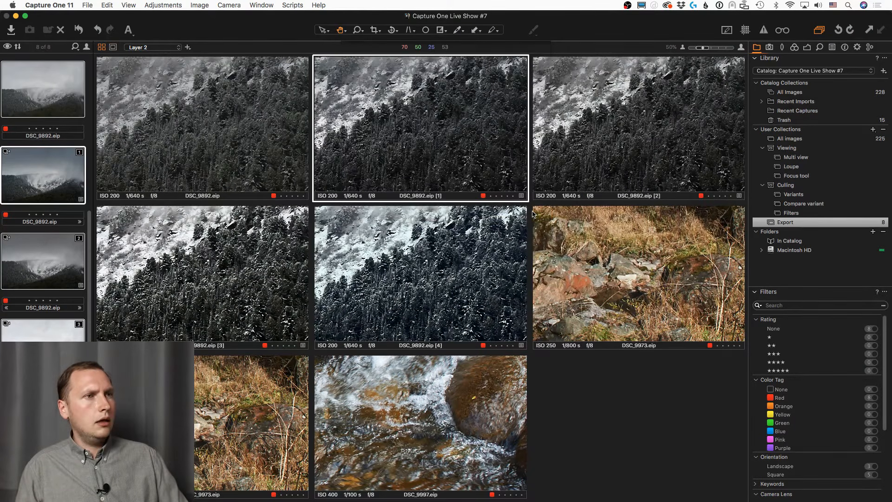
Step: Check the contents of the new Export folder in Finder and return to Capture One
click(21, 16)
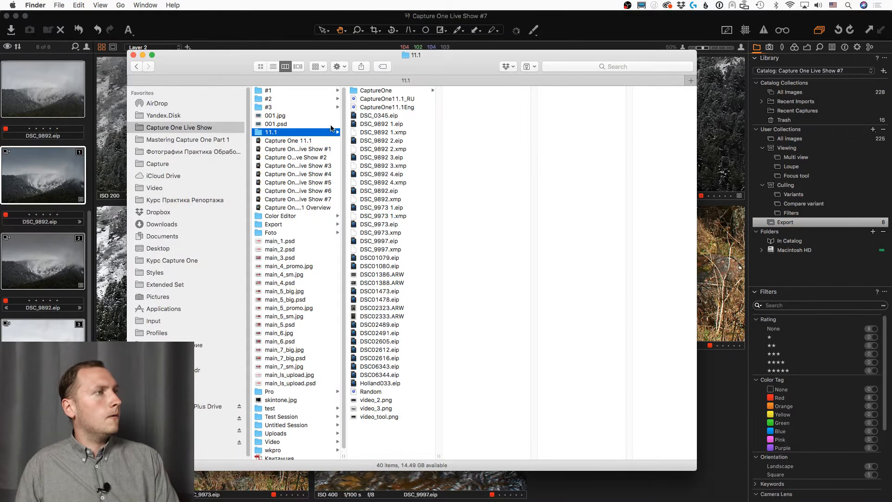
click(299, 225)
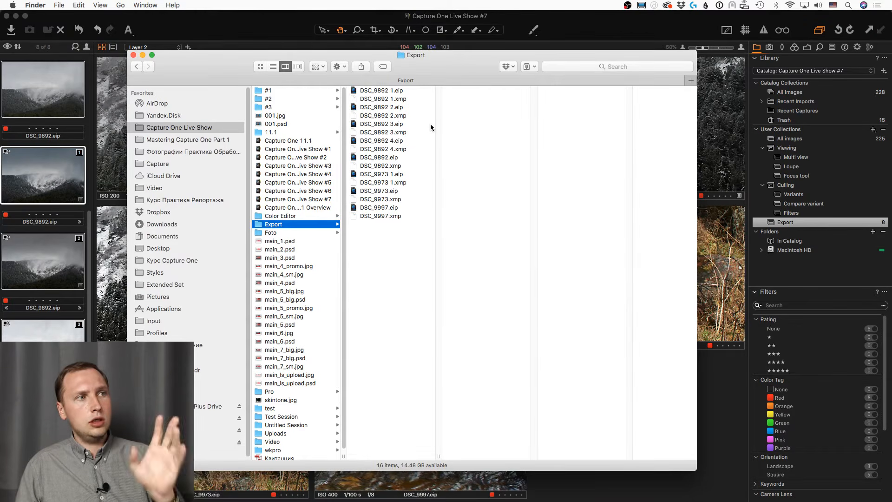
key(super+Tab)
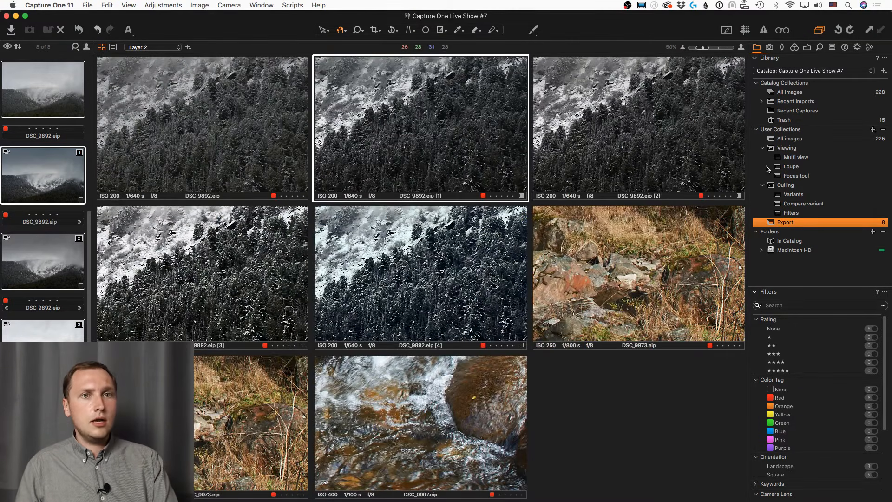
Step: Create a new session named Export from the Blank template, opened in a new window
click(88, 5)
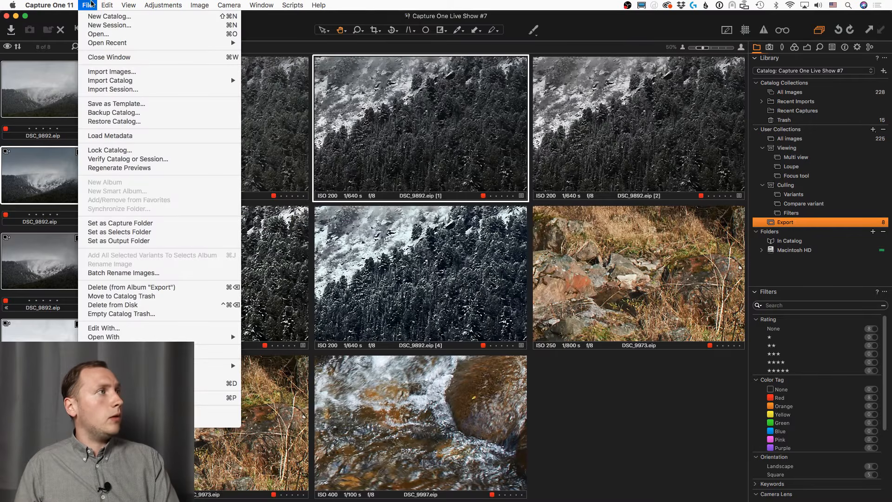
click(101, 26)
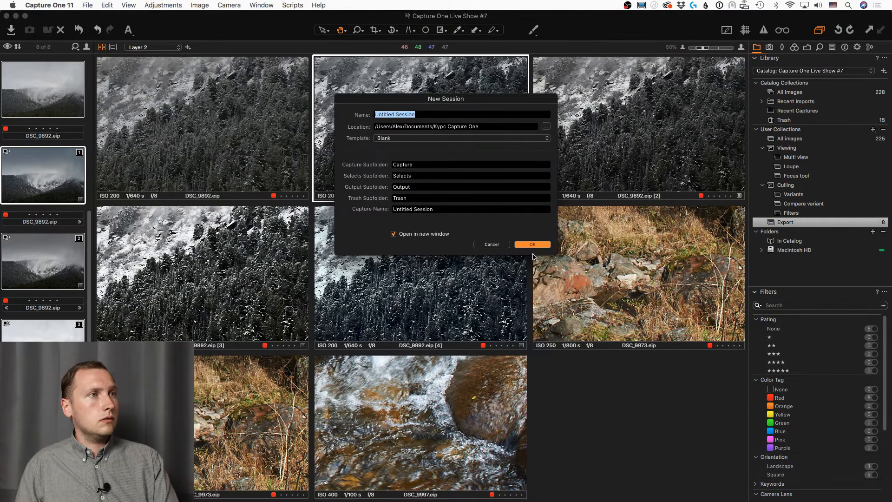
key(Return)
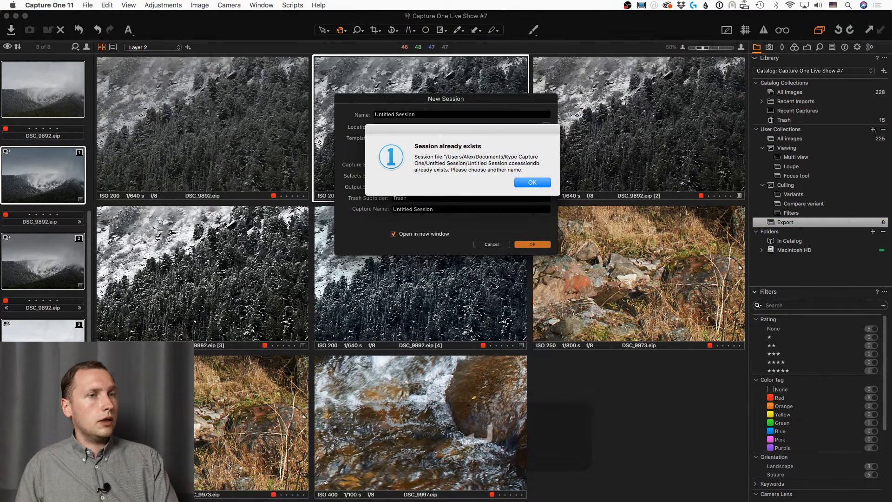
click(533, 182)
text(Expo)
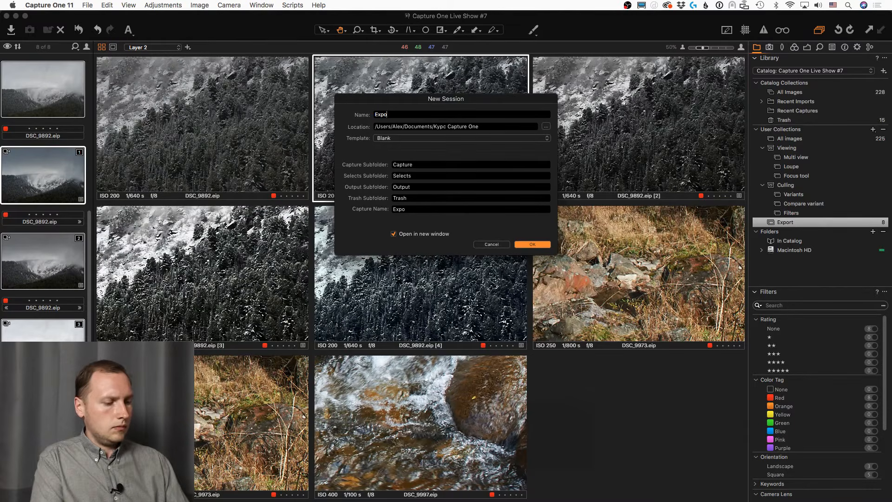
text(rt)
key(Return)
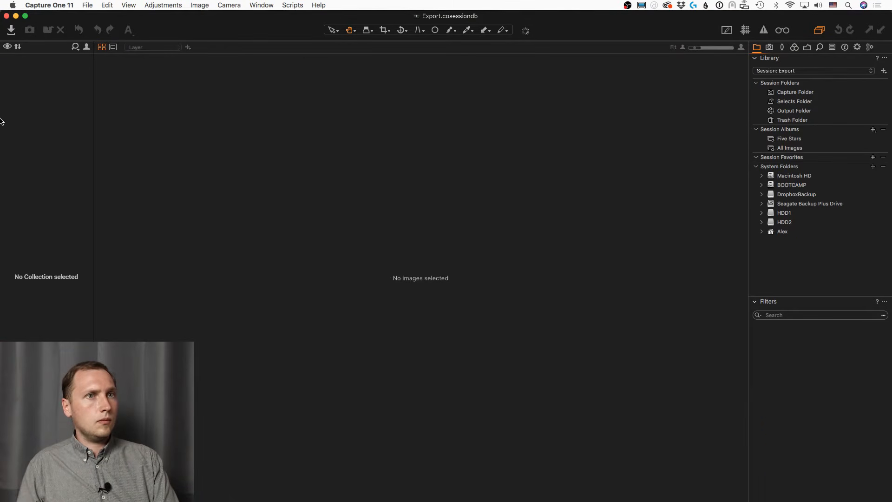
Step: Add the Export folder from Finder to the session's favorites and open it
mouse_move(1, 119)
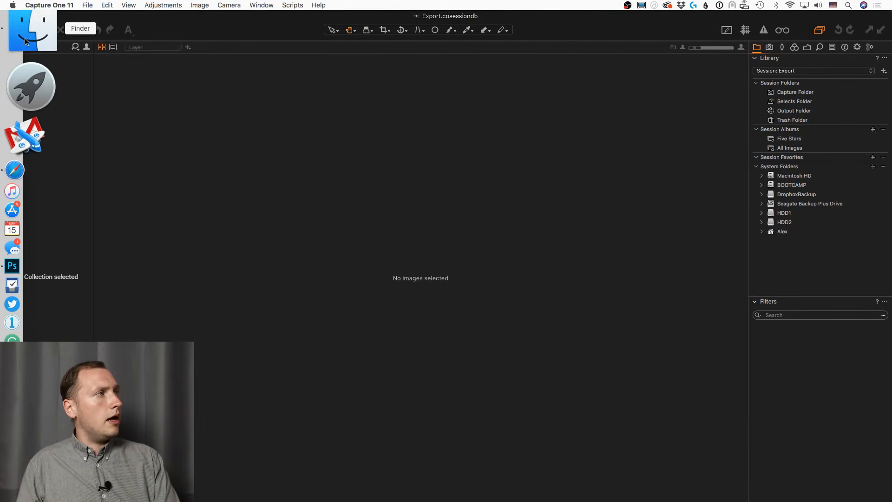
click(26, 41)
drag(274, 226, 757, 154)
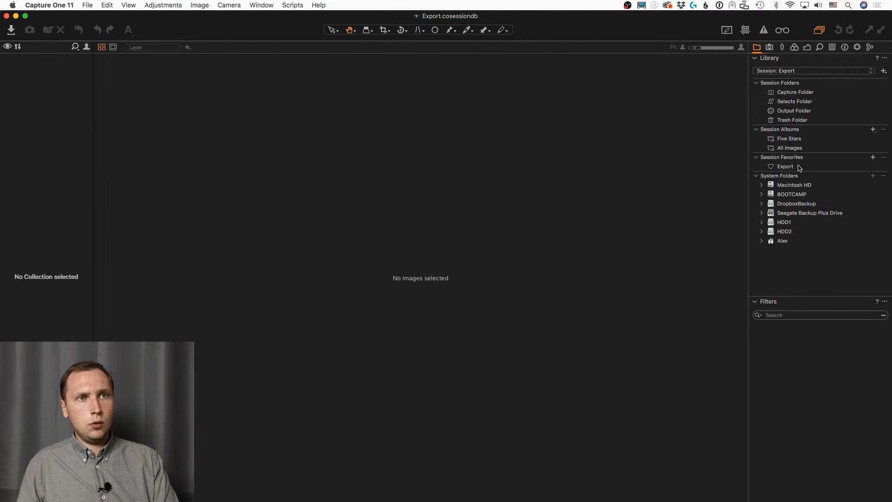
click(799, 168)
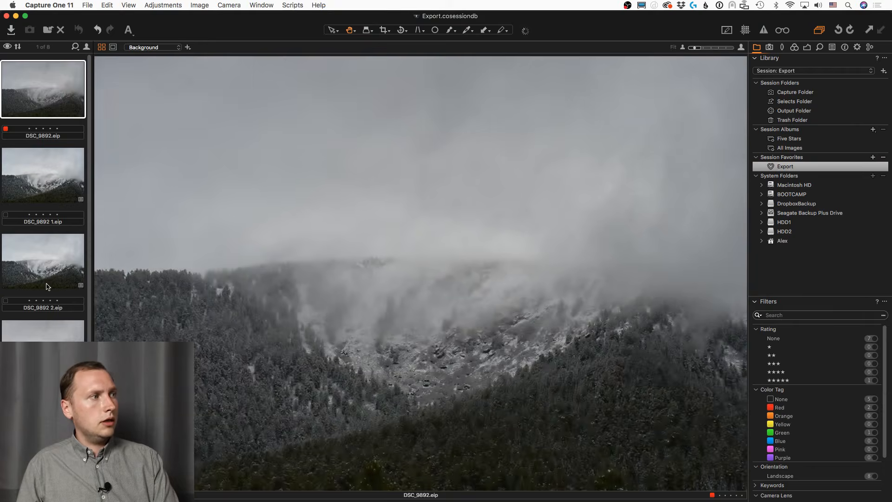
Step: Browse the exported images in the session and compare their exposure tool settings and layers with the original DSC_9892.eip
key(Down)
key(Down)
key(Down)
key(Up)
key(Up)
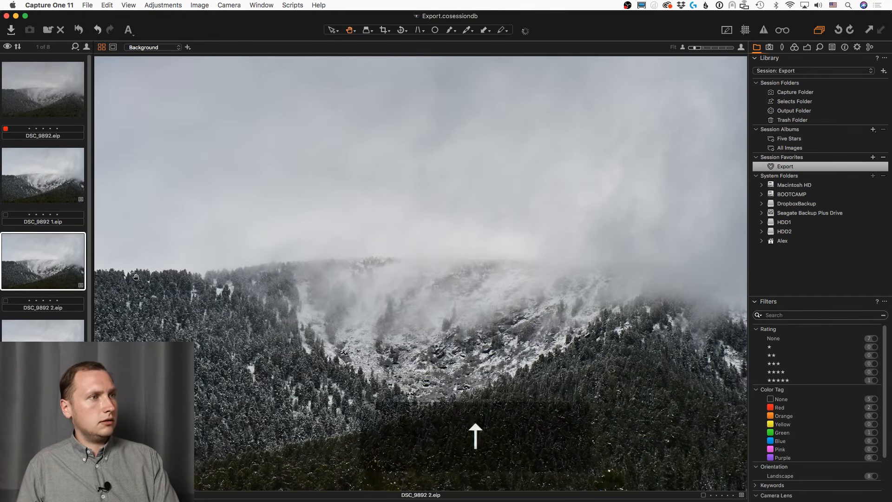
click(807, 47)
key(Down)
key(Down)
key(Down)
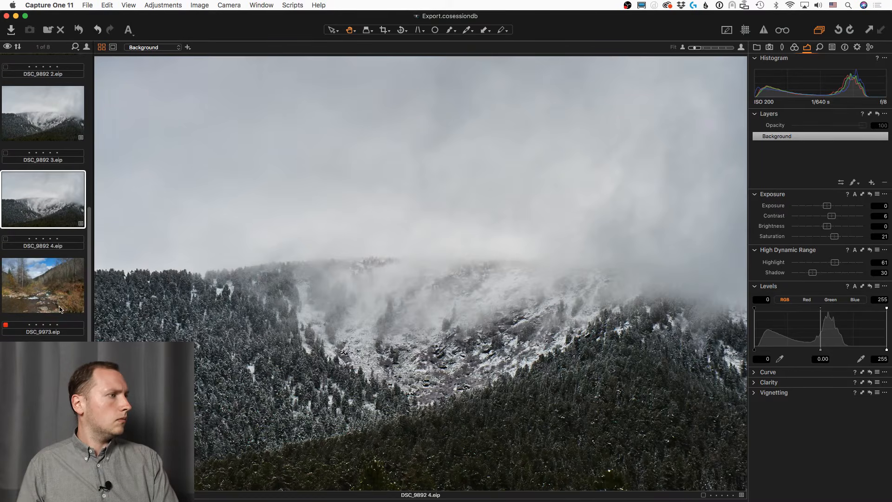
key(Down)
key(Down)
key(Up)
key(Up)
key(Up)
key(Up)
key(Up)
key(Up)
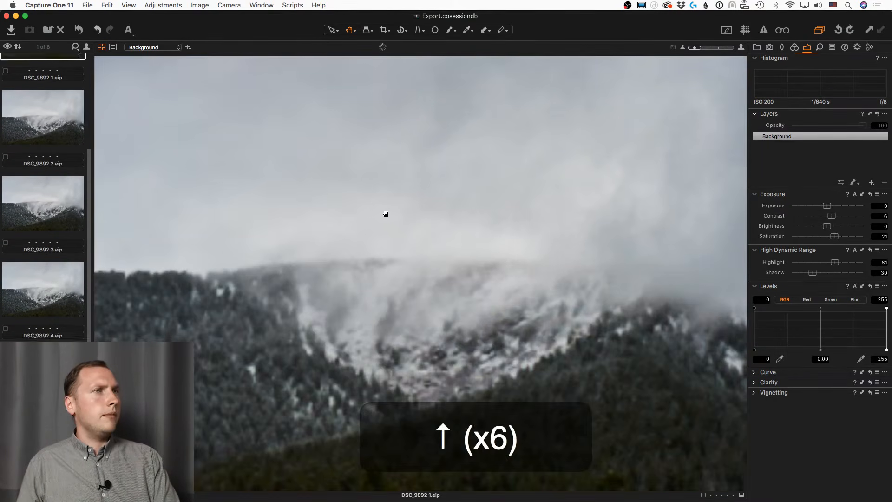
key(Up)
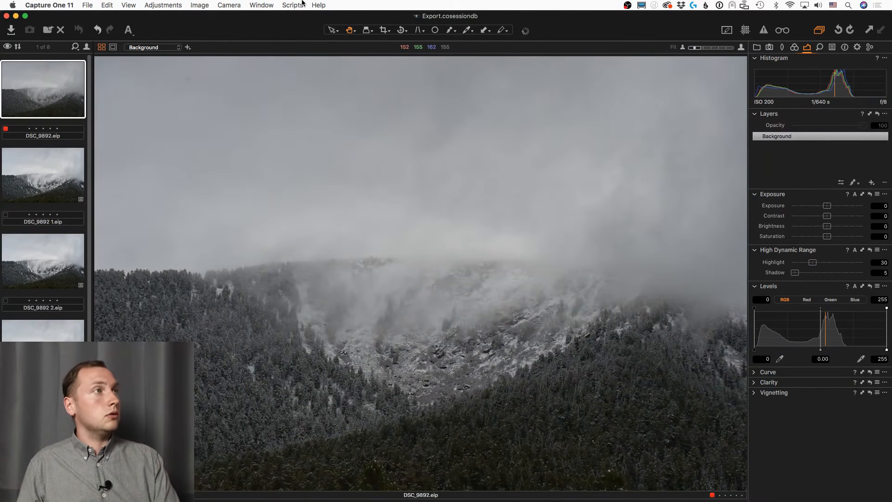
Step: In the Capture One Live Show #7 catalog, set up an originals export of the Export album with adjustments included
click(262, 5)
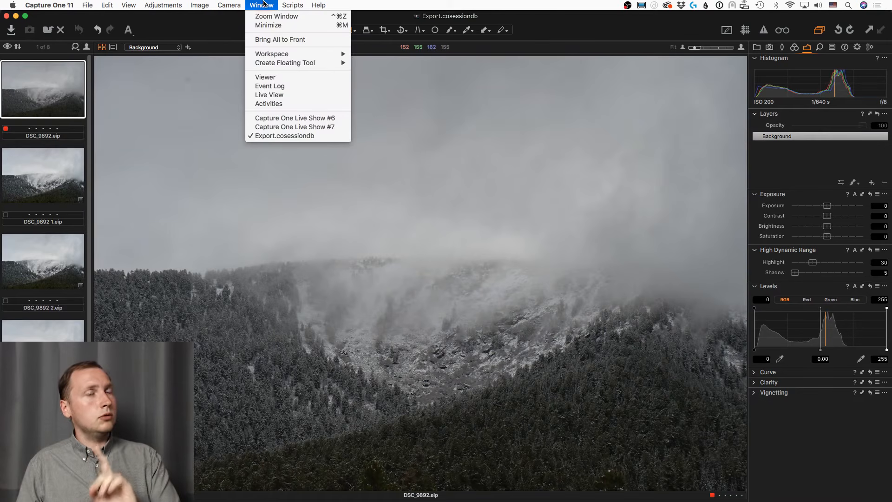
click(274, 127)
right_click(805, 223)
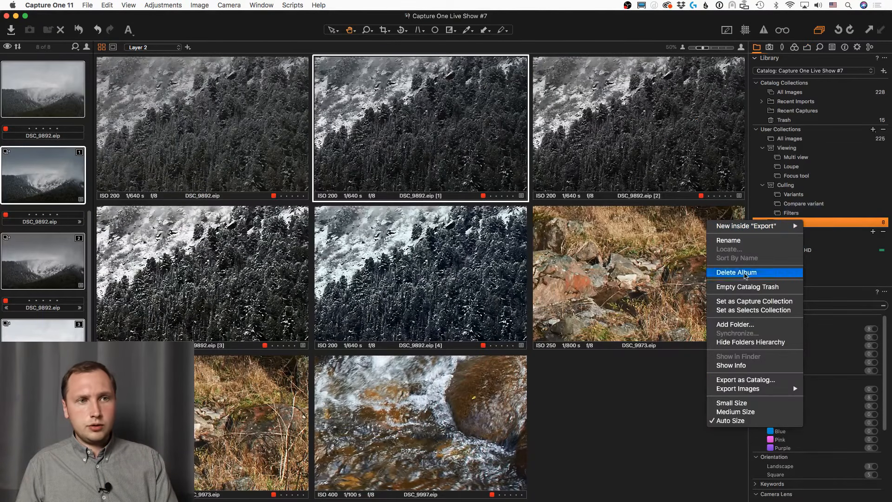
mouse_move(746, 387)
click(824, 389)
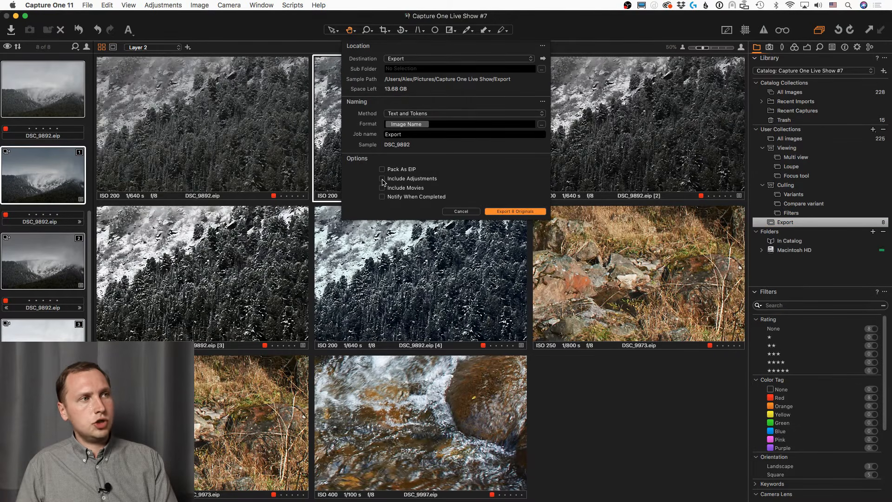
click(382, 179)
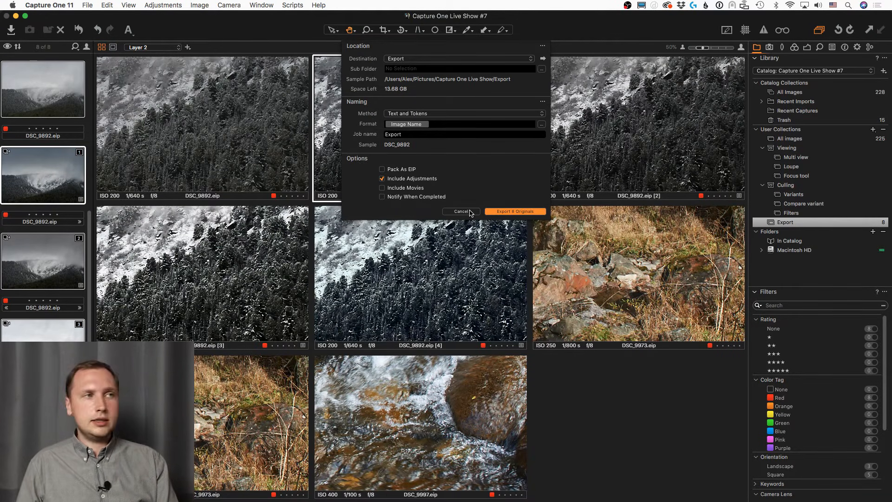
Step: Create a new folder named 2 inside the Export folder, set it as the destination, and export the originals
click(445, 59)
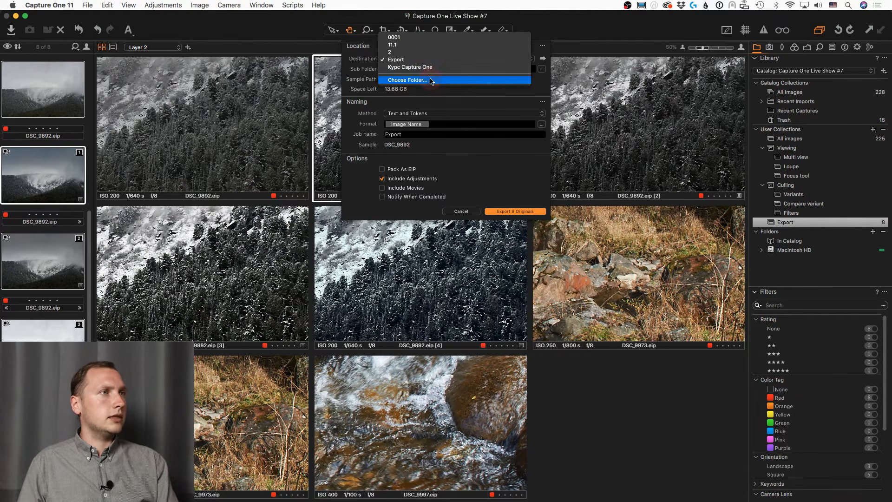
click(431, 80)
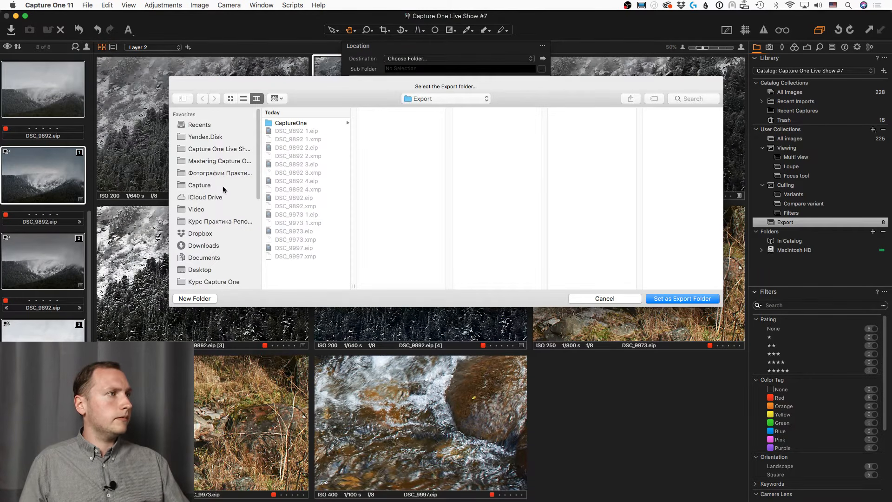
click(230, 149)
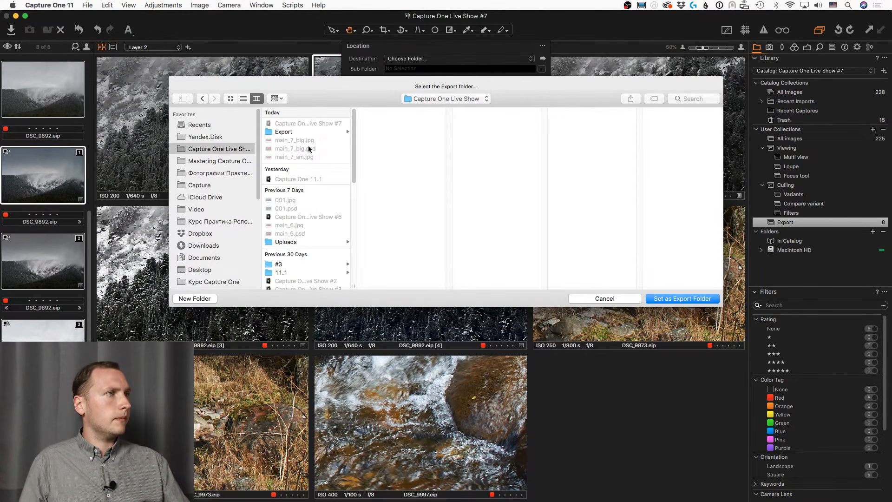
click(289, 132)
click(194, 299)
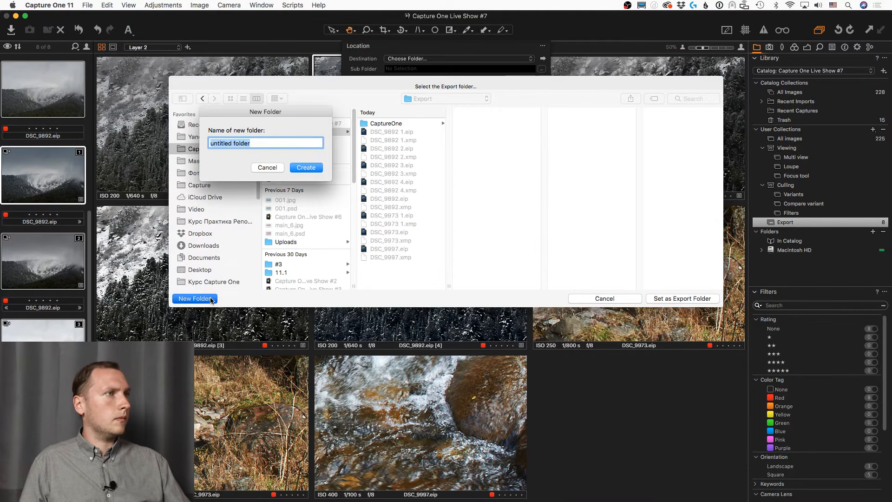
text(2)
key(Return)
key(Return)
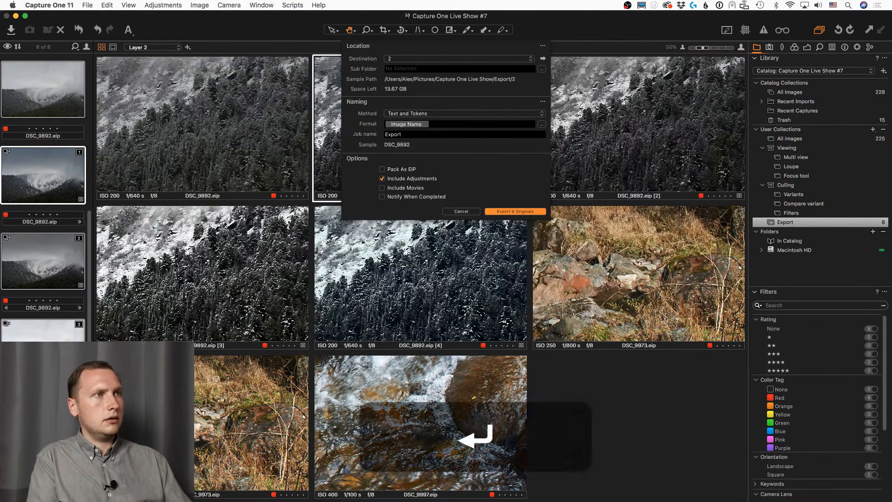
key(Return)
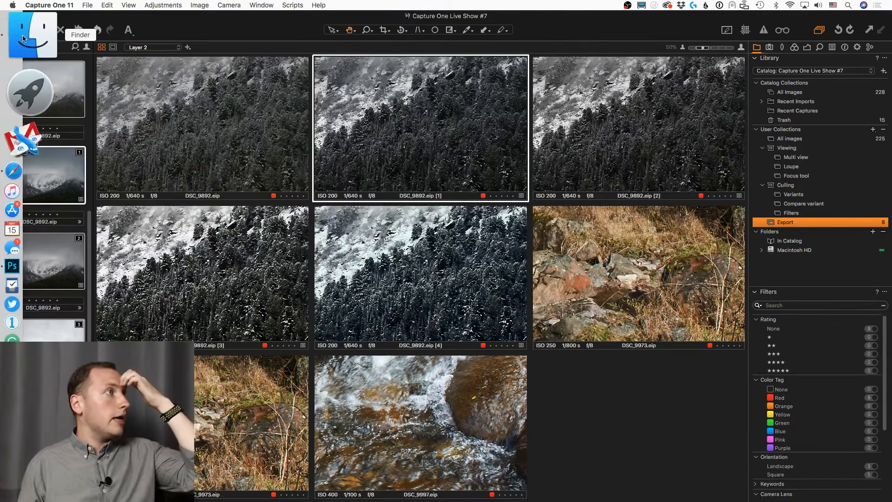
Step: Check the contents of the exported folder 2 in Finder and return to Capture One
click(11, 35)
click(375, 90)
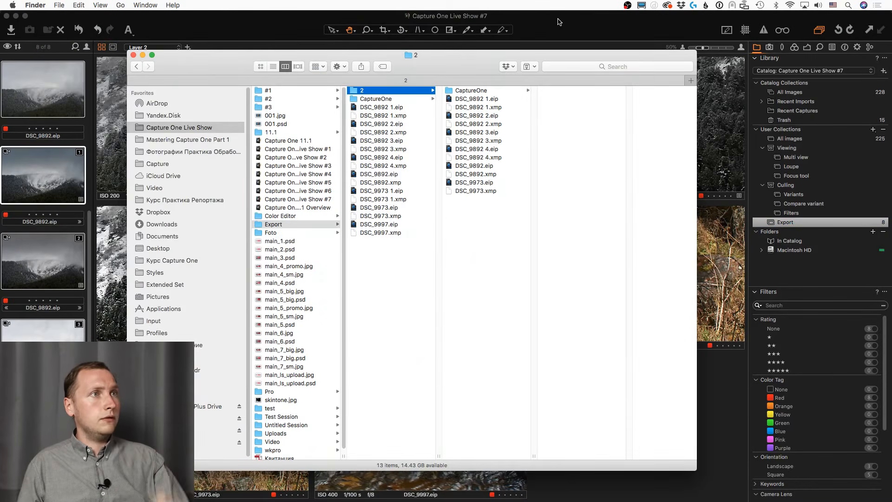
click(549, 23)
Step: Switch to the Export session window and remove the Export folder from the session favorites
click(292, 4)
mouse_move(265, 3)
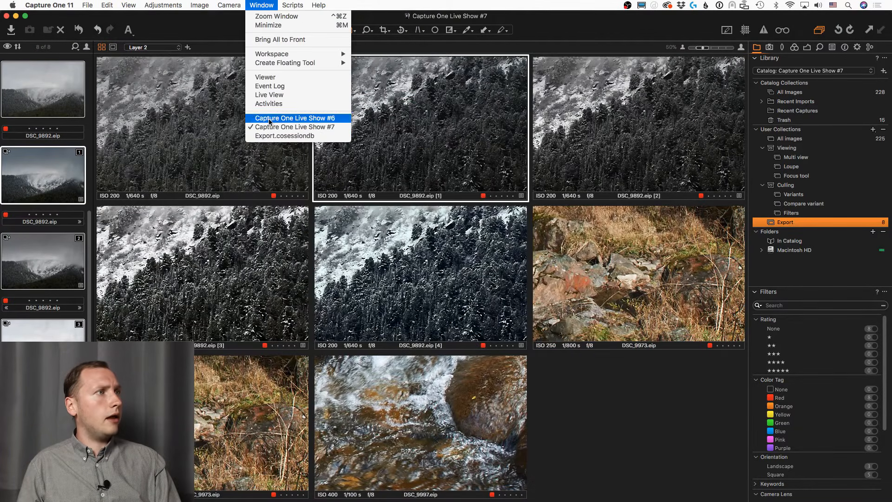
click(284, 136)
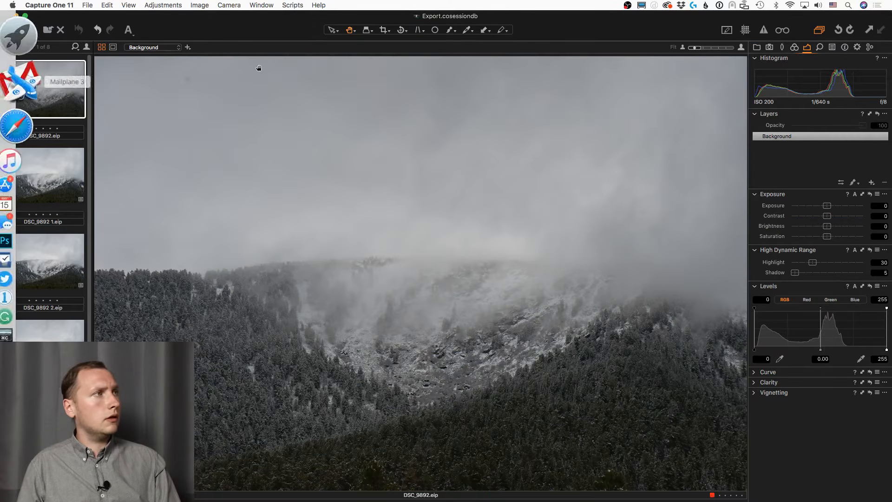
click(757, 48)
mouse_move(1, 61)
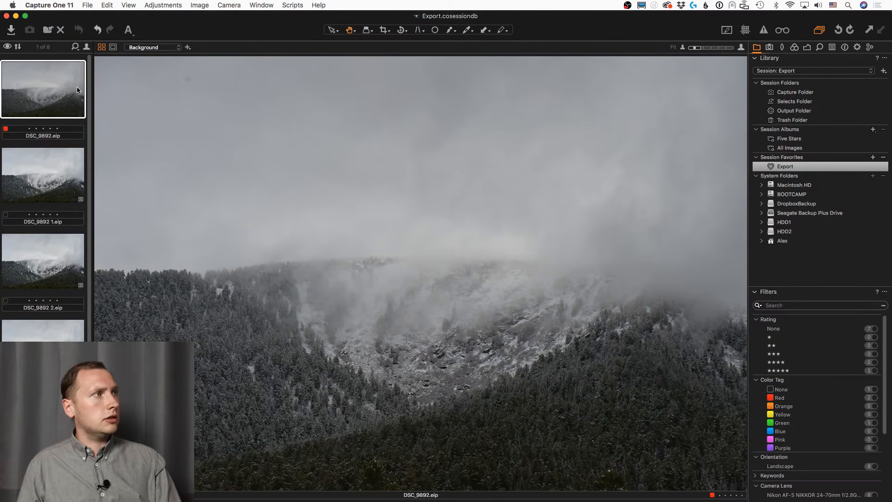
click(884, 158)
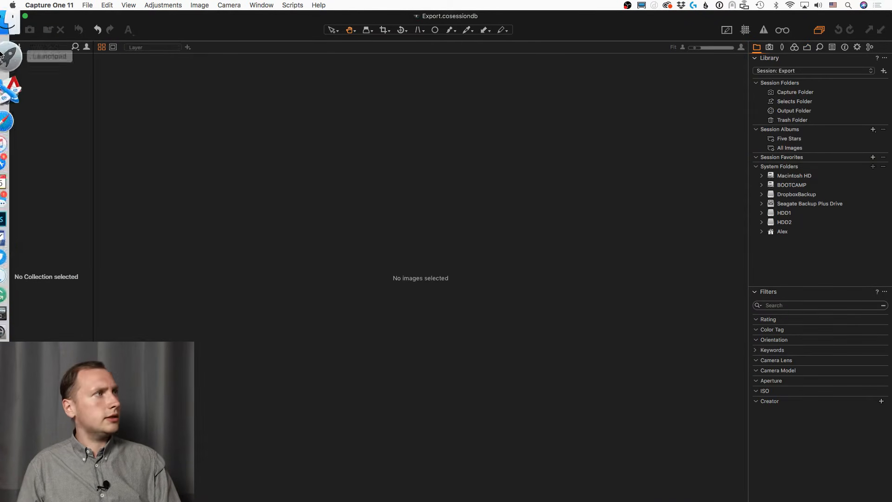
Step: Add folder 2 from Finder to the session favorites and open it
click(10, 56)
click(377, 90)
drag(378, 94, 779, 164)
click(785, 166)
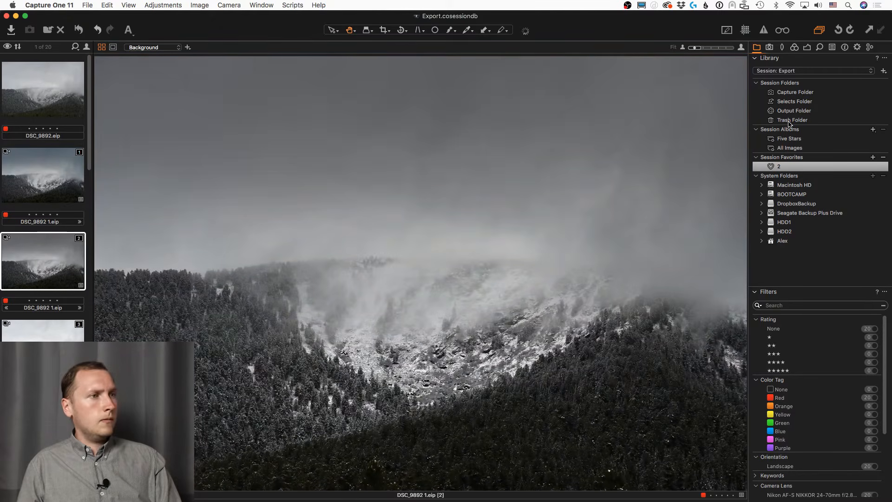
Step: Browse the exported DSC_9892 images in the session and inspect the layers and the RGB and Luma curves of DSC_9892 1.eip
key(Up)
key(Down)
key(Up)
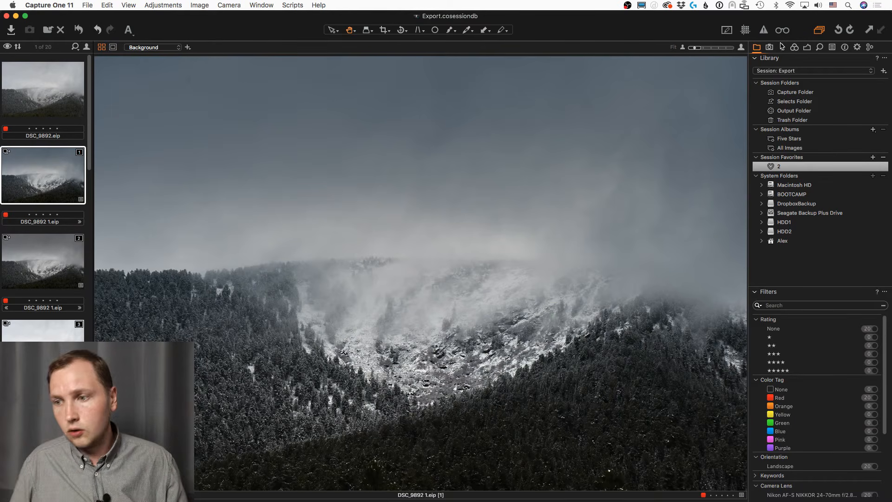
click(54, 252)
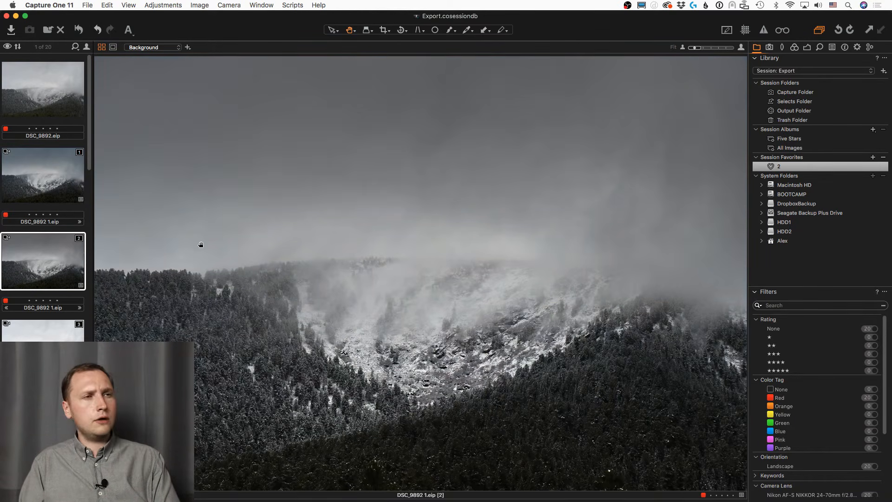
click(810, 48)
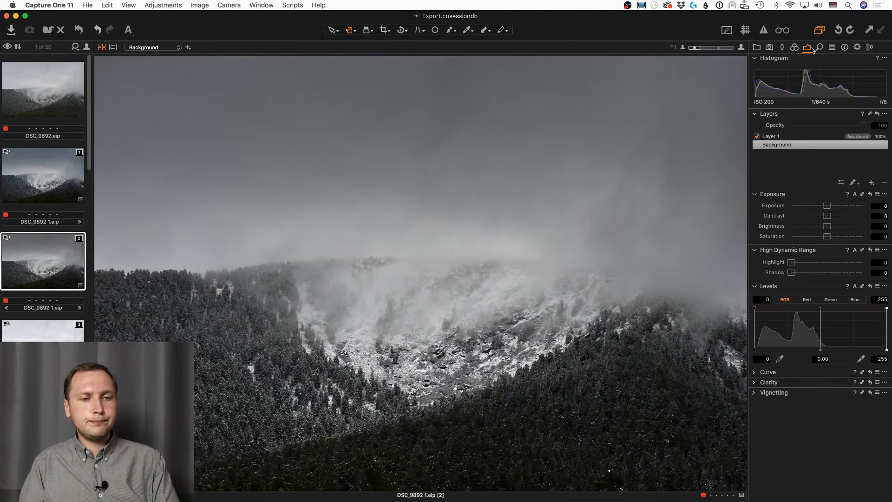
click(765, 372)
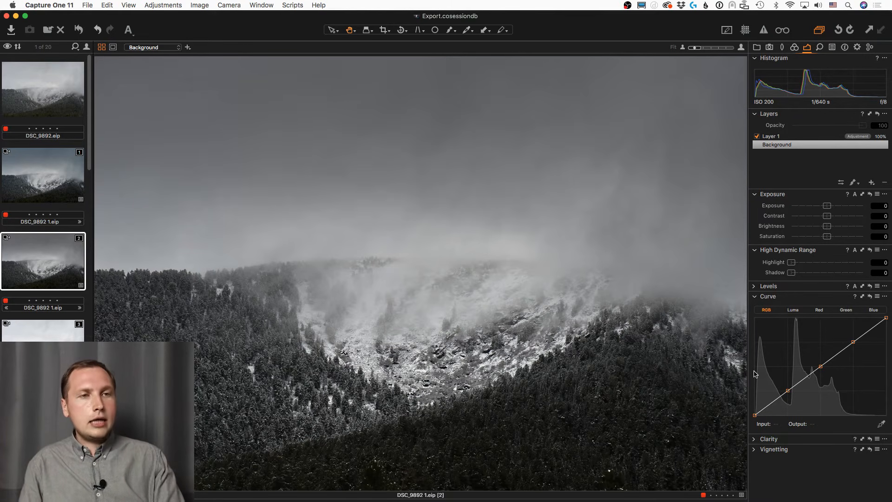
click(796, 310)
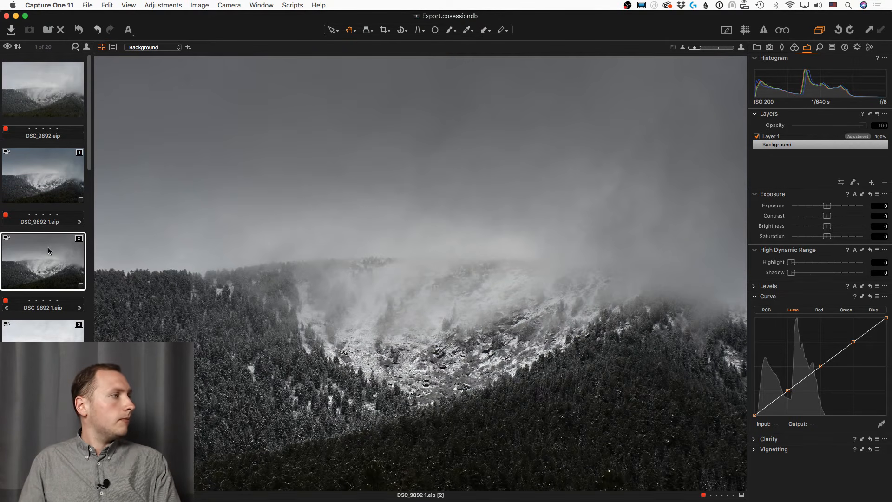
scroll(49, 250, down, 4)
scroll(49, 251, down, 5)
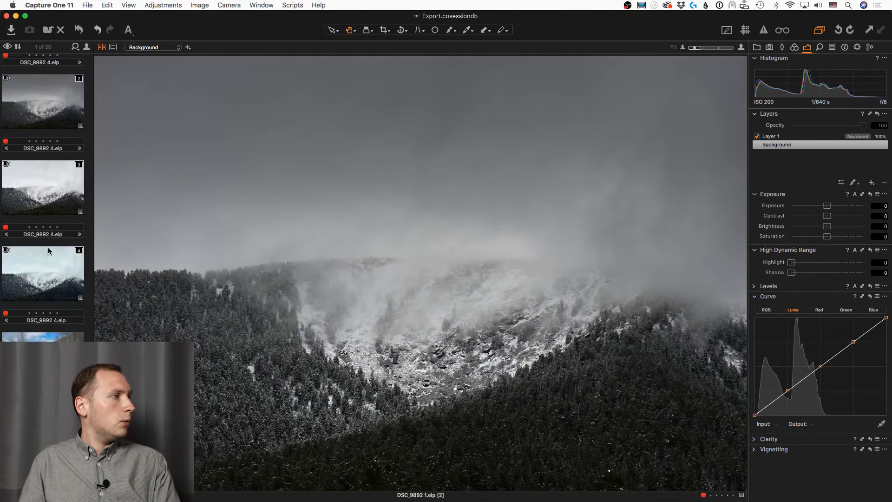
Step: Return to the Capture One Live Show #7 catalog and open DSC_1257.NEF from the All images album
click(292, 5)
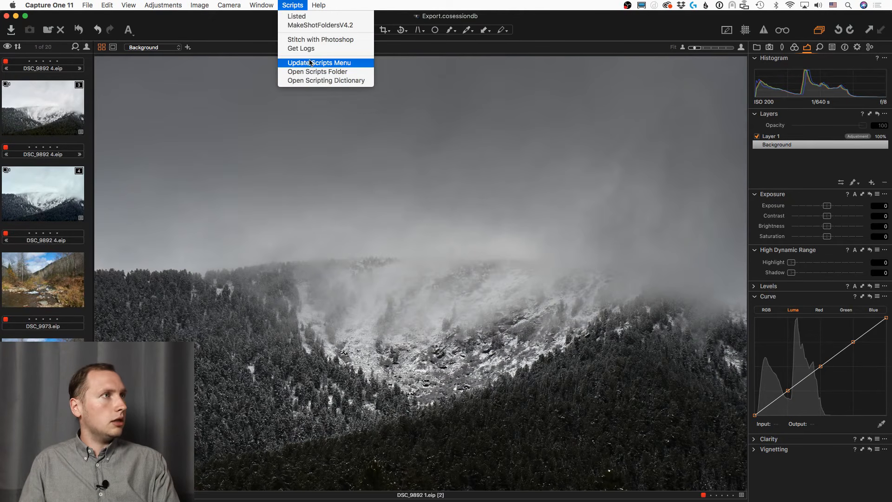
mouse_move(273, 5)
click(272, 127)
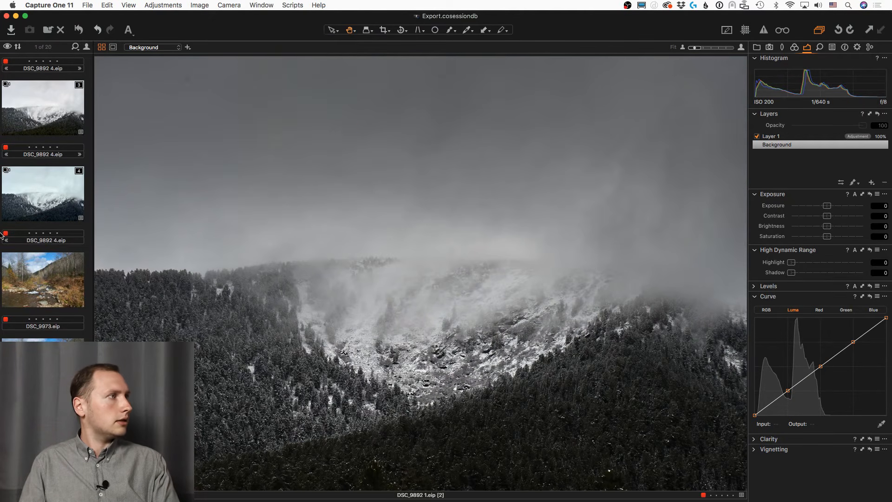
scroll(59, 304, up, 5)
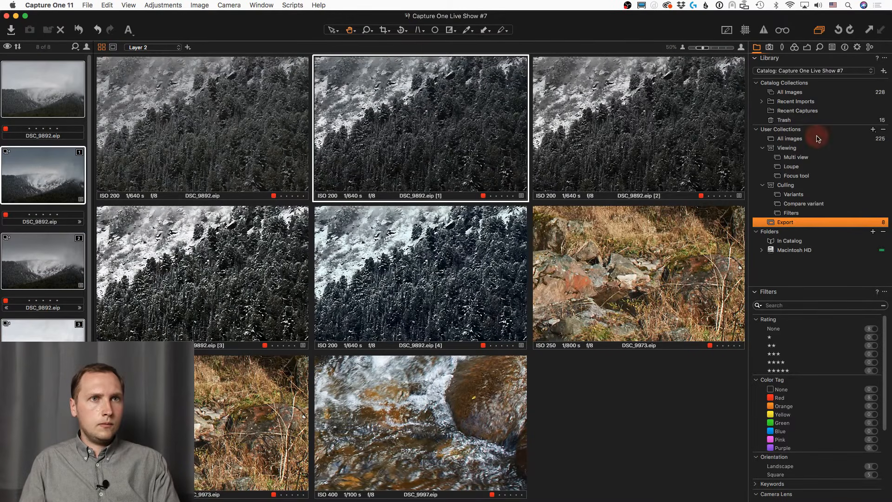
click(790, 138)
mouse_move(71, 187)
scroll(44, 177, down, 10)
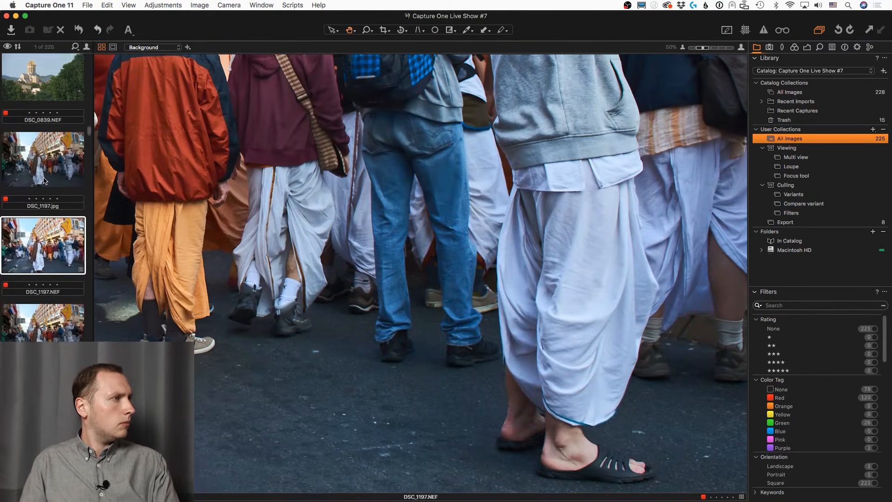
click(55, 109)
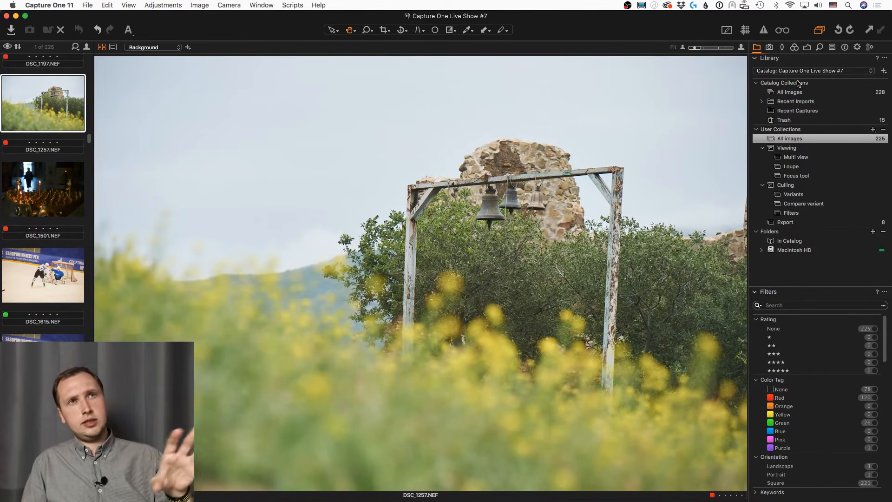
Step: Shape the RGB curve of DSC_1257.NEF into an S-curve by lowering the shadow point and raising the midtone and highlight points
click(807, 48)
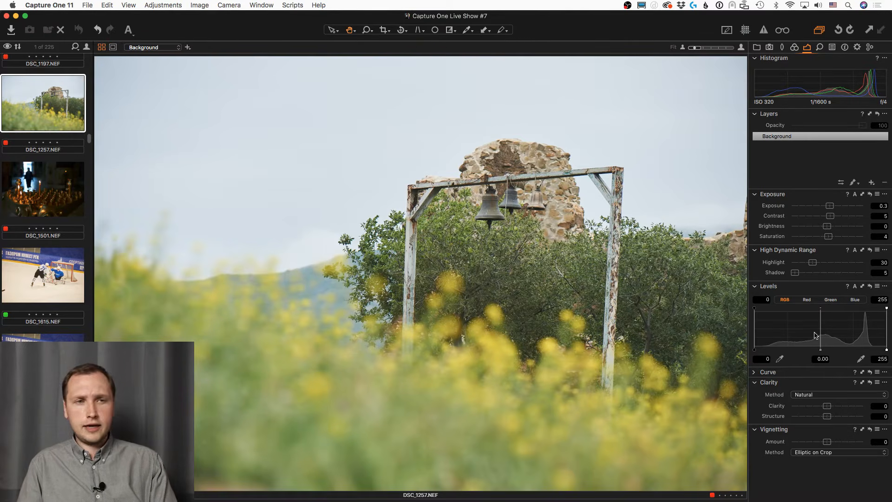
click(755, 371)
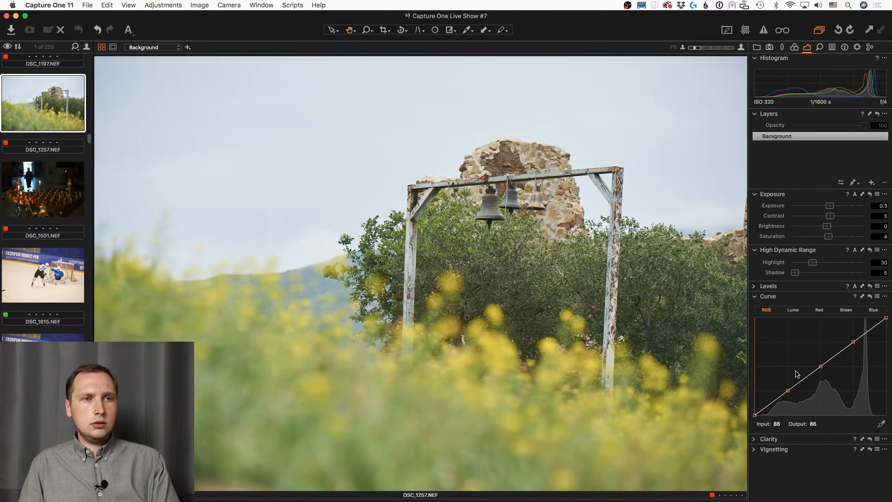
drag(788, 391, 787, 396)
drag(820, 366, 810, 367)
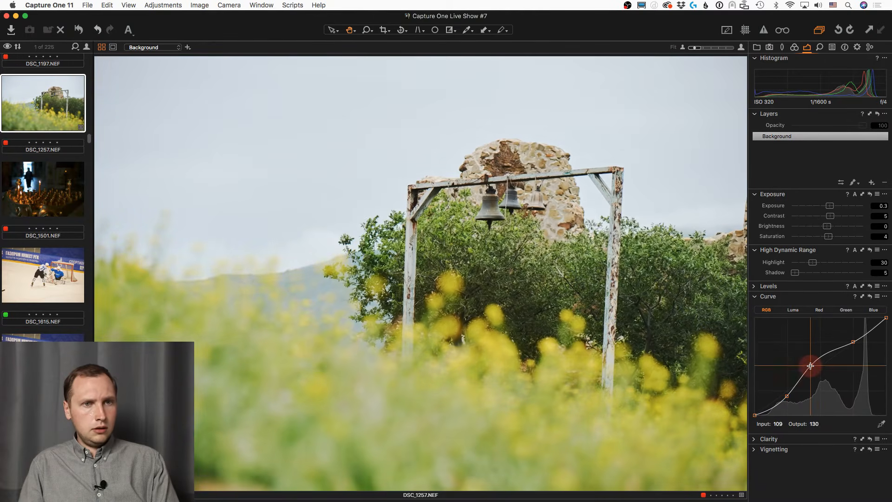
drag(853, 342, 848, 338)
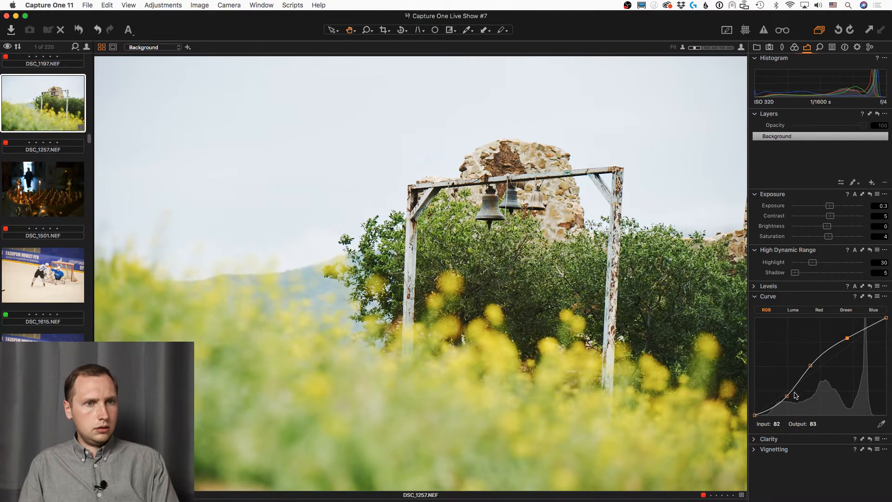
drag(786, 396, 784, 397)
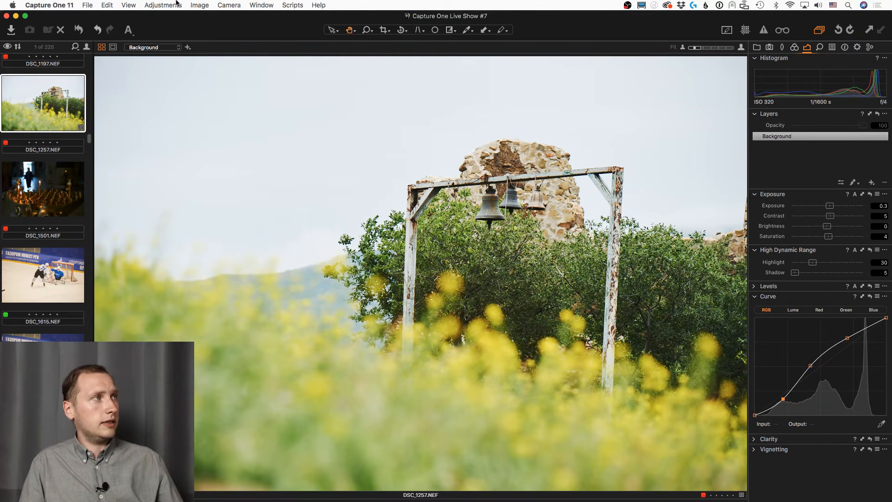
Step: Compare DSC_1257.NEF with its unadjusted version by temporarily resetting all adjustments
alt+click(81, 29)
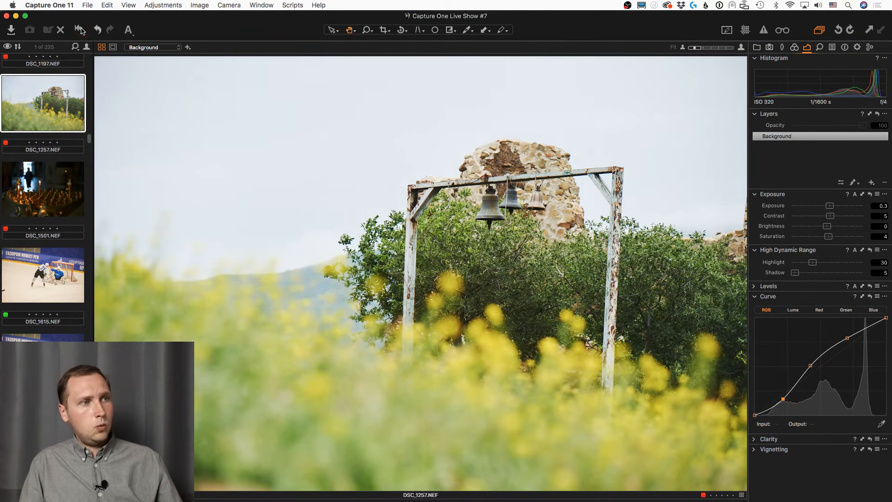
alt+click(81, 29)
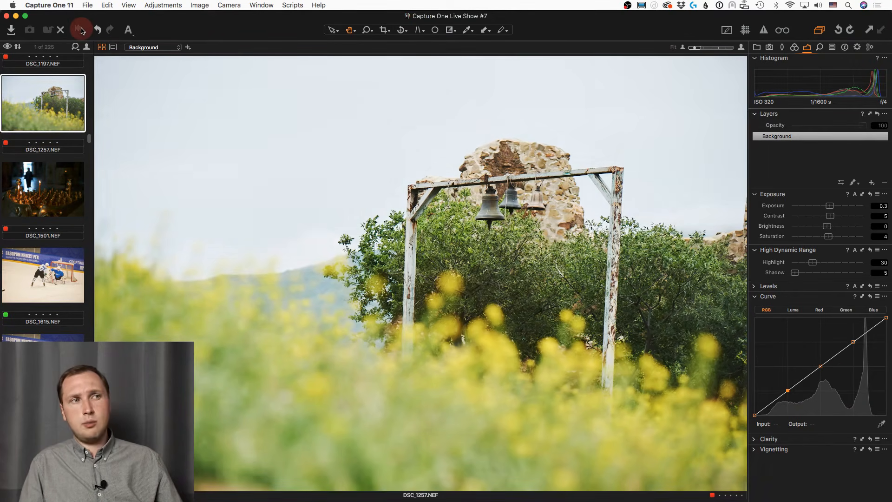
alt+click(81, 29)
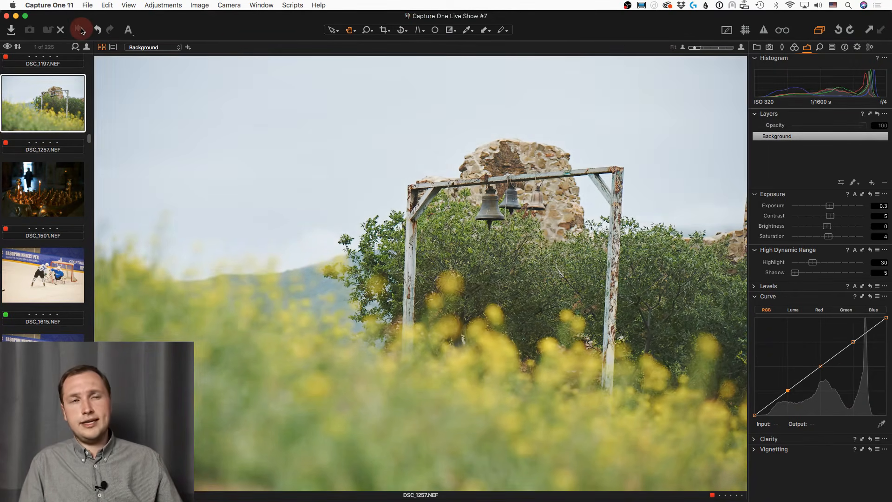
Step: Create a new unadjusted variant of DSC_1257.NEF
right_click(71, 93)
mouse_move(126, 306)
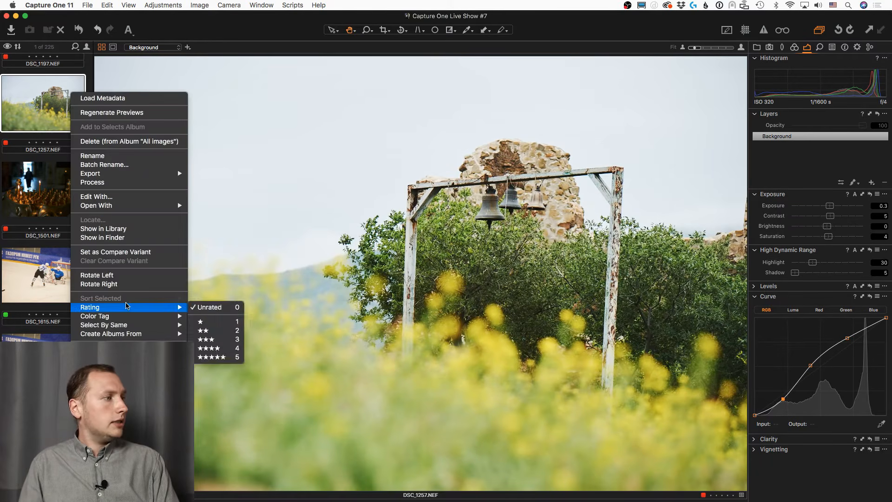
click(125, 348)
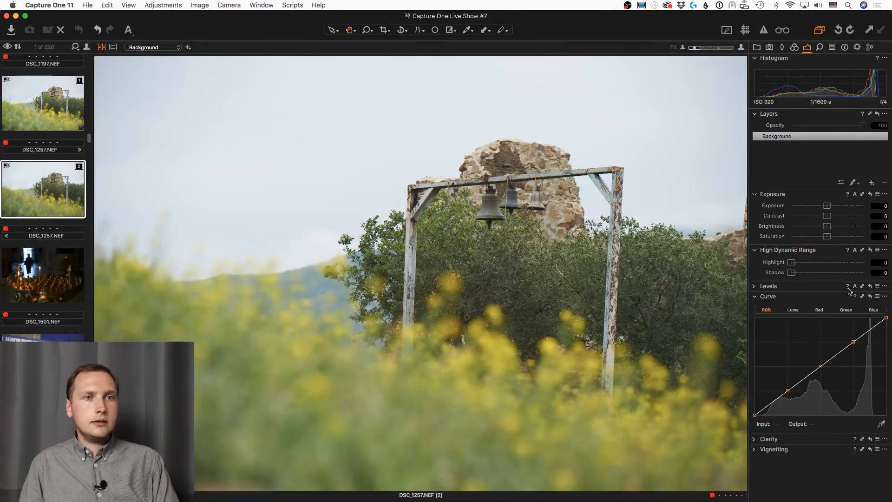
Step: Shape the Luma curve of the second DSC_1257.NEF variant into an S-curve and compare it with the first variant
click(793, 310)
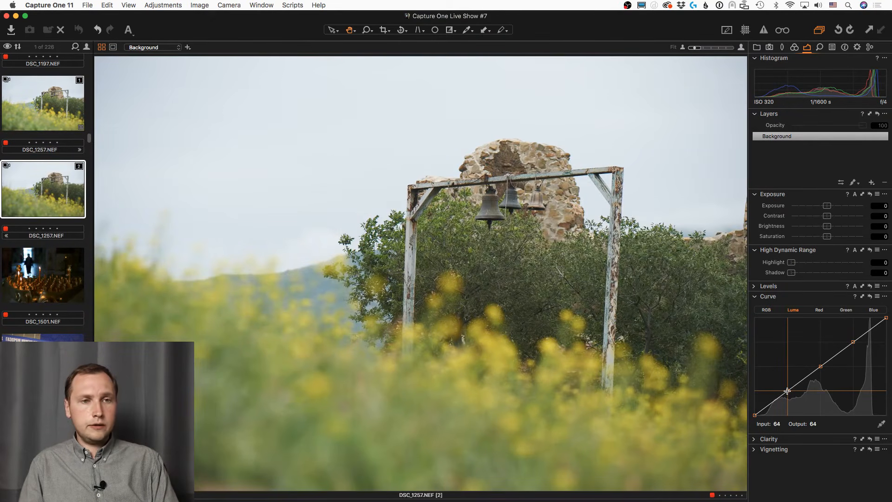
drag(788, 391, 788, 395)
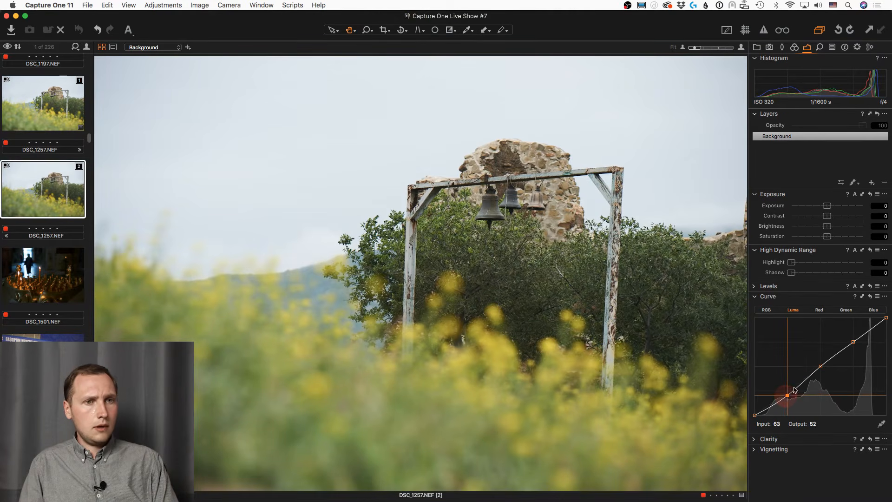
drag(821, 367, 842, 337)
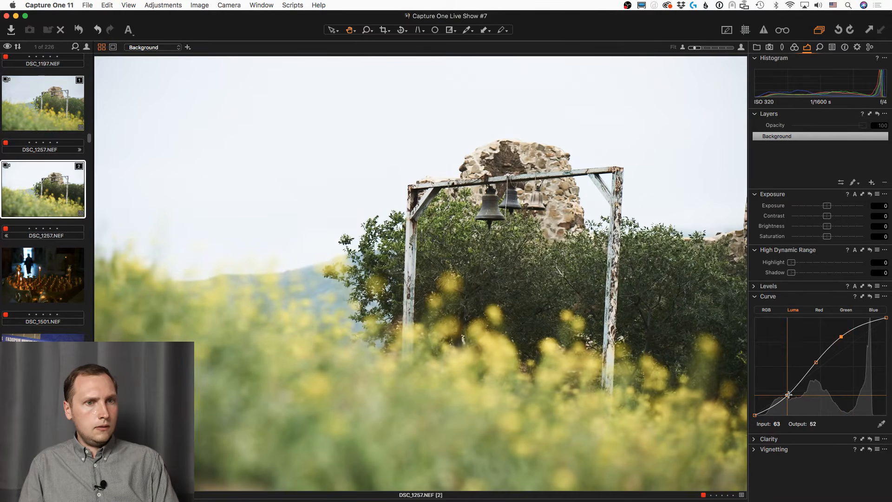
drag(789, 395, 789, 398)
click(59, 125)
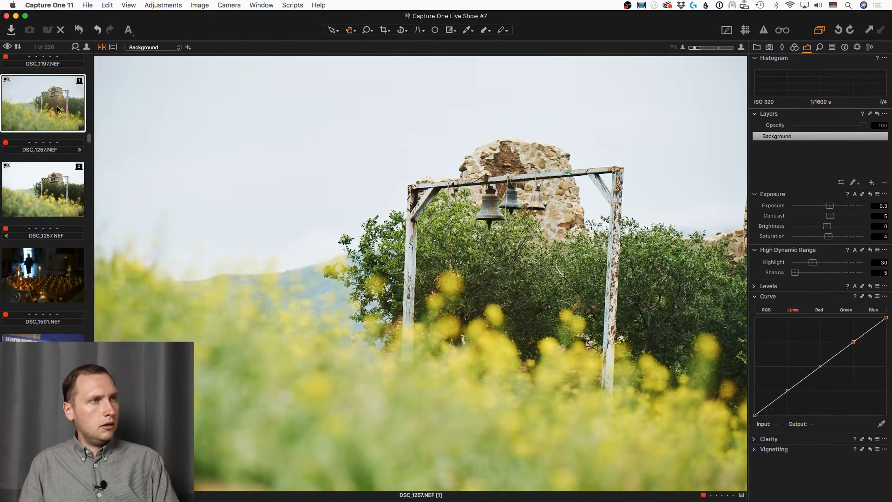
click(68, 196)
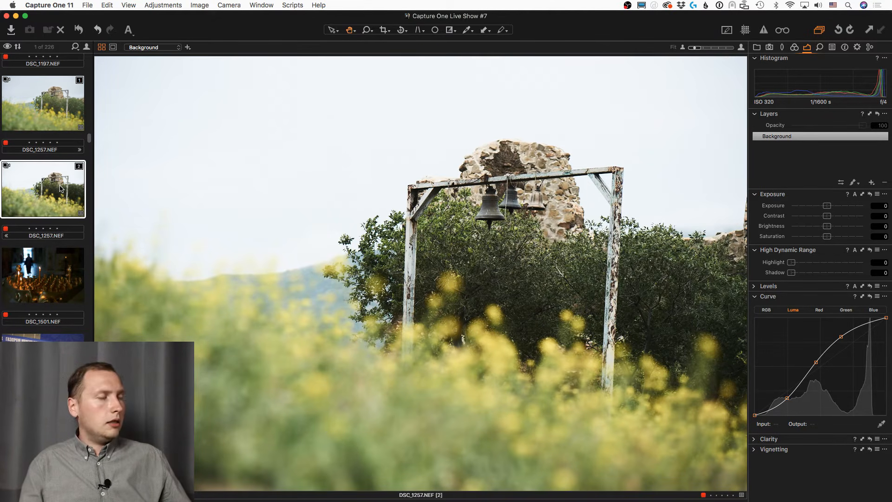
Step: Find DSC_1691.NEF in the All images album and set it as the compare variant
click(757, 47)
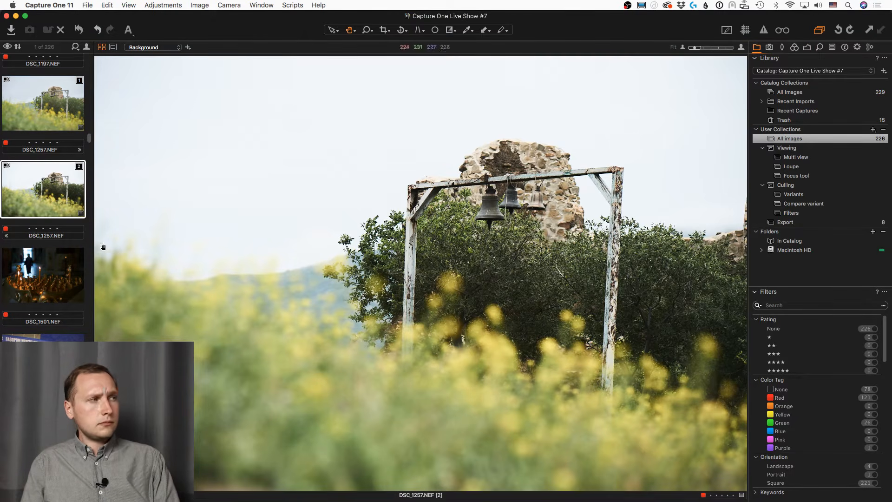
click(52, 268)
scroll(54, 272, up, 2)
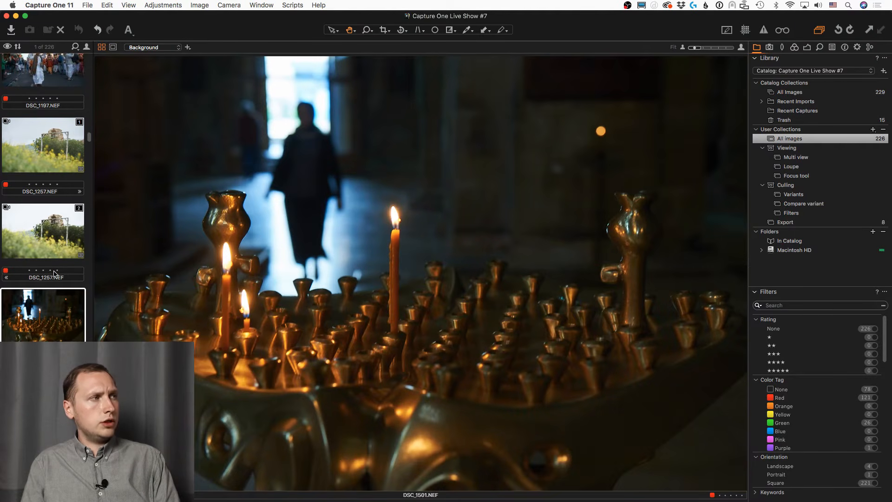
scroll(54, 274, up, 3)
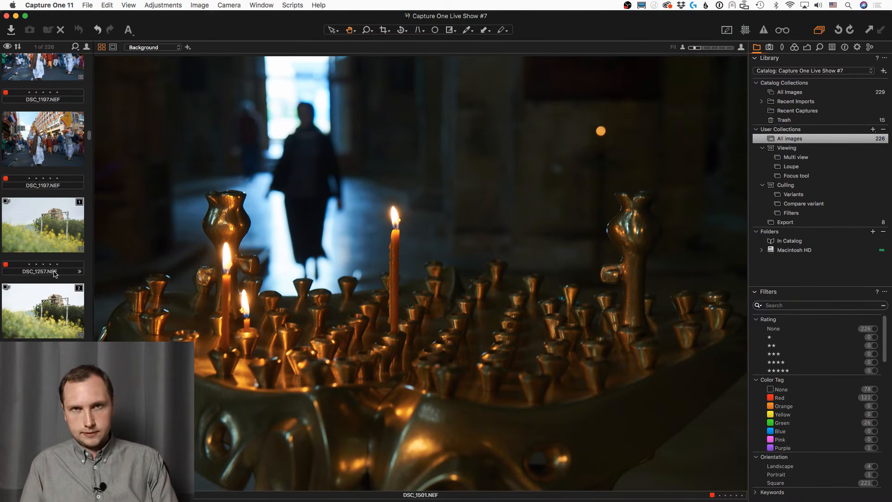
scroll(56, 277, down, 10)
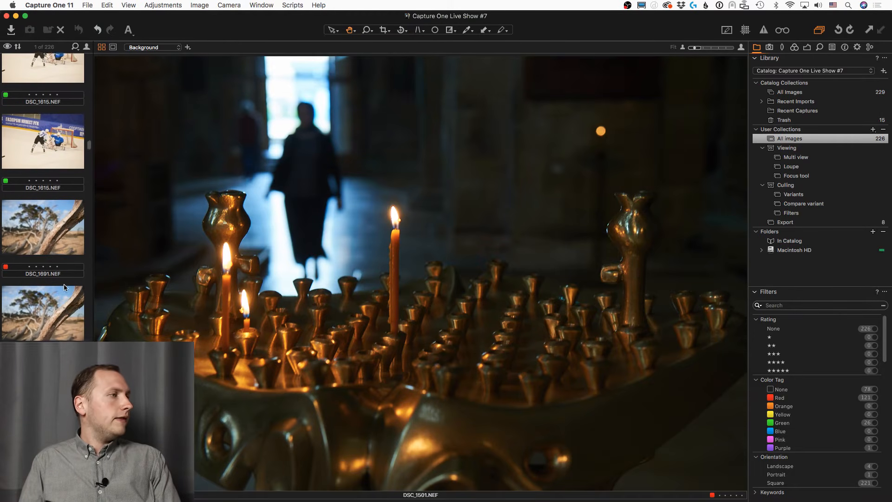
click(63, 196)
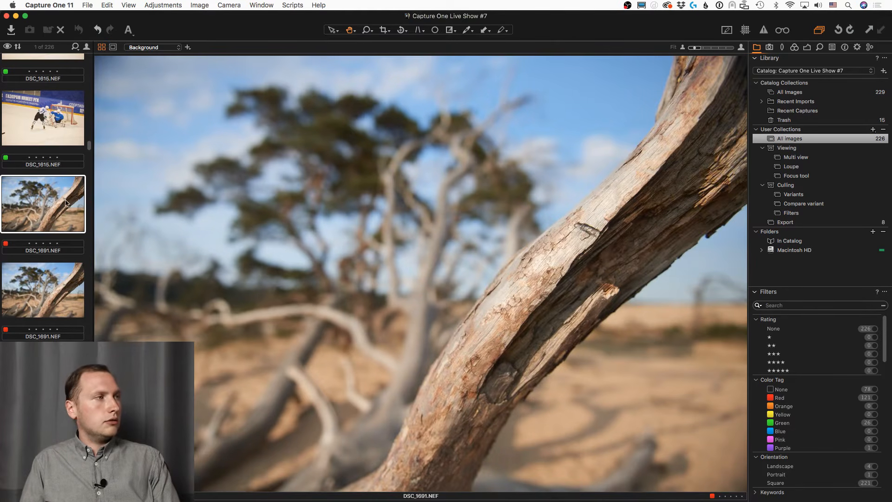
right_click(63, 195)
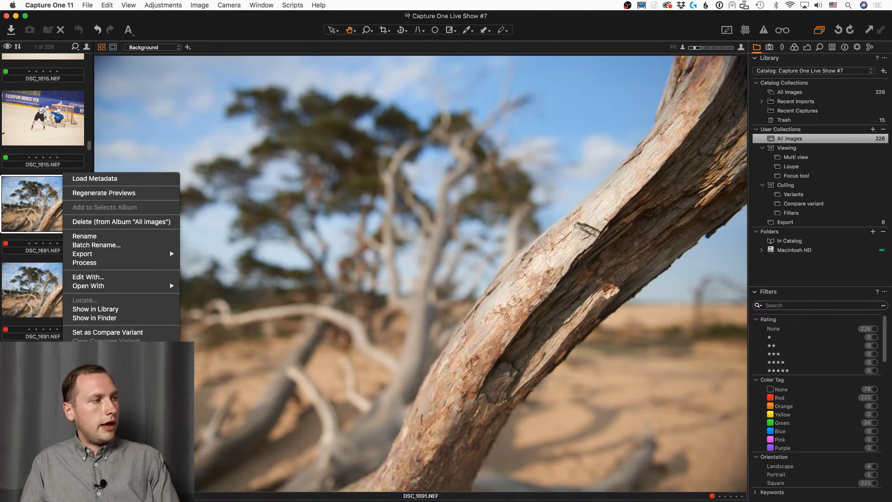
mouse_move(122, 405)
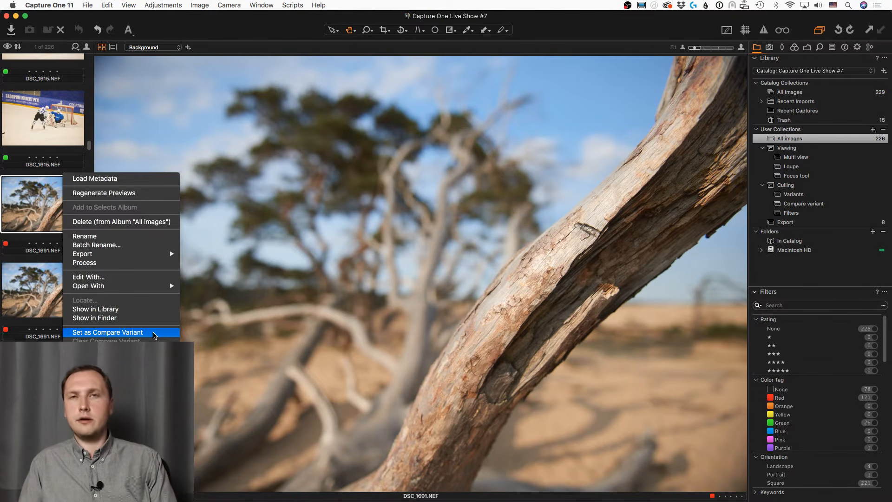
click(153, 332)
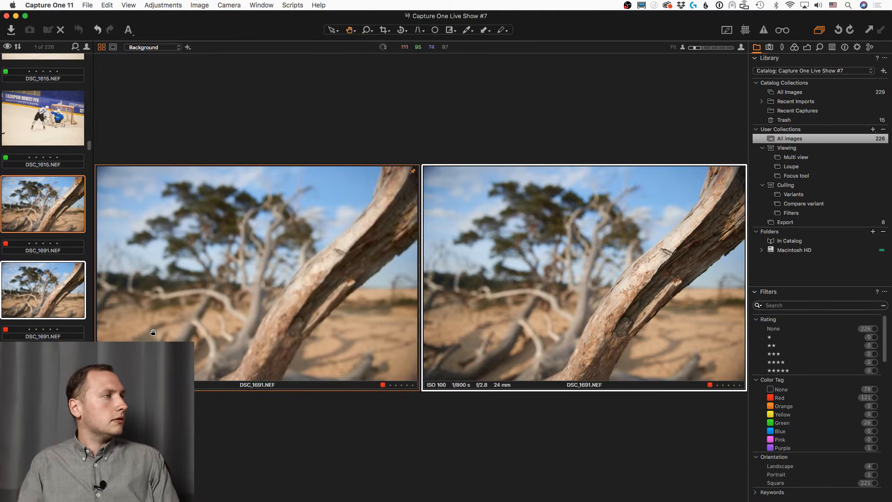
Step: Switch multi view off and on to alternate between the single image and the side-by-side comparison
click(102, 47)
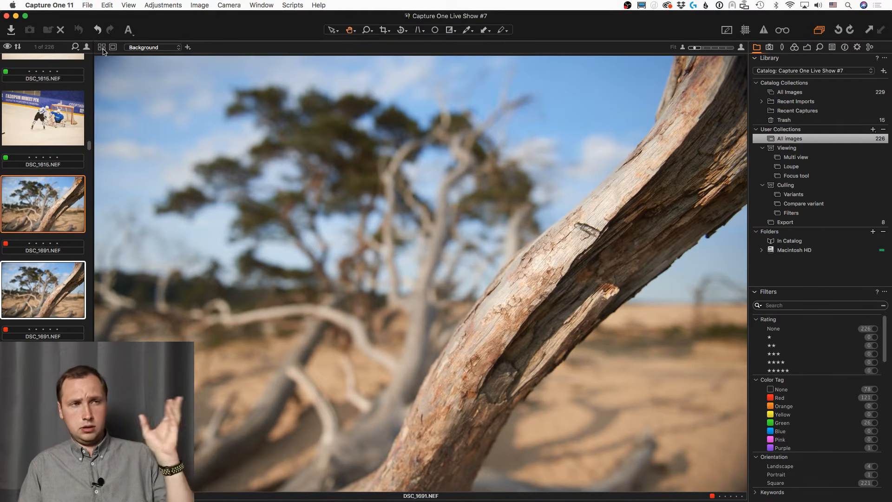
click(101, 47)
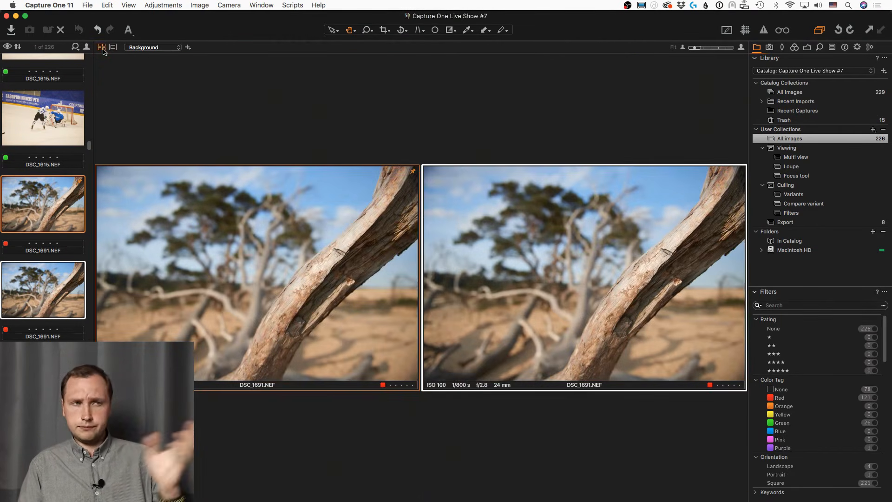
click(102, 47)
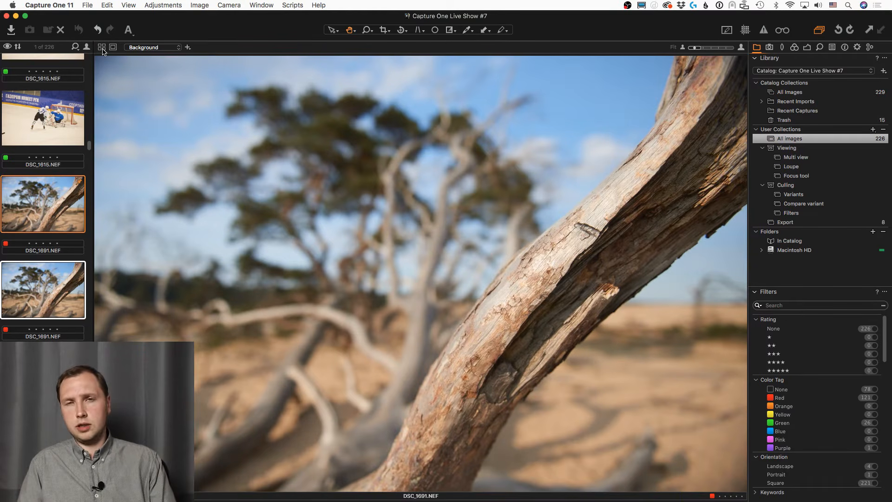
click(103, 48)
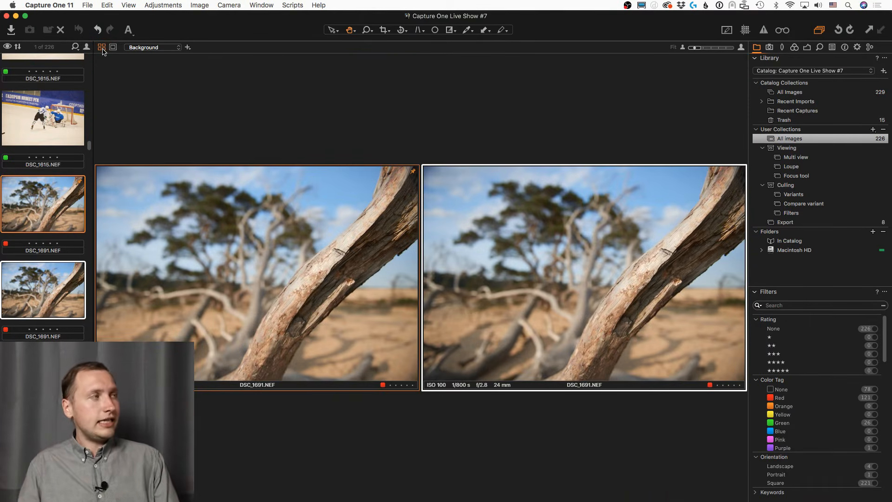
Step: Compare DSC_1691.NEF in turn with DSC_1615.NEF, DSC_1707.NEF, DSC_1993.NEF and DSC_2442.NEF
click(63, 134)
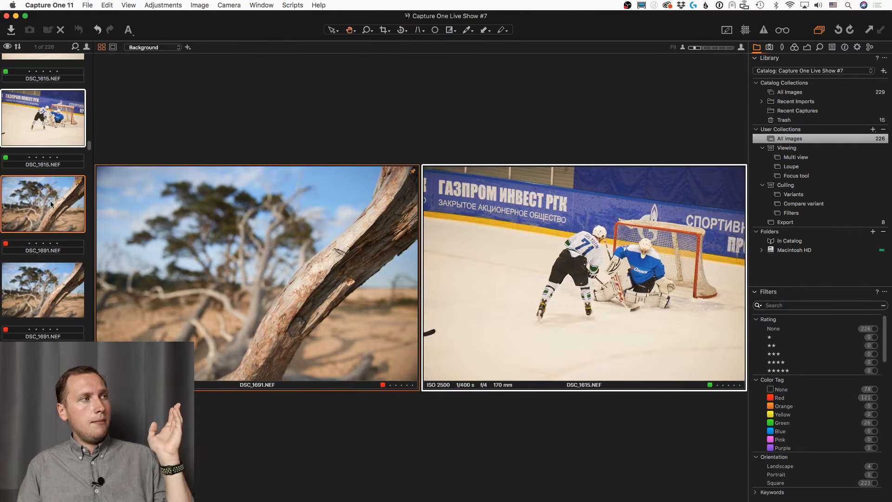
scroll(51, 202, down, 4)
click(53, 281)
scroll(52, 281, down, 5)
click(51, 307)
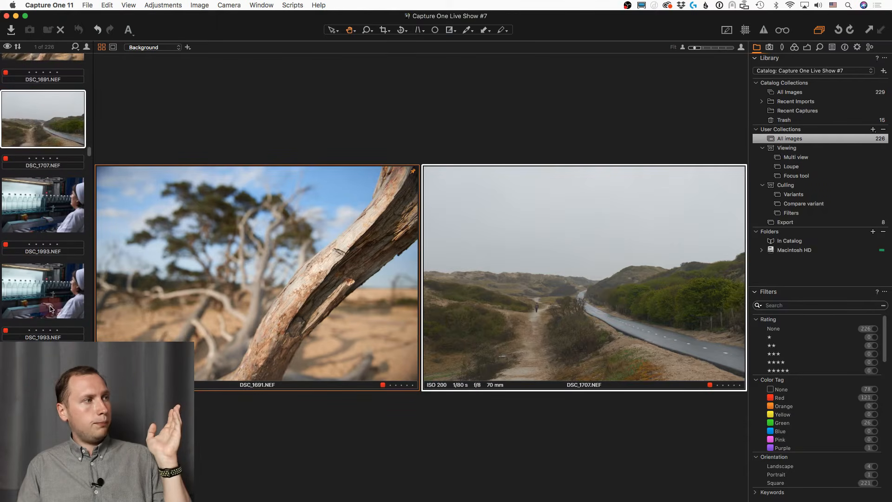
click(52, 376)
click(56, 199)
click(57, 268)
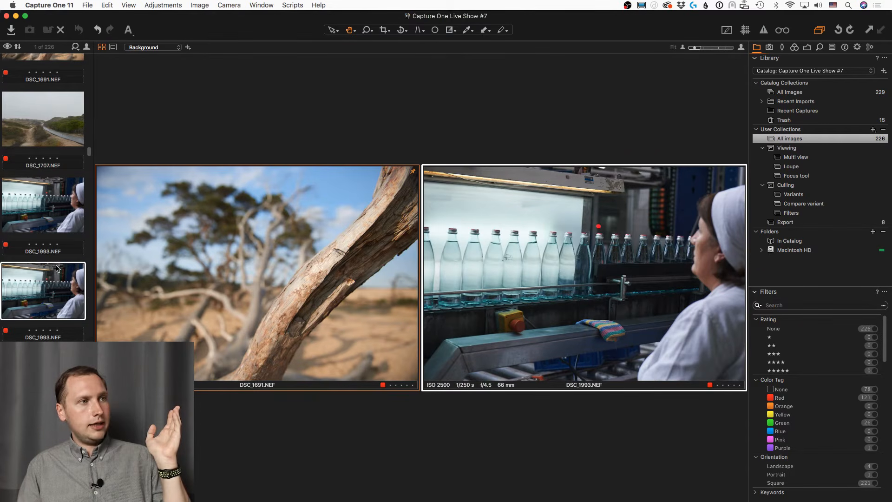
scroll(57, 269, down, 5)
click(56, 275)
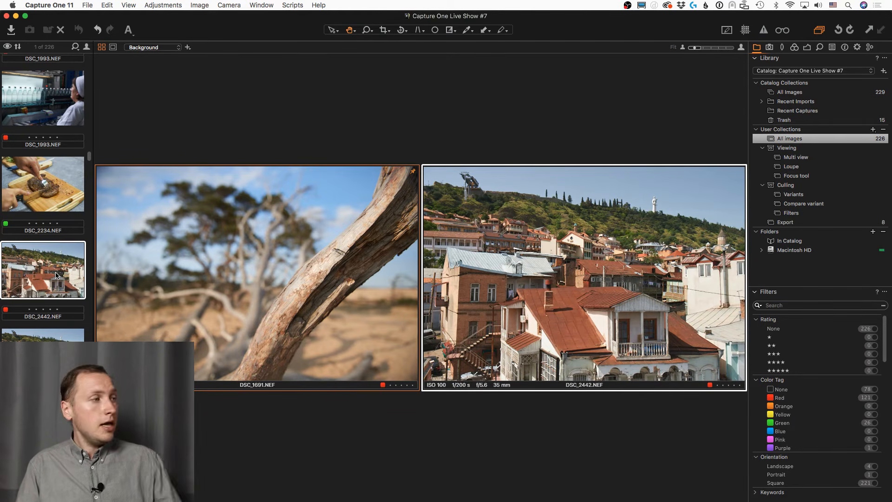
Step: View the images from DSC_2442.NEF through DSC_2536.NEF together with the DSC_1691.NEF compare variant at different magnifications
scroll(56, 275, down, 2)
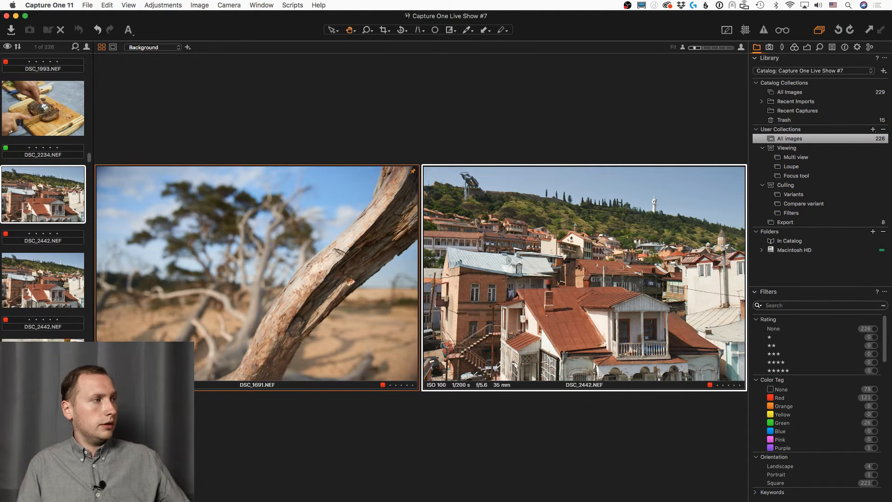
shift+click(47, 448)
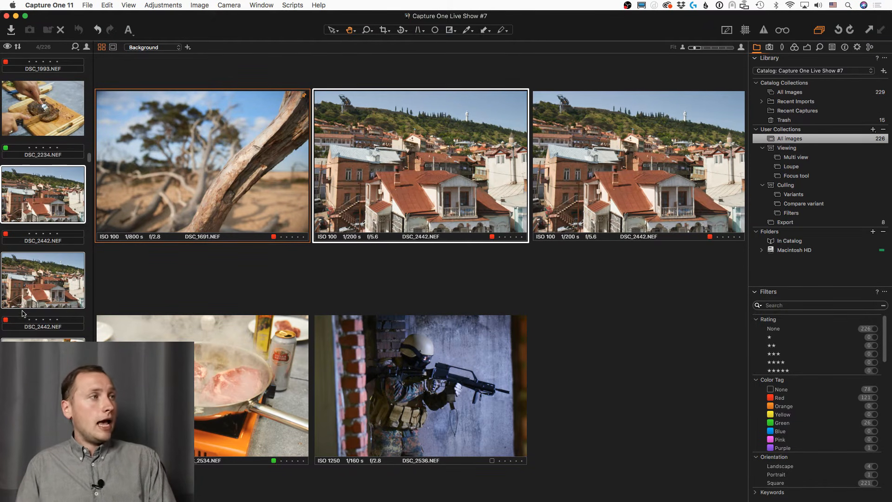
scroll(27, 323, up, 5)
scroll(27, 323, up, 2)
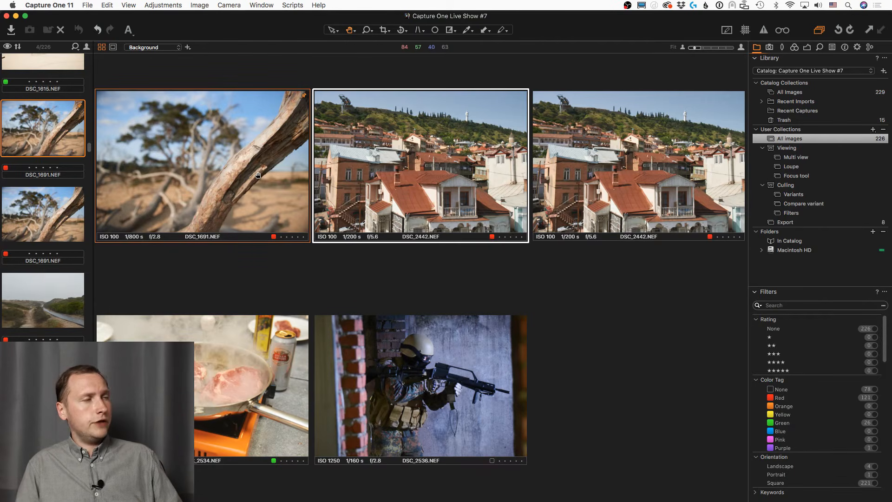
scroll(248, 176, up, 3)
mouse_move(205, 154)
mouse_down()
mouse_move(220, 195)
mouse_move(215, 166)
mouse_up()
scroll(215, 165, down, 5)
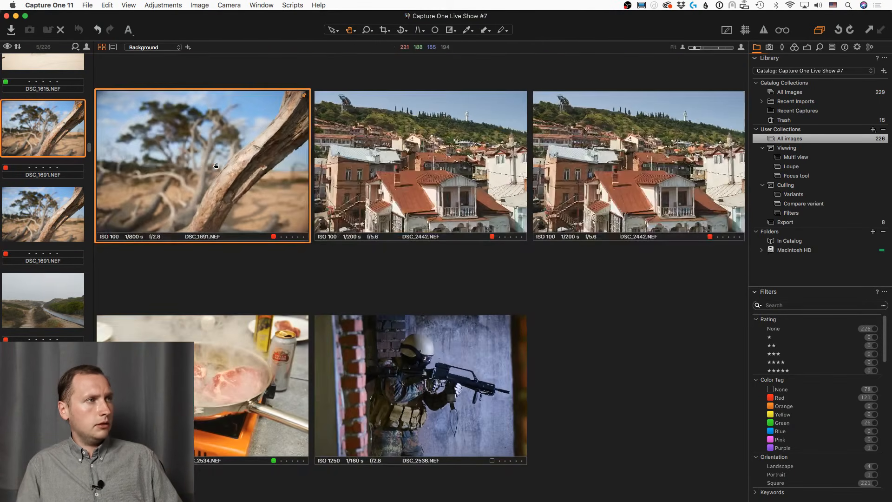
scroll(191, 169, up, 3)
scroll(254, 184, down, 5)
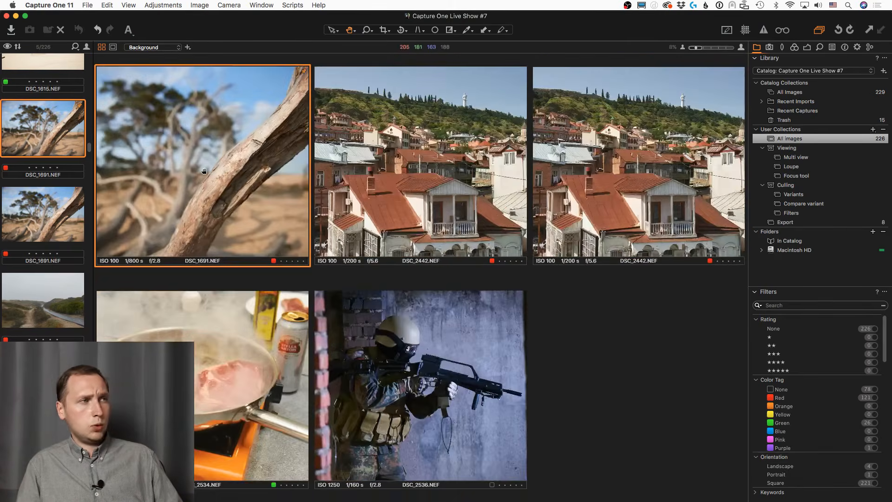
scroll(58, 163, up, 1)
Step: Make DSC_0361.eip the compare variant in place of DSC_1691.NEF
scroll(59, 164, up, 15)
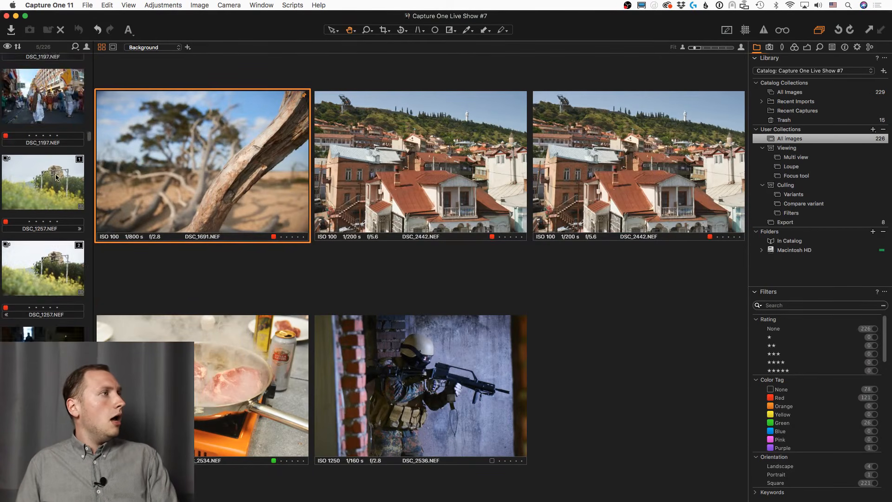
scroll(66, 174, up, 3)
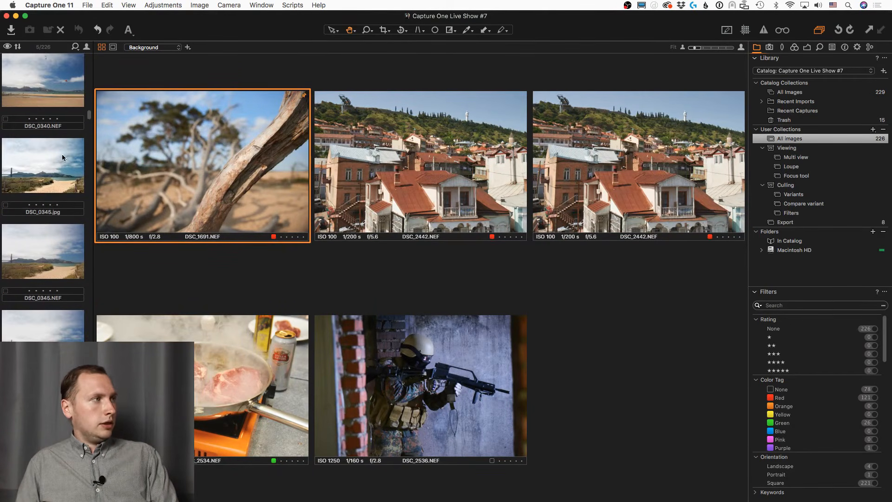
click(59, 216)
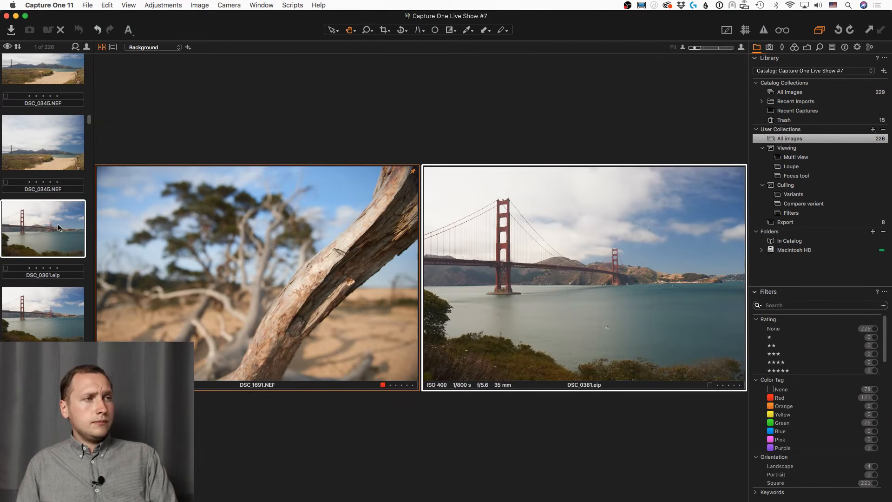
right_click(58, 226)
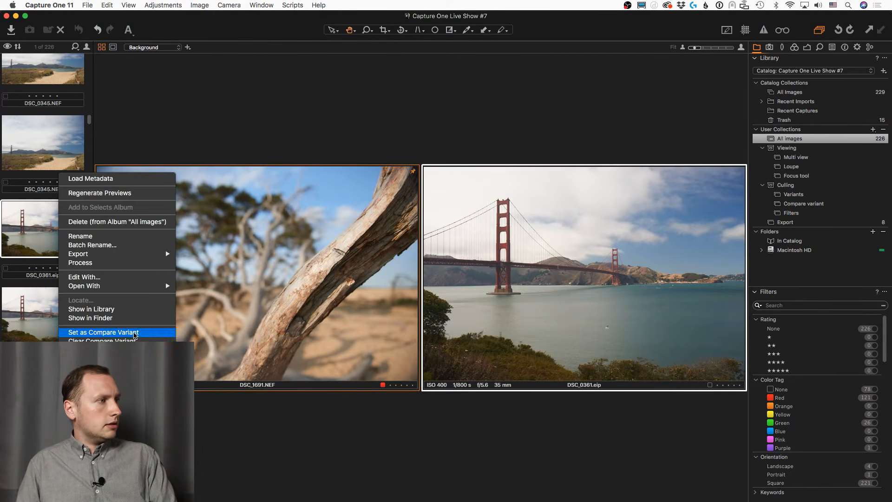
click(134, 333)
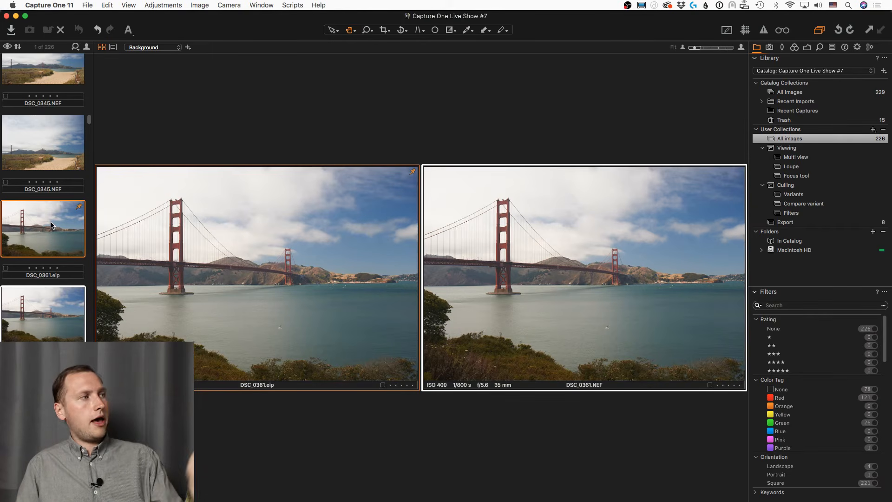
Step: Compare DSC_0361.eip with DSC_0345.NEF and the neighbouring images in the album
click(68, 167)
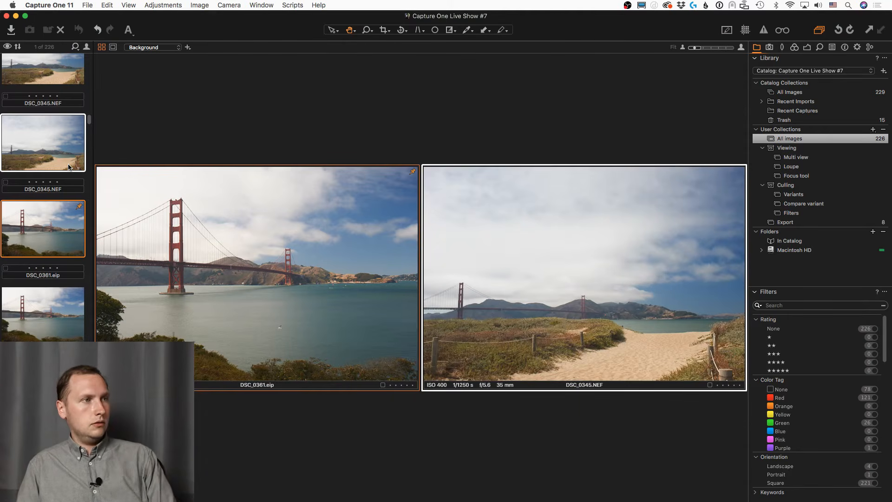
key(Up)
key(Down)
key(Down)
key(Up)
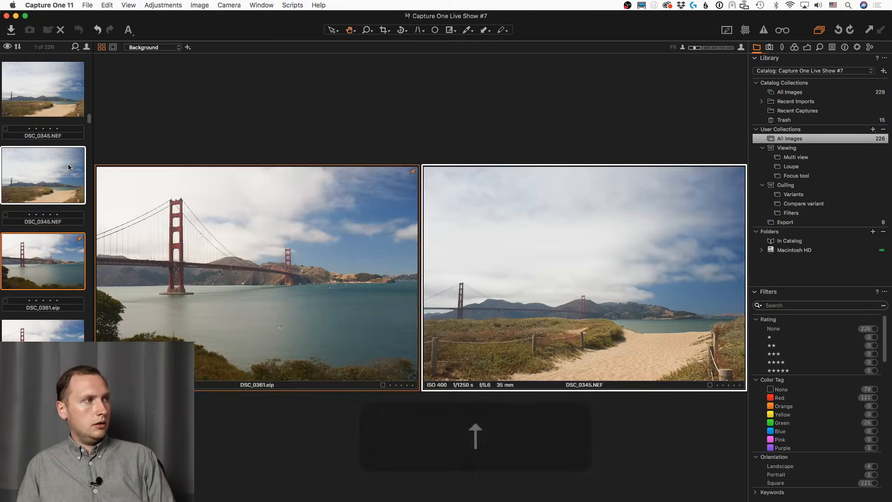
Step: Compare the DSC_0361.eip compare variant in turn with DSC_0373.NEF, DSC_0345.NEF, DSC_0345.jpg and DSC_0340.NEF
key(Down)
key(Down)
key(Down)
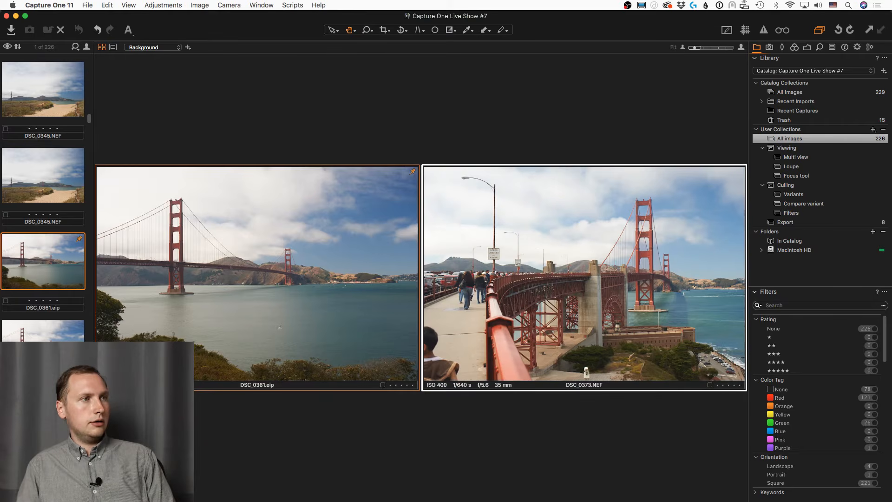
click(79, 203)
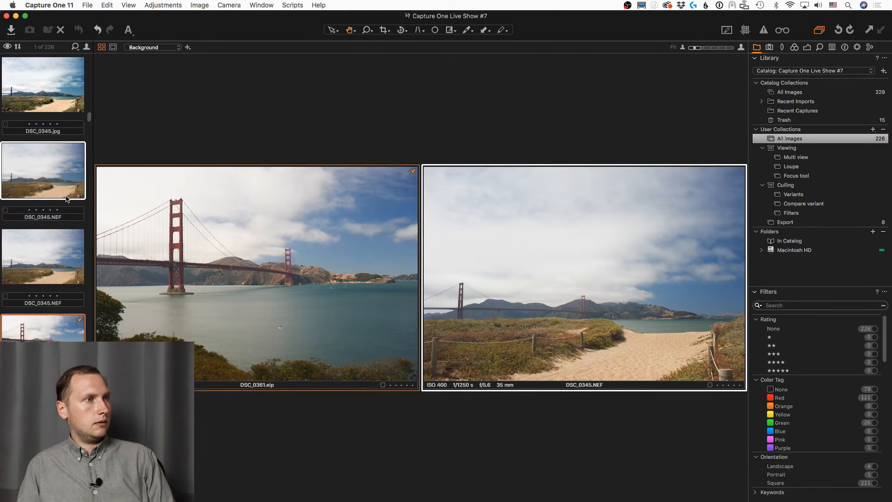
scroll(67, 186, up, 1)
click(59, 115)
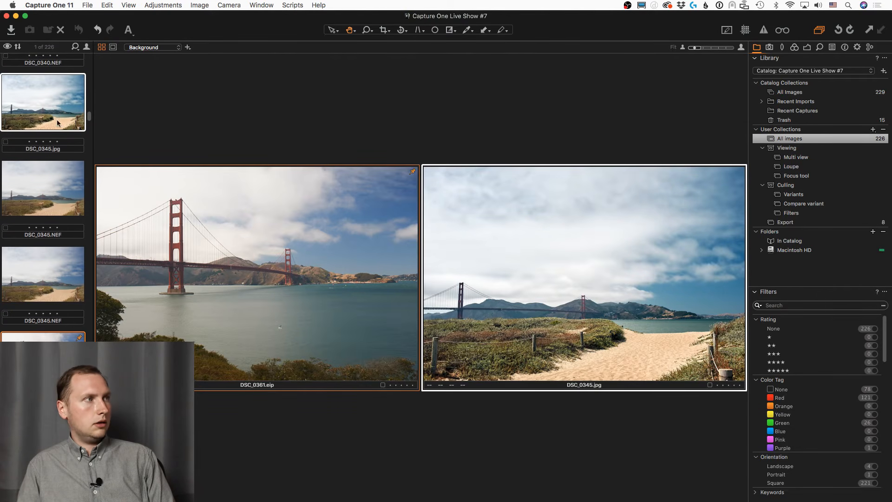
scroll(57, 119, up, 5)
click(60, 141)
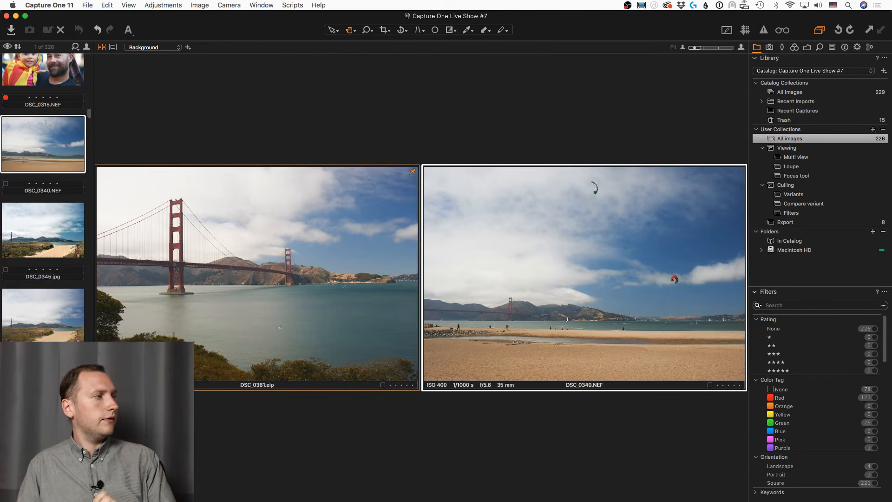
Step: Clear the compare variant from DSC_0361.eip
scroll(62, 304, down, 5)
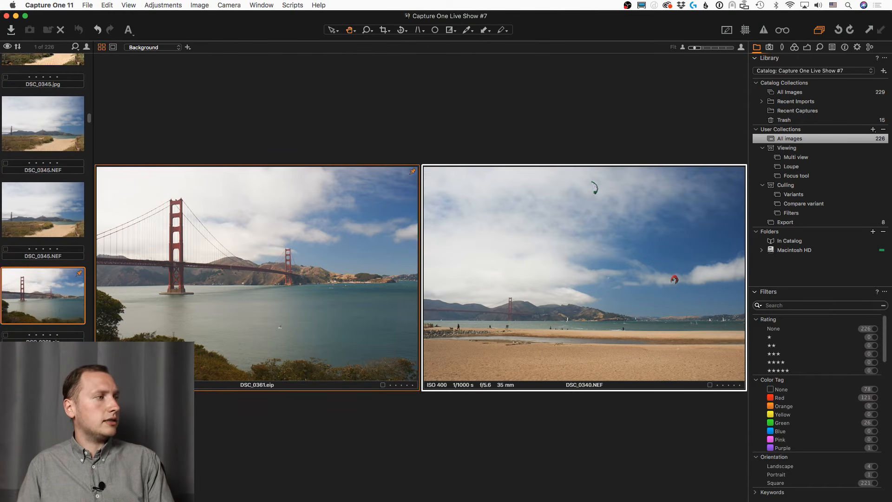
right_click(62, 304)
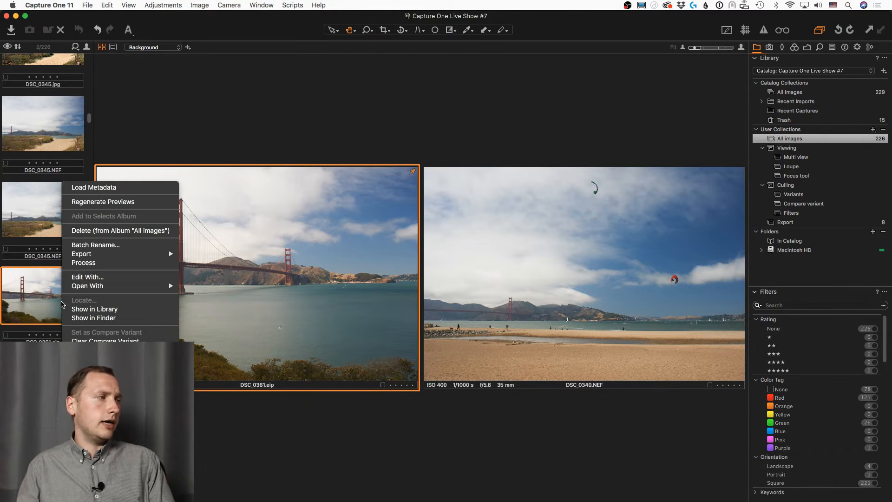
click(93, 339)
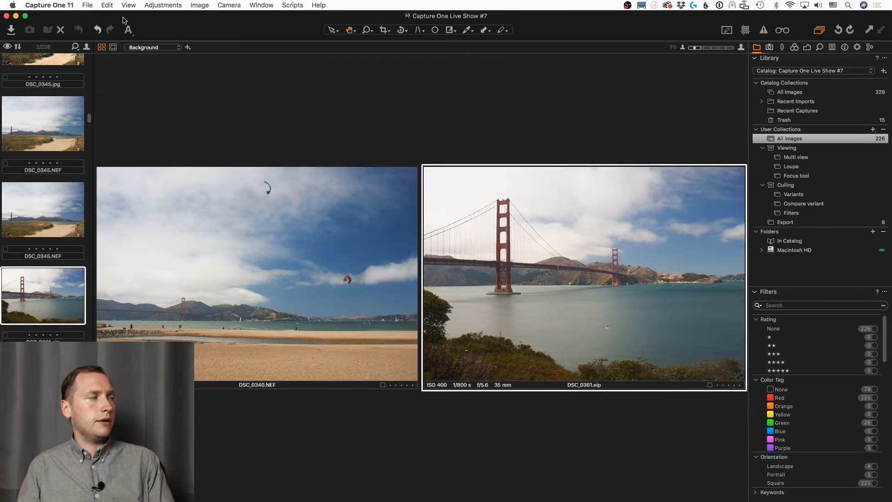
Step: Open the keyboard shortcuts editor and move its window over the two compared images
click(49, 5)
click(93, 88)
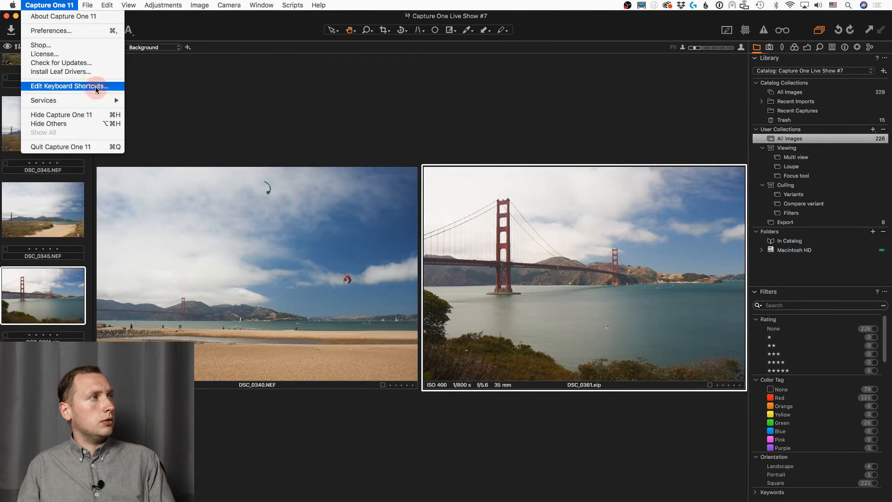
drag(203, 44, 583, 79)
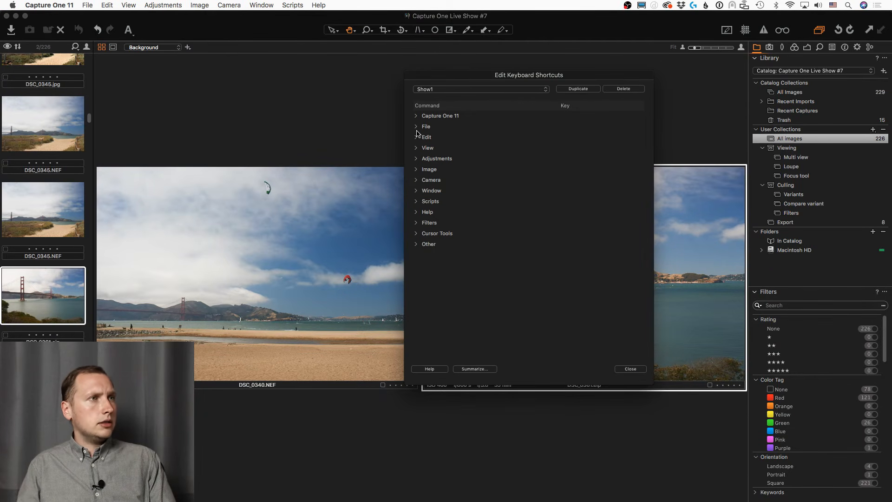
Step: Look through the View commands, including the Sort group, for the compare variant shortcuts
click(417, 148)
scroll(441, 198, down, 2)
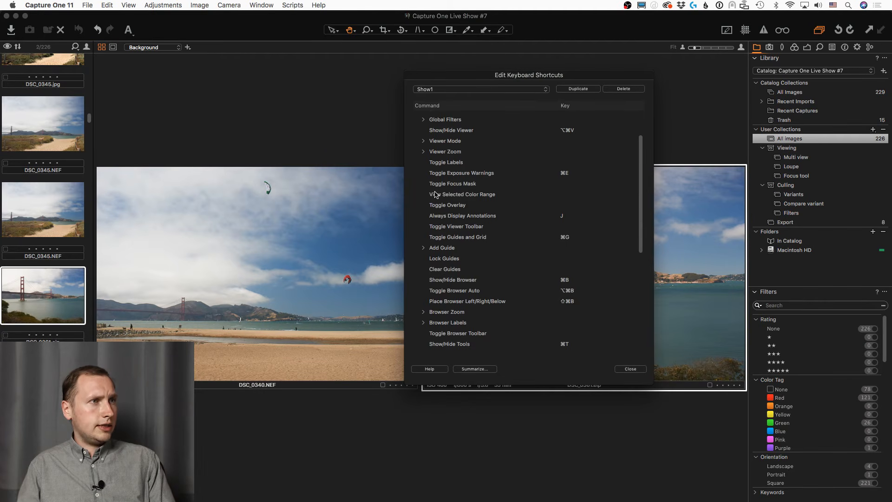
scroll(434, 193, down, 4)
scroll(433, 191, down, 1)
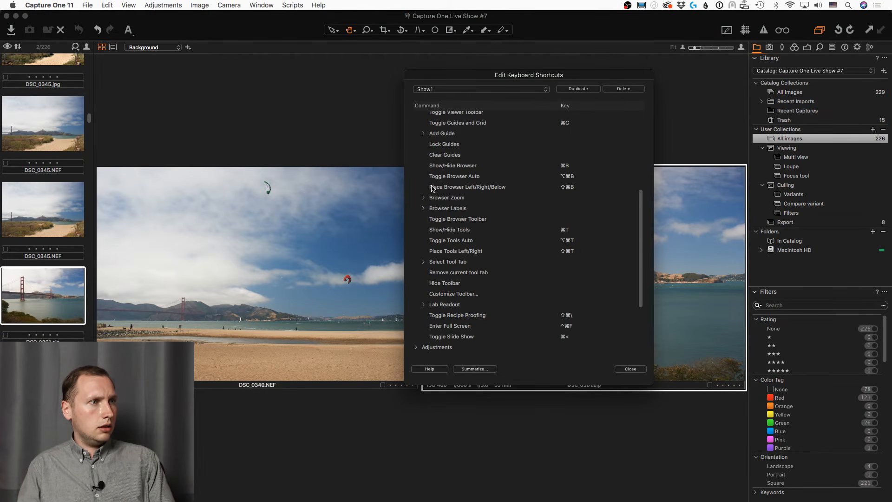
scroll(434, 195, up, 4)
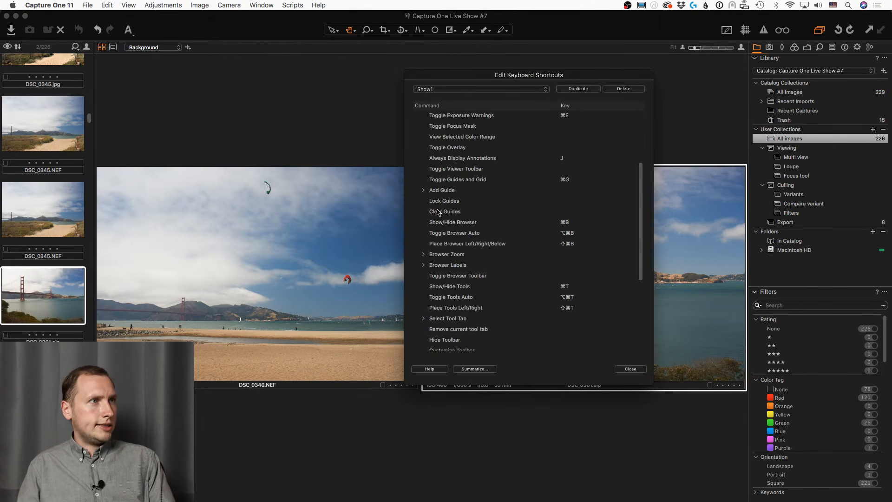
scroll(437, 213, up, 3)
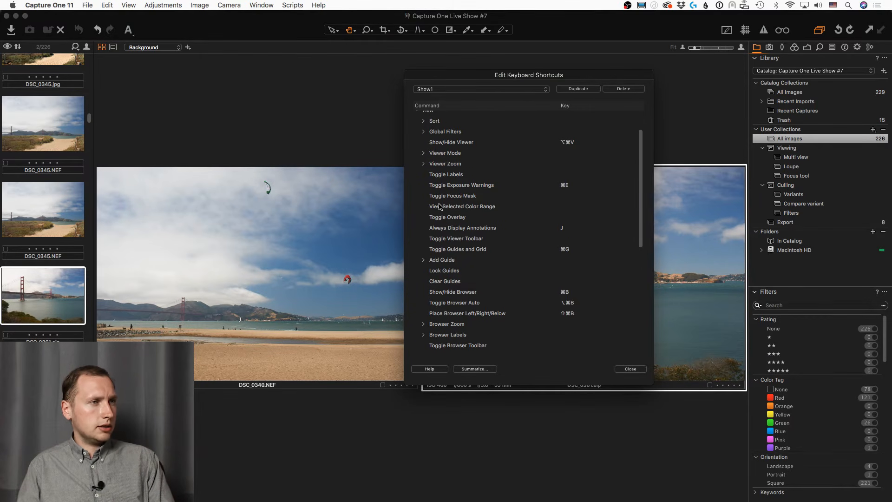
scroll(438, 211, down, 7)
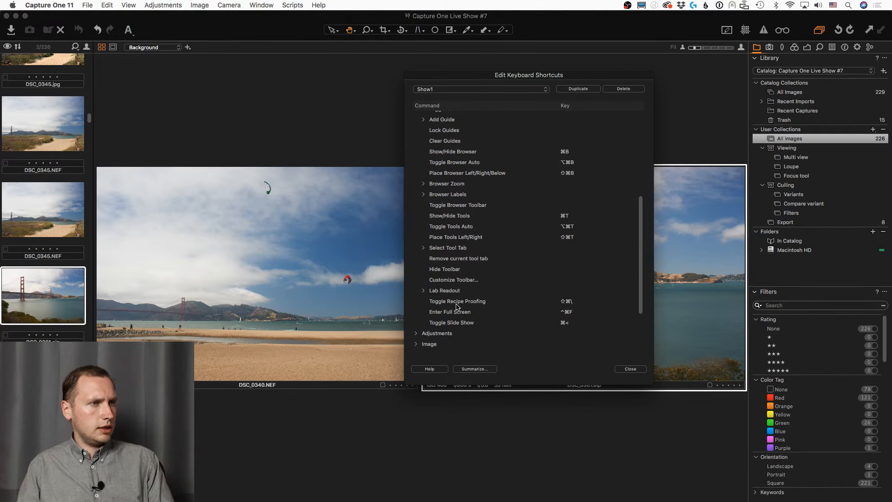
scroll(454, 251, up, 3)
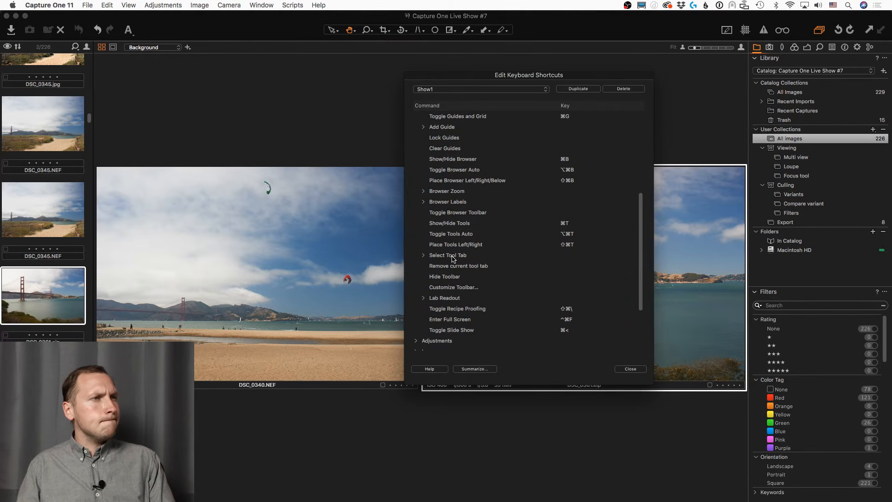
scroll(452, 258, up, 5)
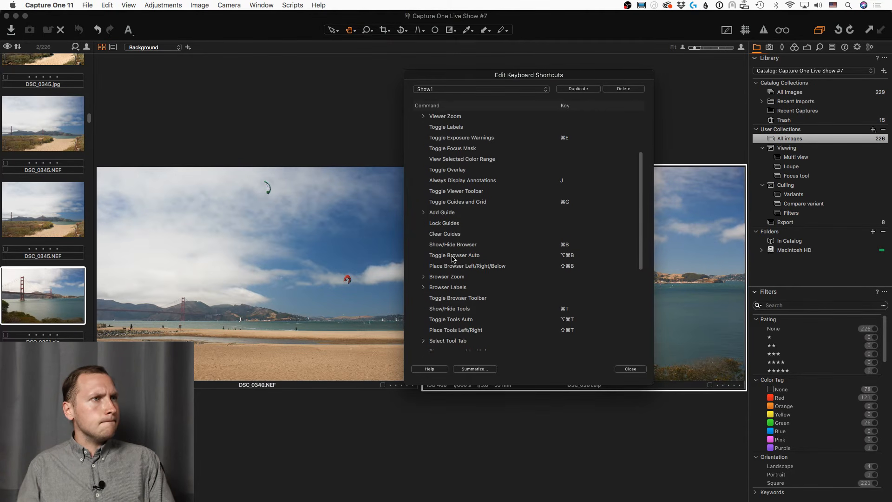
scroll(453, 259, up, 3)
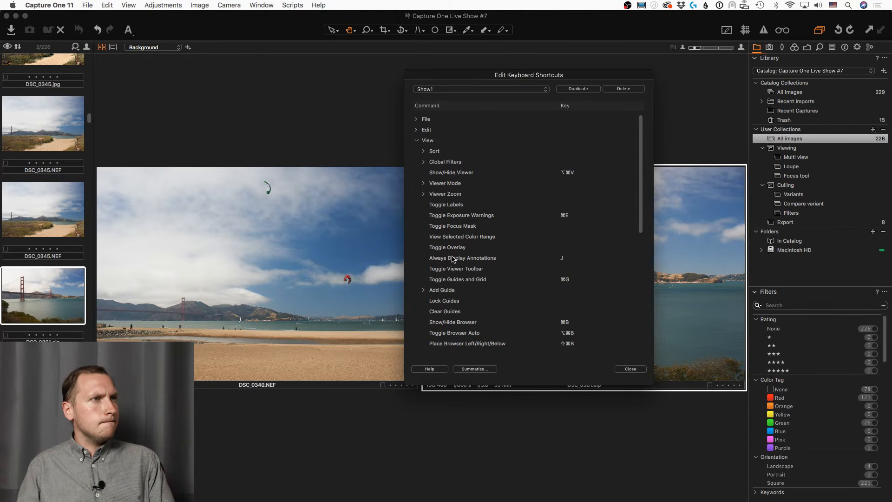
click(423, 152)
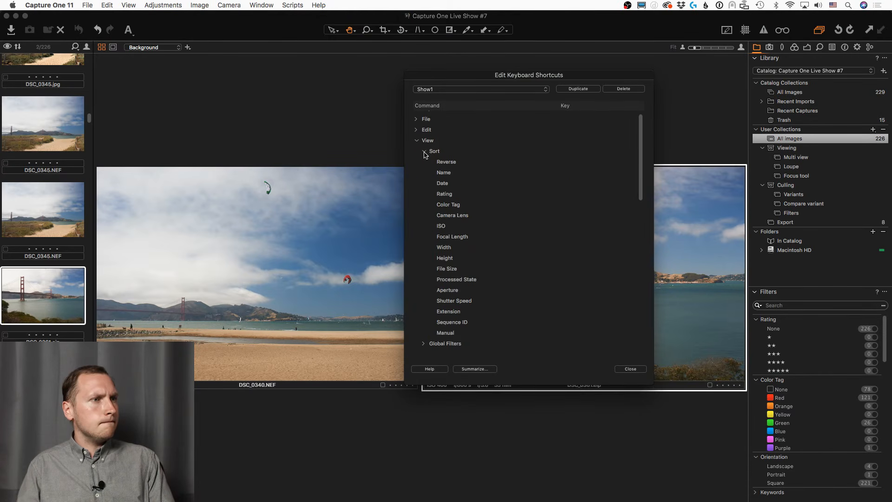
click(424, 152)
Step: Look through the File commands and recheck the View commands for the compare variant shortcuts
click(416, 119)
scroll(433, 198, down, 3)
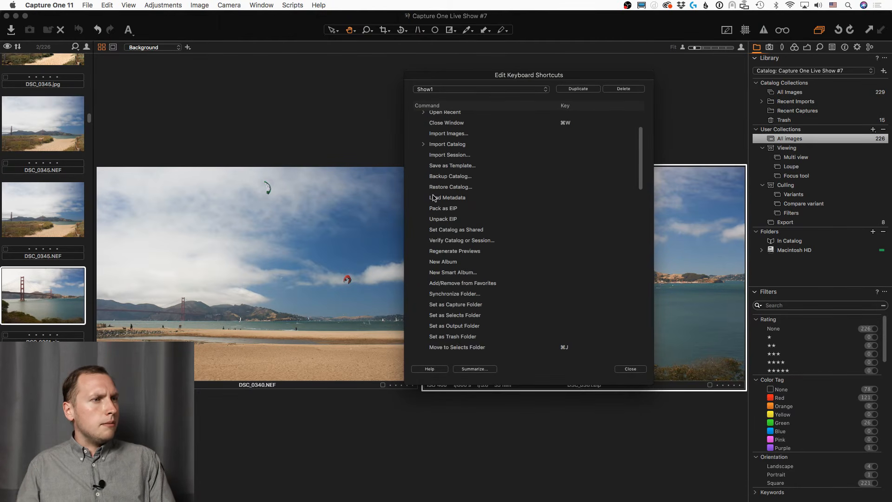
scroll(433, 198, down, 5)
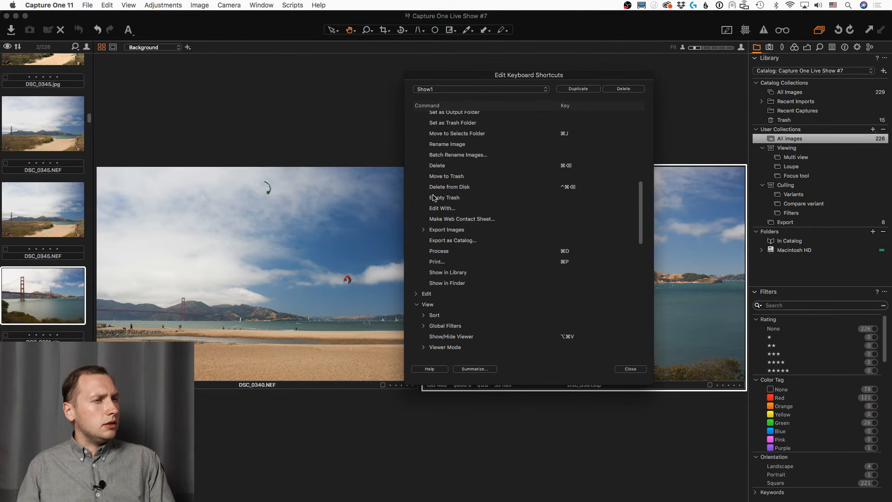
scroll(433, 198, down, 10)
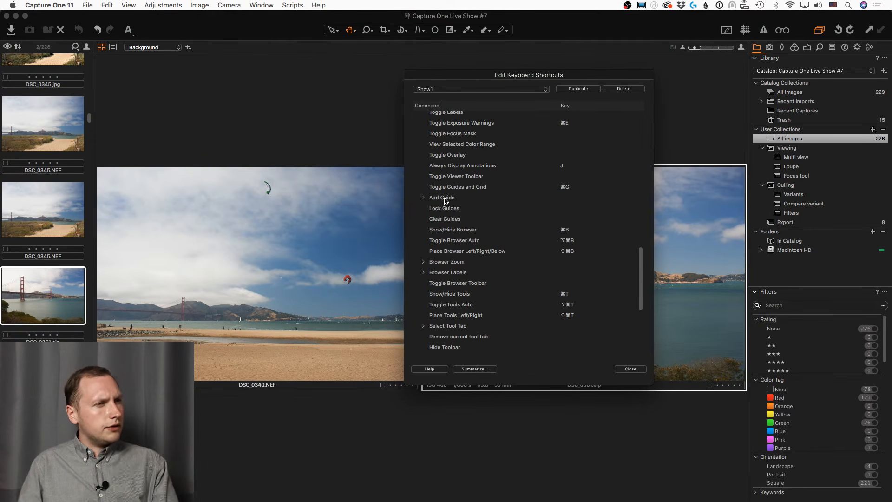
scroll(442, 200, down, 3)
scroll(445, 201, down, 2)
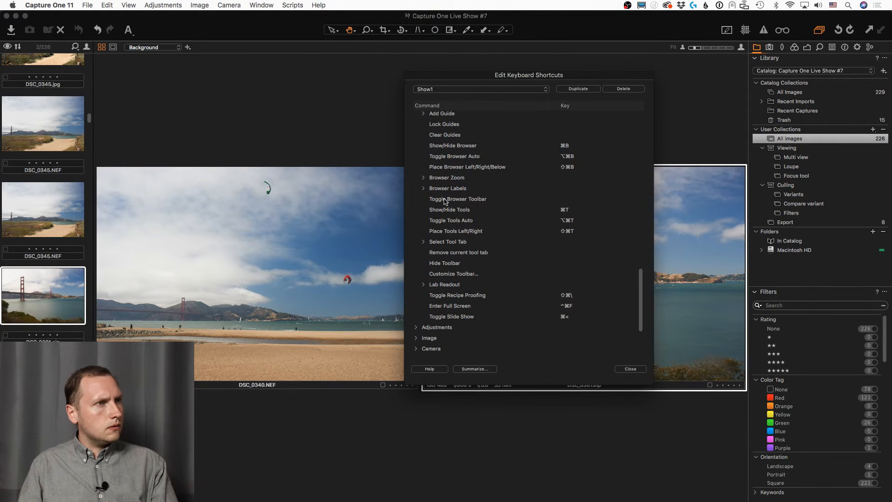
scroll(449, 243, down, 3)
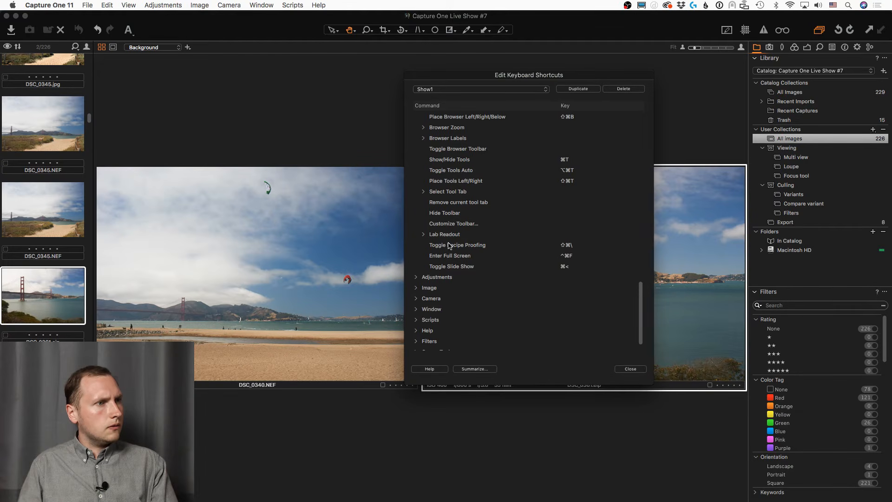
scroll(437, 282, up, 5)
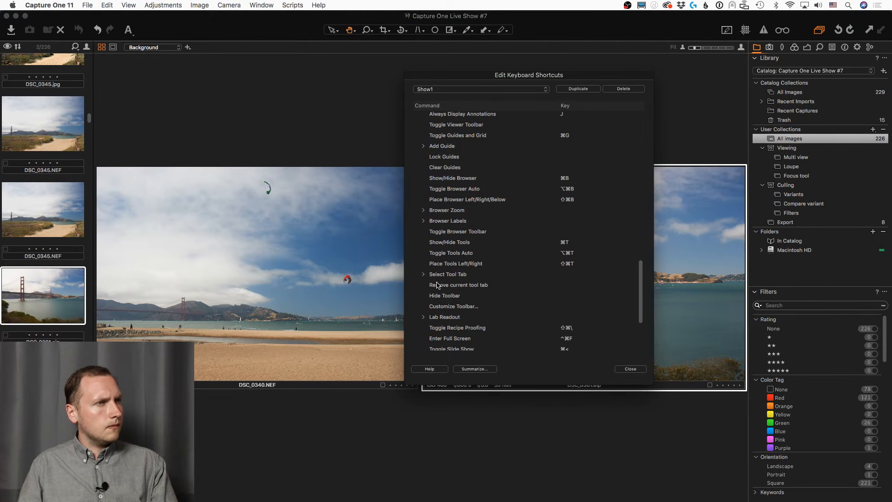
scroll(437, 285, up, 4)
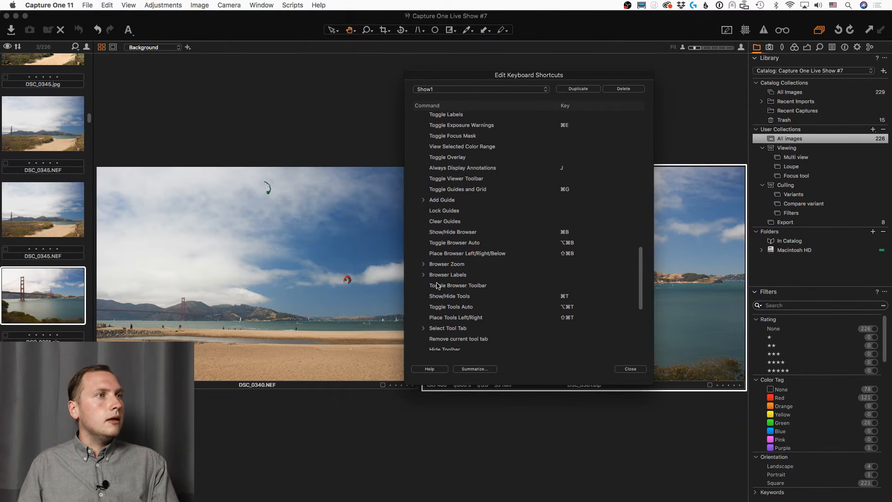
scroll(437, 285, up, 5)
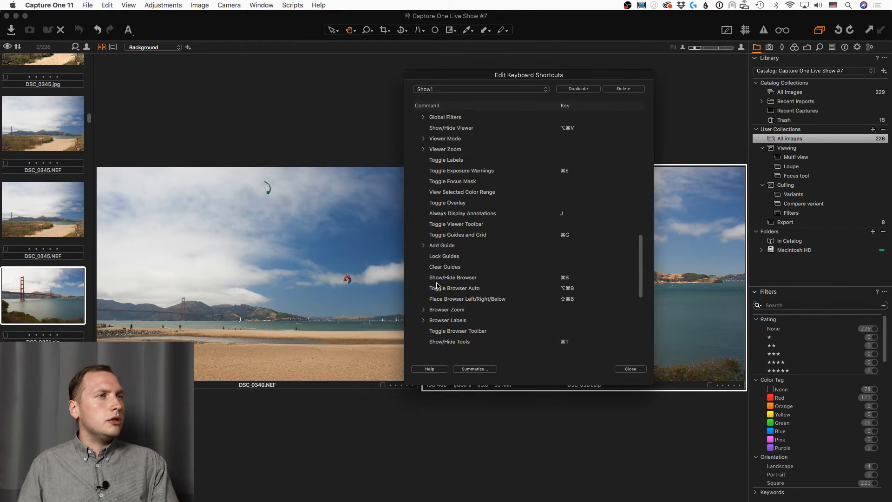
scroll(437, 284, up, 10)
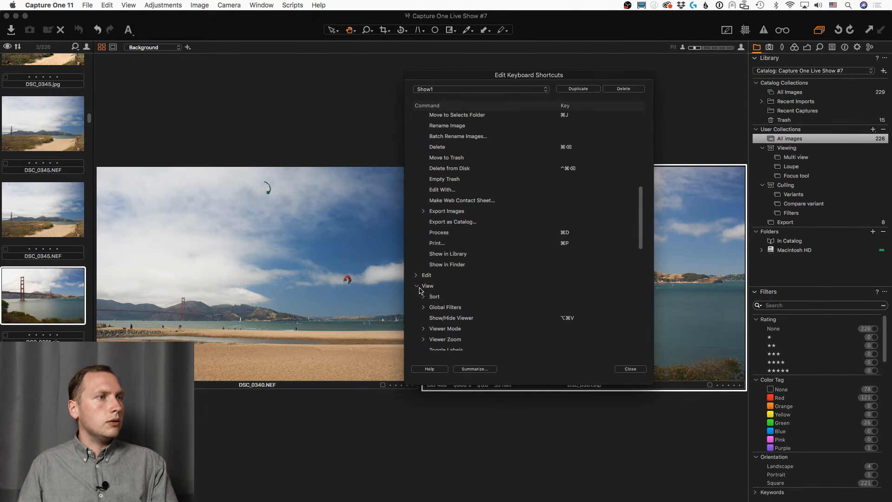
Step: Expand the Edit commands and locate Set as Compare Variant and Clear Compare Variant among them
click(417, 275)
scroll(417, 277, down, 15)
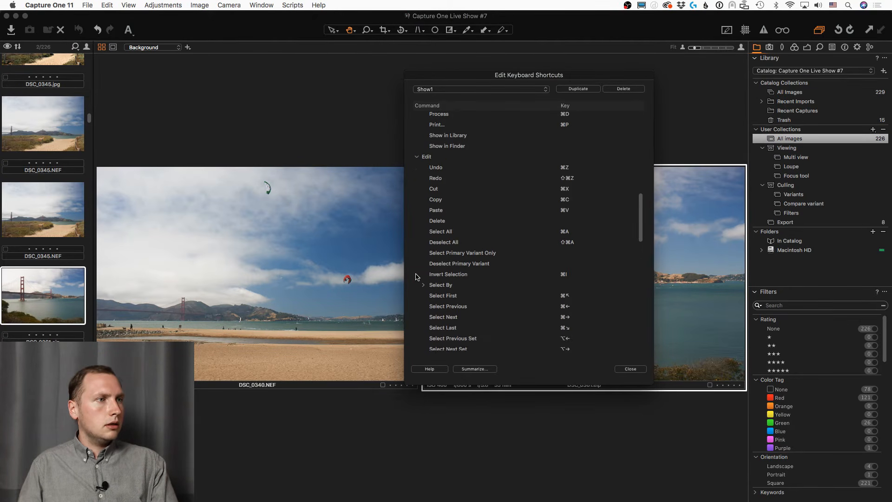
scroll(487, 285, up, 5)
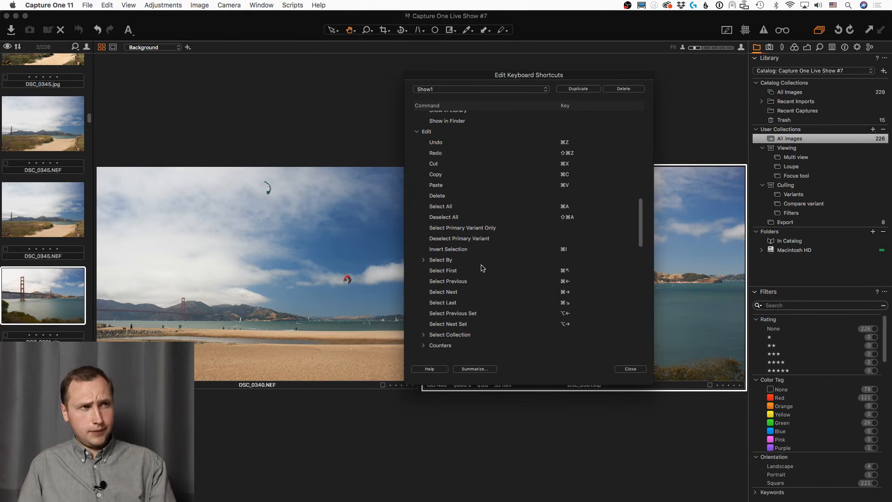
scroll(482, 268, down, 8)
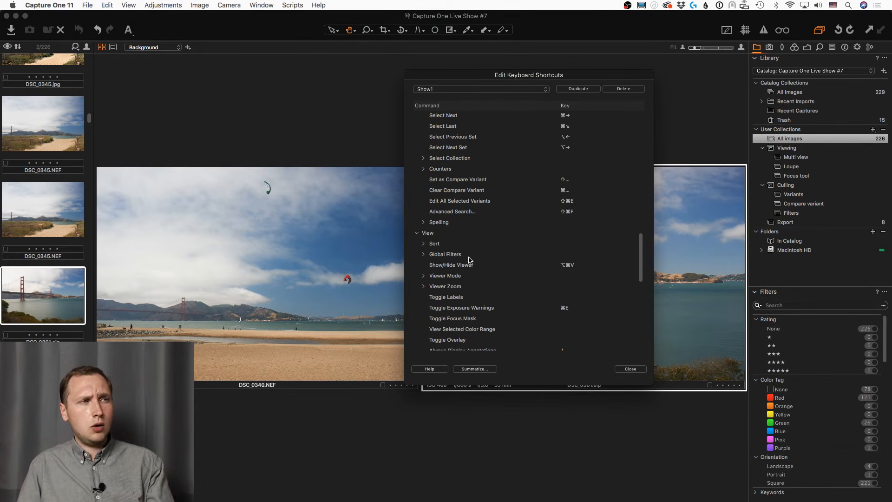
scroll(468, 263, up, 4)
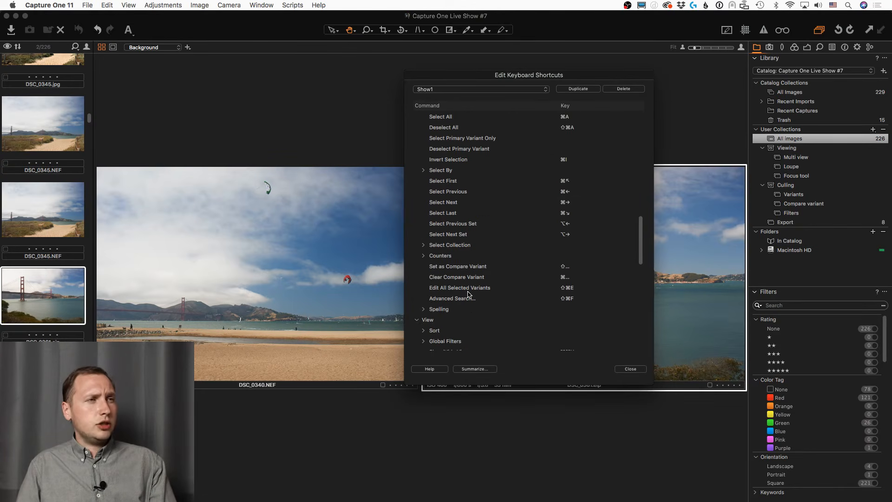
Step: Inspect the key assignments of Set as Compare Variant and Clear Compare Variant, and close the shortcuts editor
double_click(484, 268)
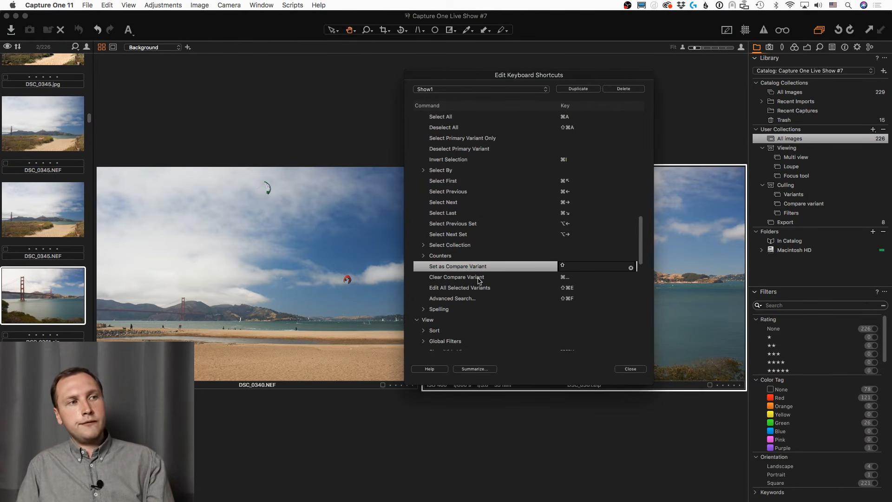
double_click(479, 278)
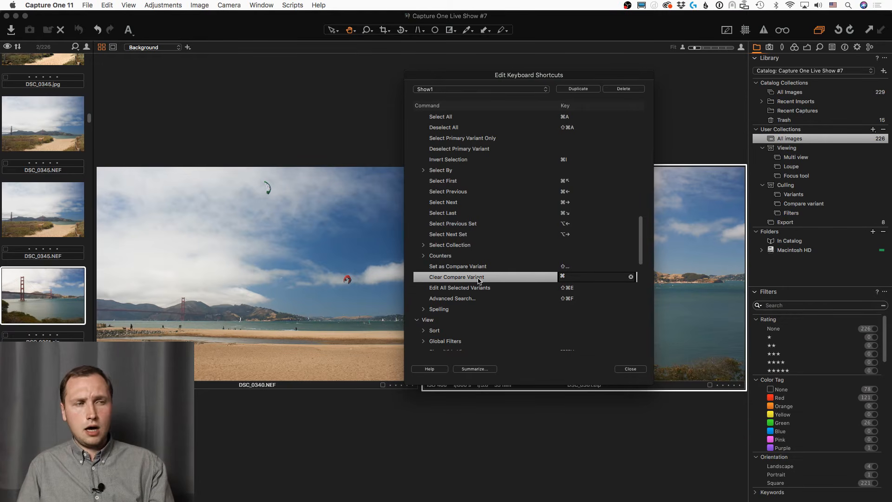
click(632, 369)
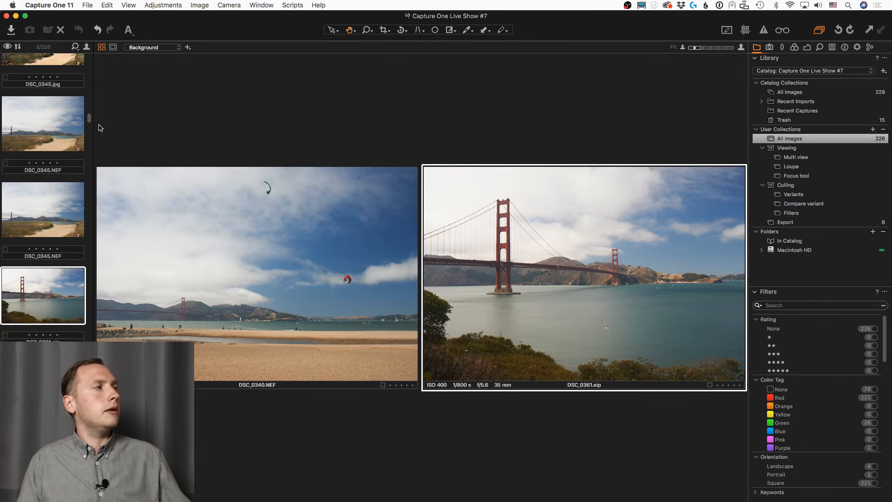
Step: View DSC_0315.NEF on its own
scroll(66, 194, up, 10)
click(61, 190)
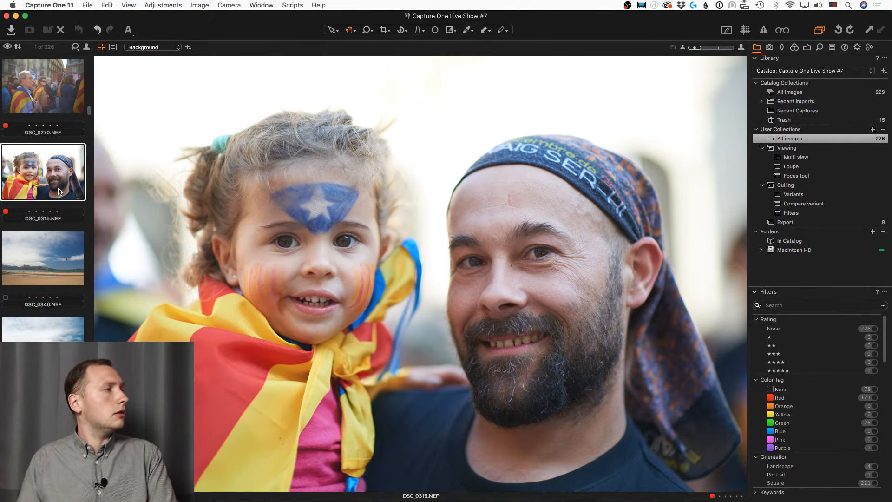
Step: Try five, three and one stars on DSC_0315.NEF and leave it rated five stars
scroll(63, 213, up, 3)
scroll(68, 242, down, 2)
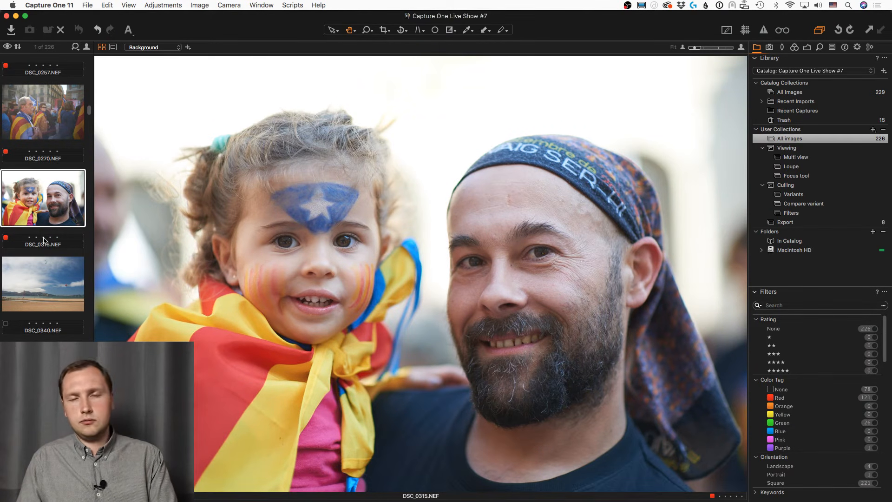
click(58, 237)
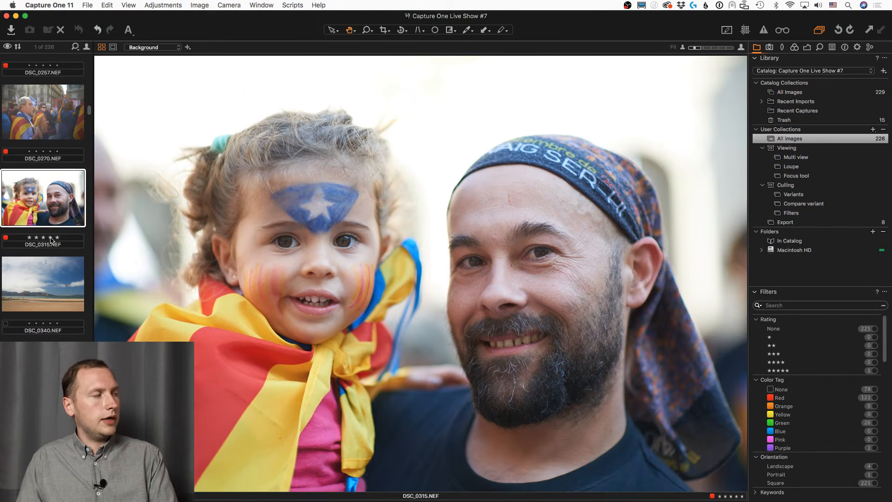
click(44, 237)
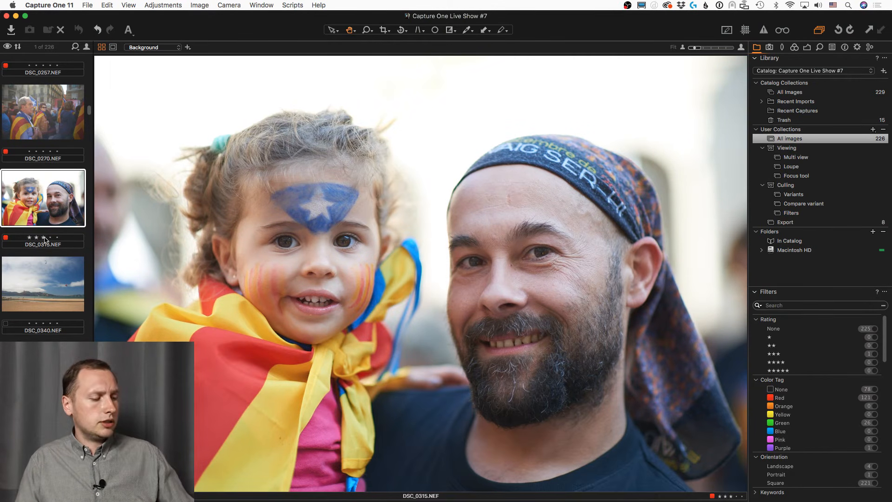
key(5)
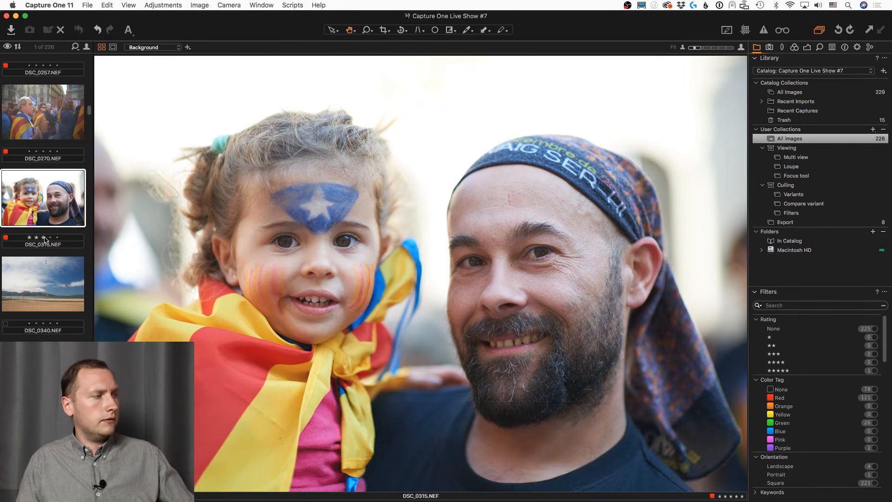
key(1)
key(5)
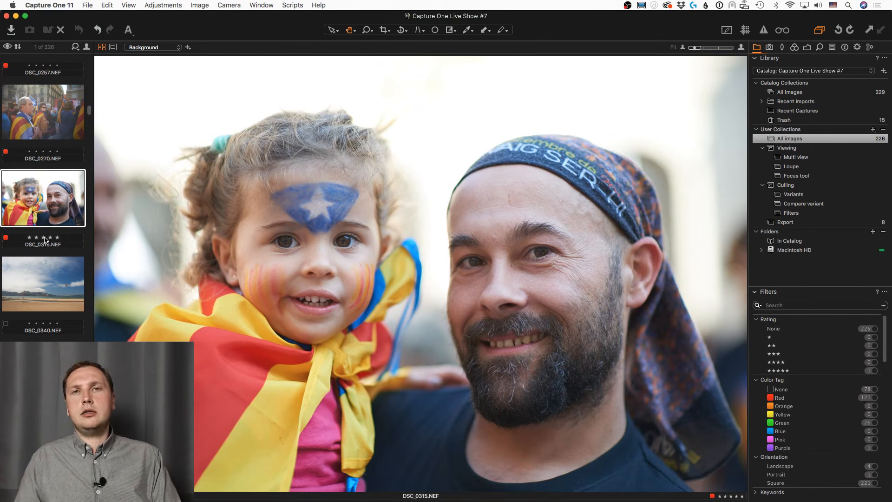
Step: Select all images in the All images collection, starting from 1.NEF, and rate them five stars
scroll(45, 240, up, 15)
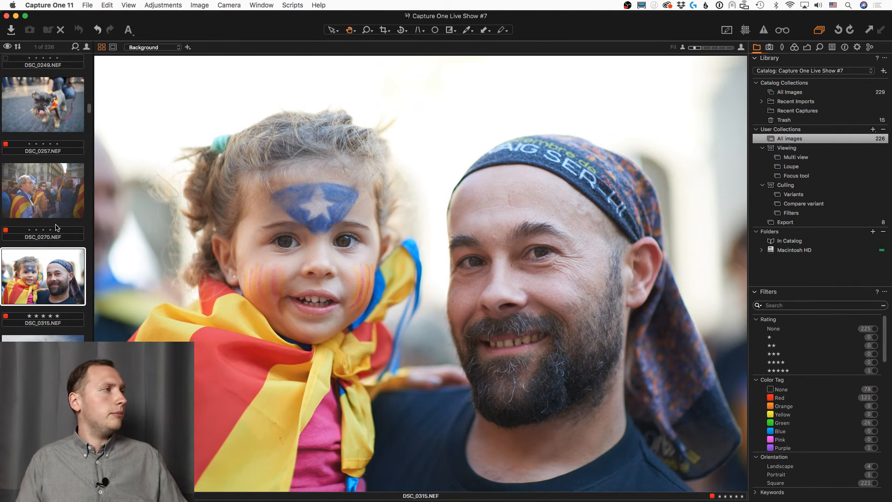
drag(89, 102, 90, 47)
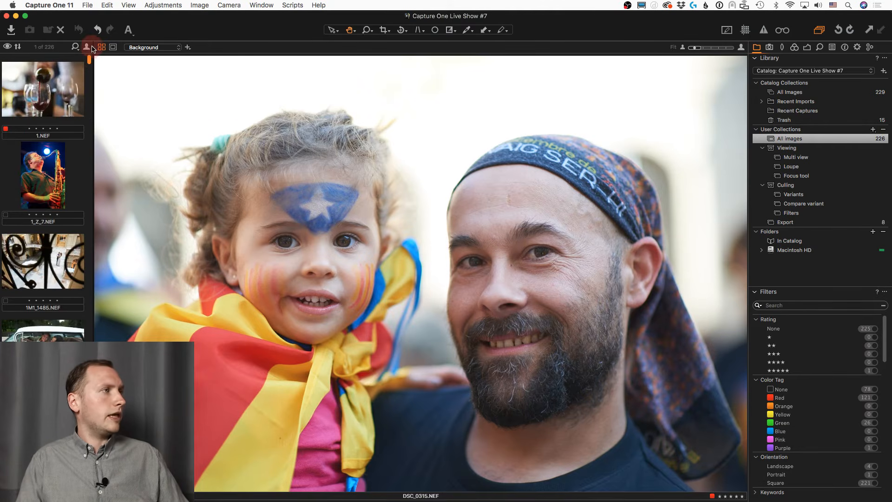
click(66, 76)
key(super+a)
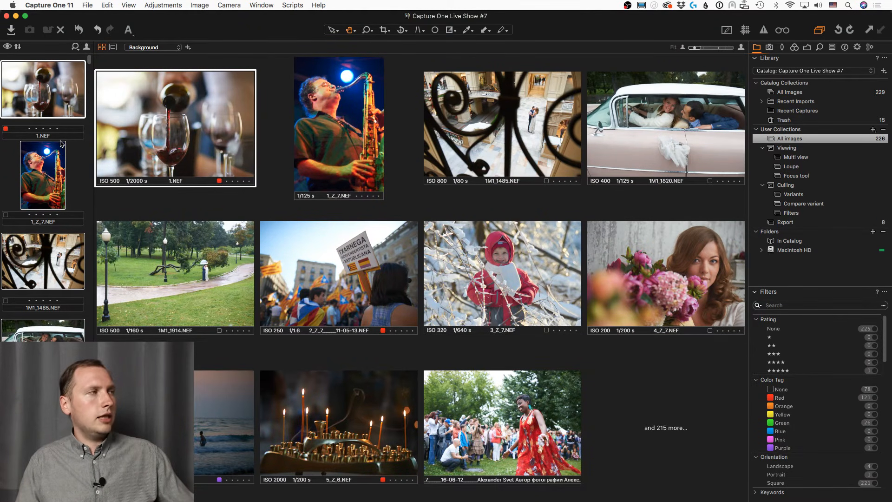
key(5)
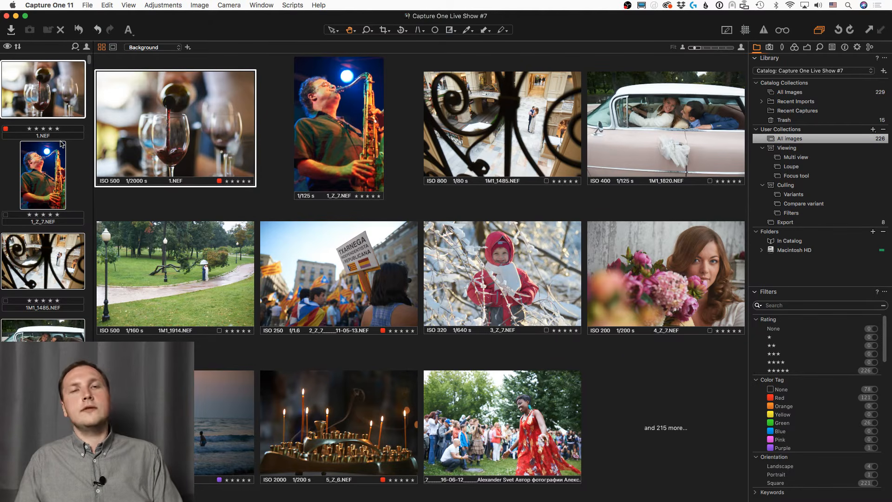
Step: Remove the star ratings from all images in the collection and view 1.NEF on its own
click(66, 104)
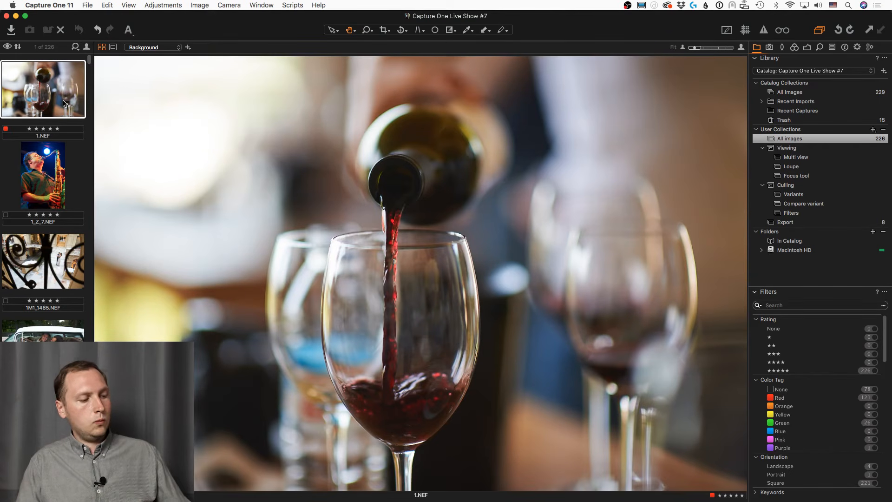
key(super+a)
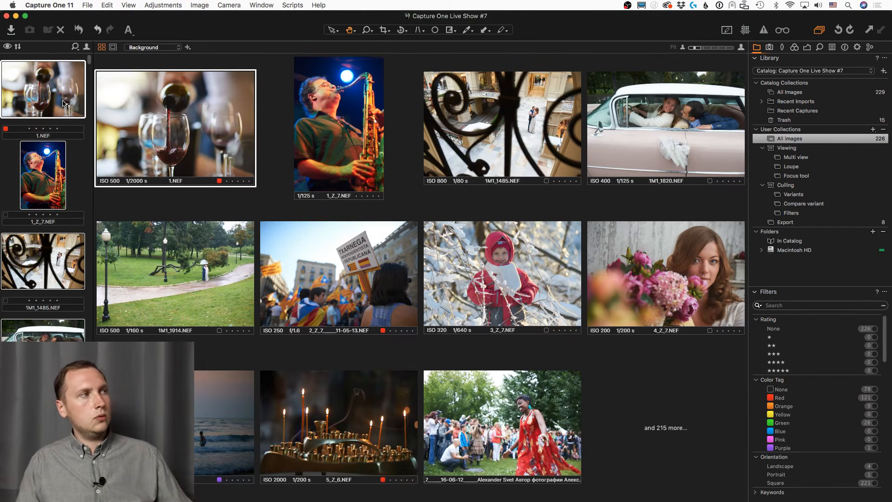
click(65, 104)
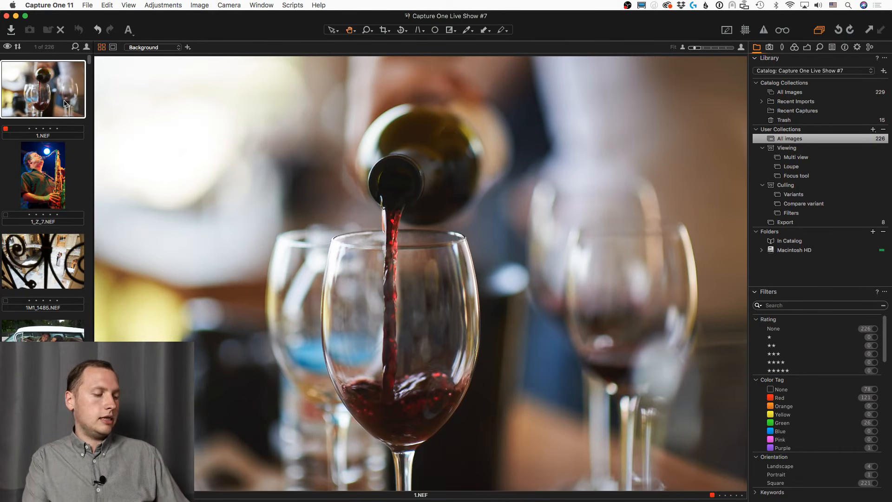
Step: Rate 1.NEF and 1_Z_7.NEF five stars, 1M1_1485.NEF three stars, 1M1_1820.NEF two stars and 1M1_1914.NEF one star
key(5)
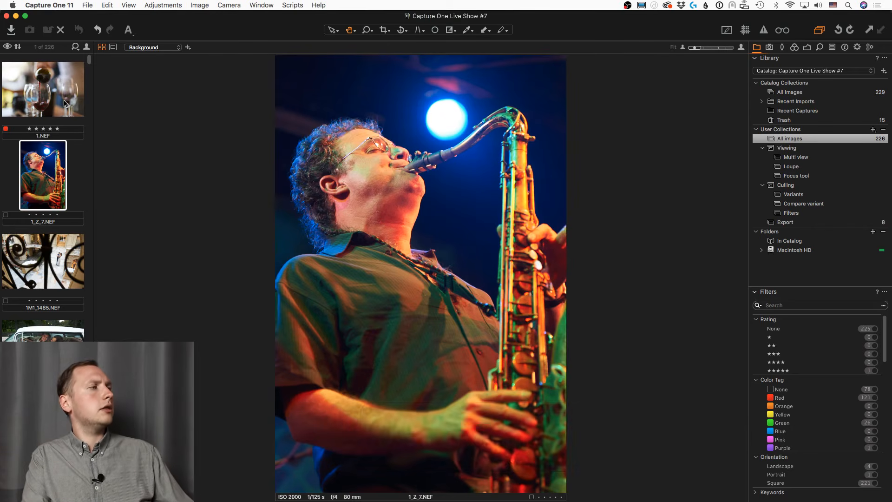
key(5)
key(Down)
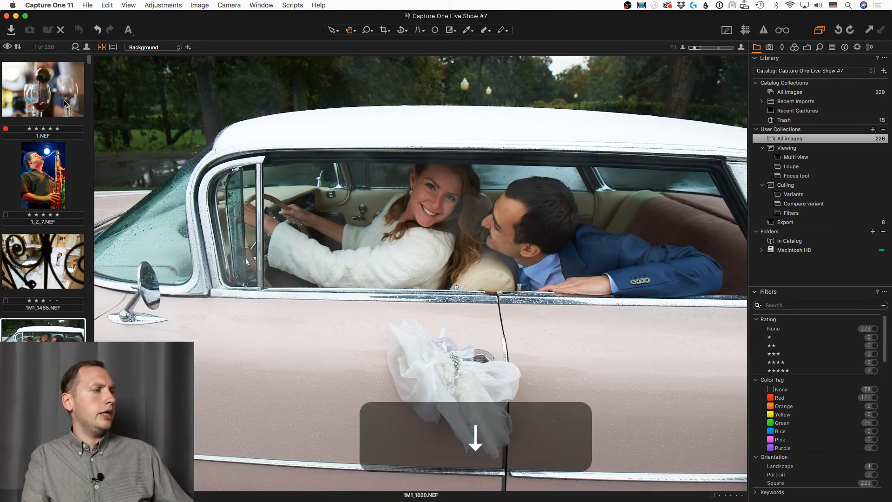
key(Down)
key(1)
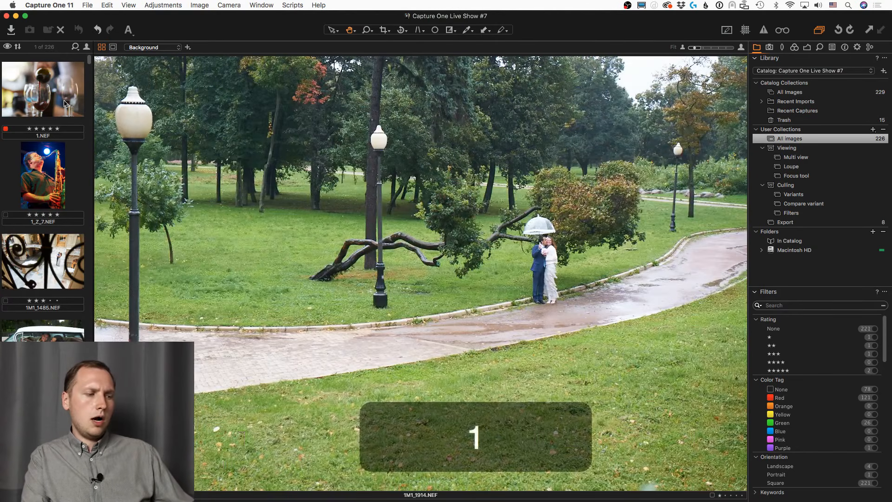
Step: Move on to 4_Z_7.NEF without rating any more images and review the star ratings among the thumbnails
key(Down)
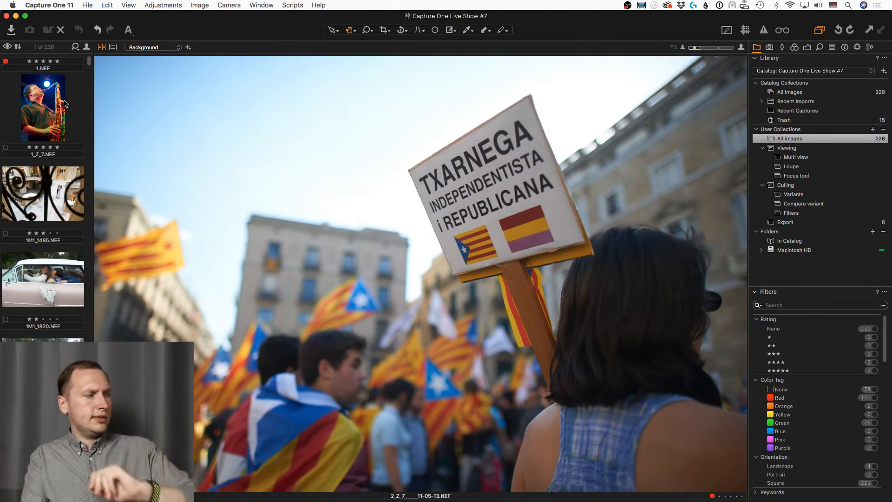
key(Down)
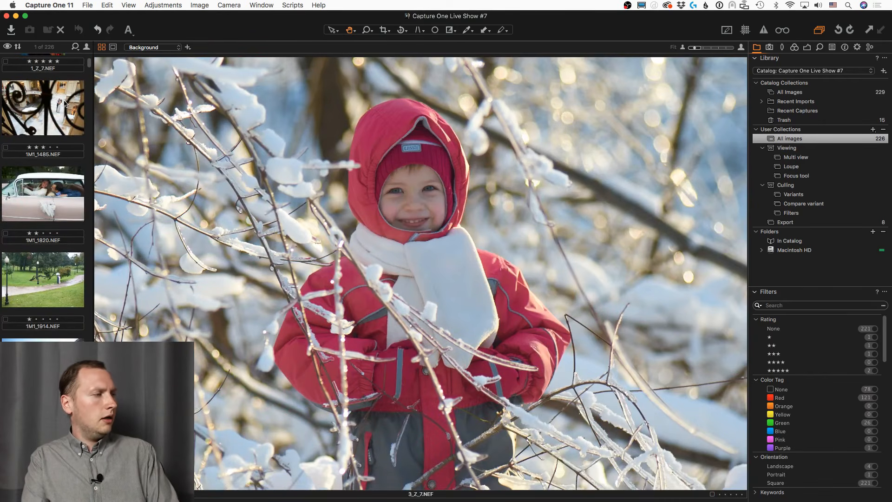
key(Down)
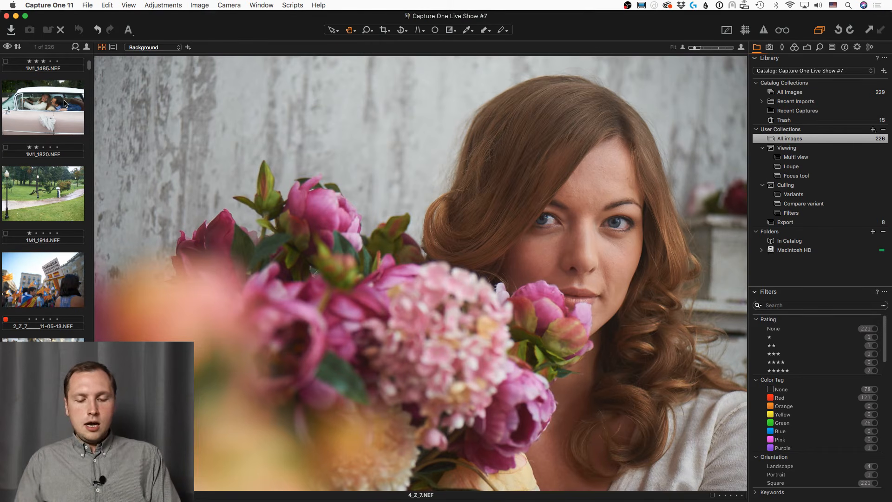
scroll(56, 235, down, 3)
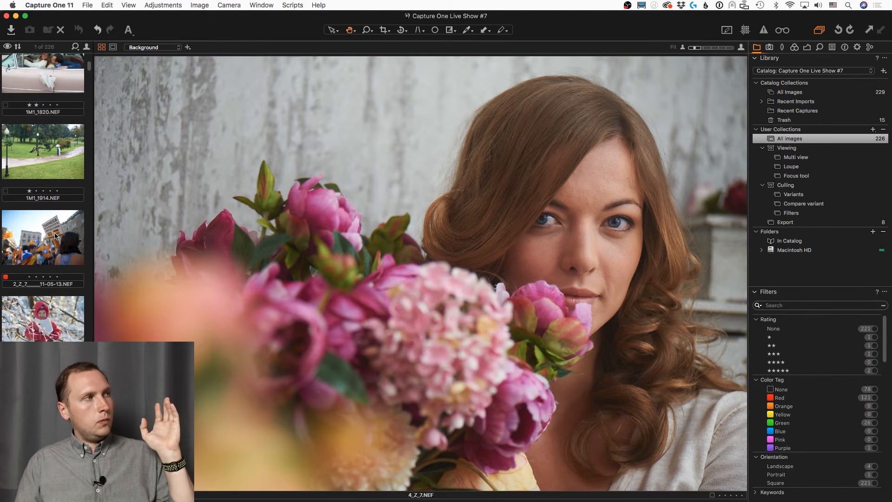
scroll(55, 235, down, 5)
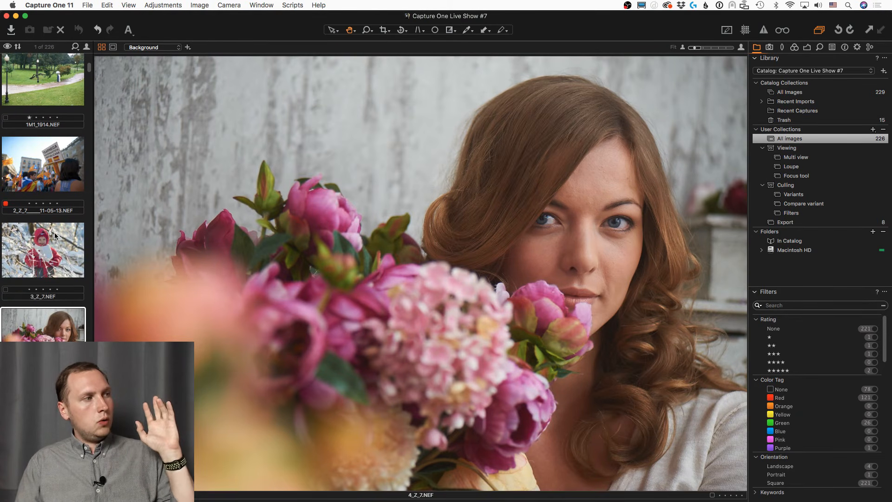
scroll(54, 236, up, 15)
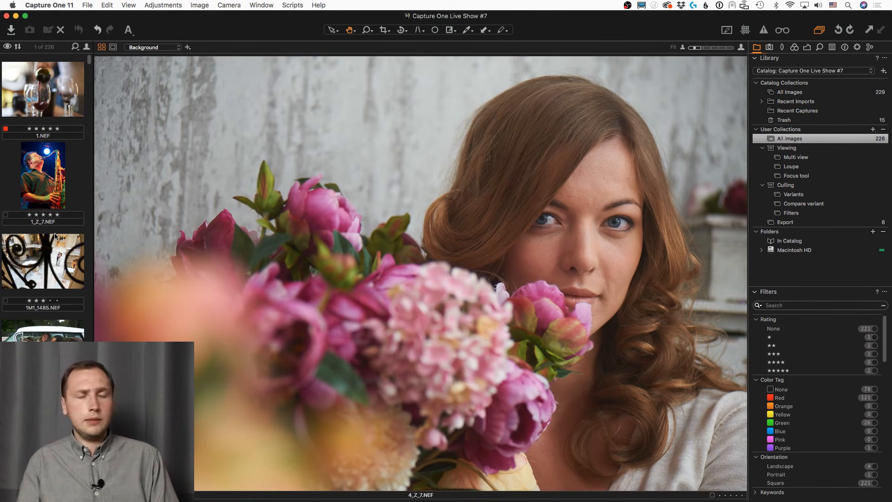
scroll(55, 235, down, 3)
scroll(54, 233, down, 5)
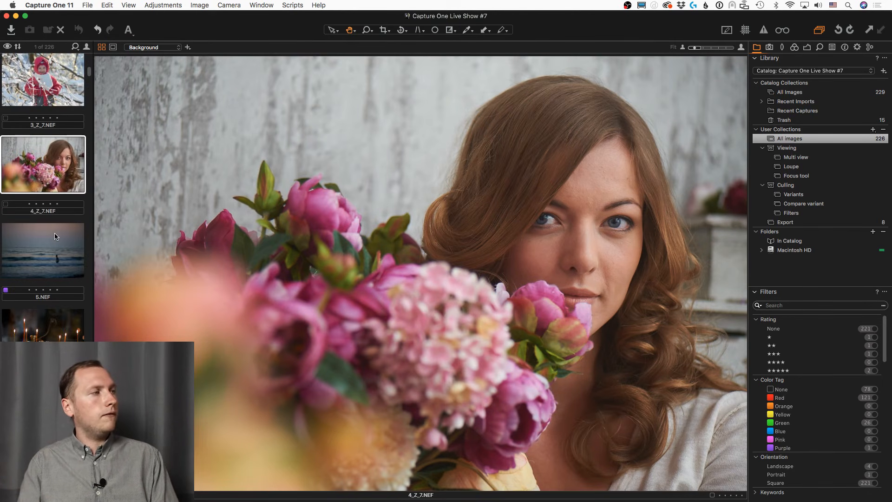
Step: Adjust 4_Z_7.NEF to exposure 0.06, contrast 18 and saturation -70, and compare it briefly with 5.NEF
click(807, 47)
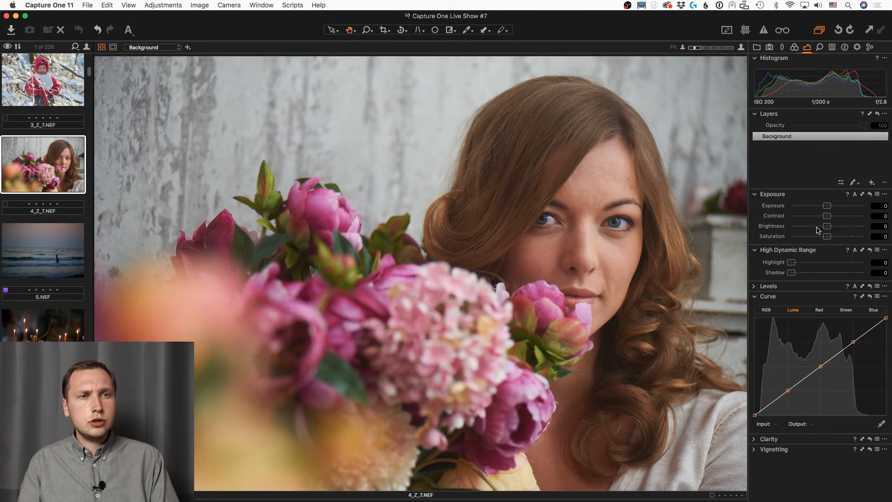
drag(814, 240, 828, 207)
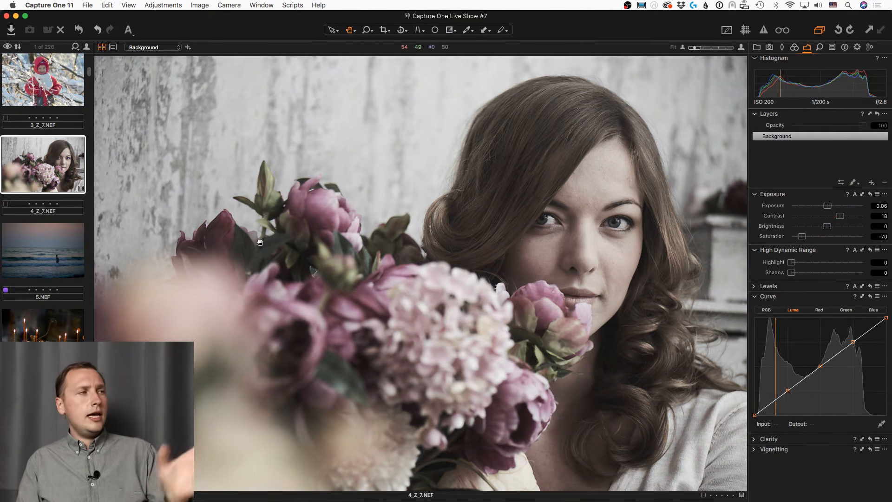
click(51, 245)
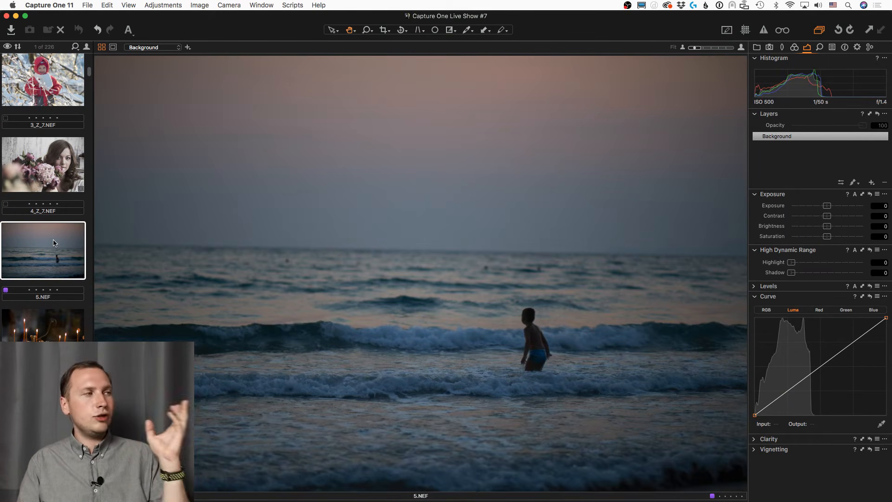
click(73, 179)
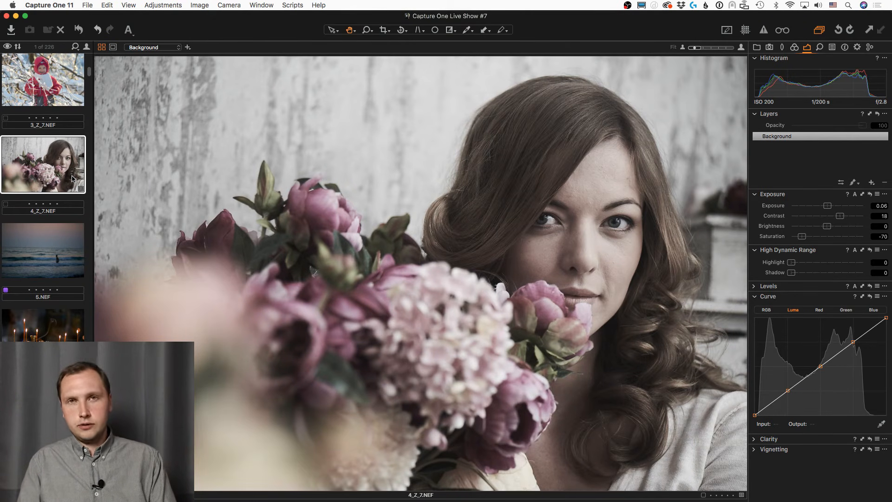
Step: Give every image in the collection a five-star rating again and check the first thumbnails
key(super+a)
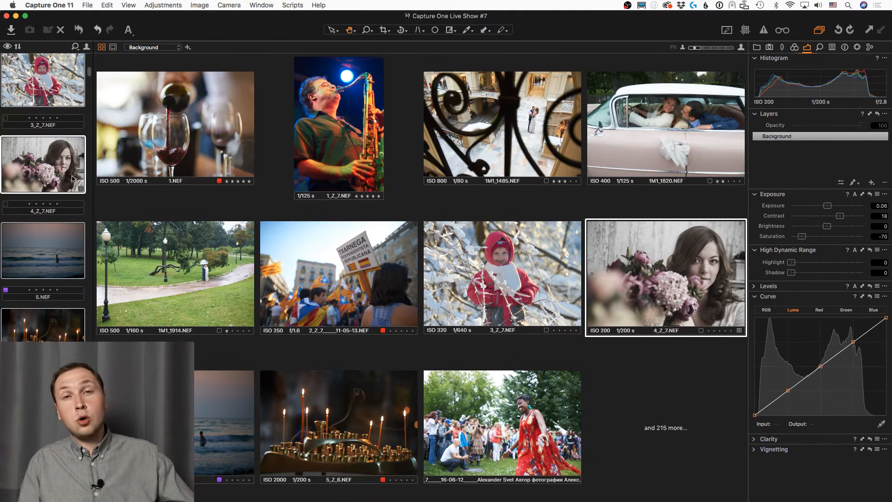
key(5)
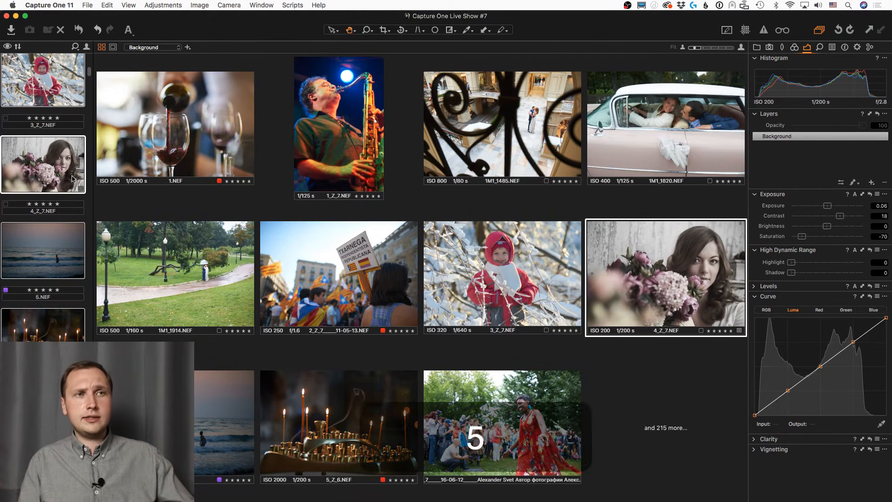
scroll(53, 219, up, 3)
scroll(53, 218, up, 5)
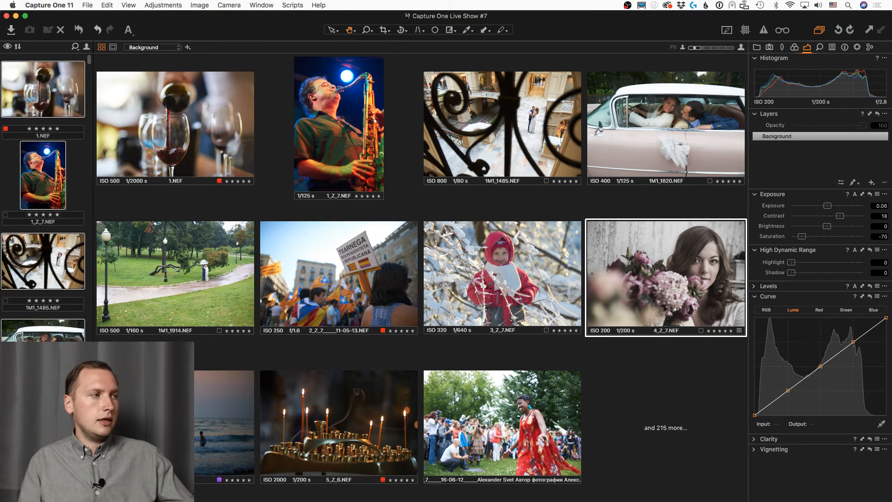
Step: Go through the images from 1.NEF and remove the star ratings of 1_Z_7.NEF and 1M1_1485.NEF
click(66, 105)
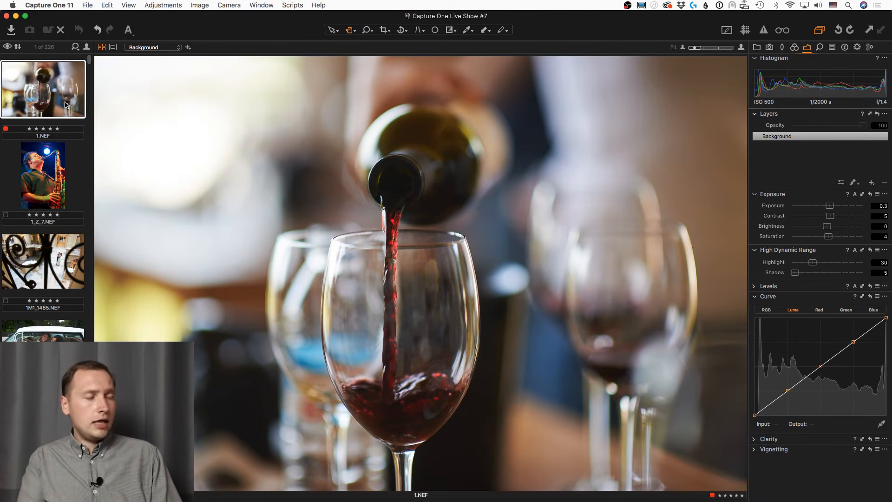
key(Down)
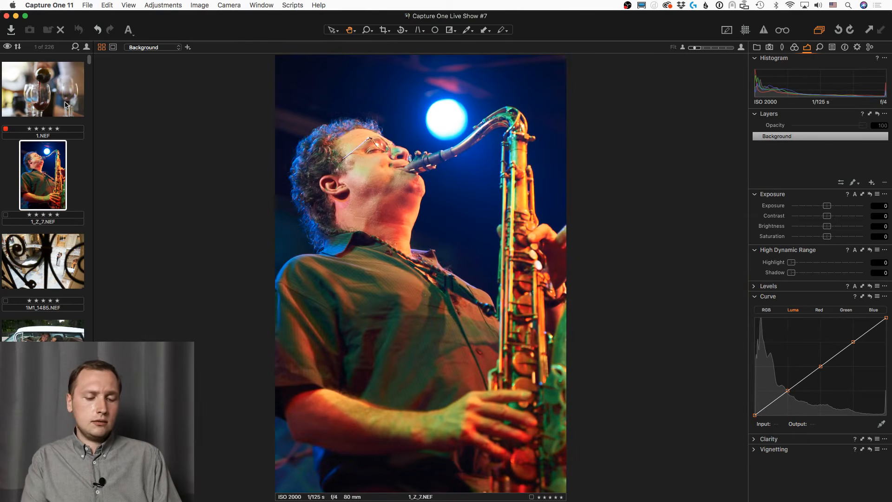
key(0)
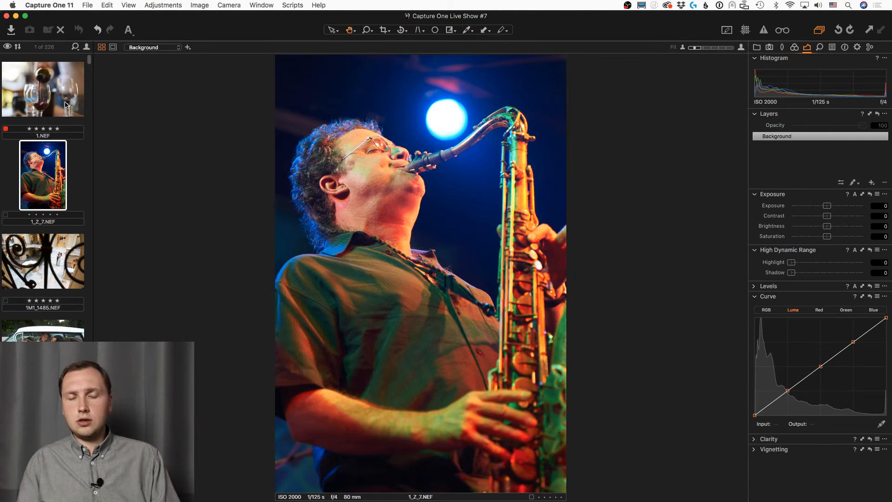
key(Down)
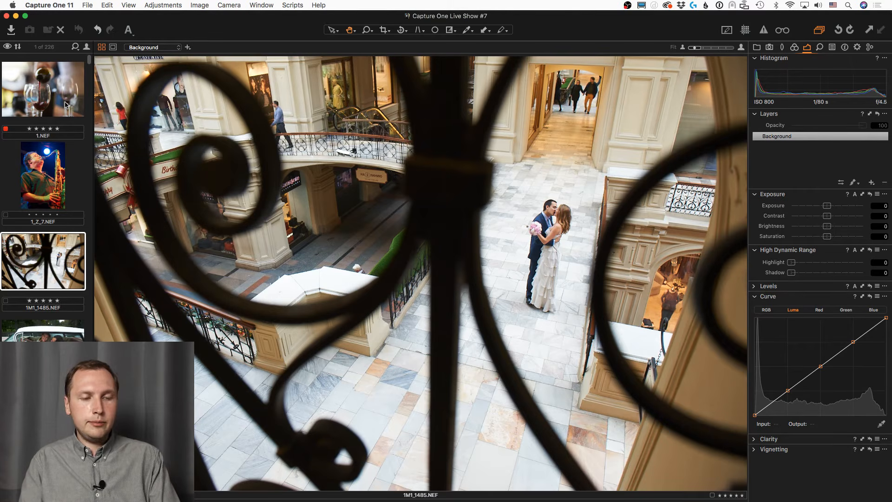
key(0)
Step: Set contrast to 13, exposure to 0.22 and highlight recovery to 65 on 1M1_1485.NEF
click(836, 216)
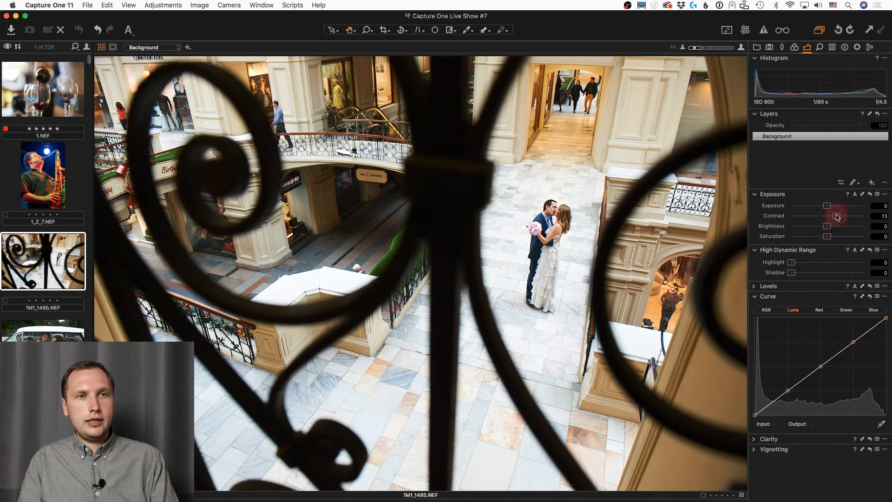
click(829, 206)
click(839, 262)
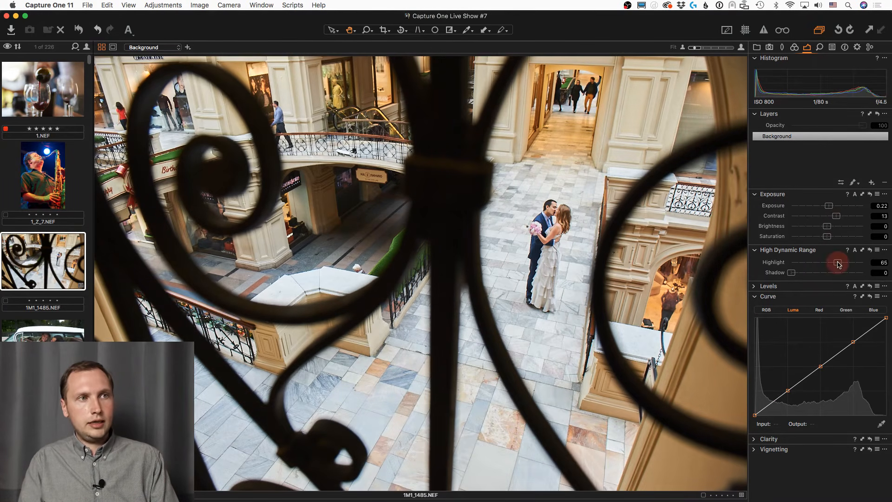
Step: Set the contrast of 1M1_1485.NEF to 9 and briefly filter the collection to the five-star images
click(834, 217)
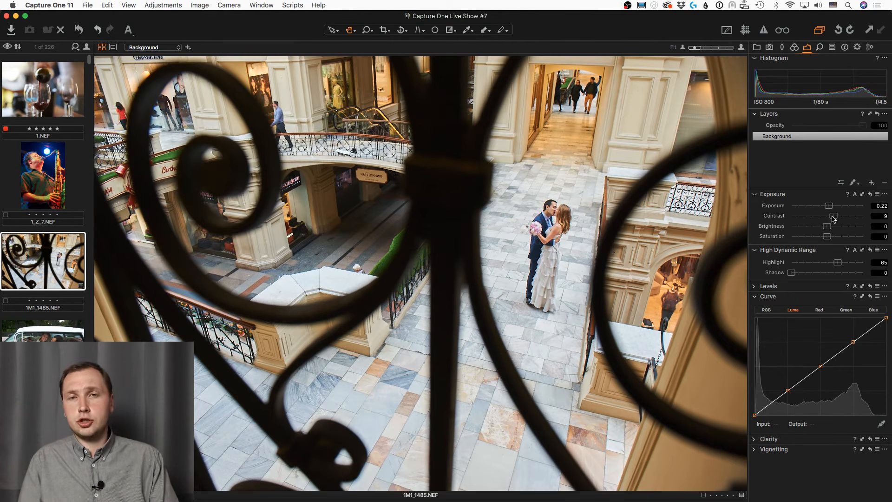
click(757, 47)
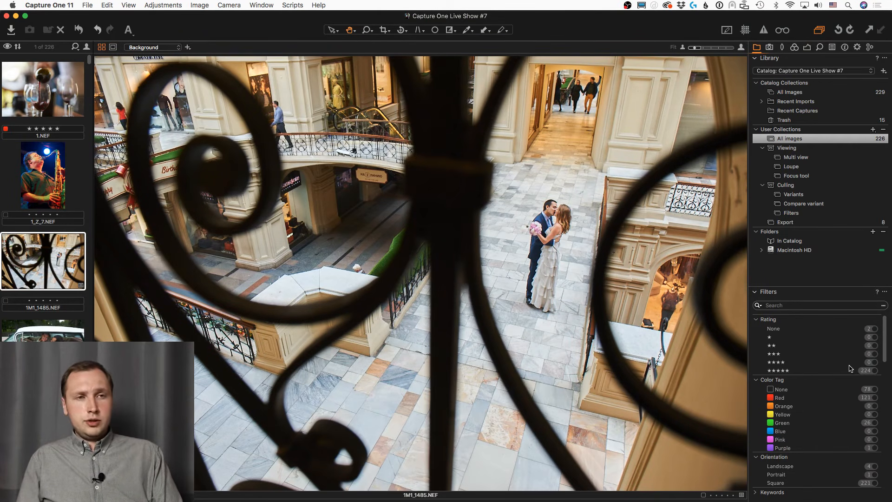
click(876, 371)
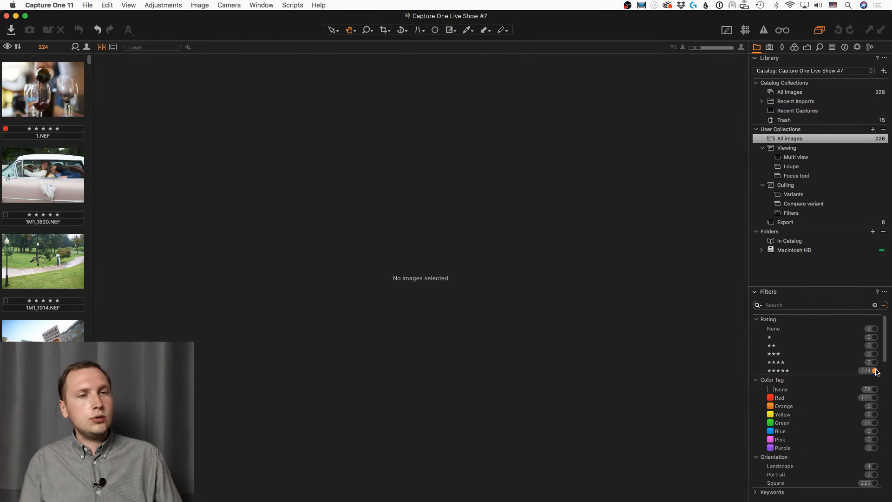
click(876, 371)
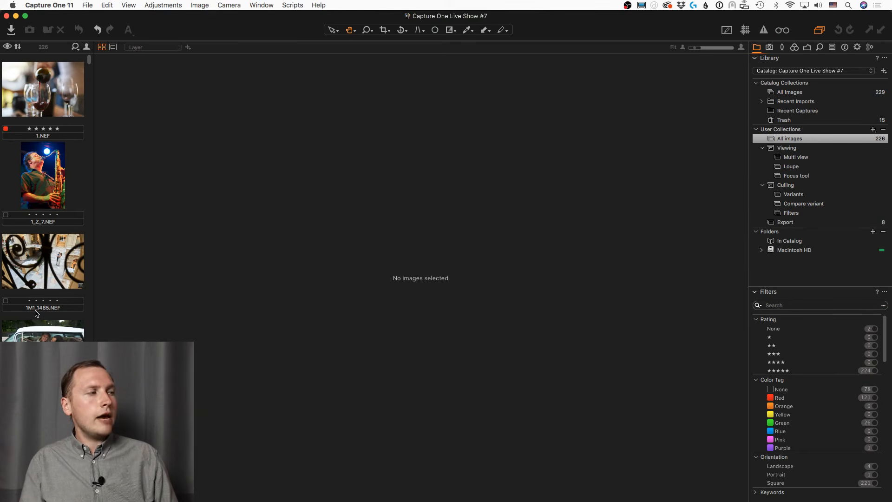
Step: Look through the first thumbnails, select all images in the collection and rate them five stars
scroll(30, 311, down, 5)
scroll(51, 310, down, 2)
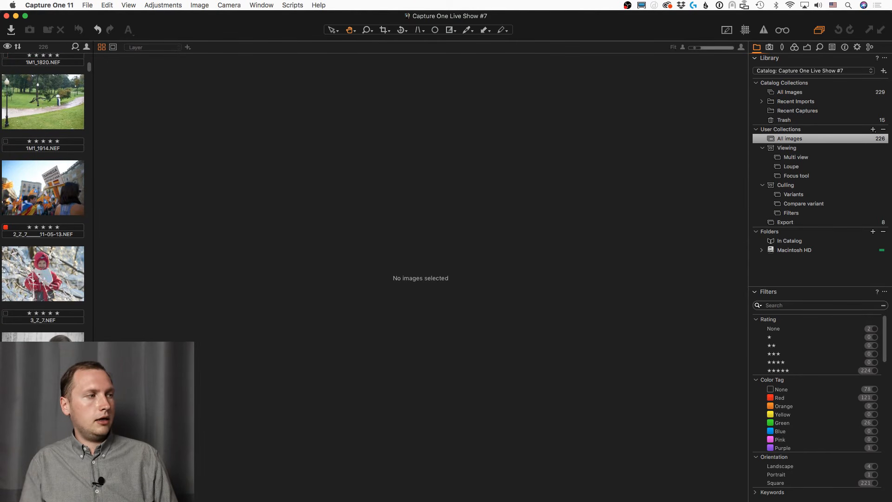
scroll(64, 196, up, 7)
click(53, 260)
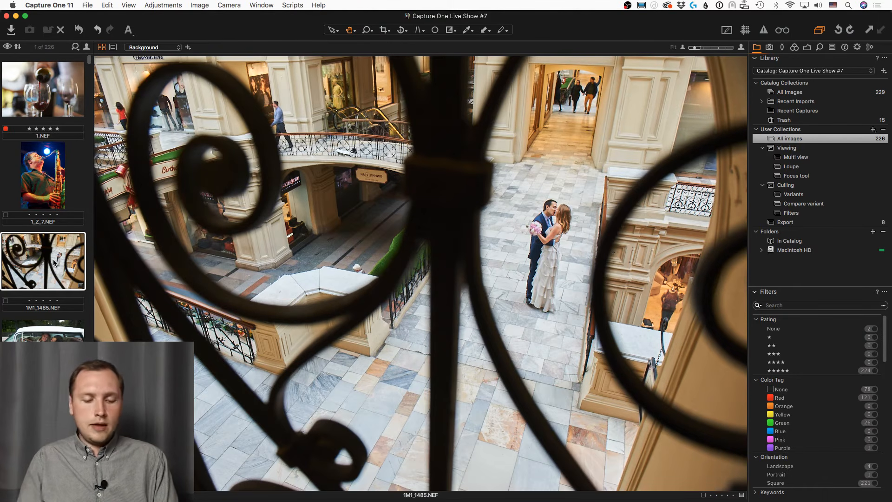
key(super+a)
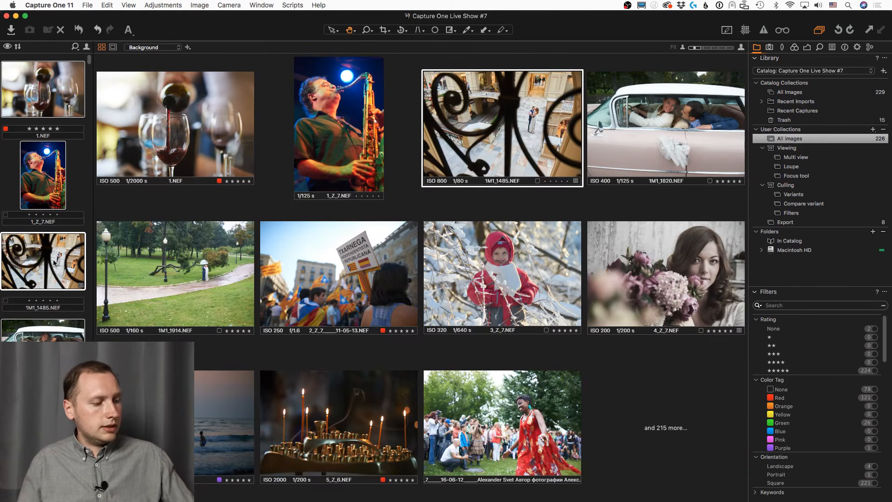
key(5)
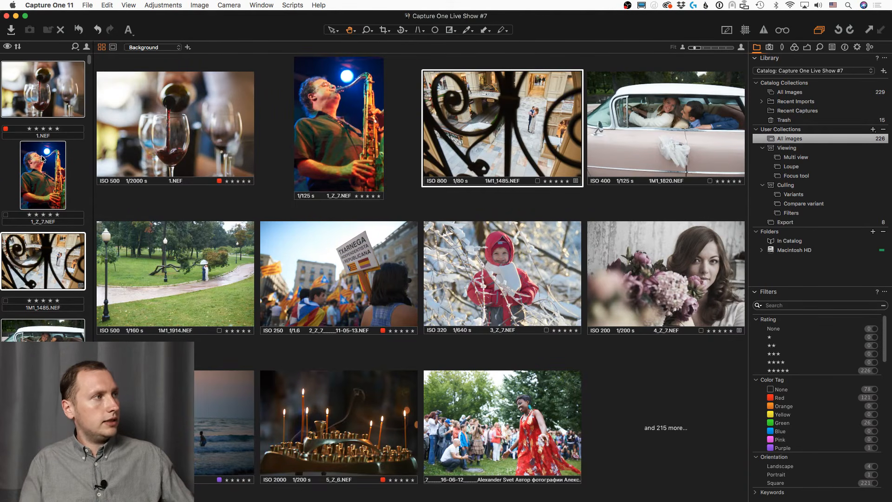
Step: View 1.NEF on its own and give 1M1_1485.NEF a green color tag
super+click(56, 100)
click(54, 103)
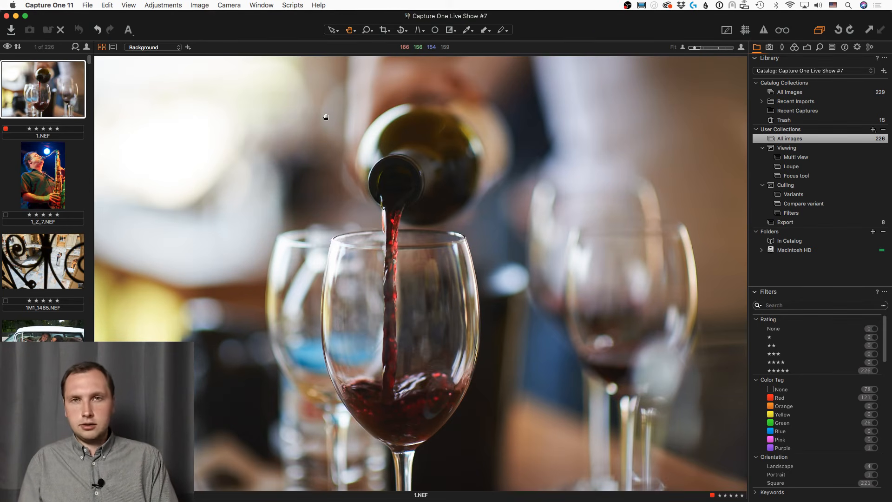
scroll(33, 247, down, 3)
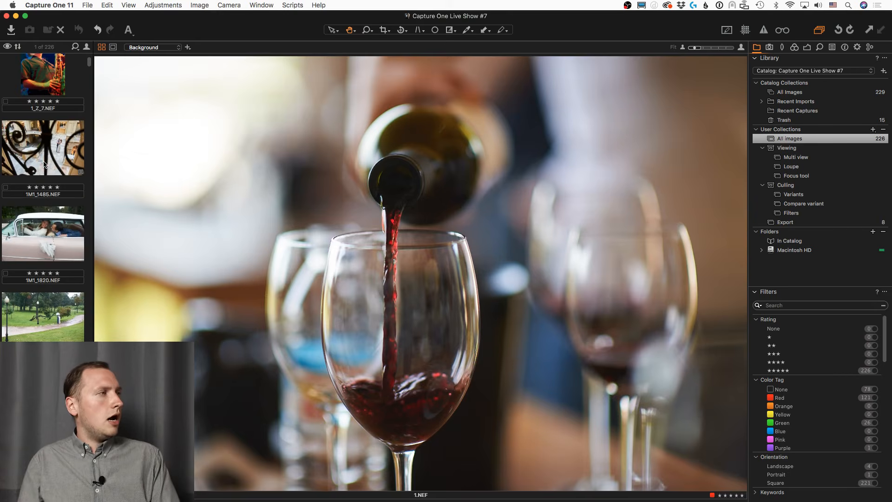
click(45, 164)
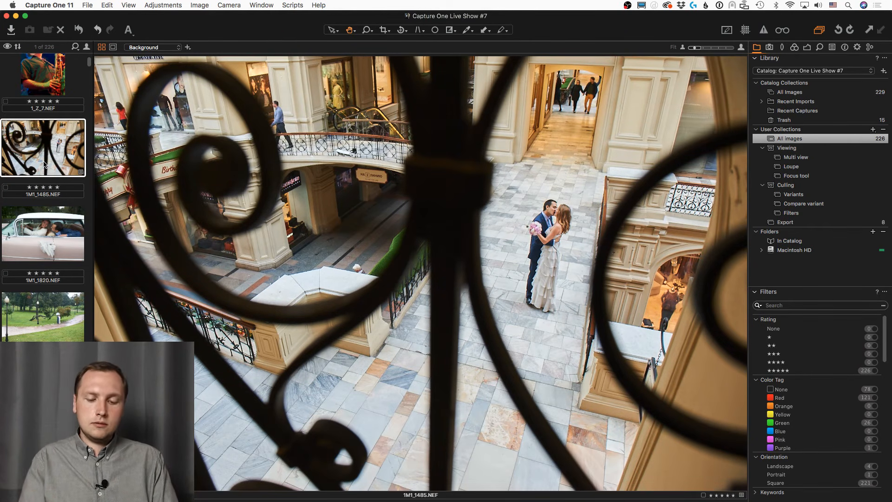
key(plus)
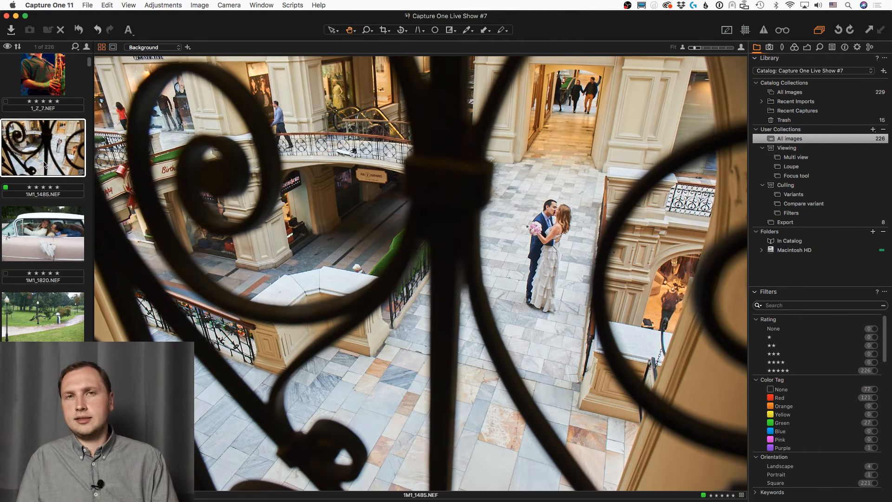
Step: Browse past 1M1_1820.NEF and change the color tag of the protest sign image 2_Z_7_____11-05-13.NEF to green
scroll(44, 163, down, 3)
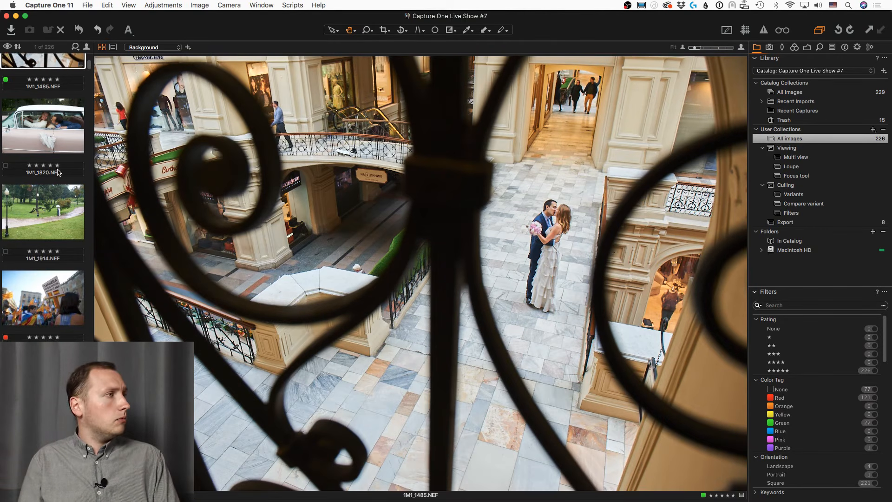
scroll(56, 208, up, 2)
click(57, 206)
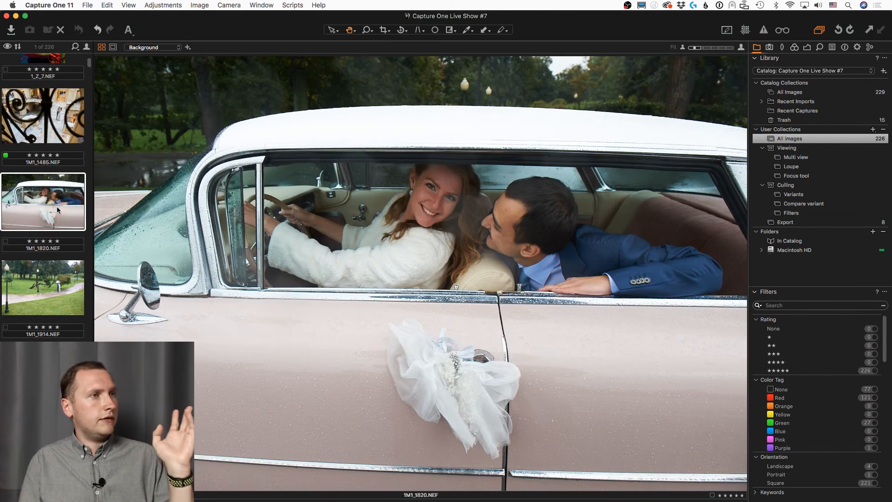
scroll(57, 206, down, 3)
click(57, 190)
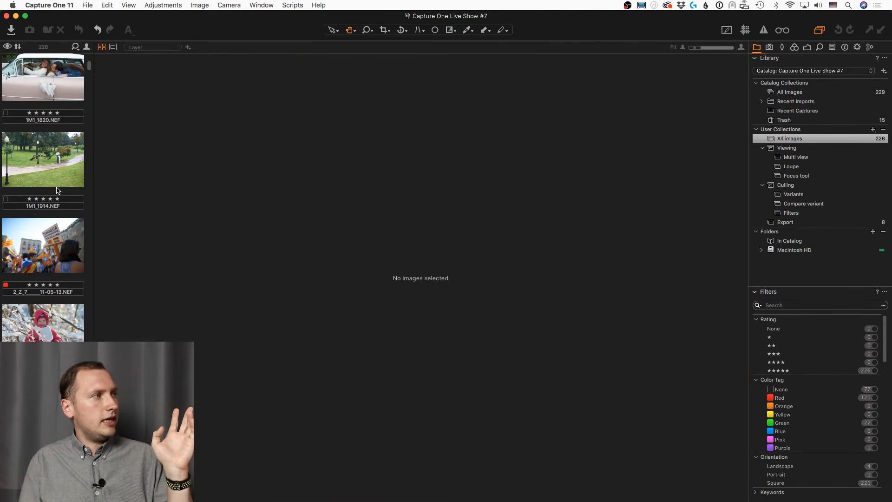
click(57, 249)
key(plus)
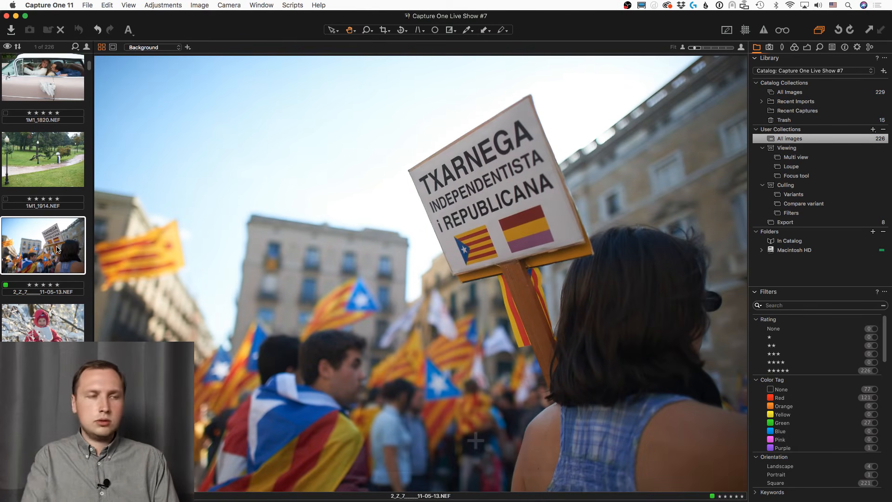
Step: Tag the portrait 4_Z_7.NEF and the candle image 5_Z_6.NEF green
scroll(57, 249, down, 5)
click(58, 213)
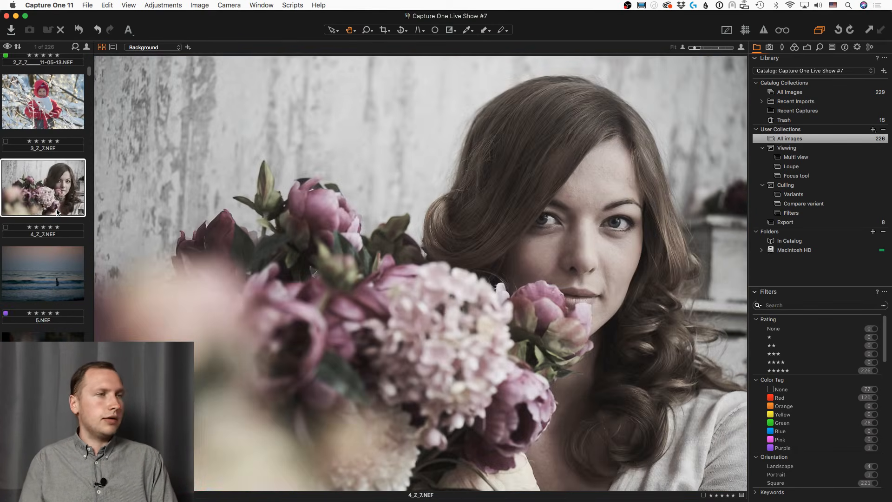
key(plus)
scroll(58, 212, down, 2)
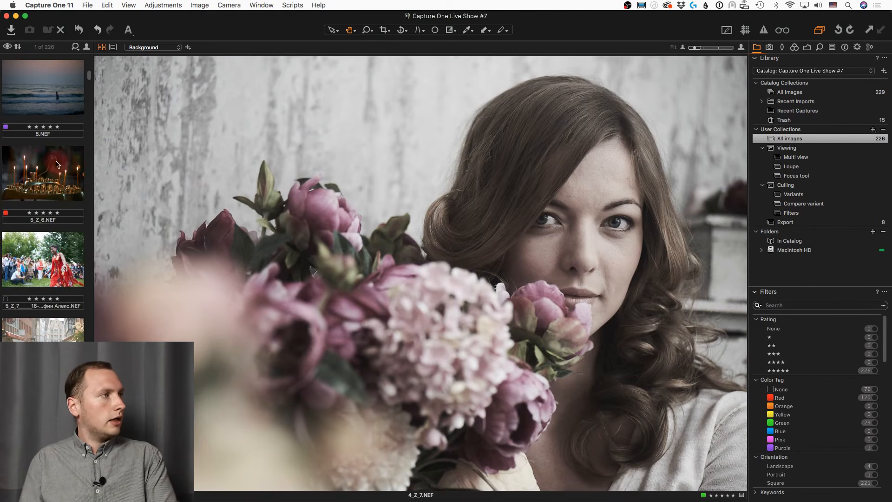
click(56, 163)
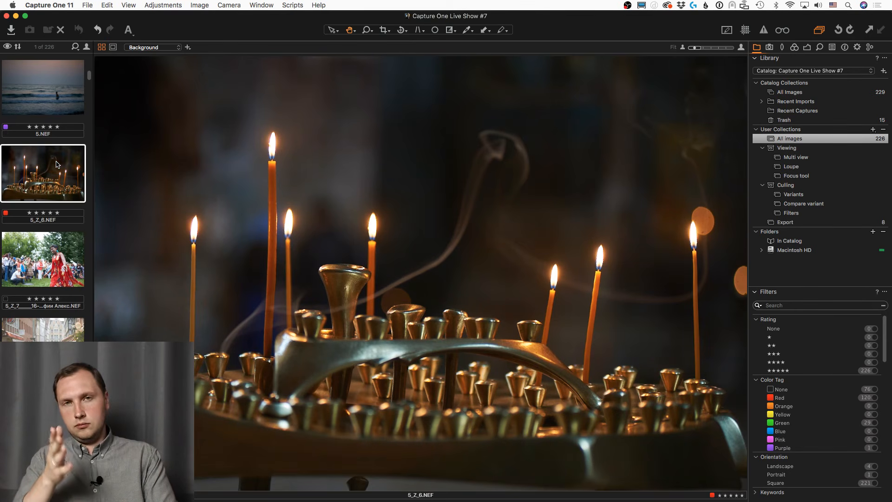
key(plus)
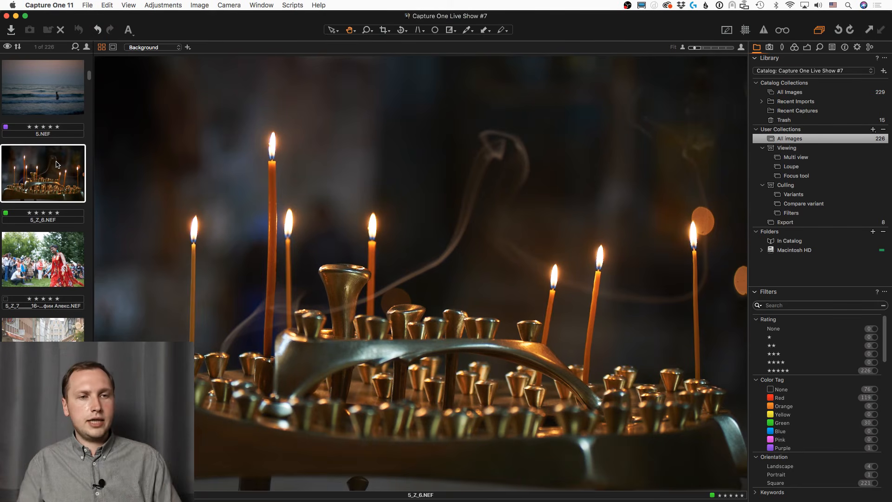
Step: Filter the collection by the green color tag and collapse the Library tool and the Camera Lens, Camera Model, Aperture and ISO filter groups
click(875, 424)
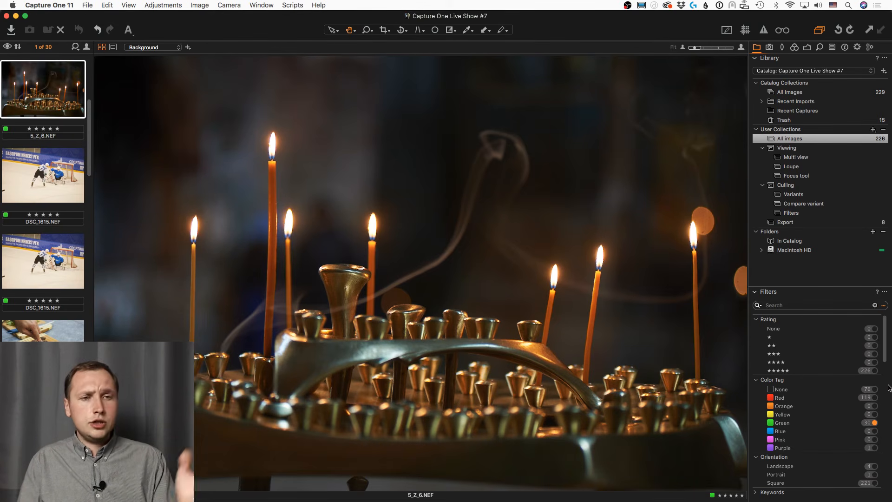
click(755, 58)
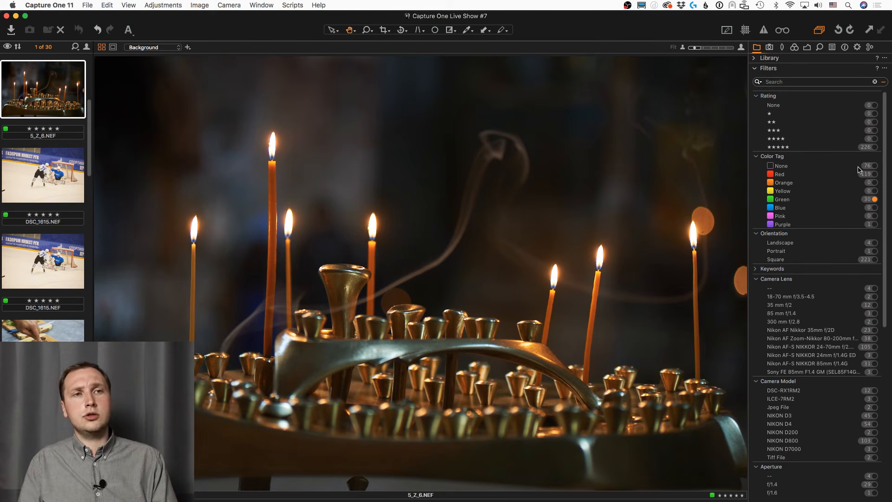
click(755, 279)
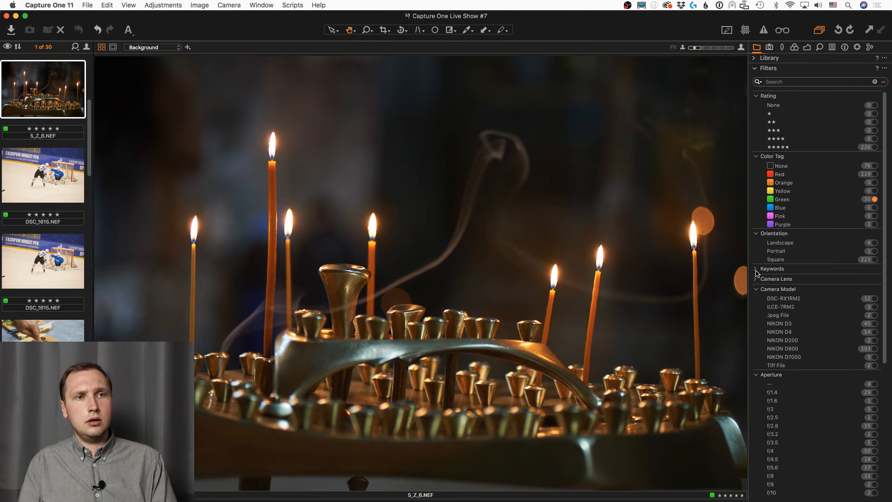
click(756, 289)
click(755, 299)
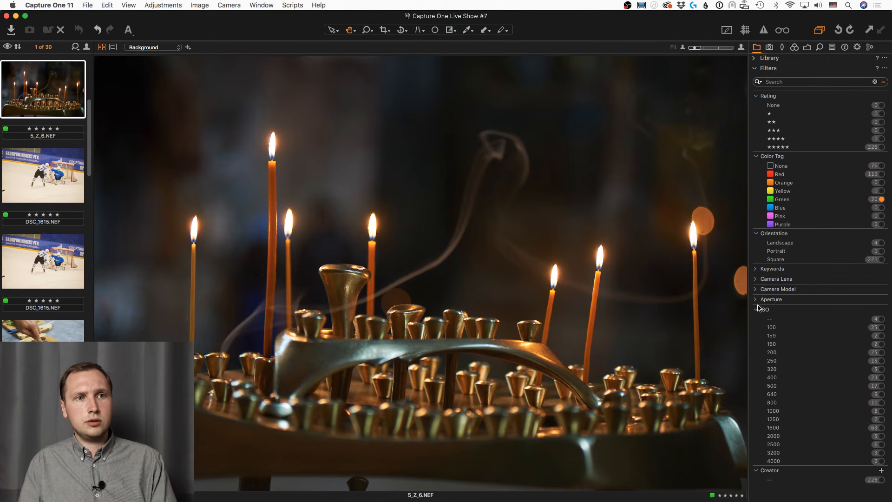
click(756, 311)
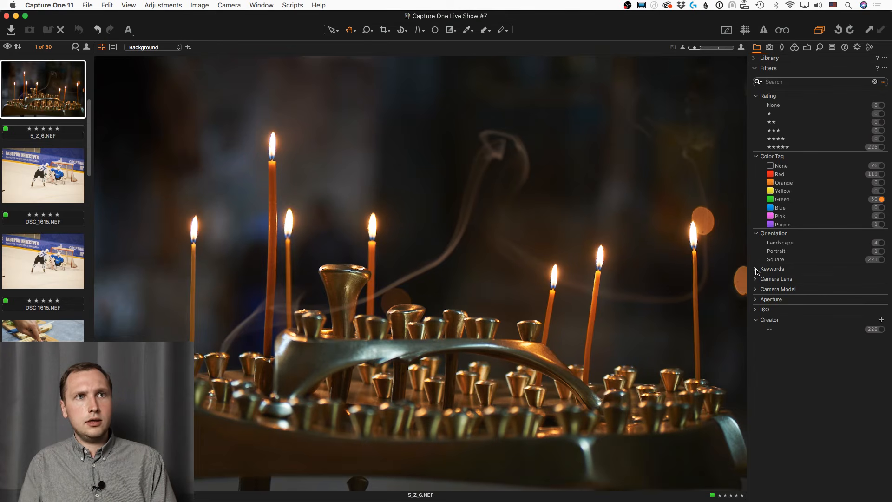
Step: Try the Small Size for the Filters tool and return it to Auto Size
click(885, 68)
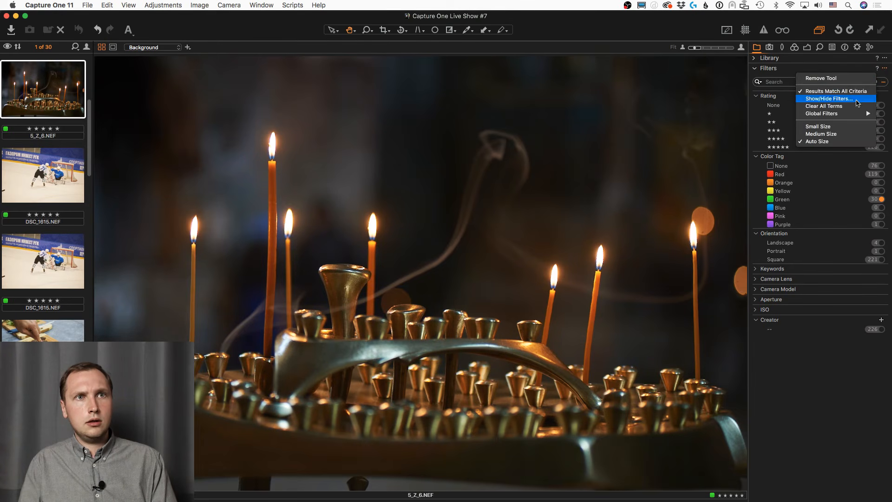
click(835, 127)
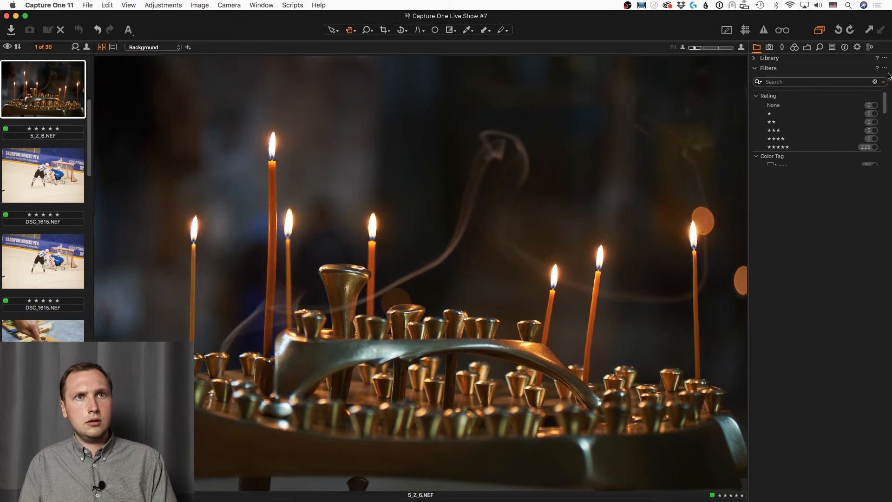
click(885, 68)
click(831, 145)
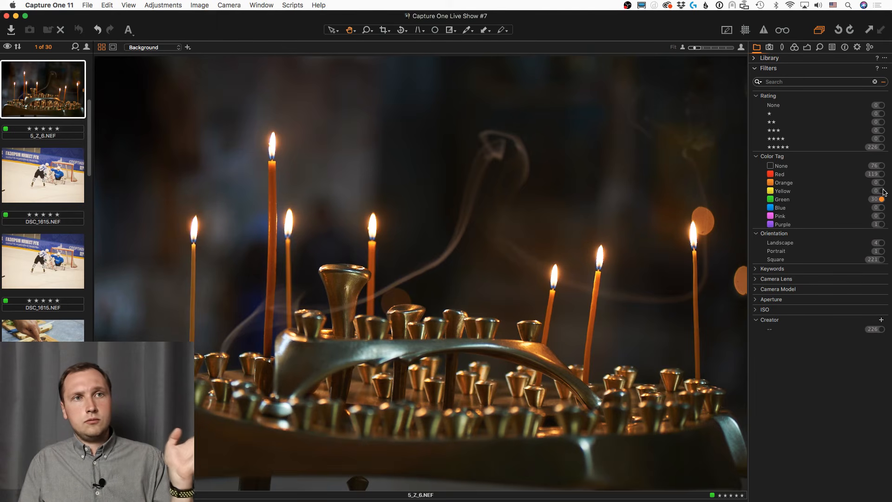
Step: Filter the collection in turn by no color tag, red tag, green tag and five-star rating
click(882, 166)
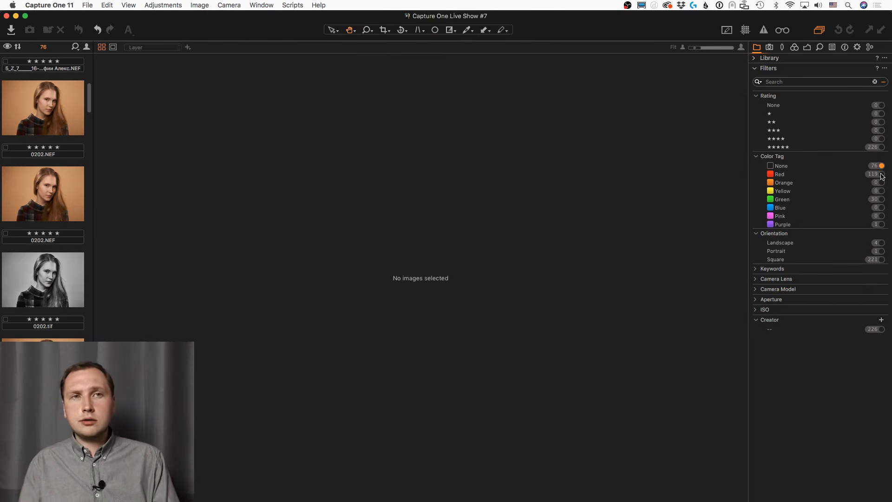
click(882, 175)
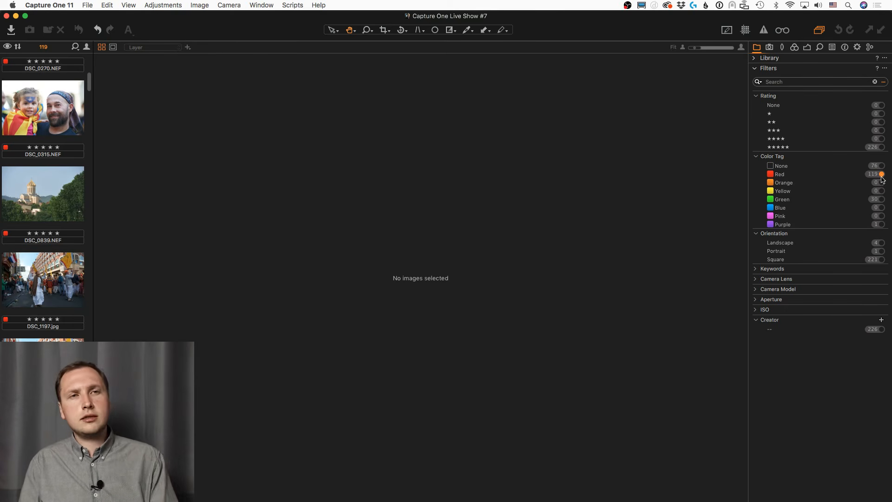
click(882, 199)
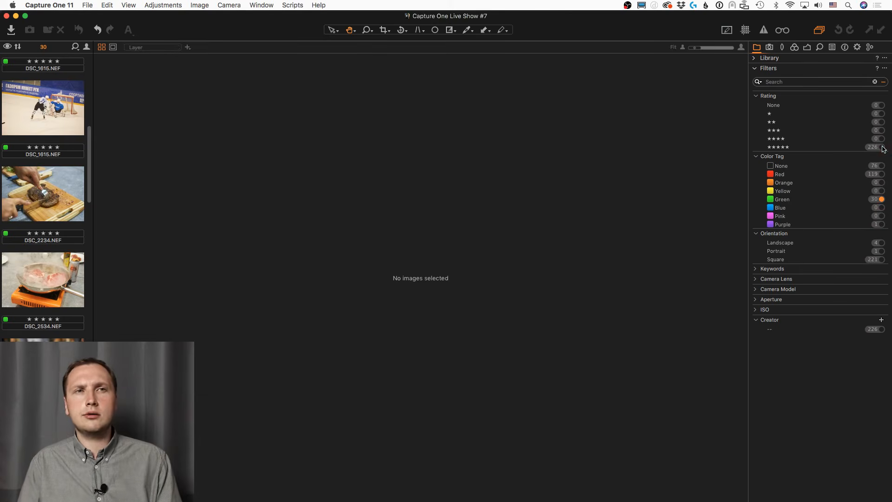
click(882, 148)
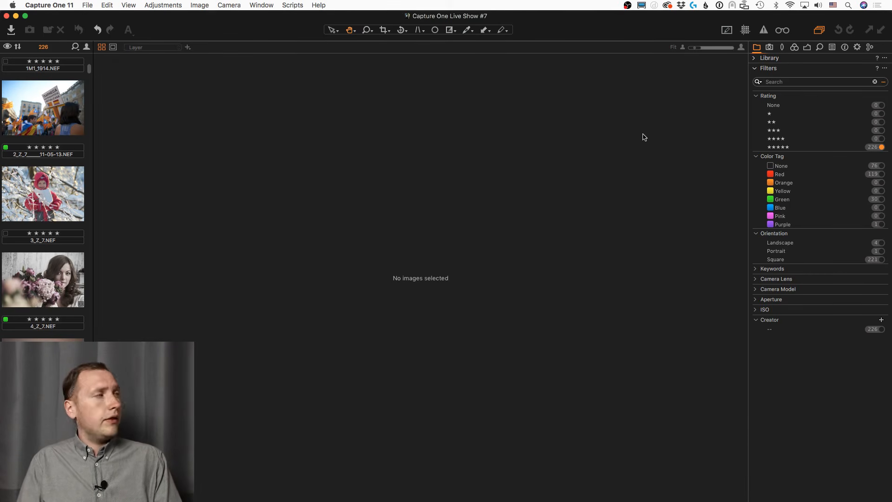
Step: Expand the Library tool and show the All Images catalog collection
click(755, 58)
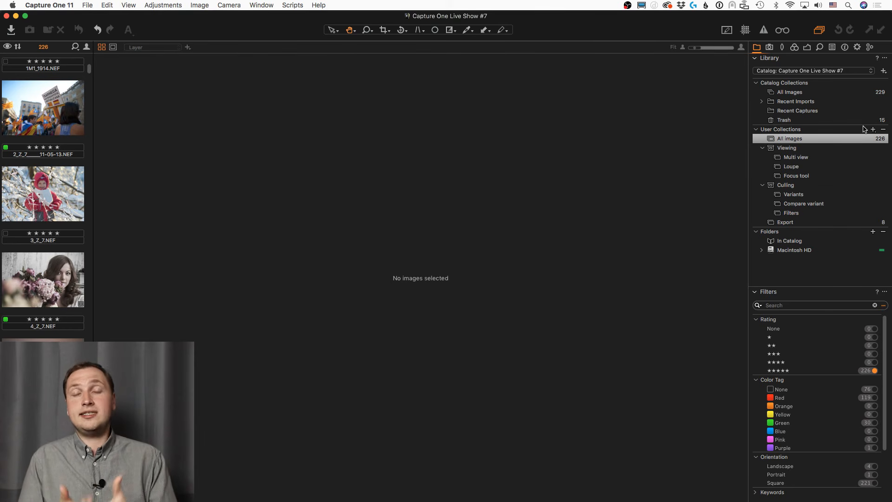
click(873, 129)
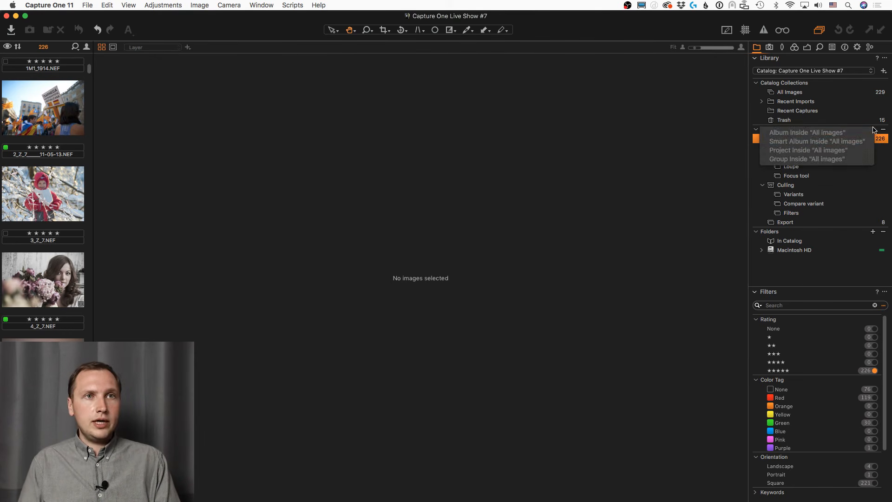
click(813, 279)
click(804, 92)
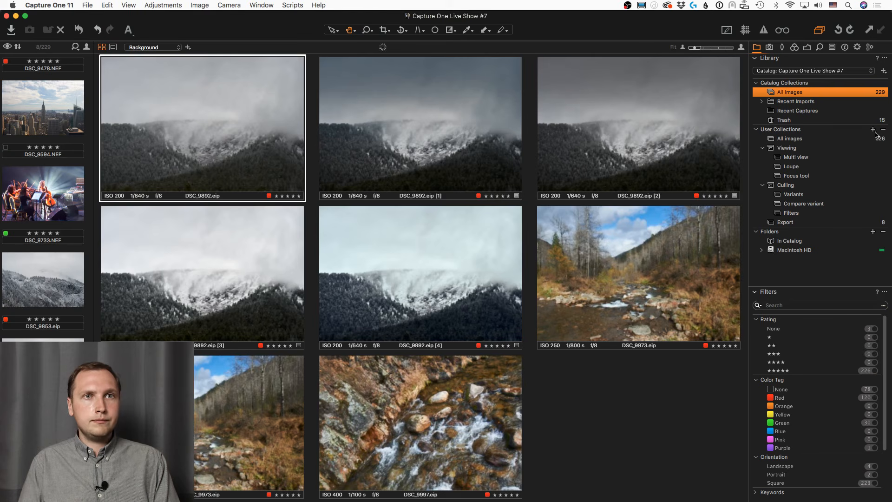
Step: Start a new smart album in the user collections with the search criterion Rating equals five stars
click(872, 129)
click(852, 139)
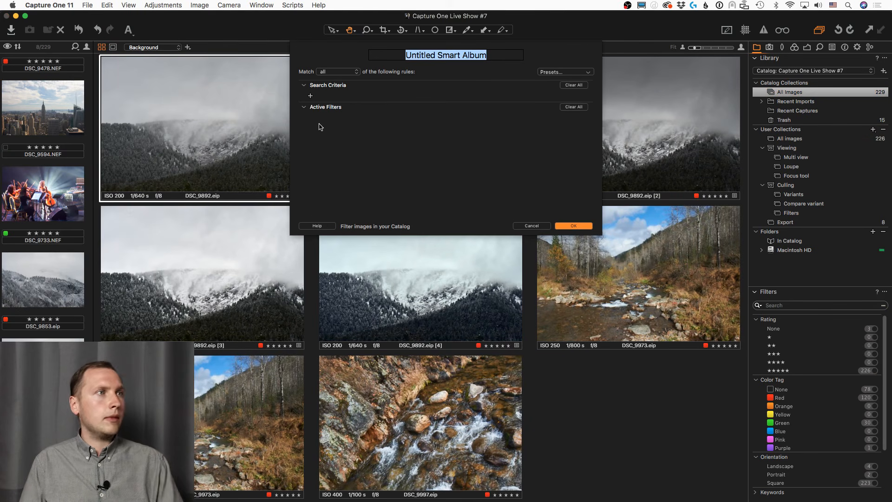
click(311, 97)
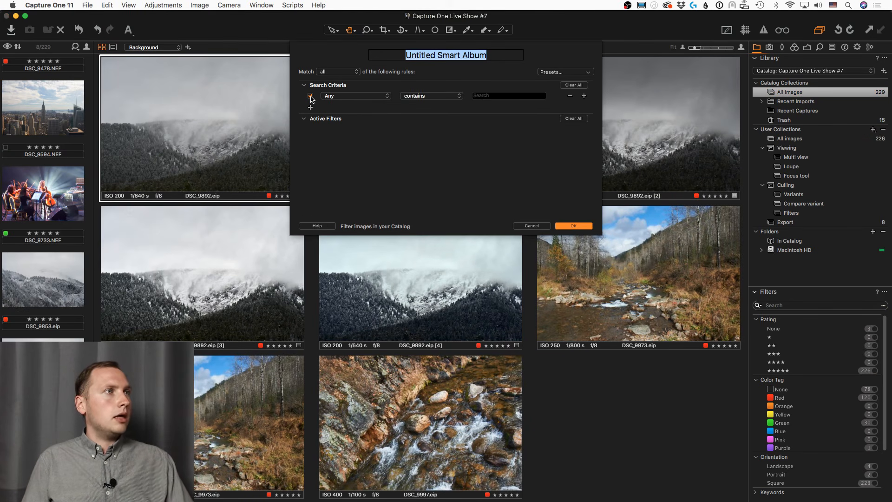
click(349, 97)
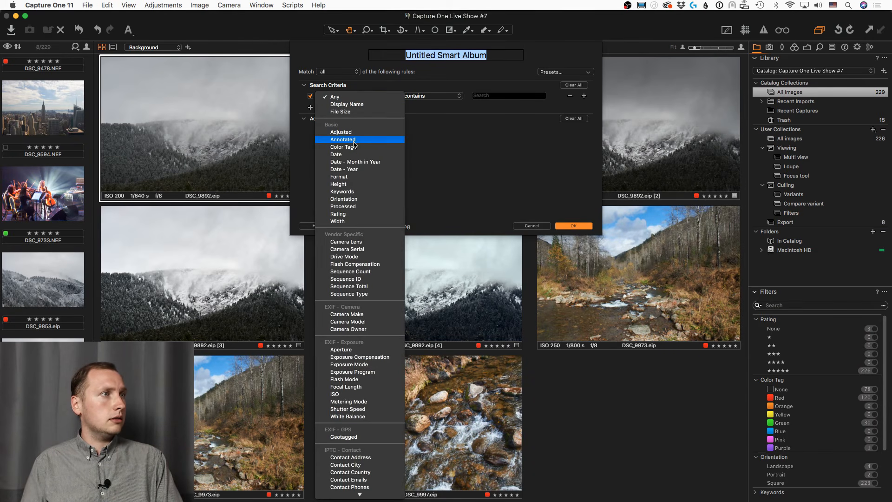
click(459, 97)
click(506, 98)
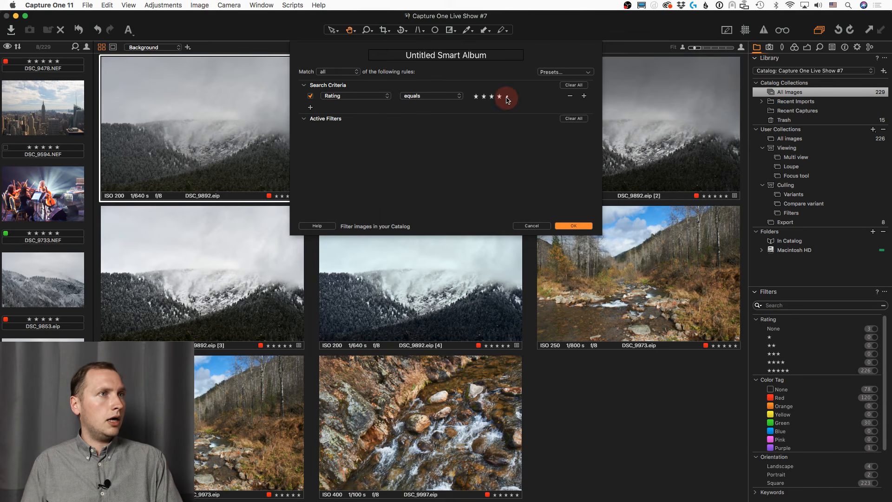
click(506, 98)
Step: Add a second search criterion to the smart album: Color Tag is green
click(378, 96)
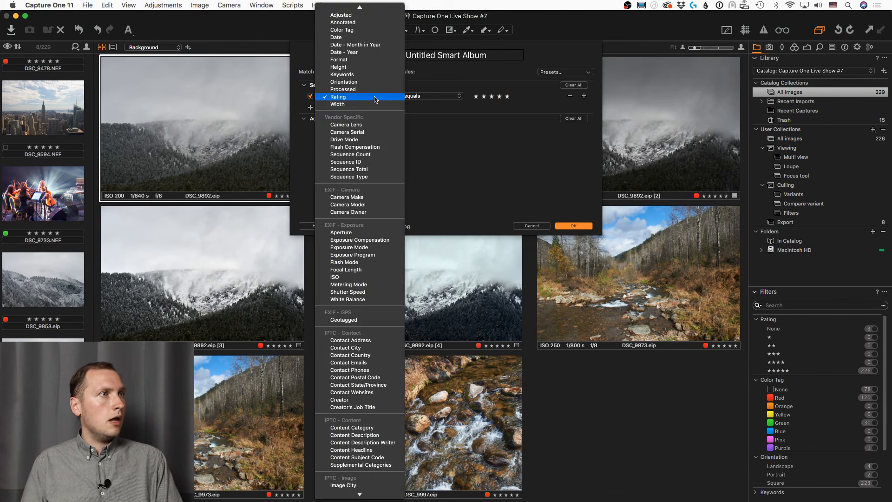
click(374, 97)
click(313, 108)
click(348, 108)
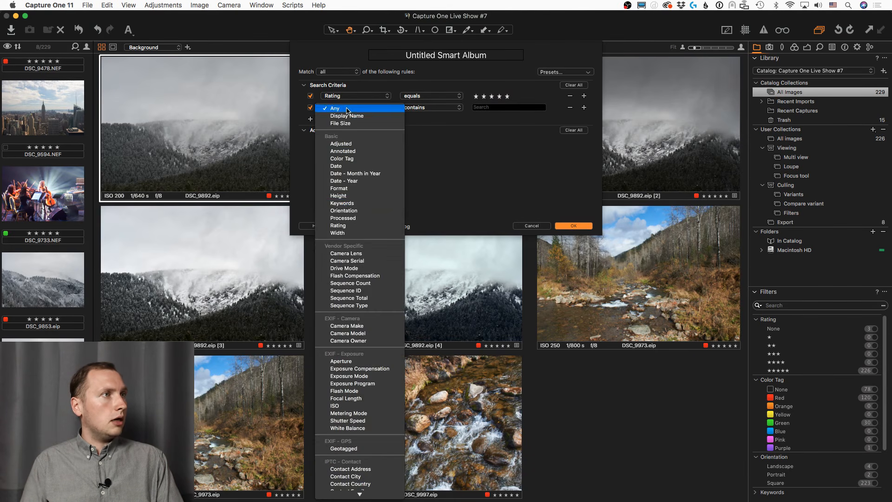
click(342, 158)
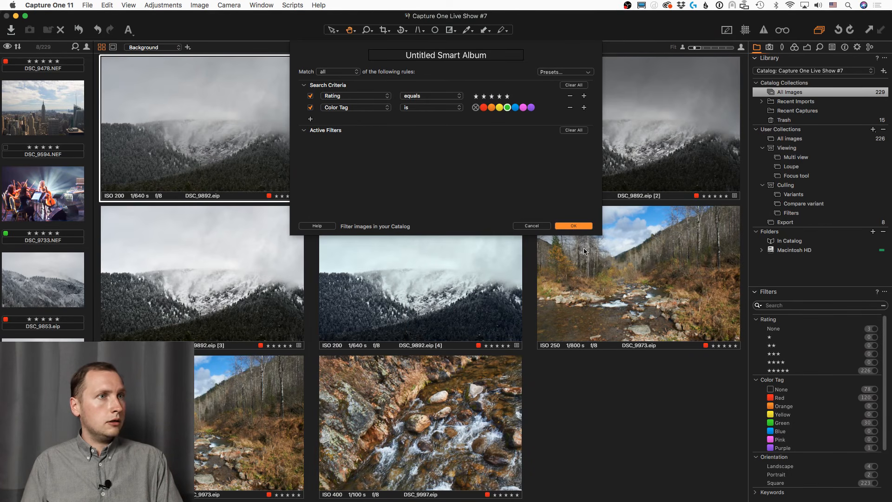
Step: Save the smart album under the name For 500px.com and display its images
click(583, 227)
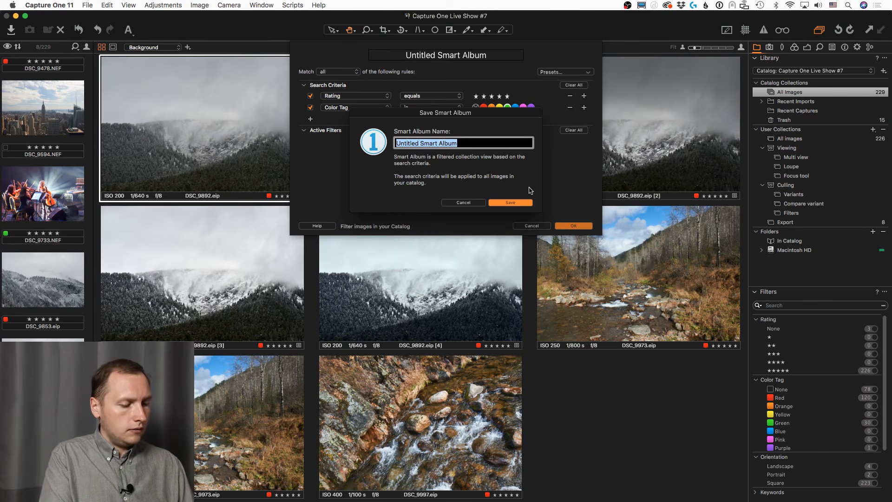
text(For 500)
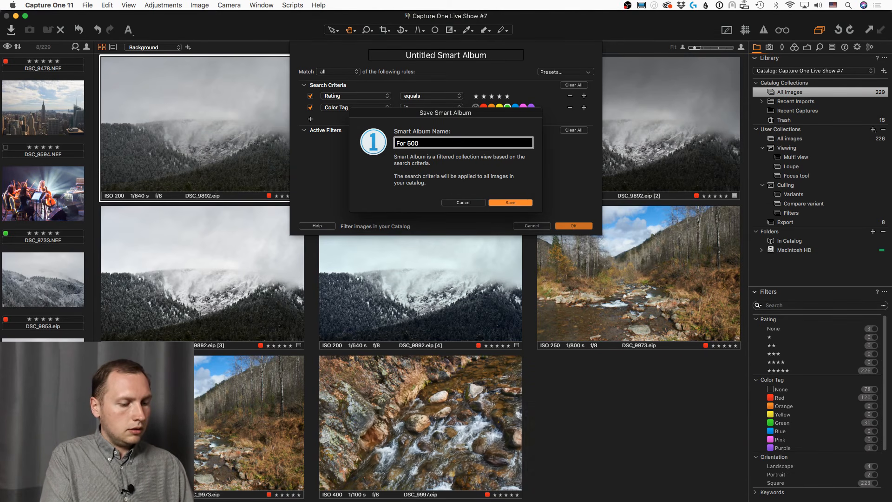
text(px.c)
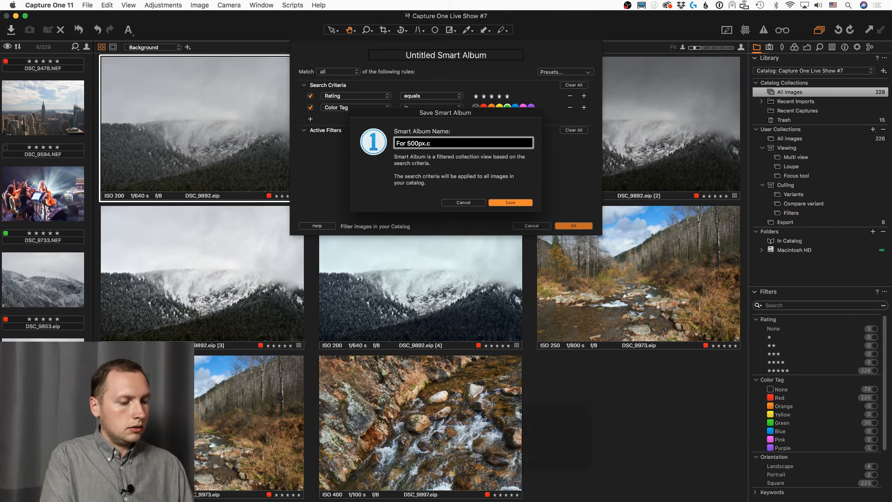
text(om)
key(Return)
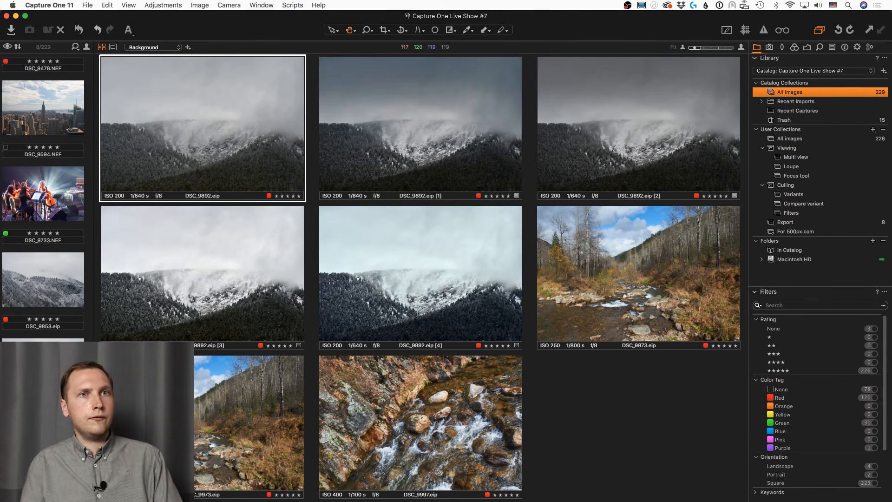
click(801, 233)
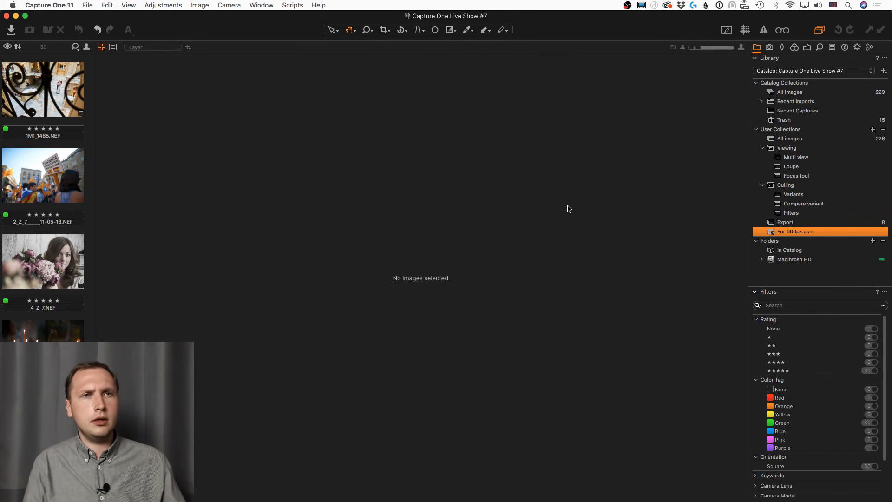
click(874, 131)
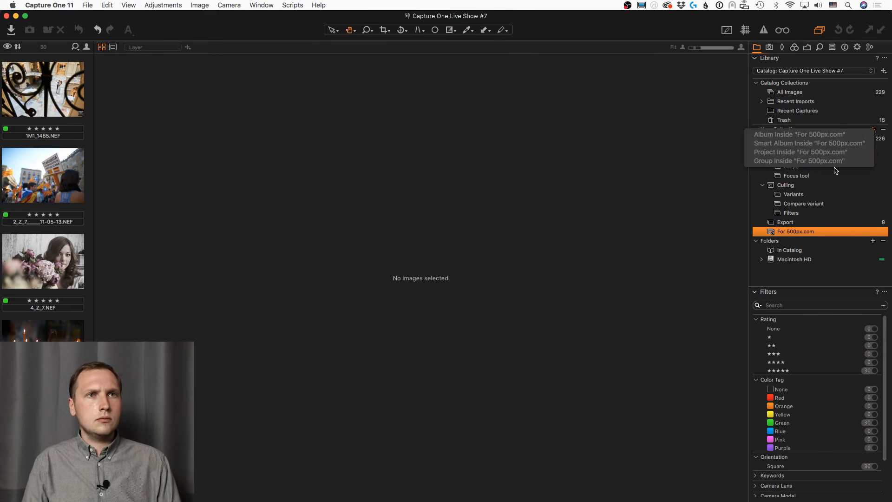
click(838, 214)
click(815, 94)
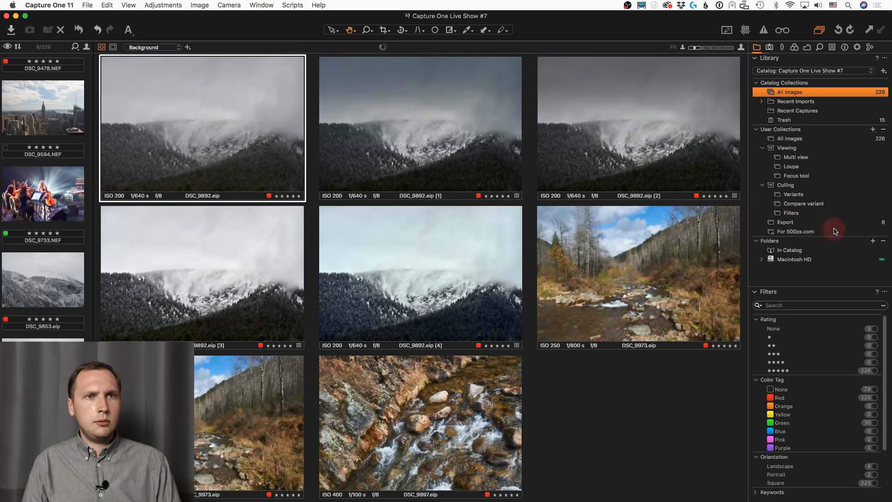
Step: Edit the For 500px.com smart album and add the search criterion Keywords equals portrait
click(836, 231)
right_click(835, 232)
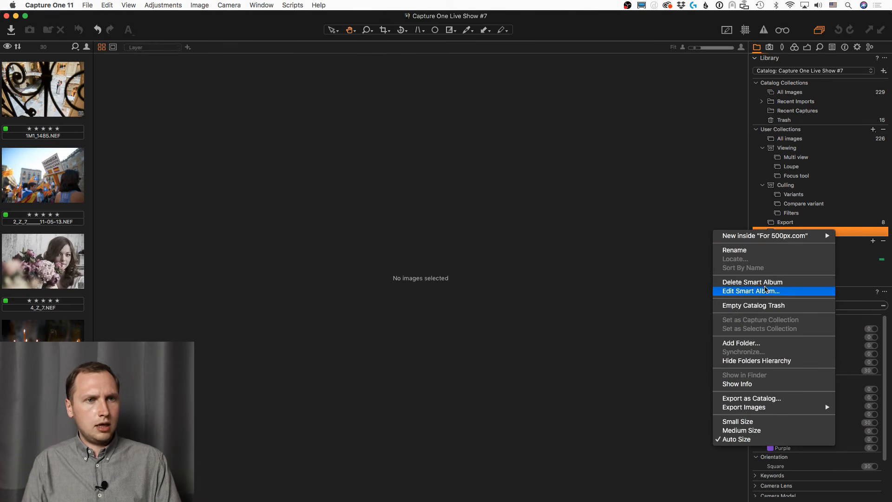
click(767, 291)
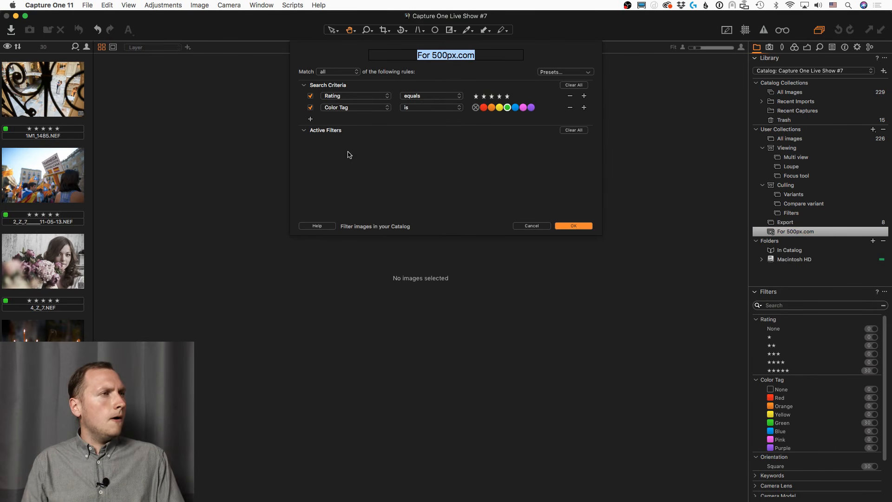
click(311, 120)
click(367, 119)
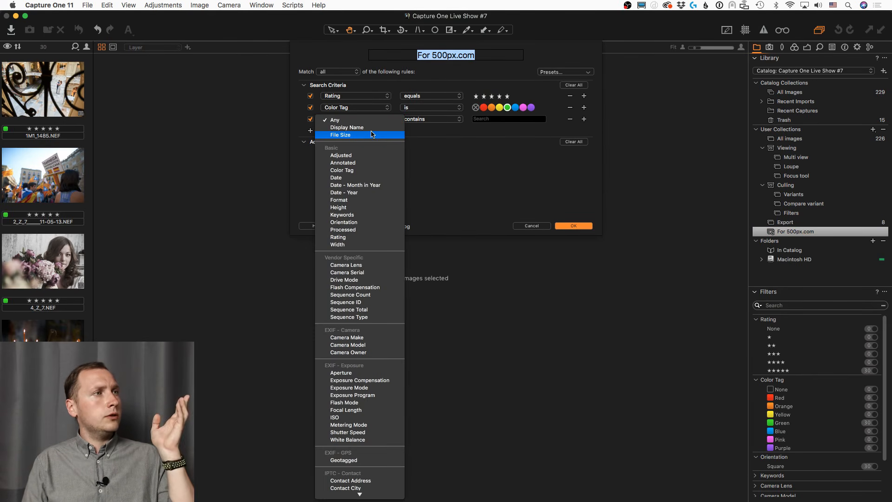
click(356, 214)
click(533, 121)
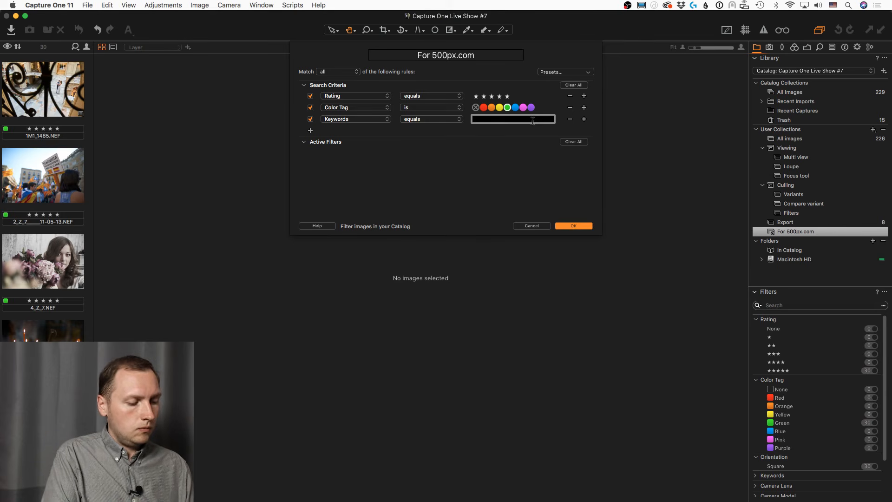
text(portrait)
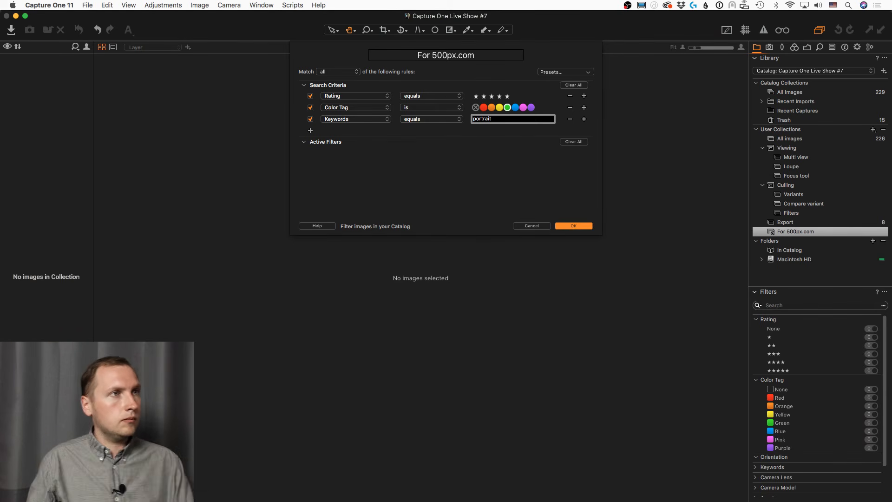
Step: Copy the word portrait from the keyword criterion and confirm the smart album changes
key(super+a)
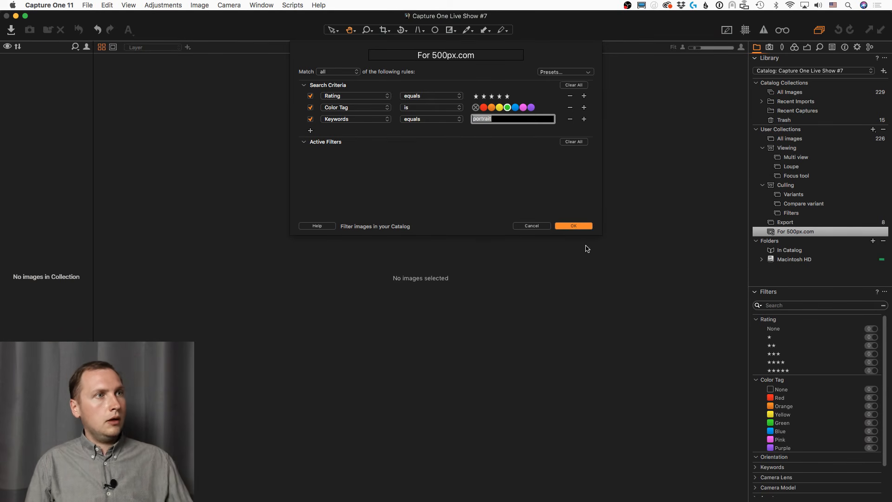
key(super+c)
click(576, 226)
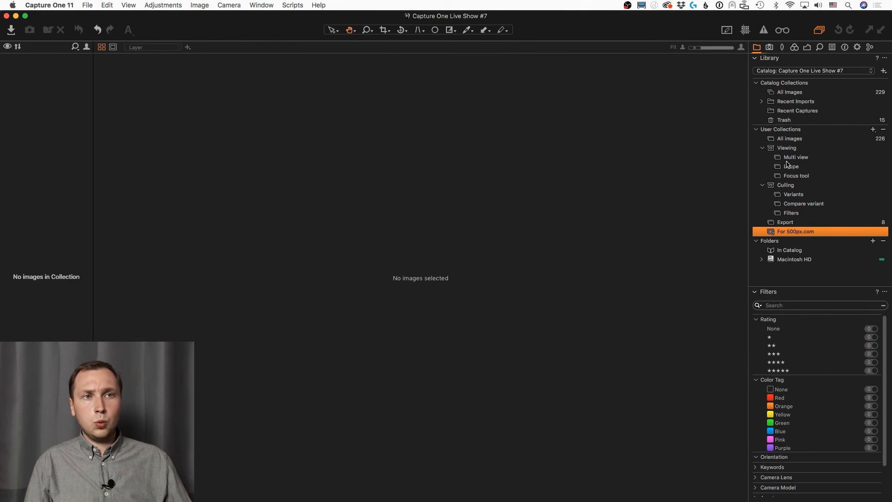
Step: In the All Images catalog collection, find the portrait DSC01758.ARW and tag it green
click(789, 94)
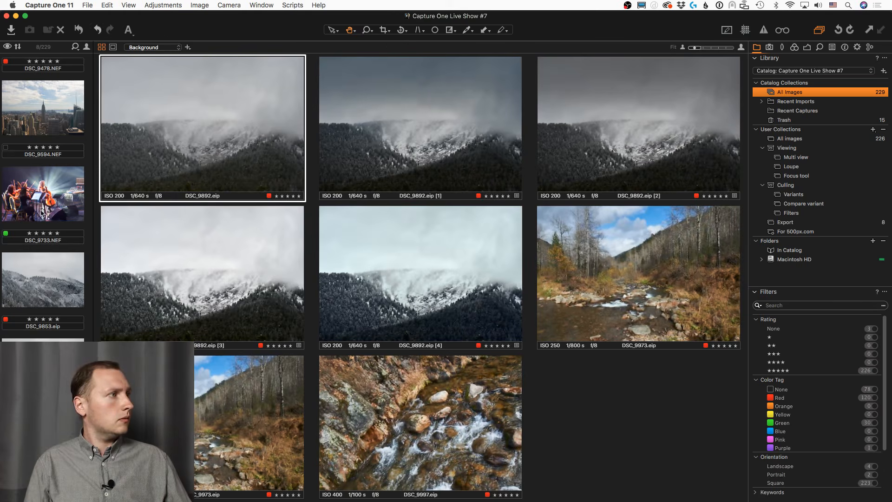
scroll(43, 209, down, 5)
scroll(42, 208, down, 10)
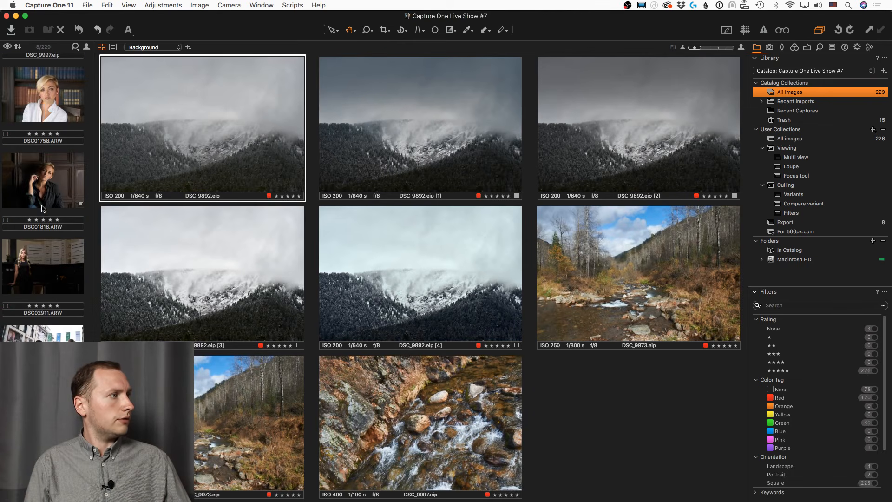
click(74, 100)
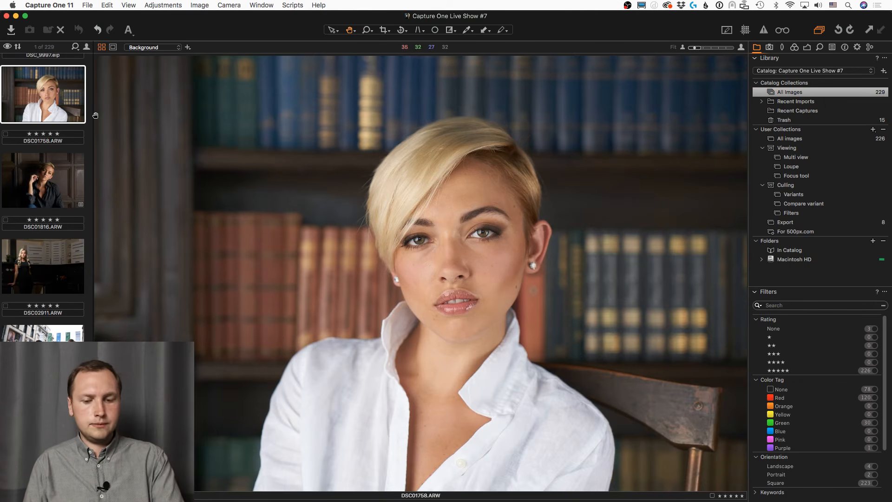
key(plus)
Step: Add the copied keyword portrait to DSC01758.ARW
click(845, 47)
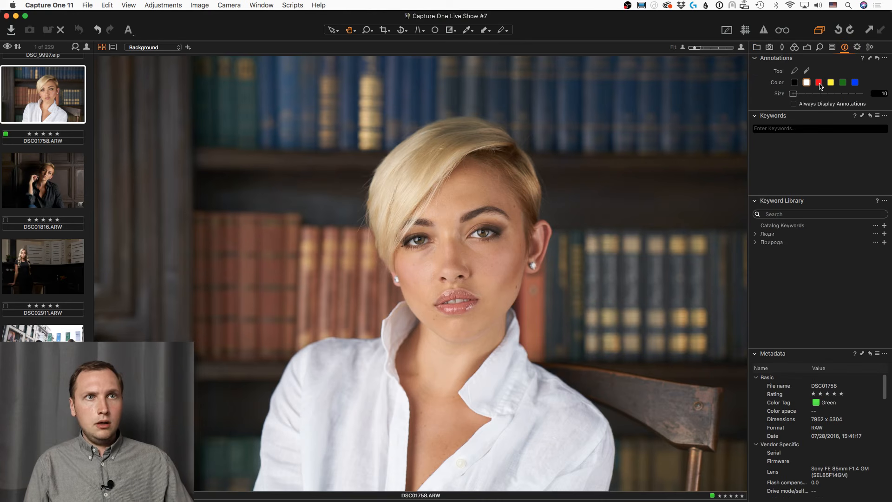
click(779, 129)
text(portrait)
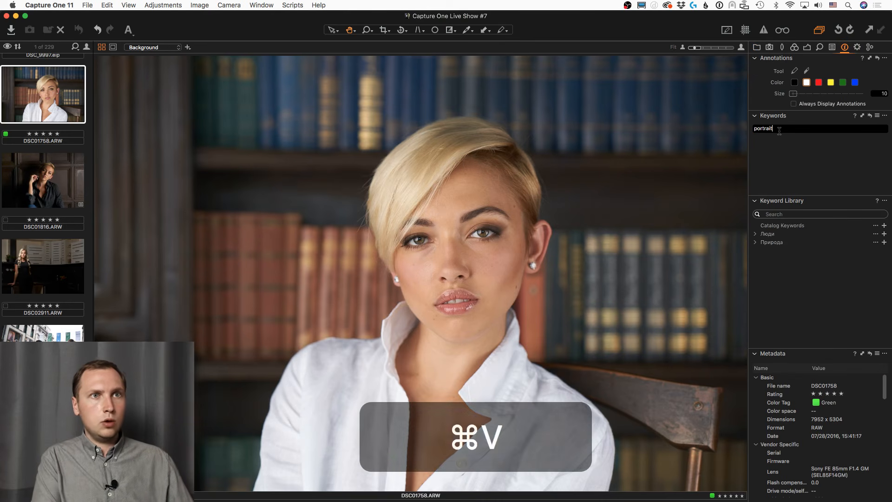
key(Return)
Step: Tag DSC01816.ARW green and enter portrait as its keyword
click(49, 185)
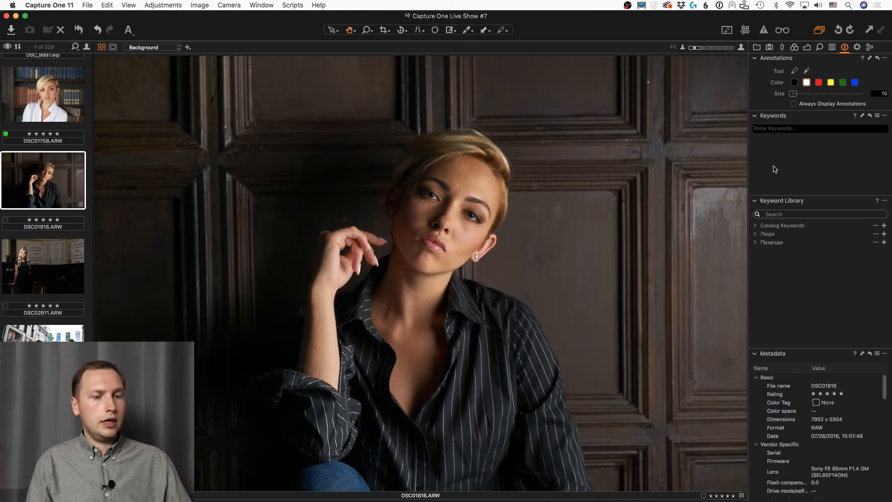
key(plus)
click(814, 129)
text(portrait)
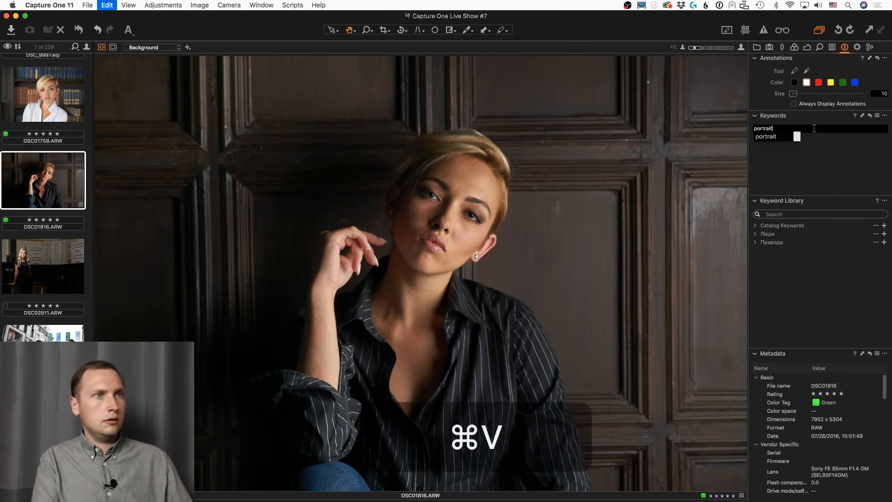
key(Return)
Step: Add the keyword portrait to the kitchen image DSC02911.ARW and try to tag it green
key(Down)
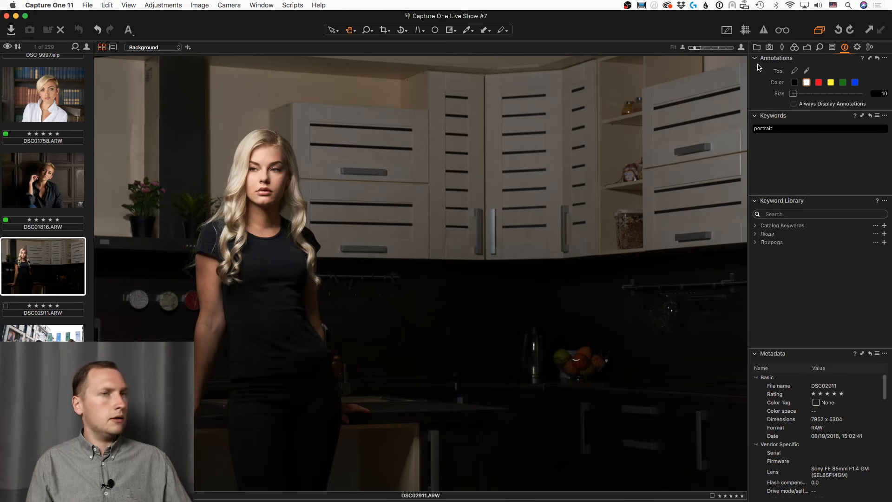
key(Return)
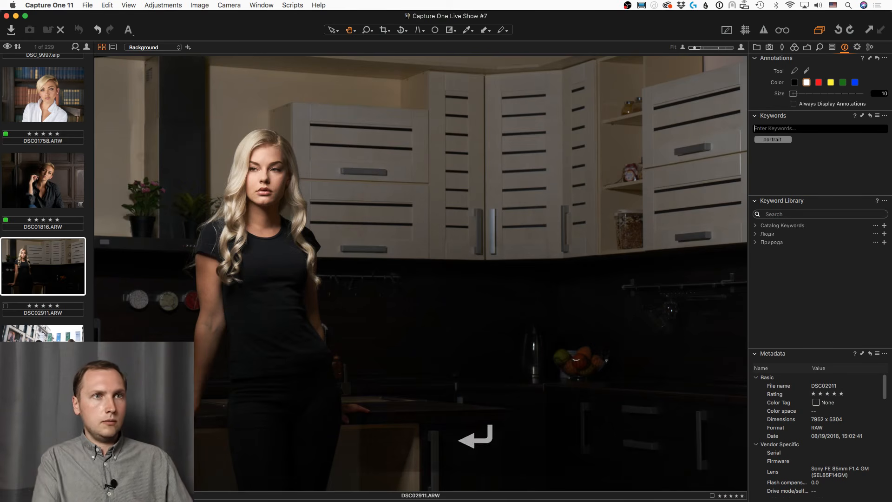
text(+)
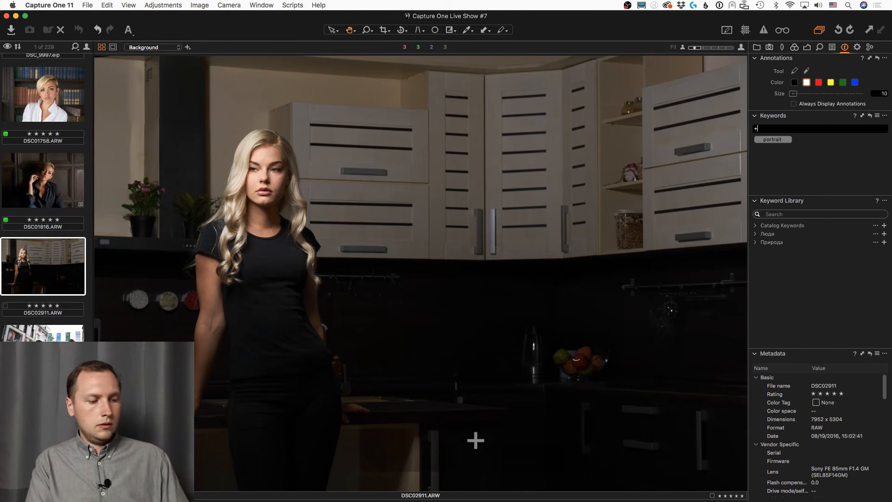
text(5)
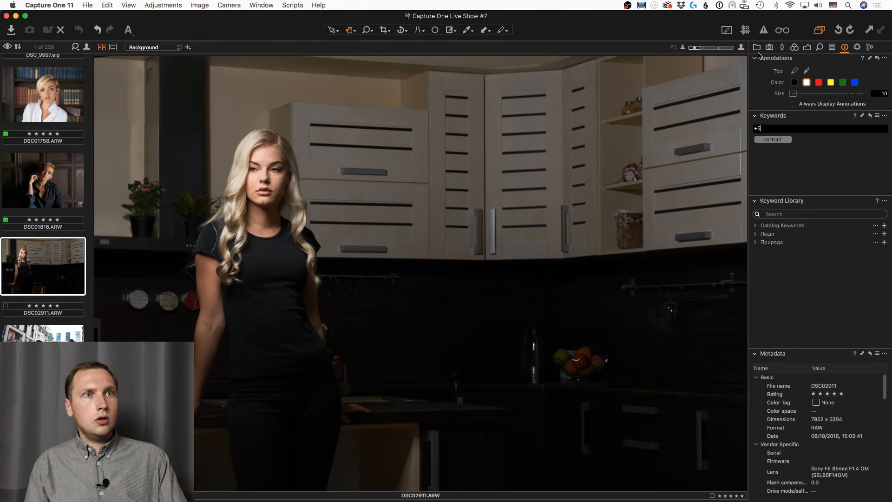
Step: Clear the stray keyword text, tag the kitchen image DSC02911.ARW green and open the For 500px.com smart album
key(BackSpace)
key(BackSpace)
click(757, 47)
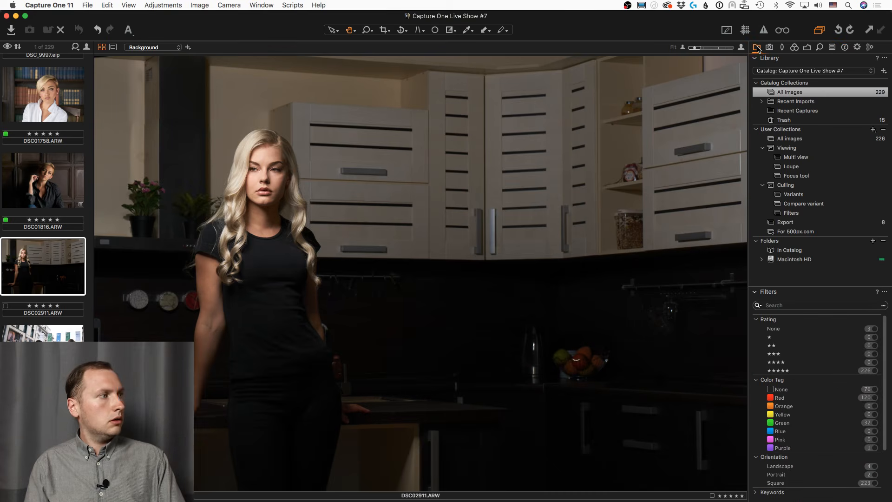
click(41, 332)
click(47, 261)
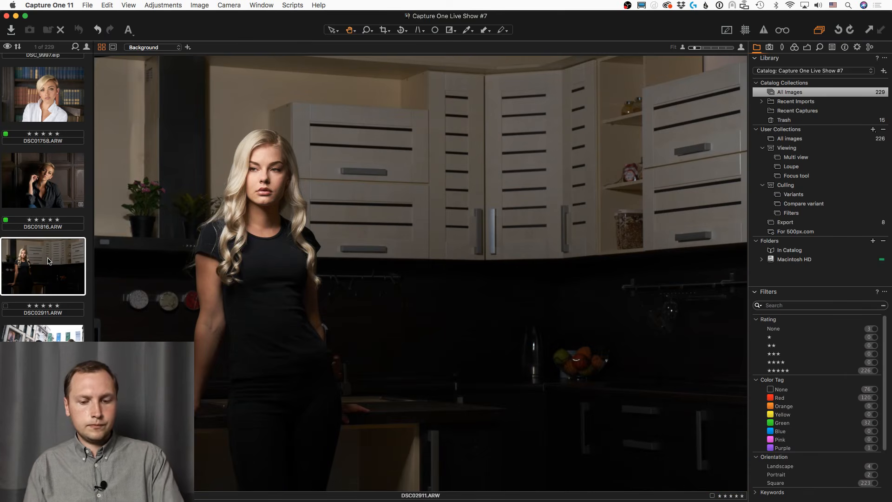
click(807, 231)
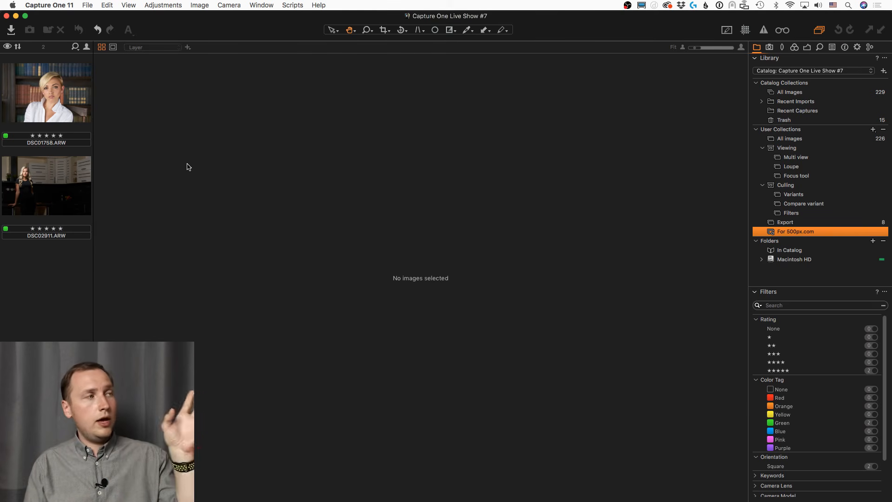
Step: Add the keyword portrait to DSC01816.ARW from the catalog's All Images collection and reopen the For 500px.com smart album
click(785, 92)
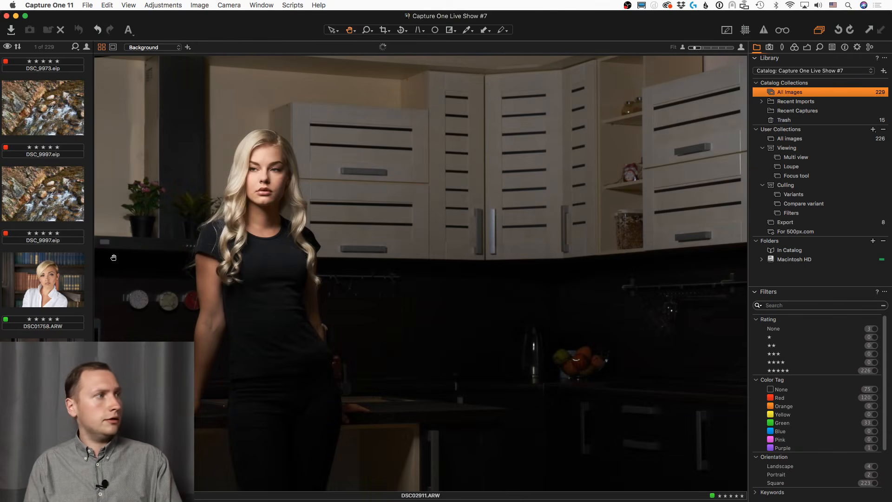
click(52, 362)
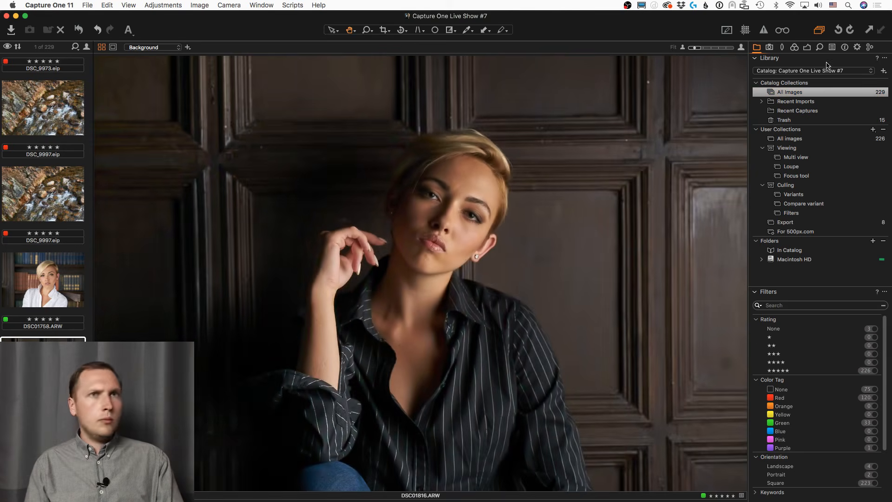
click(845, 47)
click(797, 128)
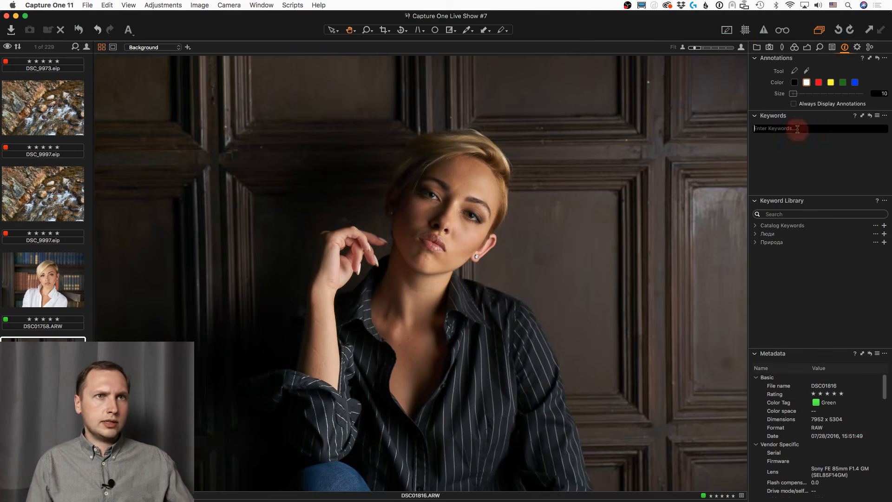
text(portrait)
key(Return)
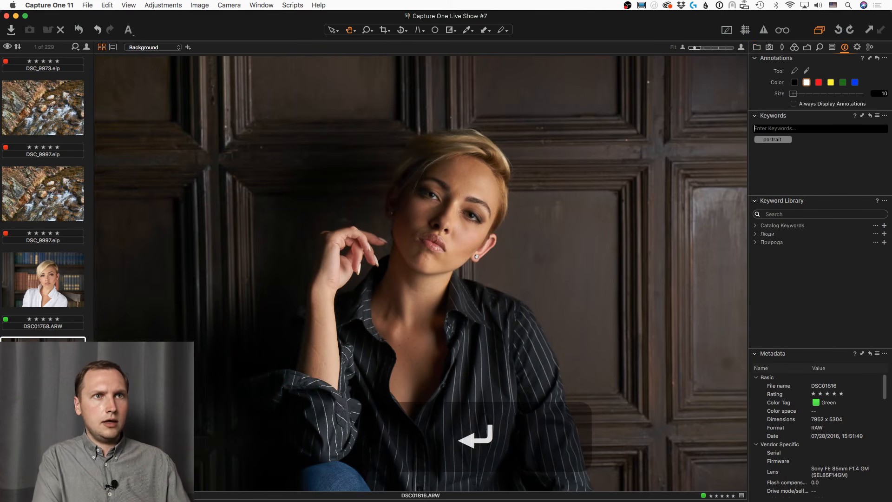
click(757, 47)
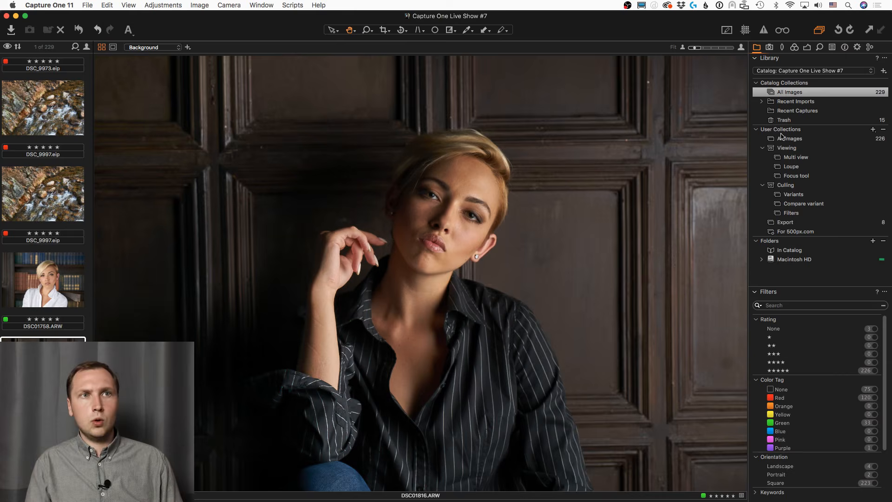
click(806, 231)
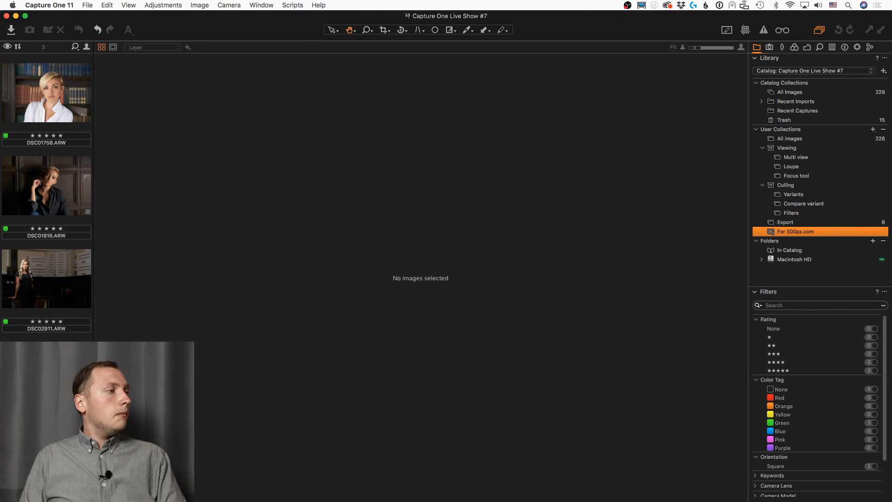
Step: Switch to Chrome to view the Phase One order summary, the Mastering Capture One guide and the 1Styles.pro trial page, and return to Capture One
click(18, 319)
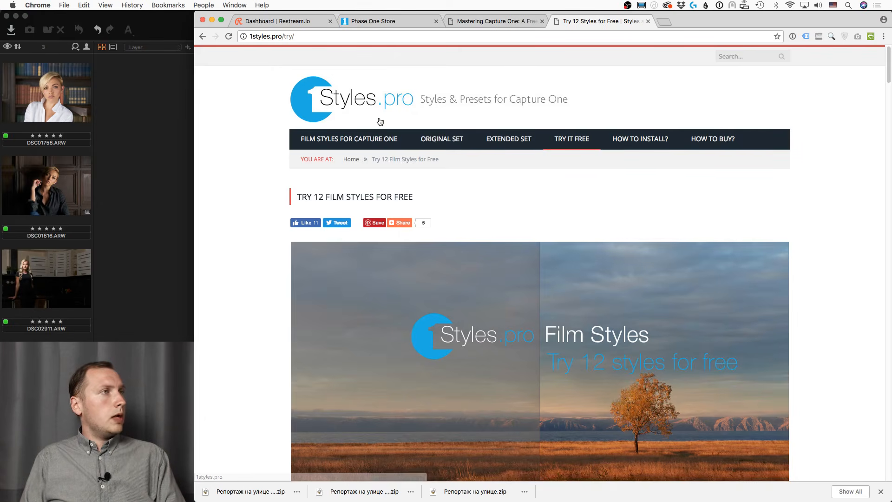
click(395, 21)
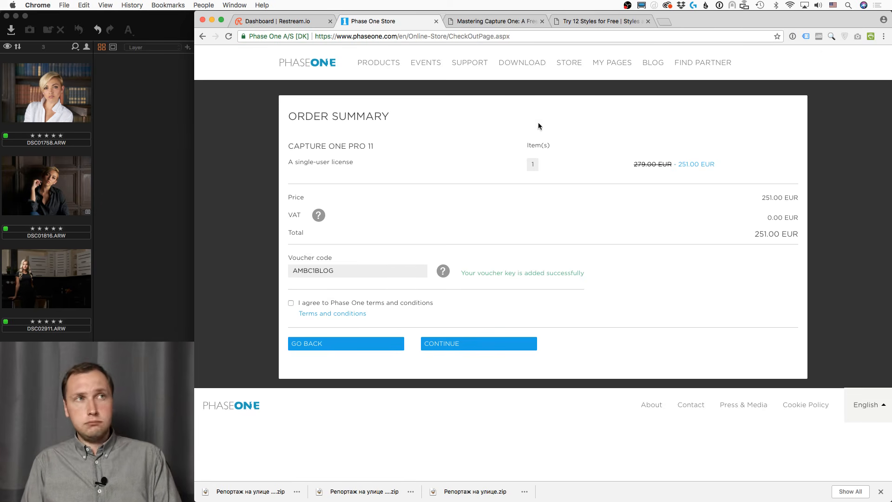
click(492, 23)
scroll(473, 328, up, 10)
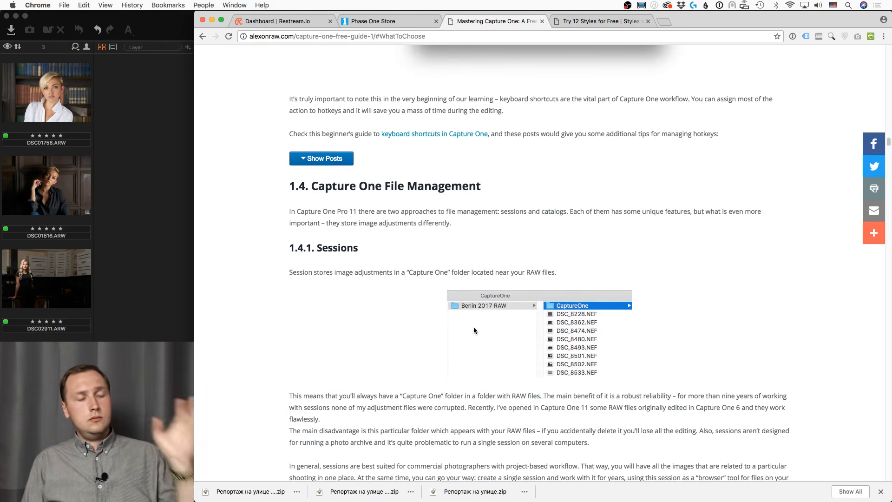
key(super+Up)
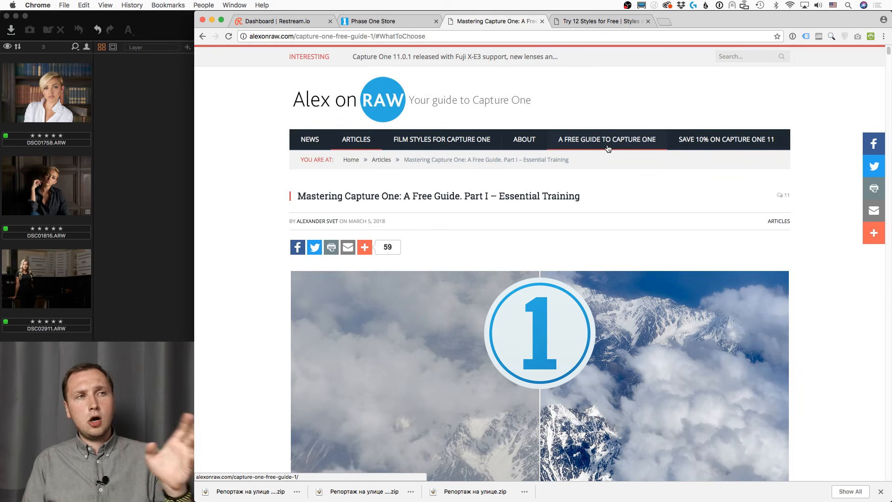
click(590, 24)
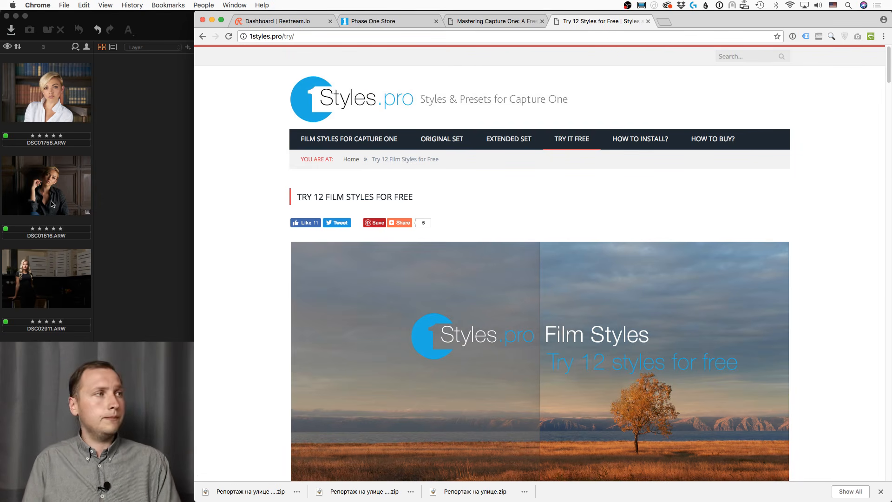
click(164, 190)
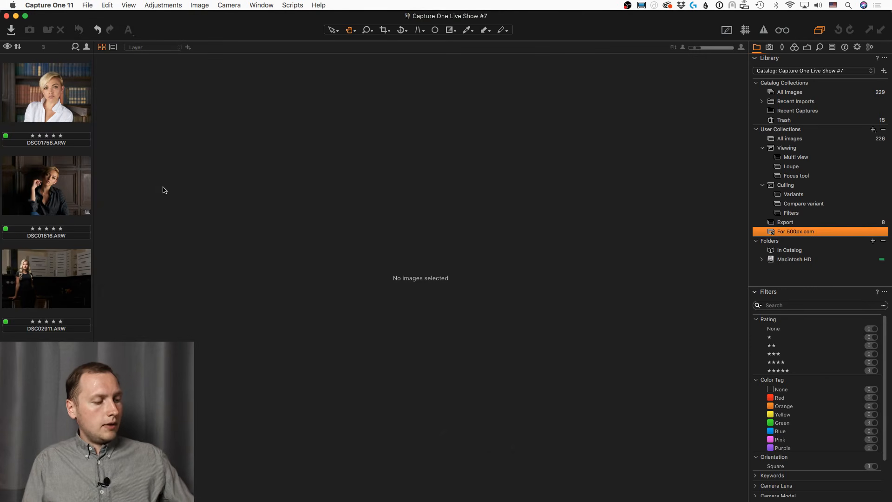
key(ctrl+shift+a)
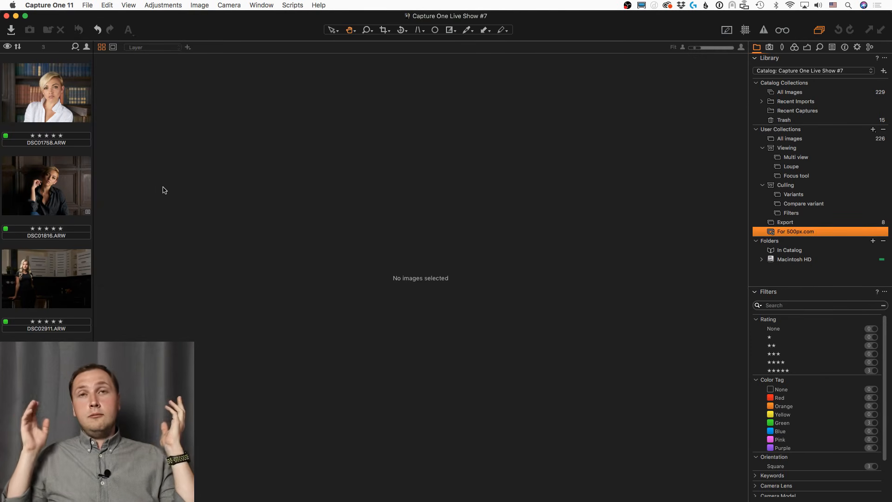